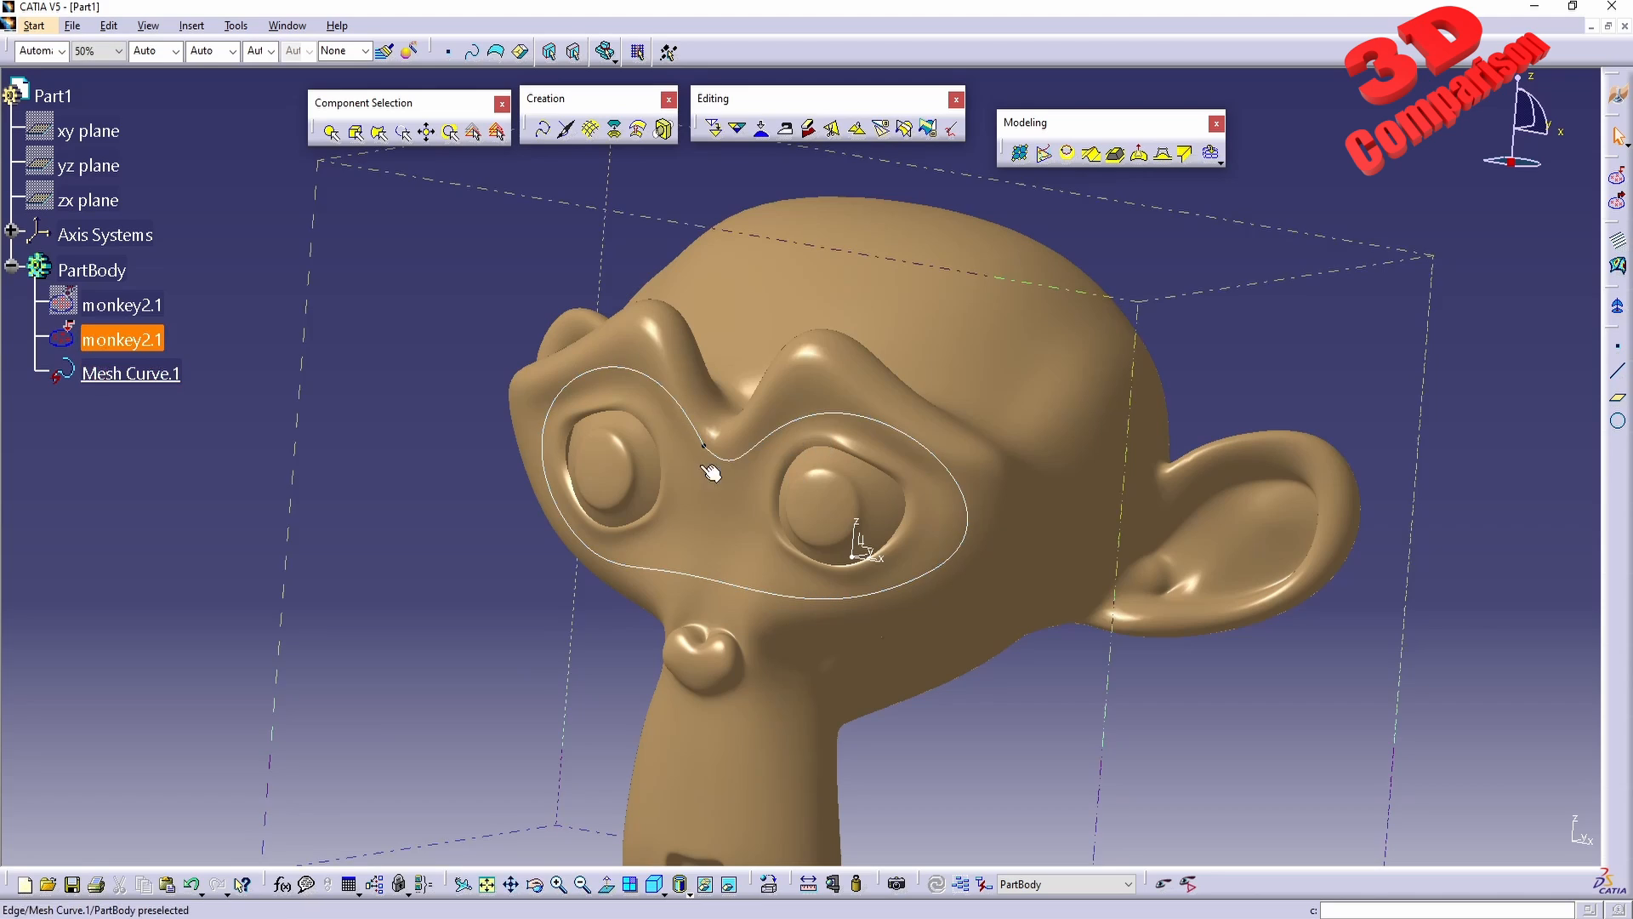
Delete the existing mesh curve that surrounds both eyes of the monkey head.
left_click(519, 711)
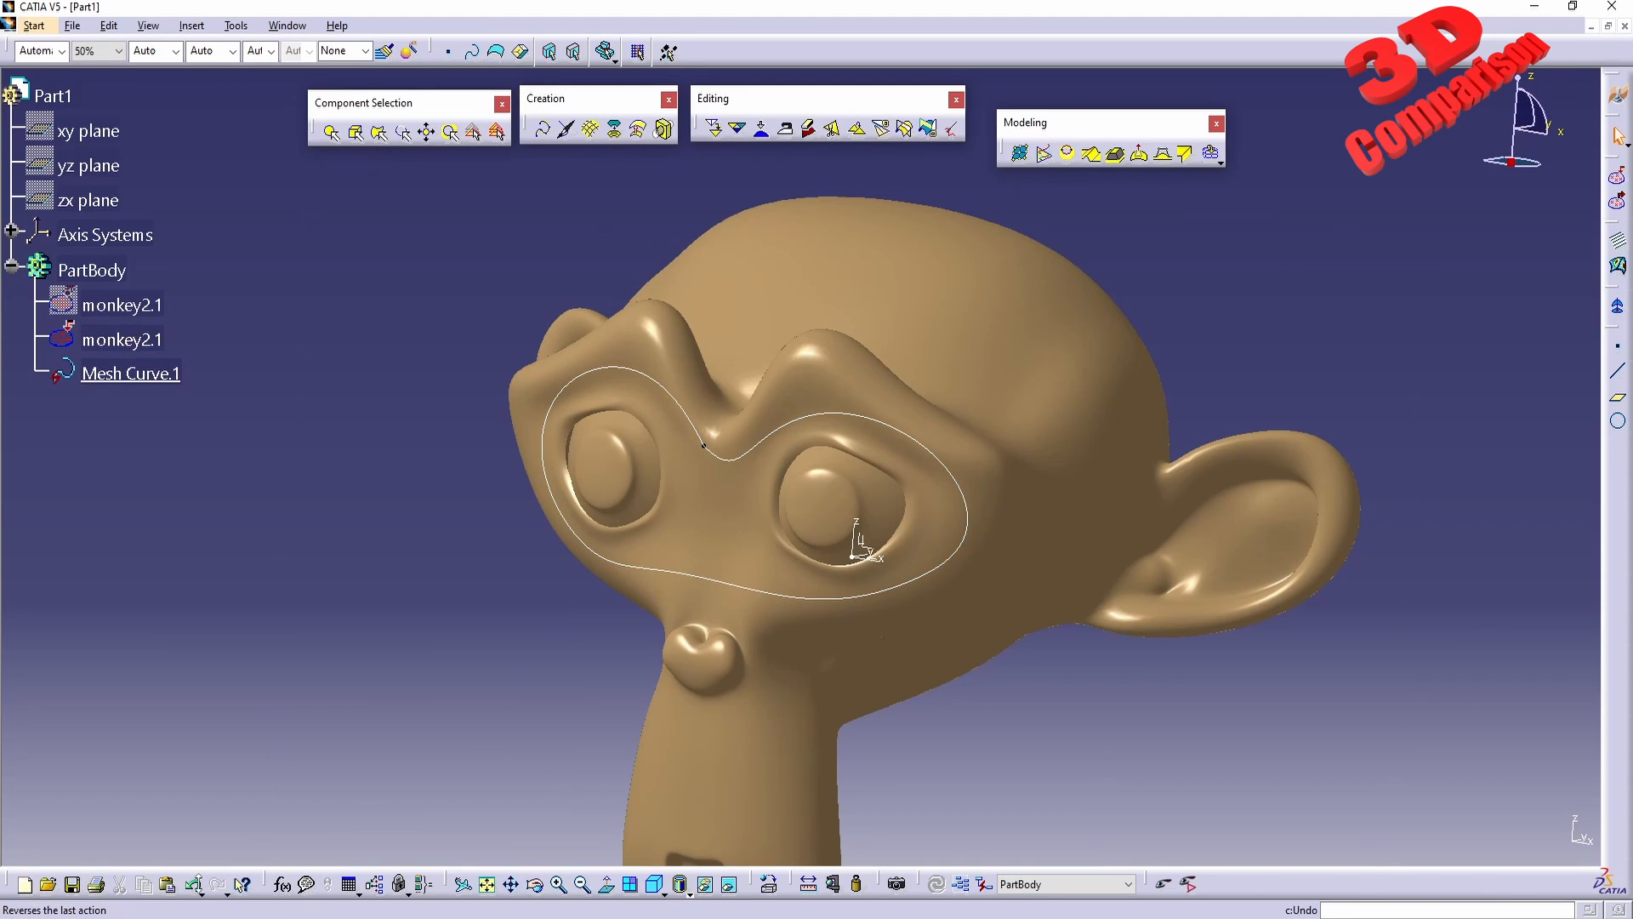
left_click(170, 374)
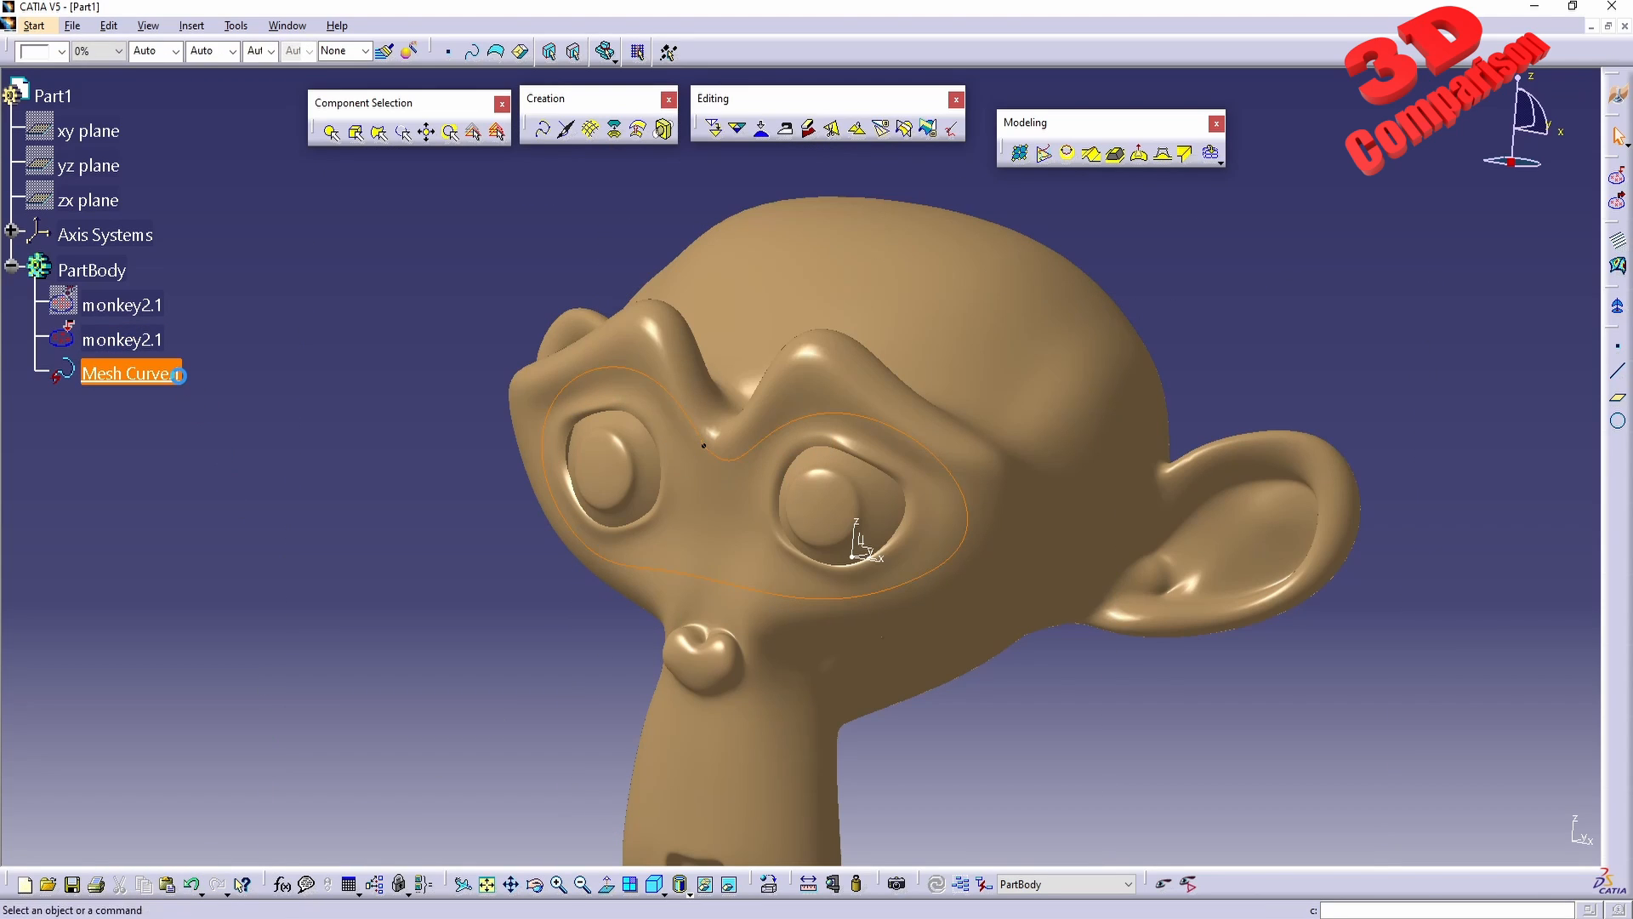
key("Delete")
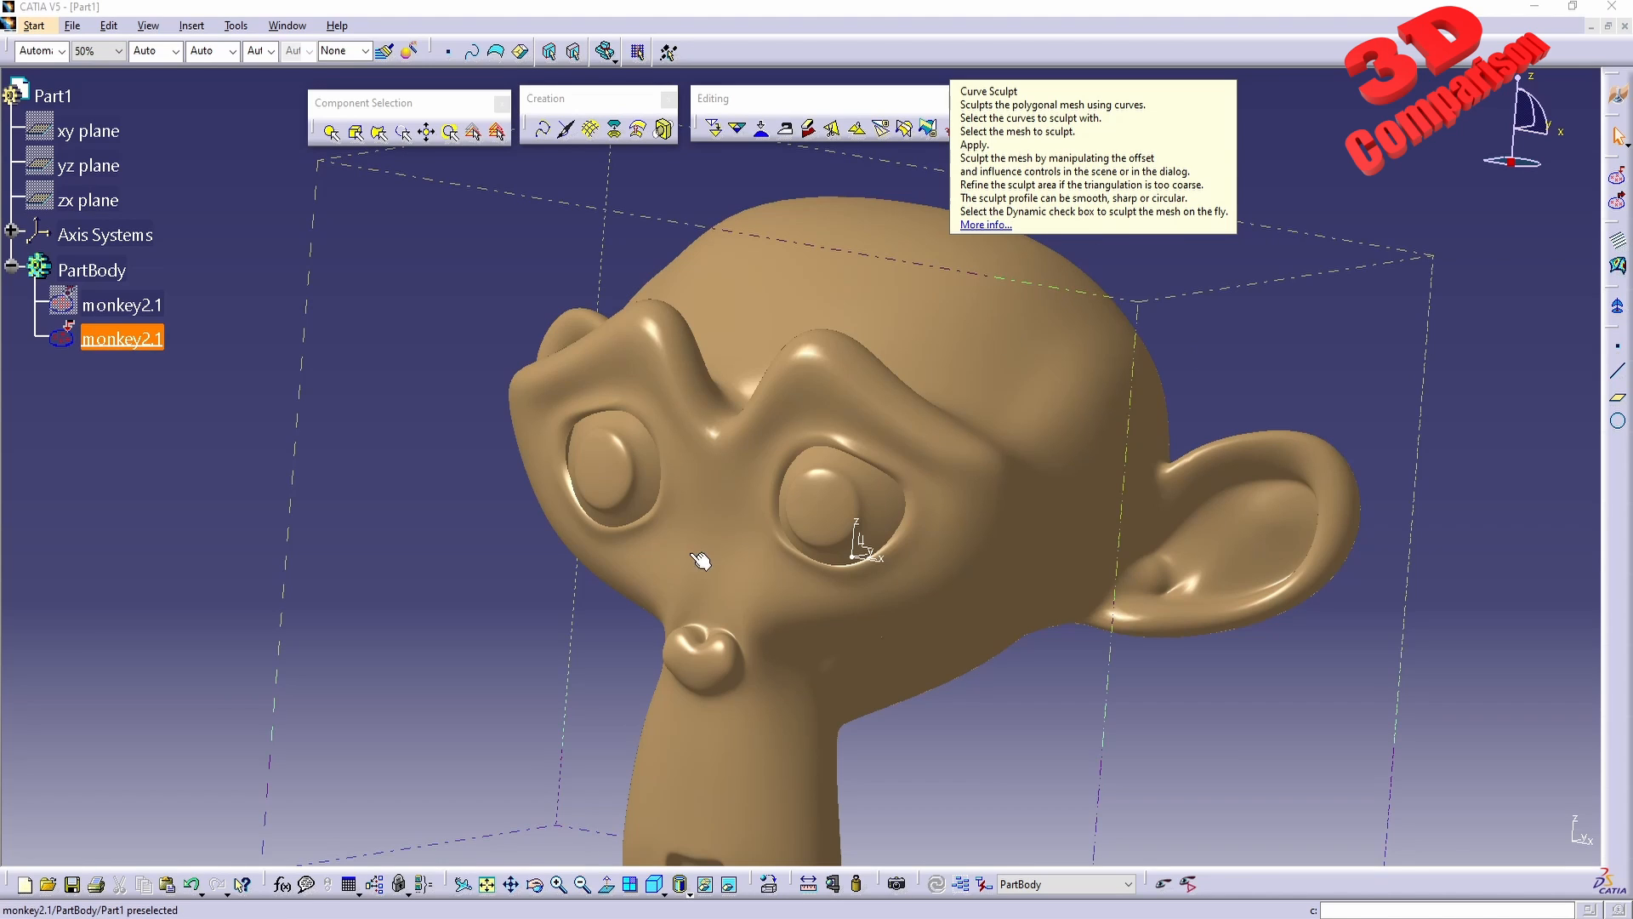
Paint an open four-point curve on the mesh over the brow and outer side of the monkey's right eye, and delete it.
mouse_move(553, 634)
middle_mouse_down()
mouse_move(748, 533)
mouse_move(780, 547)
mouse_move(595, 649)
mouse_move(769, 625)
middle_mouse_up()
middle_click_drag(890, 625, 838, 587)
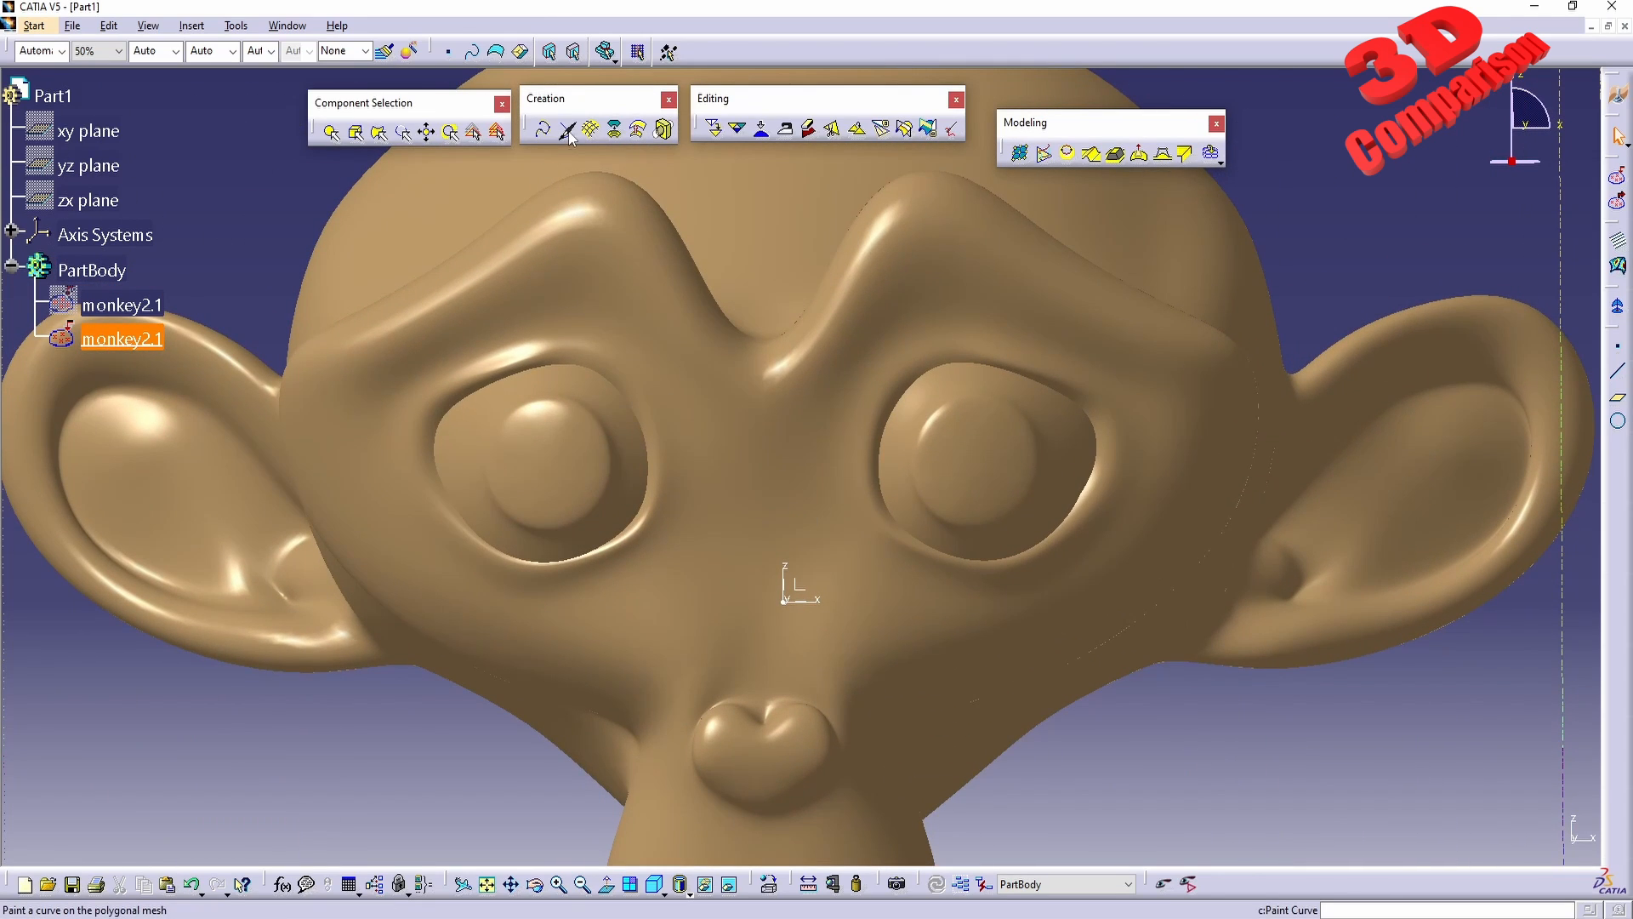
left_click(568, 133)
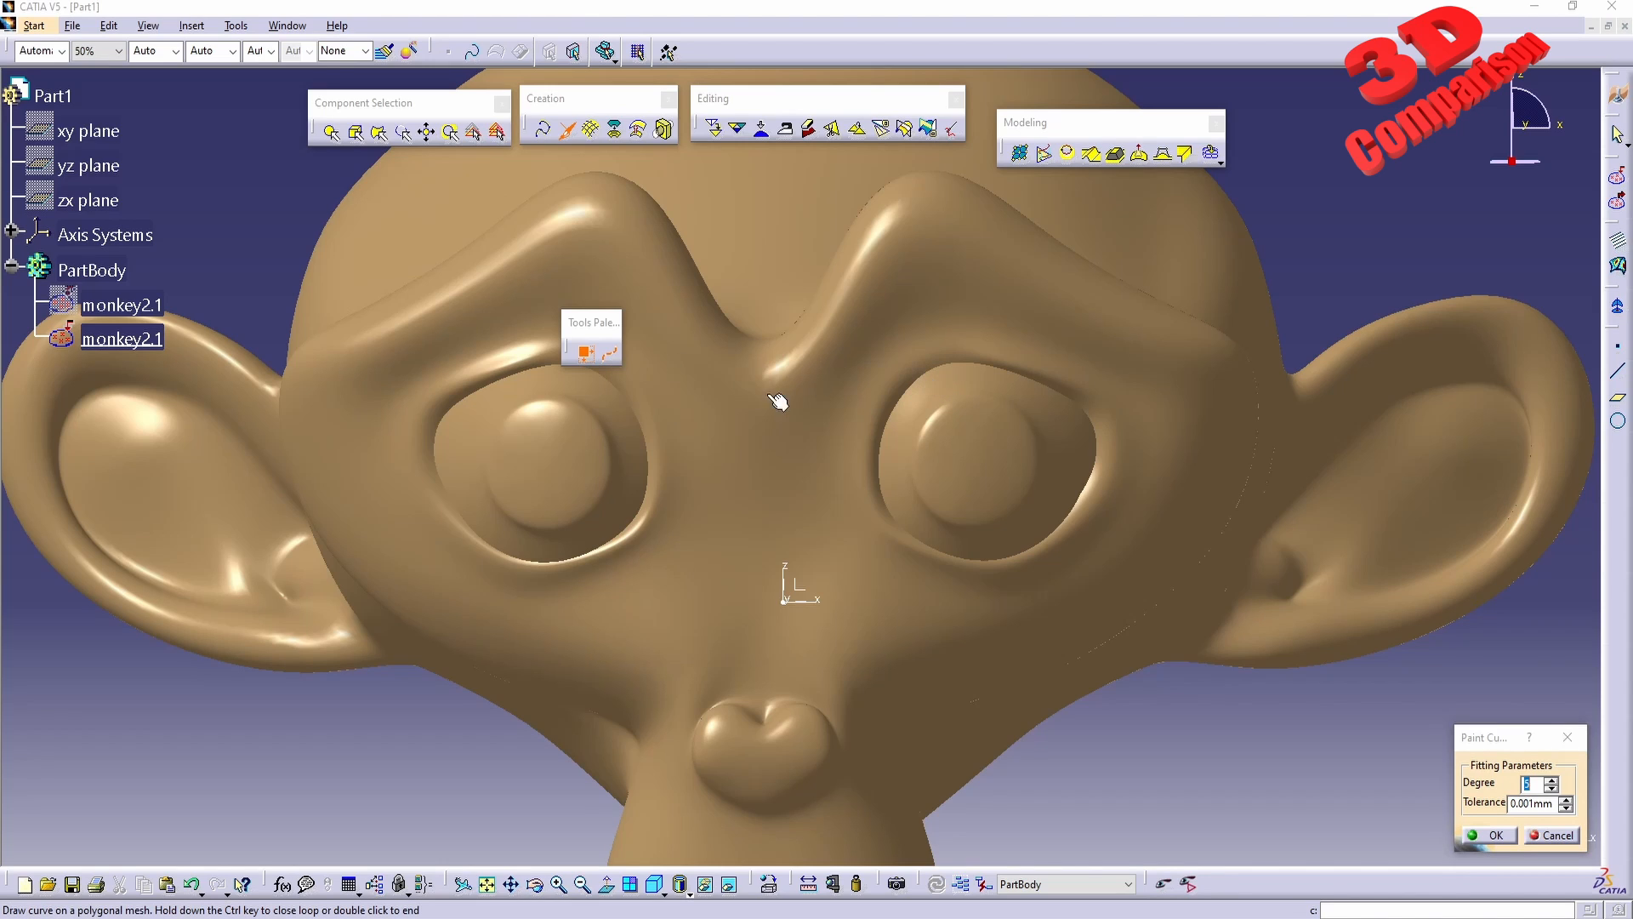
middle_click_drag(776, 400, 909, 505)
left_click(862, 489)
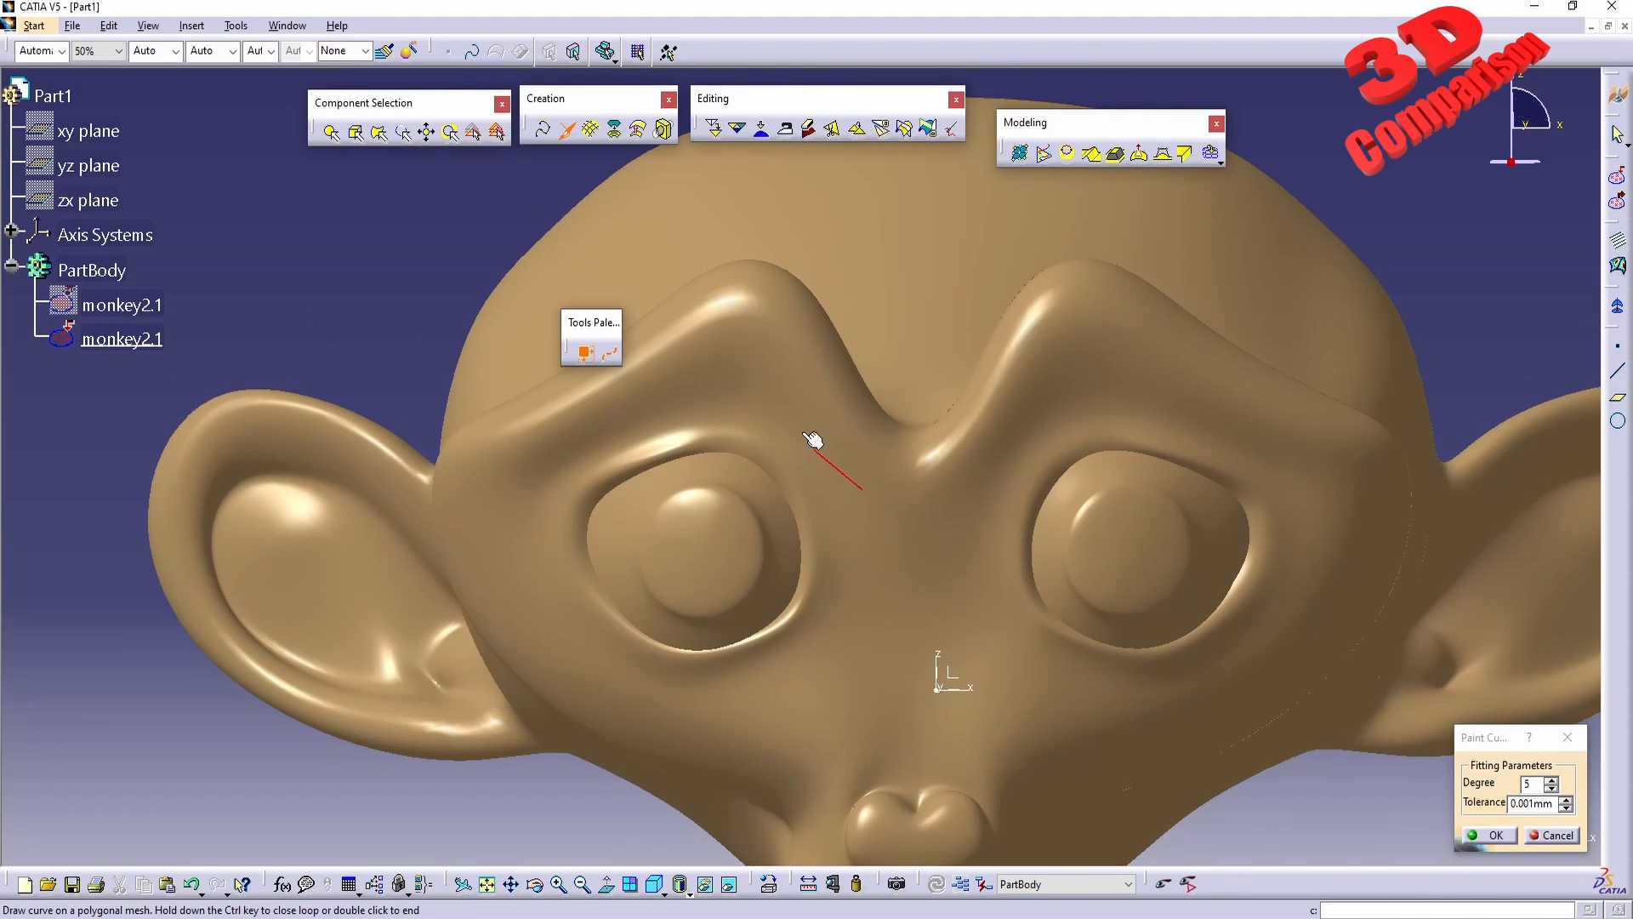
left_click(644, 398)
left_click(525, 464)
double_click(532, 589)
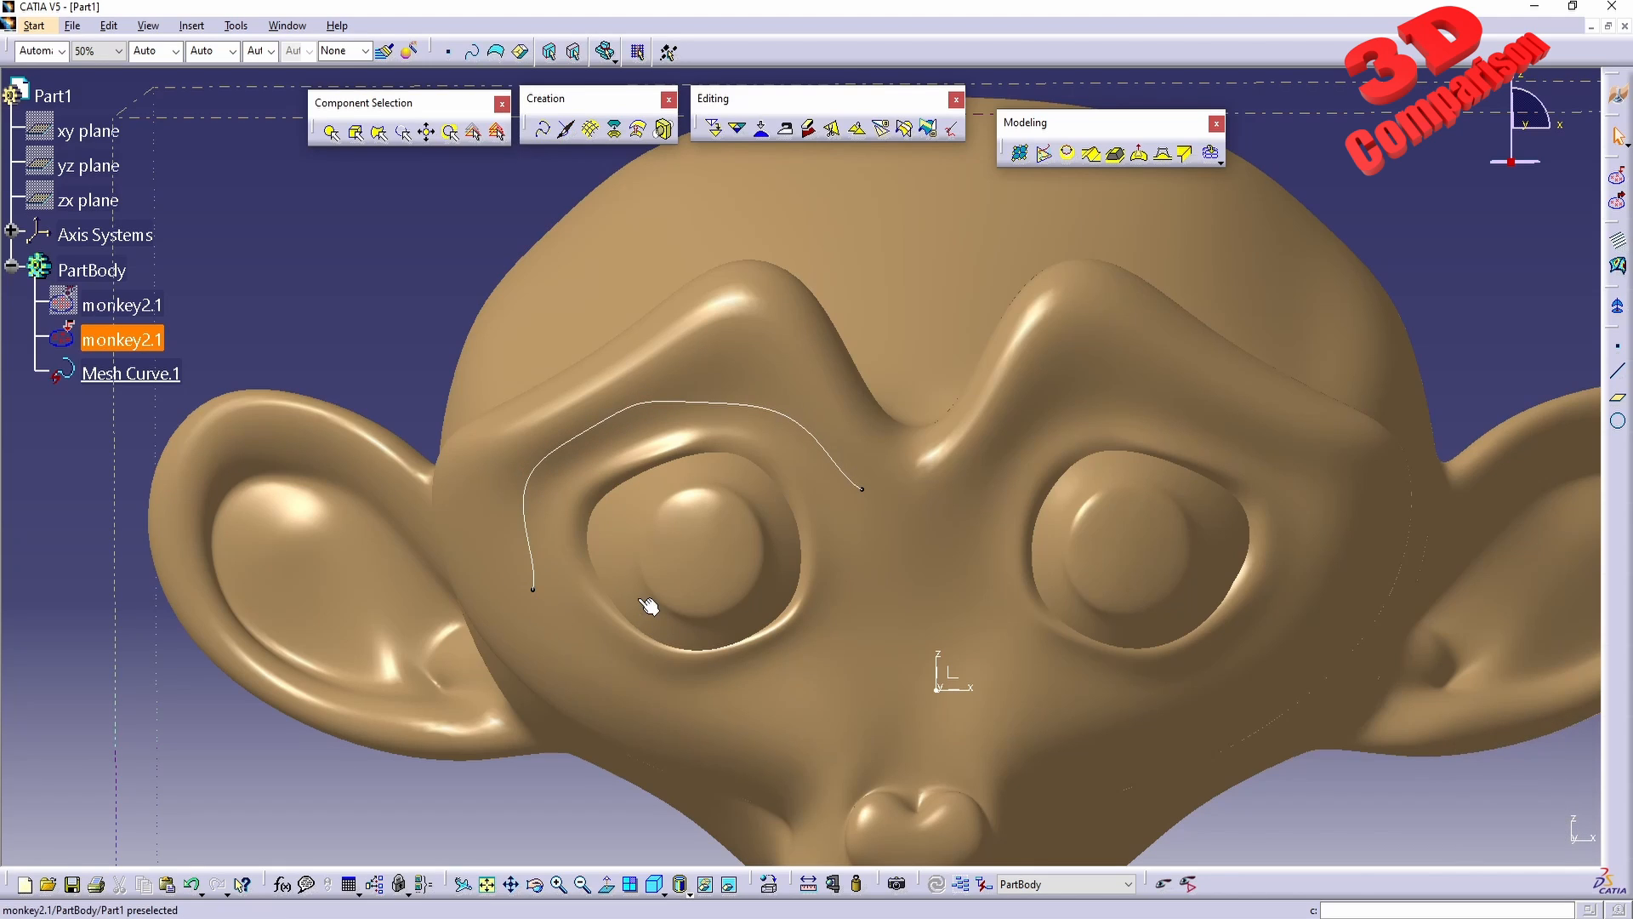
left_click(533, 558)
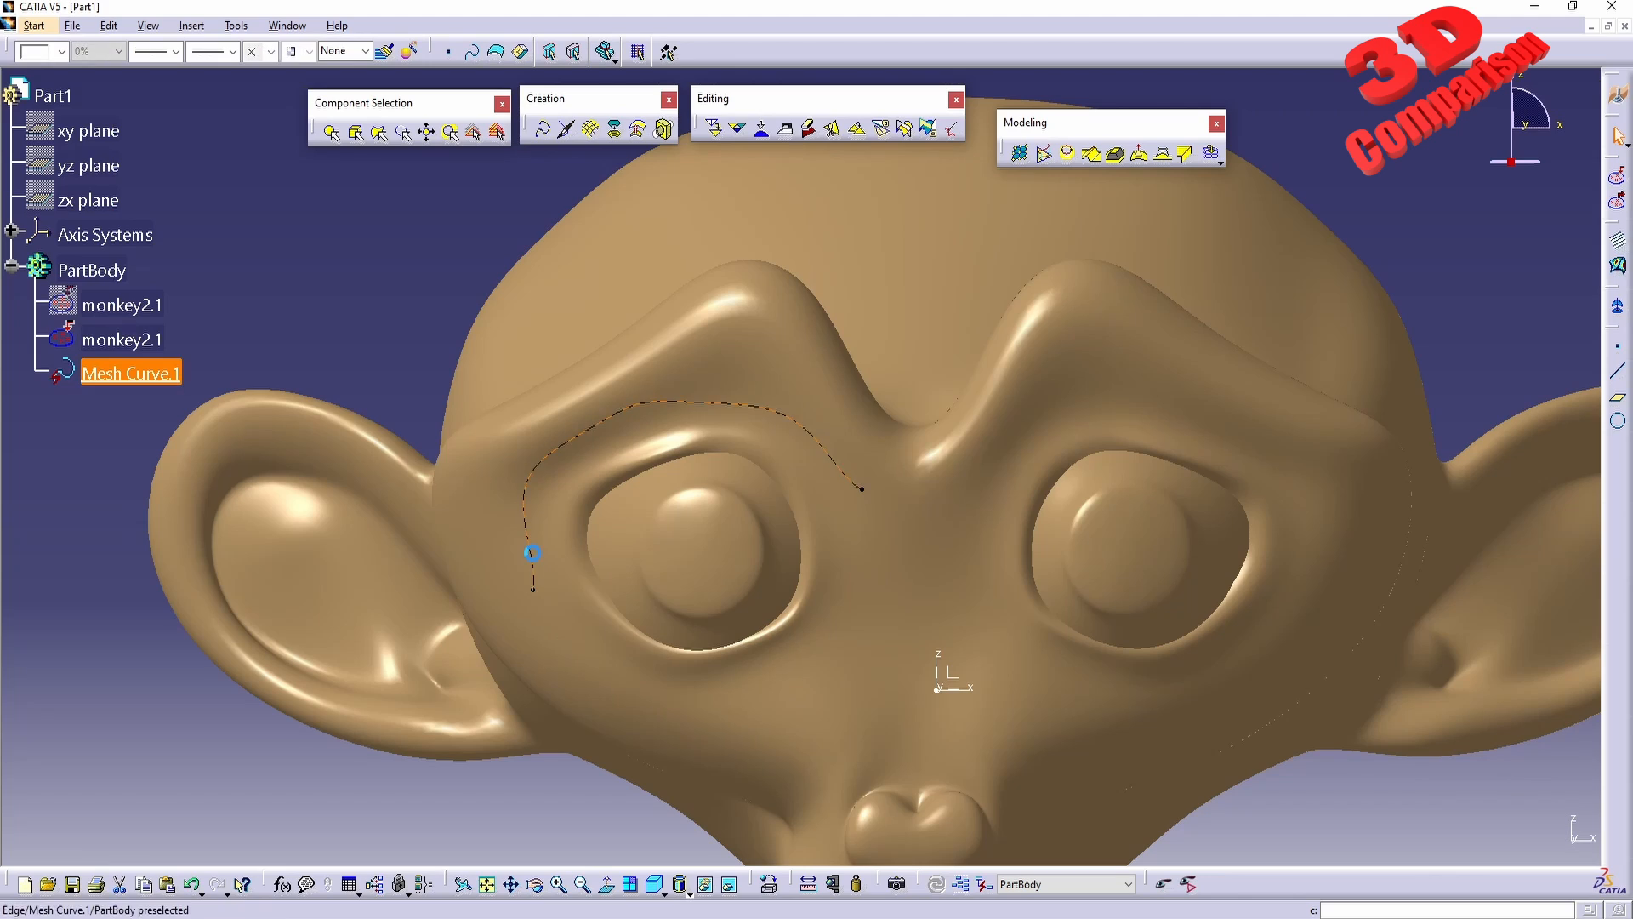
key("Delete")
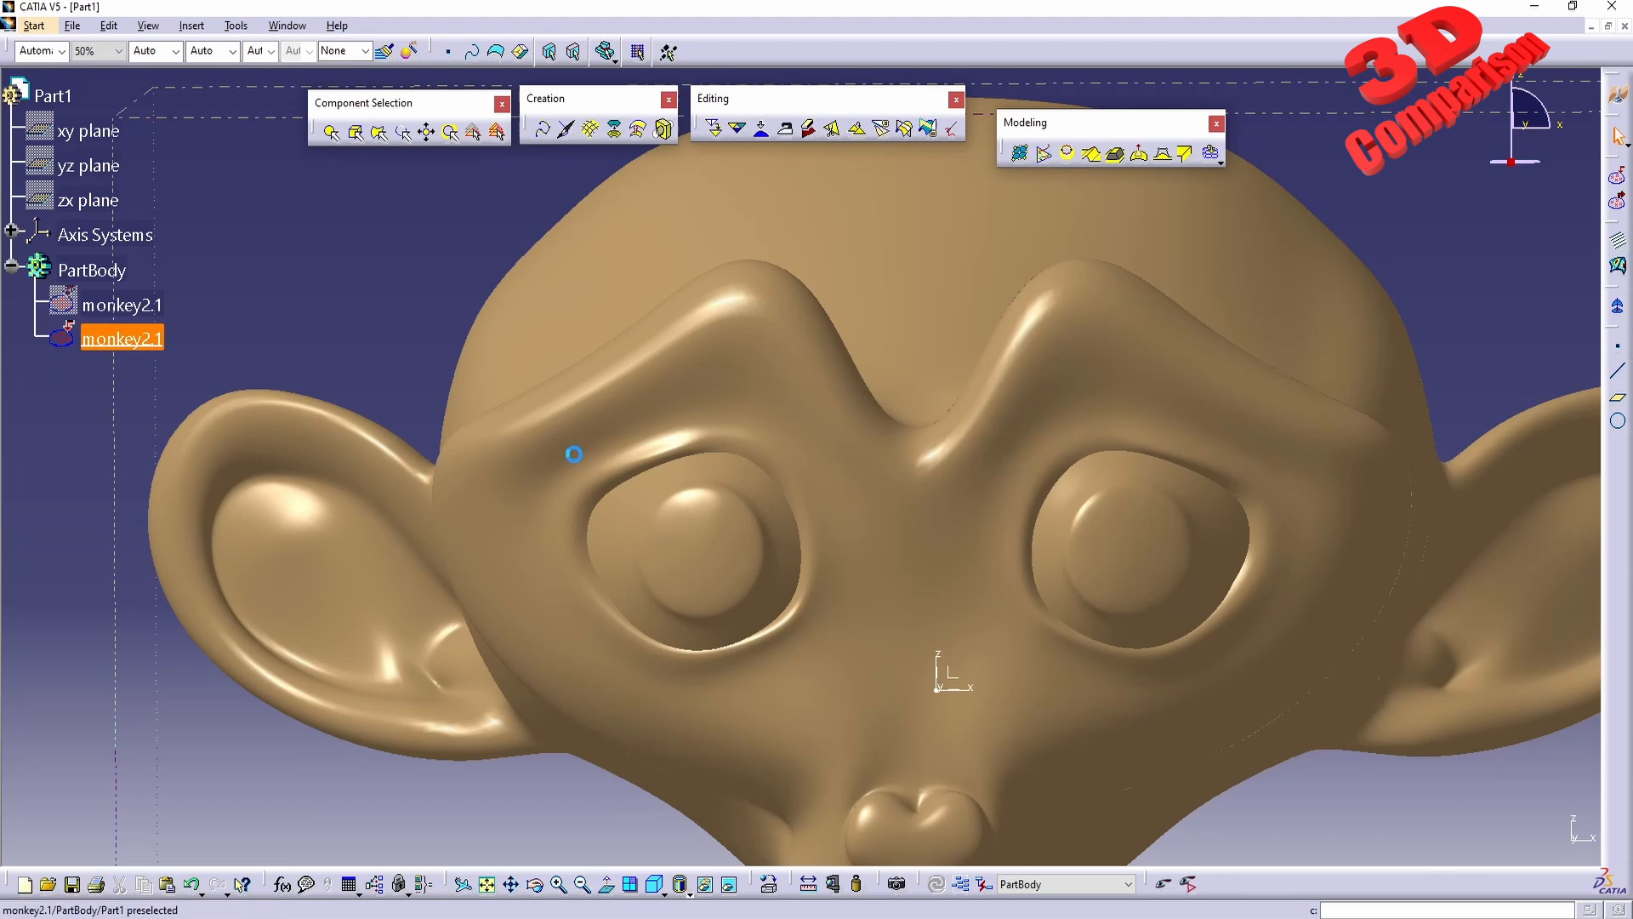
Paint a closed loop curve on the monkey mesh around both eyes, starting and closing between the brows, with degree 5 and 0.001 mm tolerance.
left_click(565, 130)
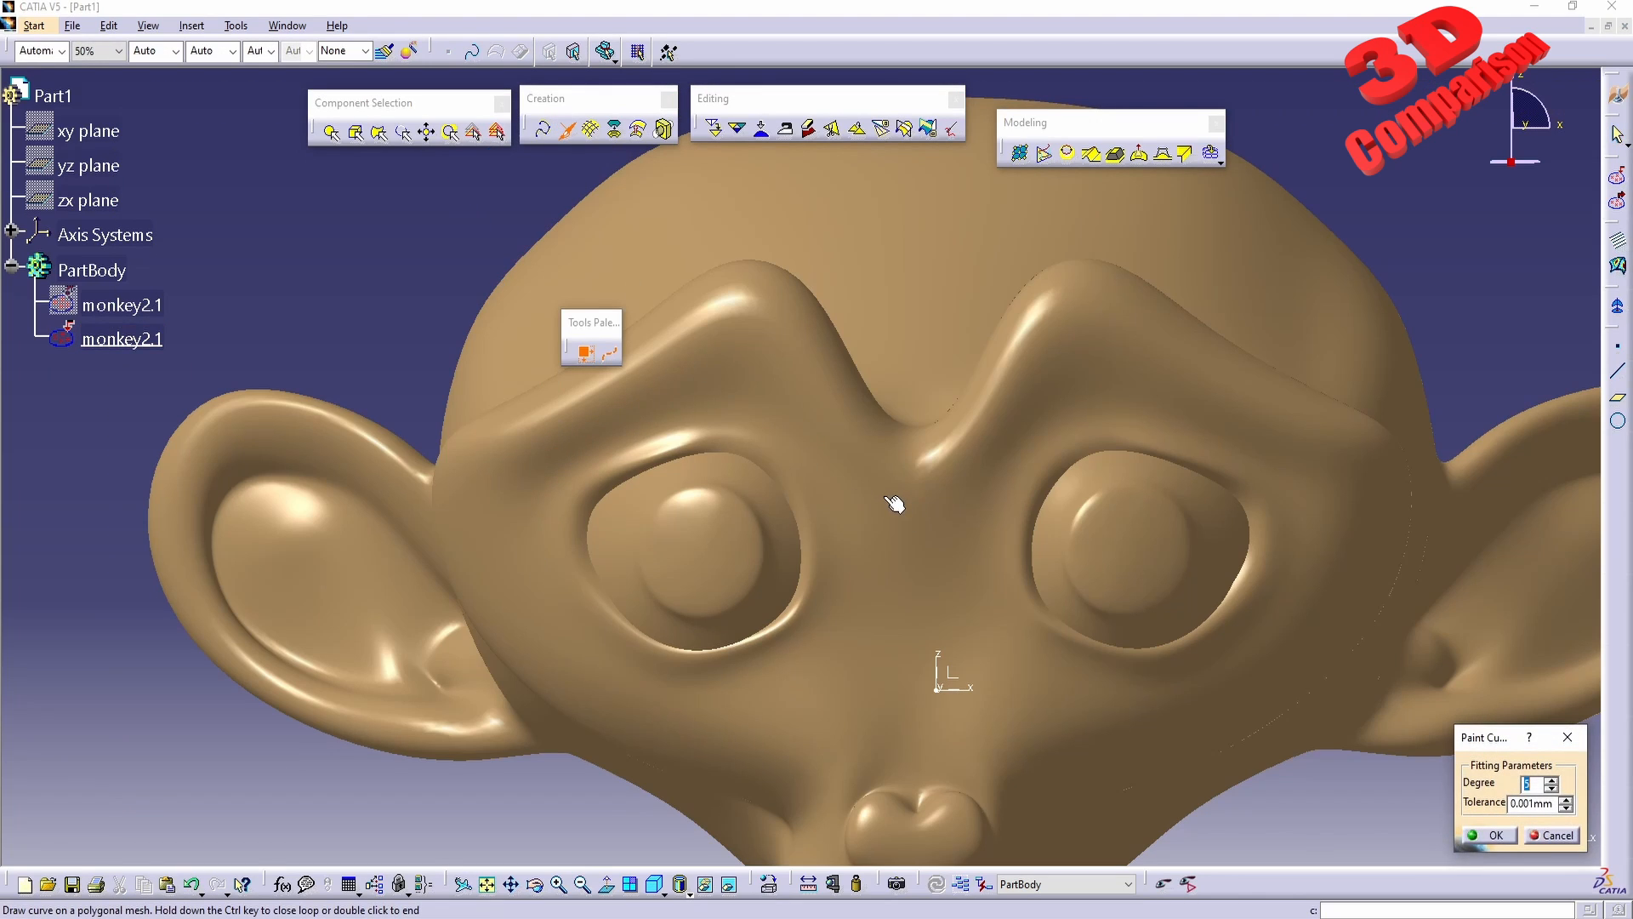
left_click(888, 505)
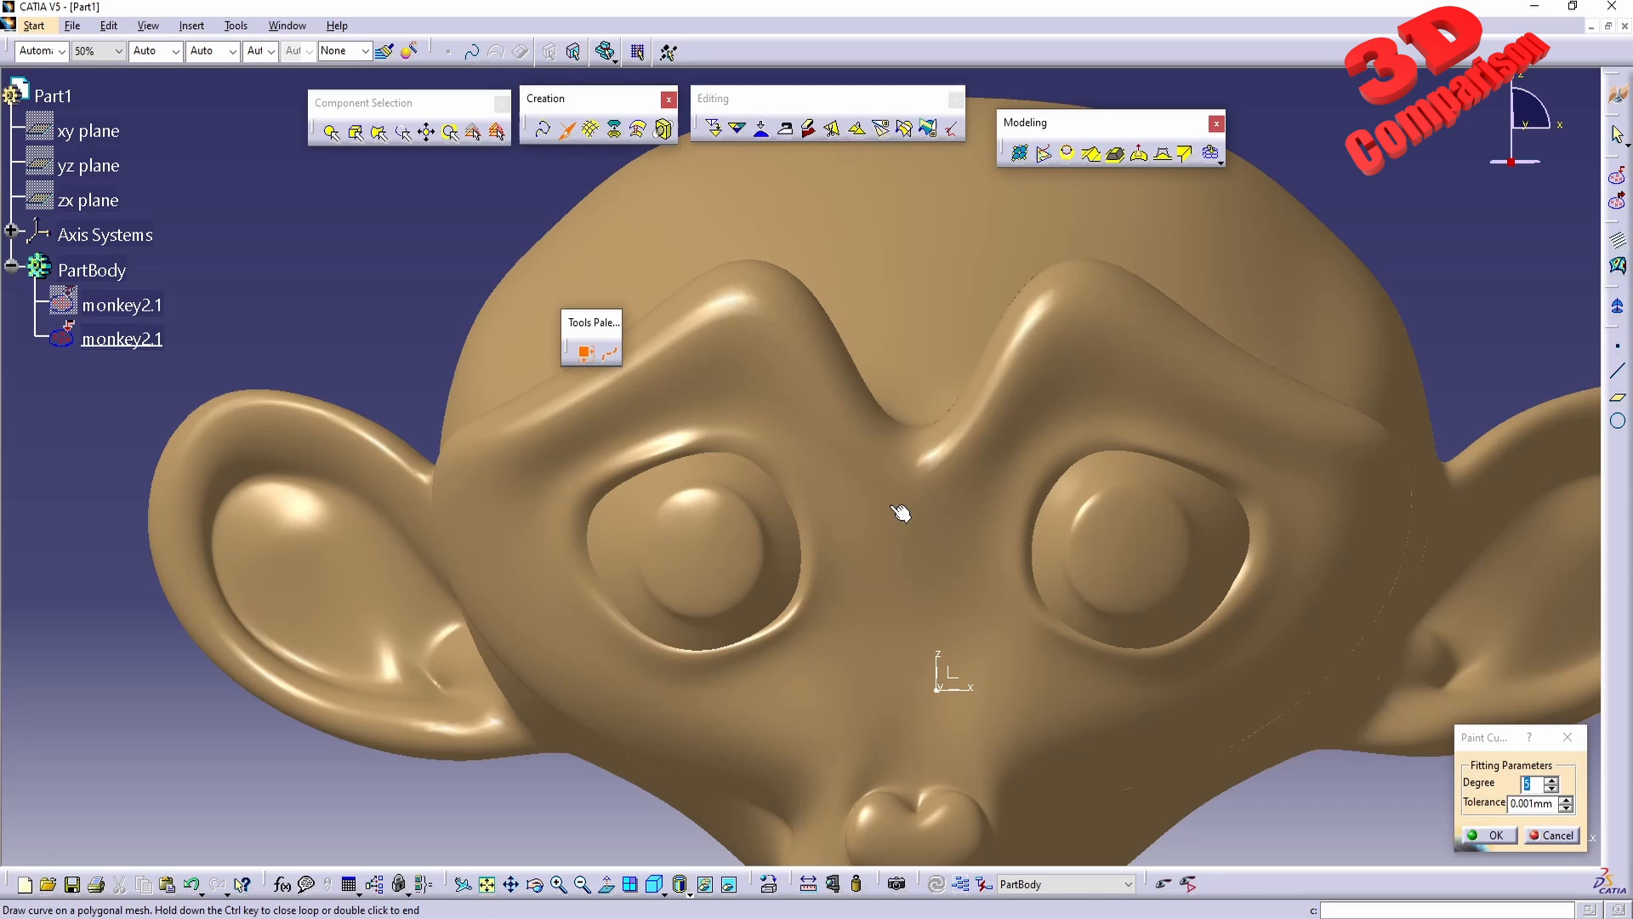
left_click(806, 421)
left_click(695, 384)
left_click(561, 434)
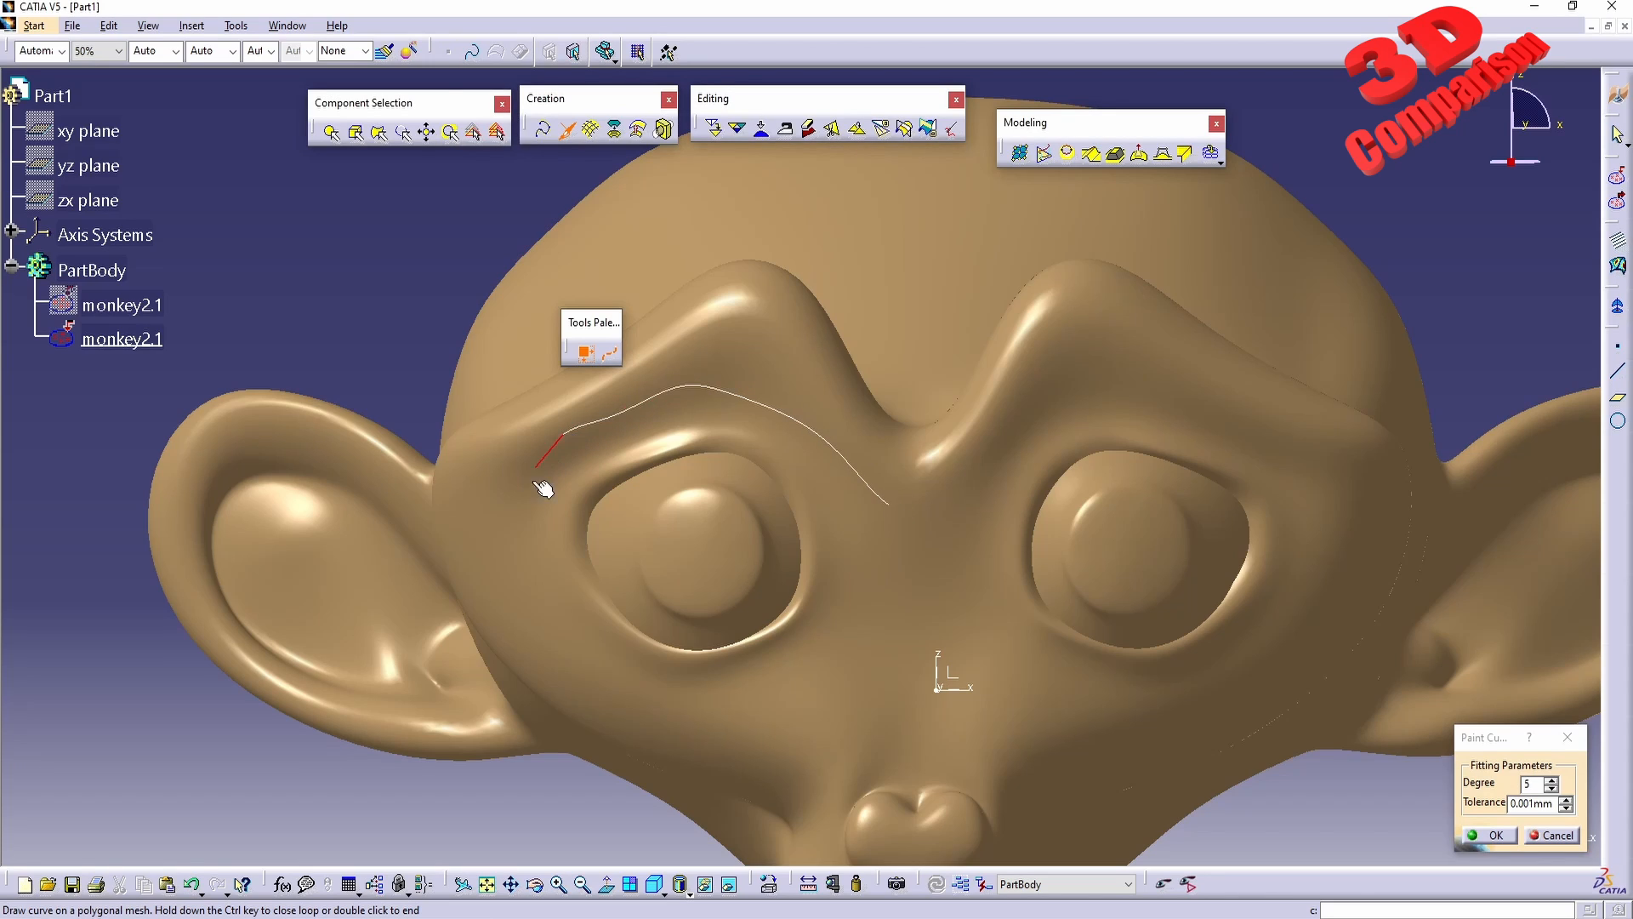
left_click(533, 545)
left_click(587, 667)
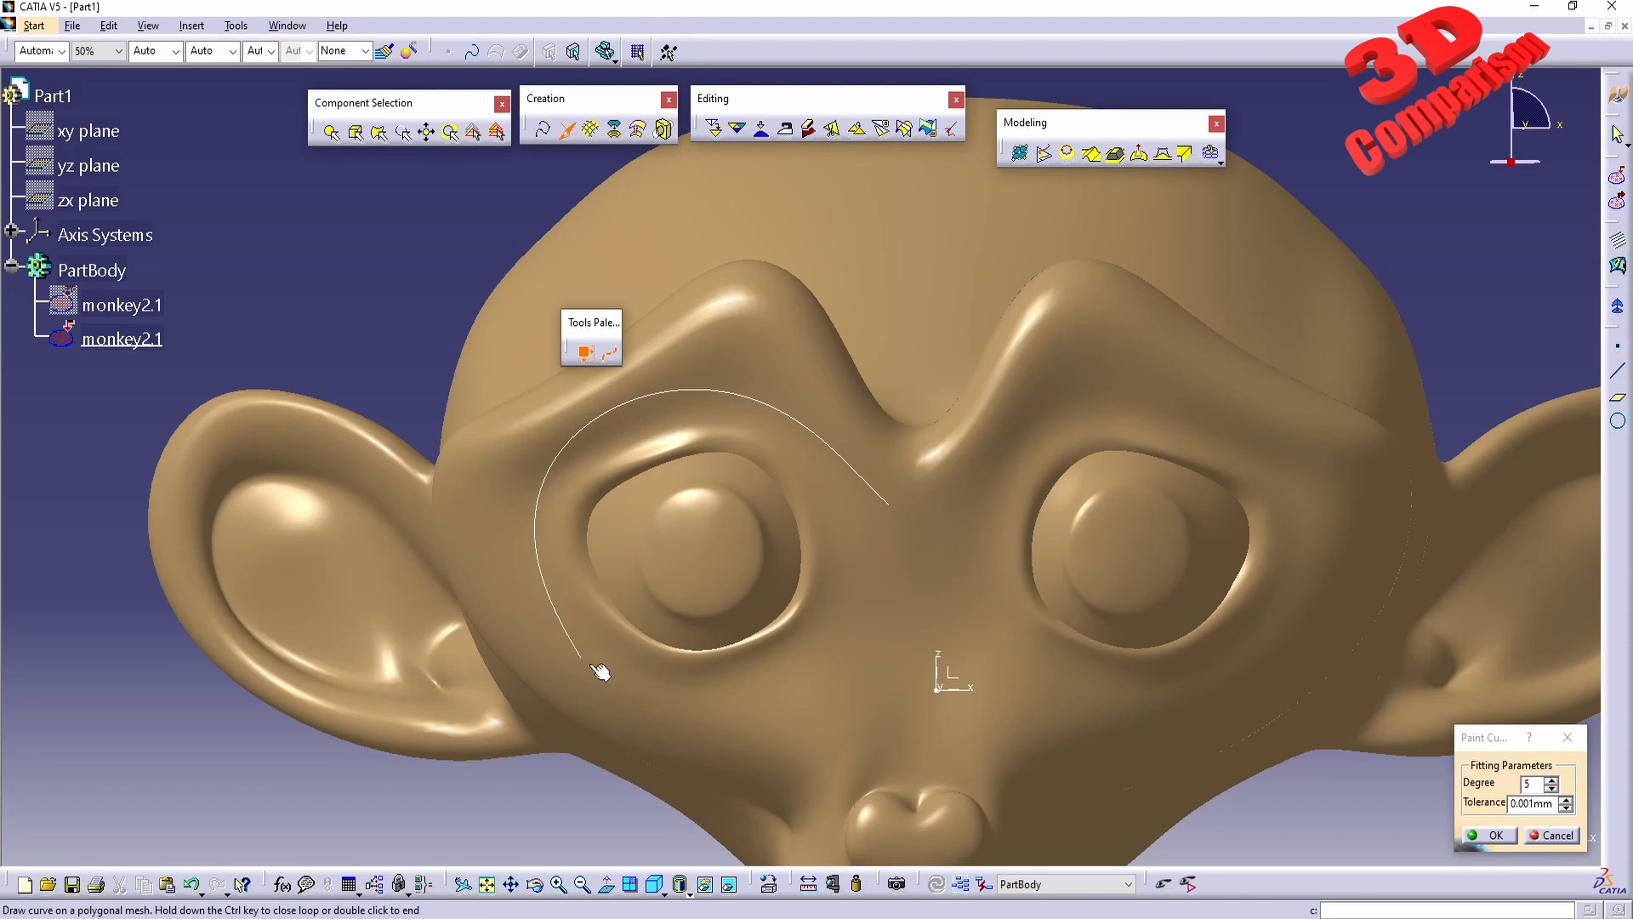
left_click(694, 705)
left_click(845, 702)
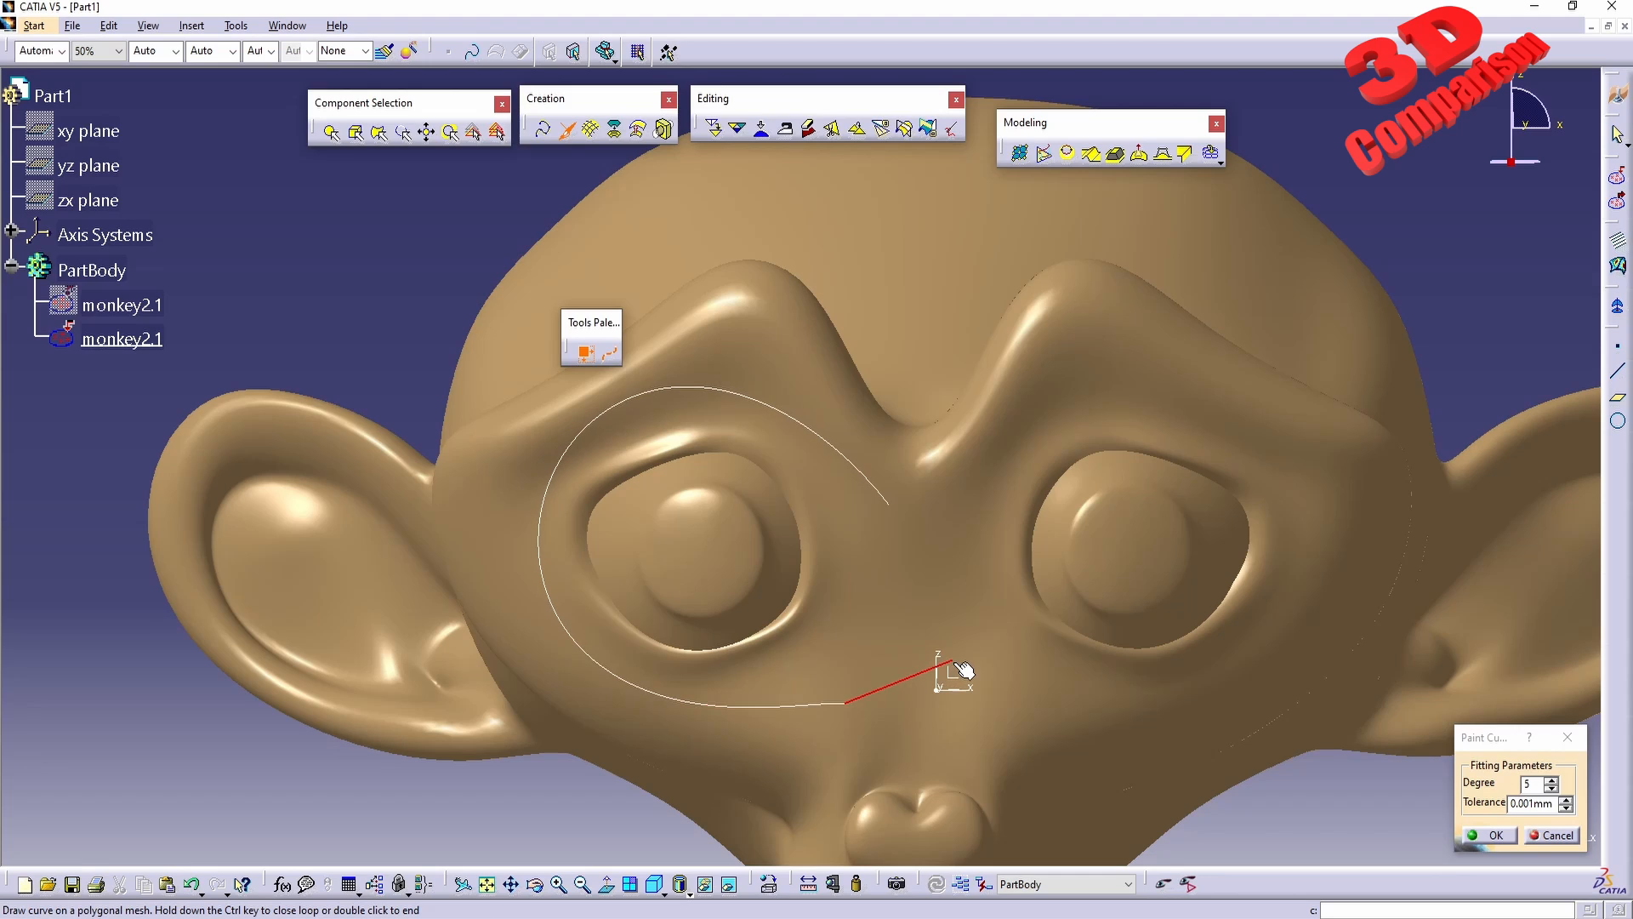
left_click(952, 672)
left_click(1137, 710)
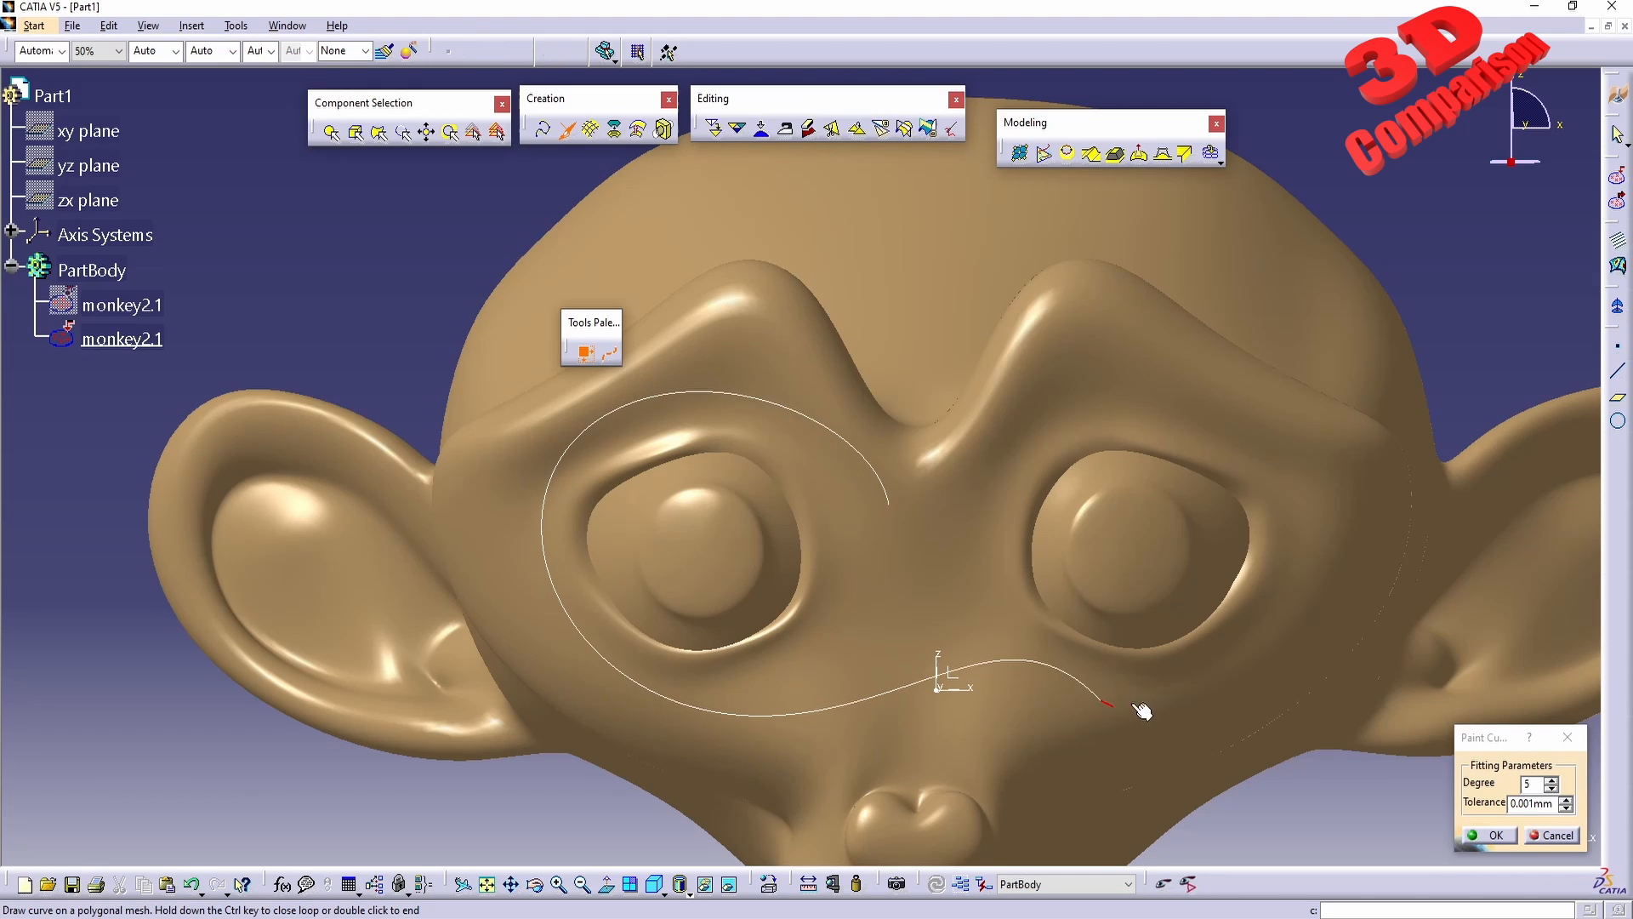
left_click(1265, 678)
left_click(1381, 570)
left_click(1358, 480)
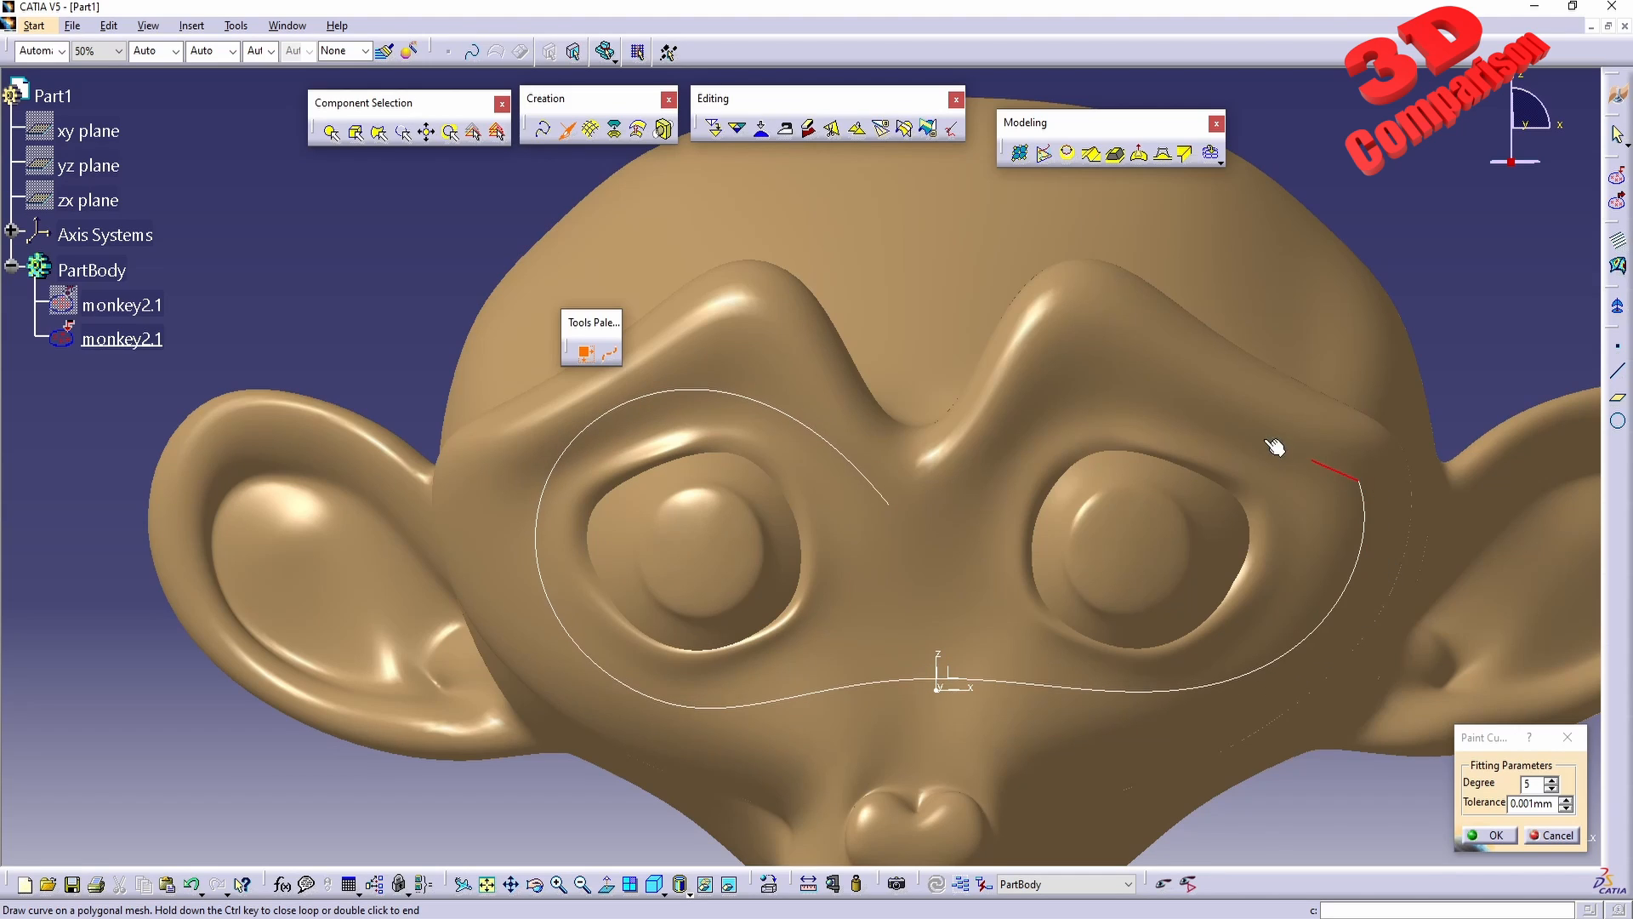
left_click(1233, 417)
left_click(1055, 372)
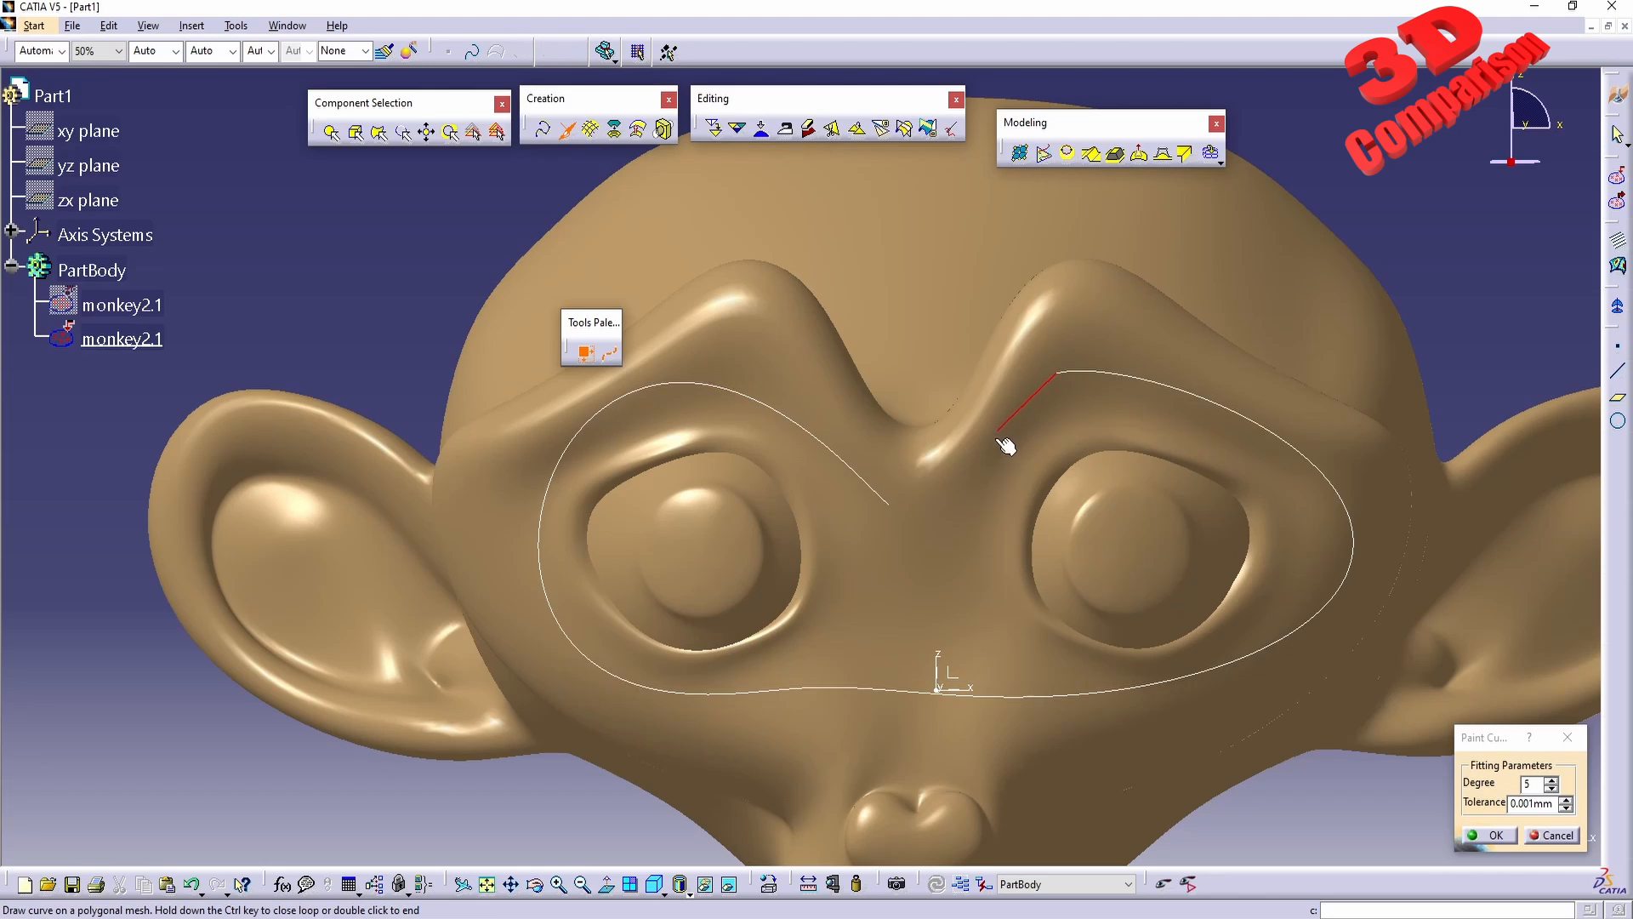
left_click(996, 448)
left_click(969, 529)
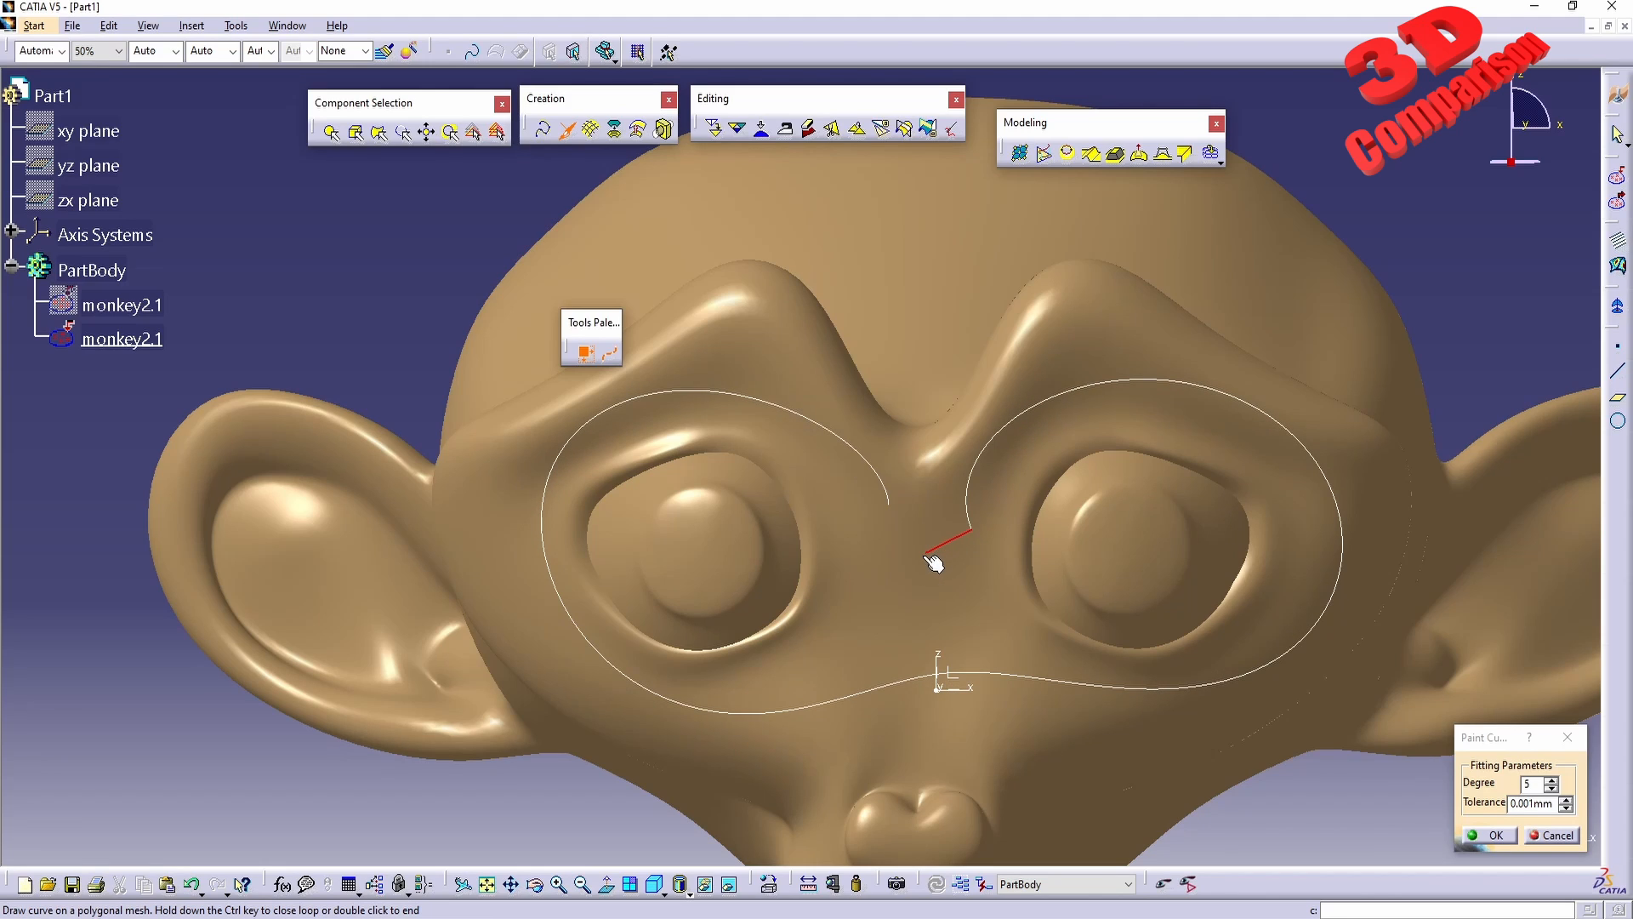
left_click(925, 553)
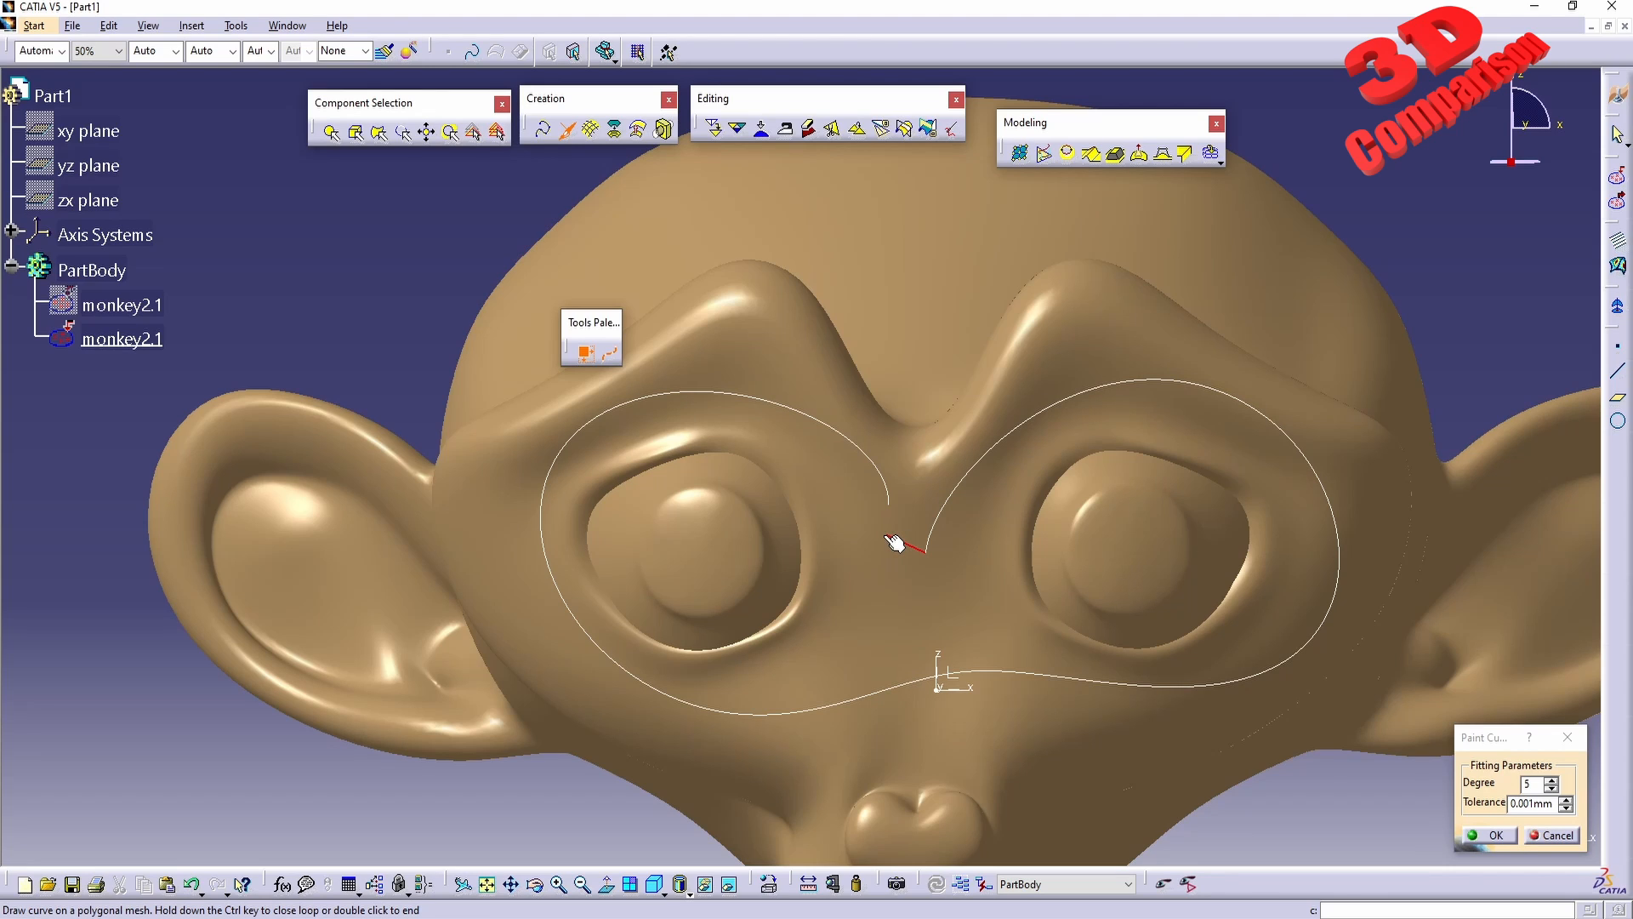
left_click(897, 527, "ctrl")
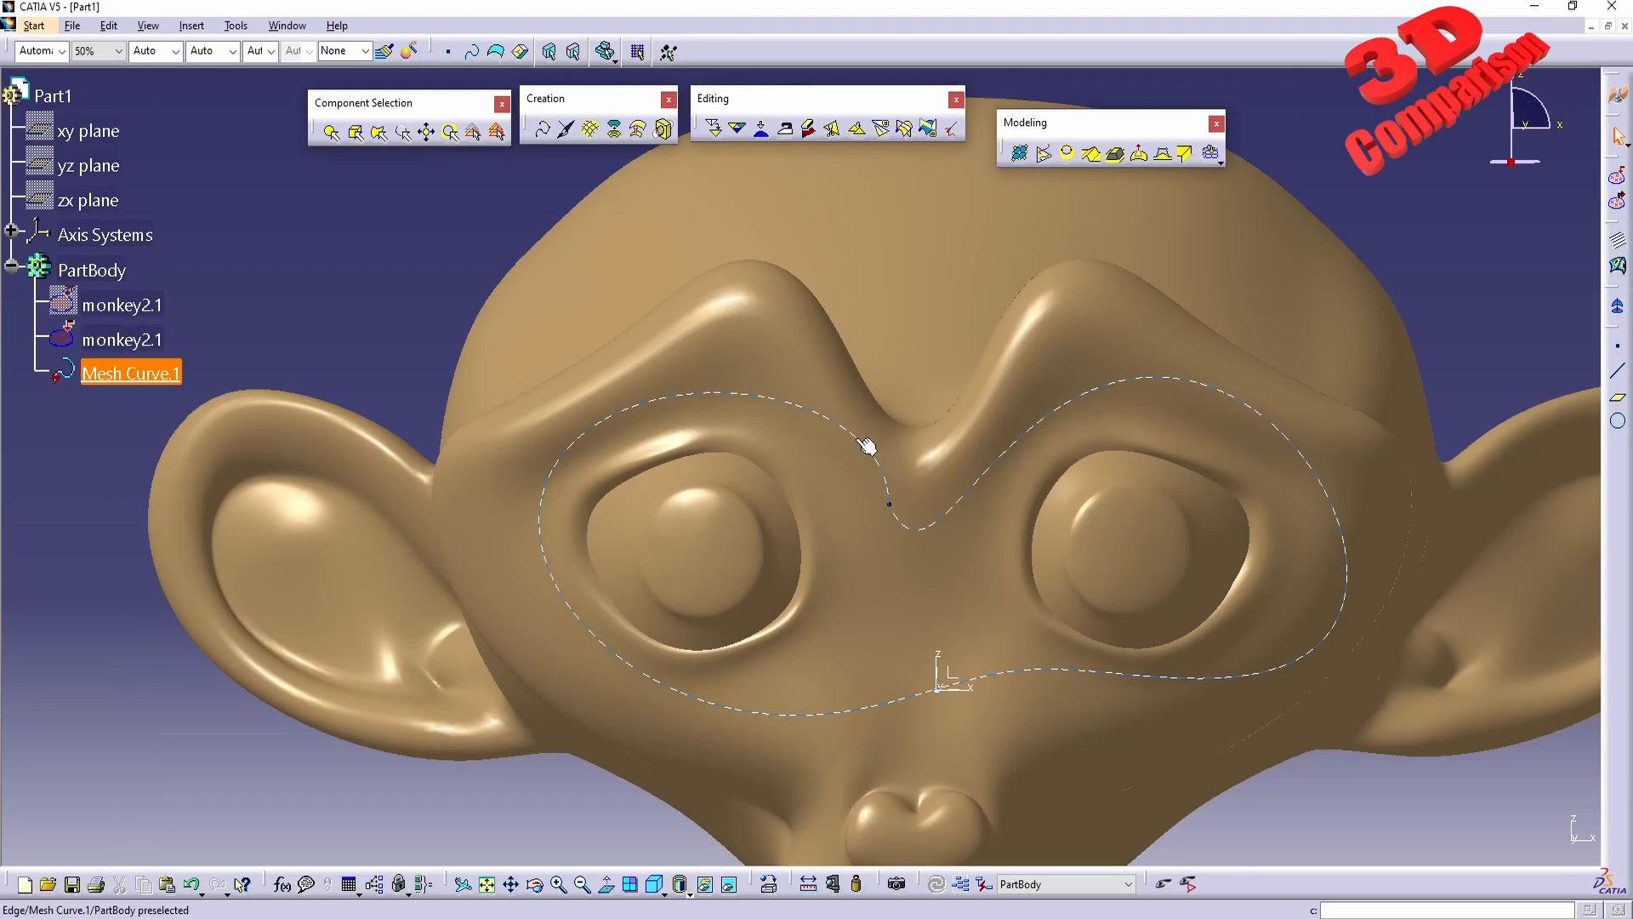
Try to apply Curve Sculpt with the smooth profile to the monkey mesh, using the closed curve around the eyes.
middle_click_drag(1199, 672, 829, 288)
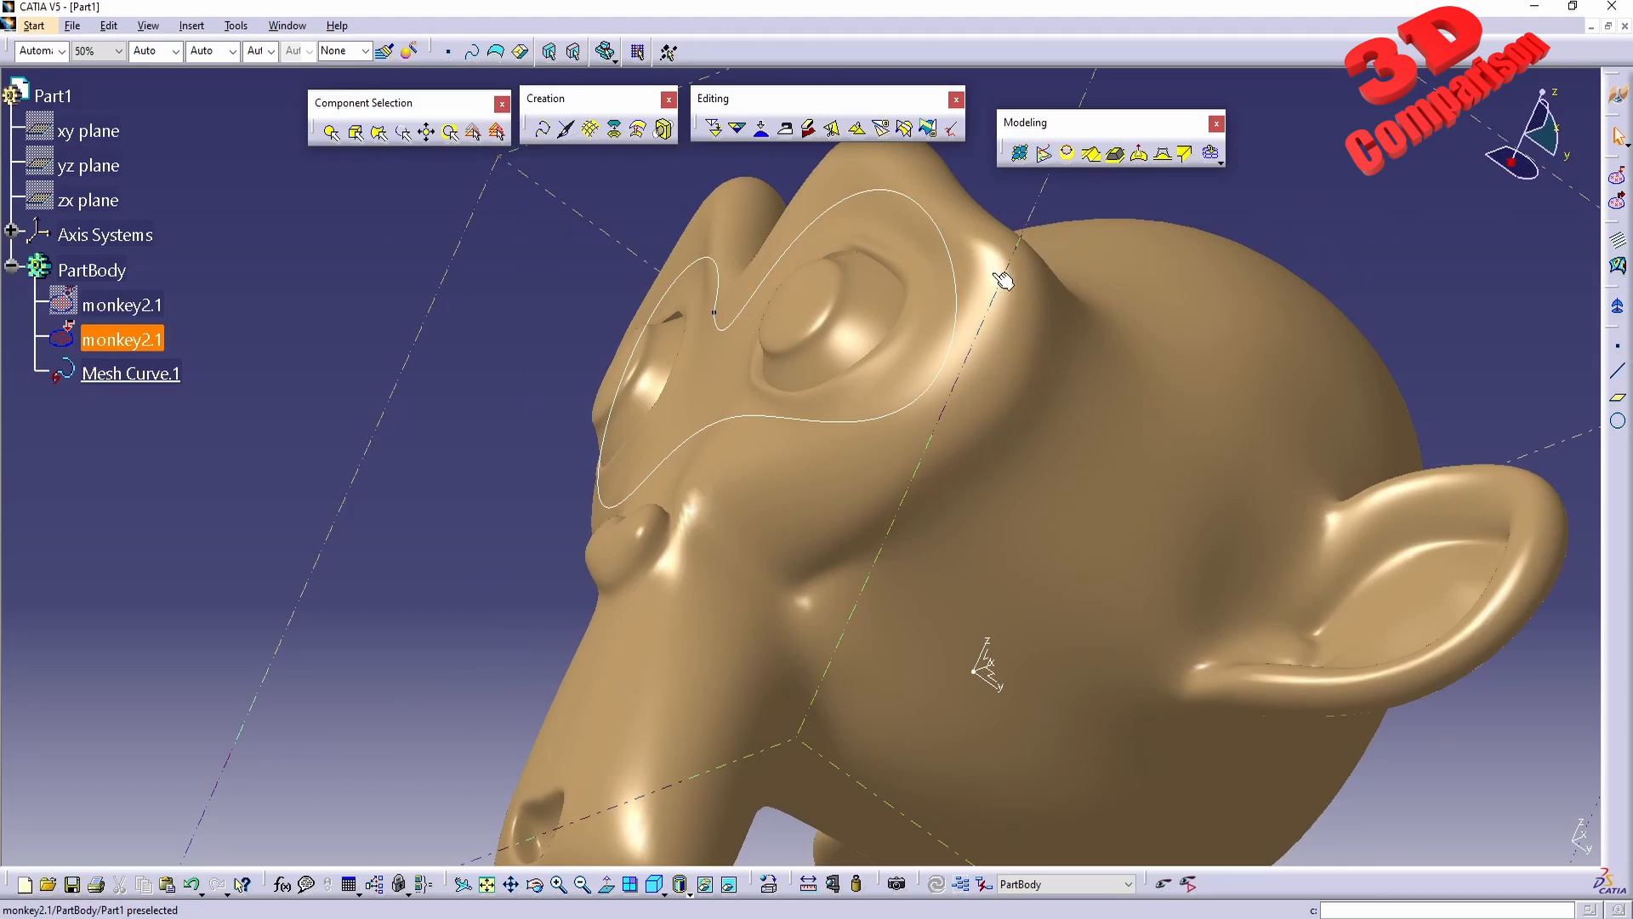
middle_click_drag(955, 319, 867, 636)
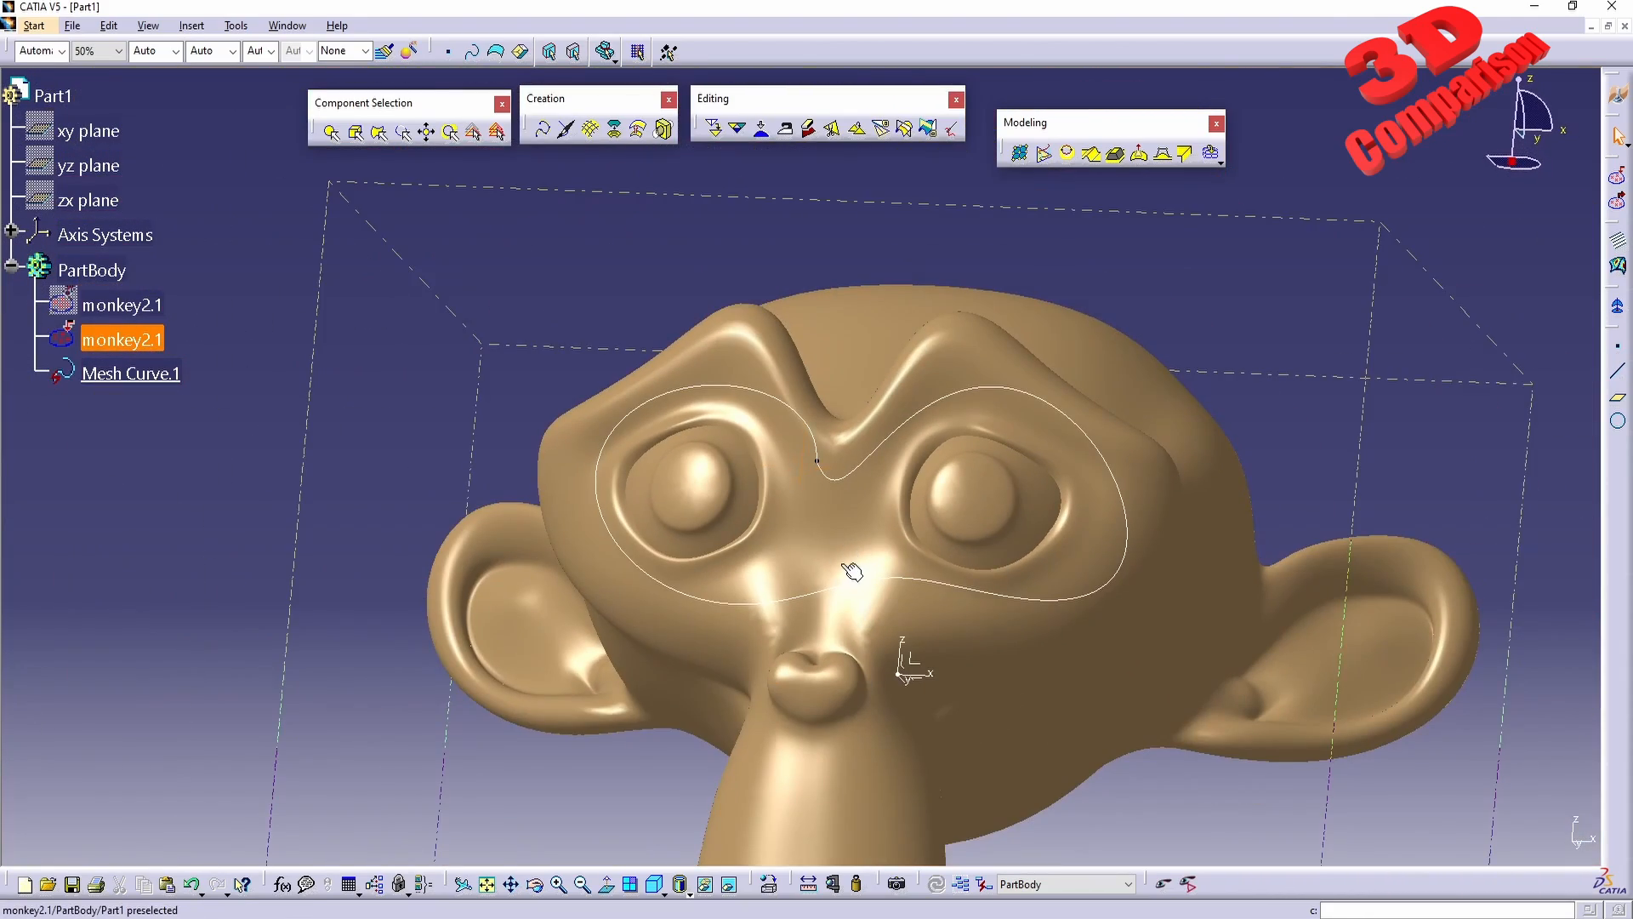
middle_click_drag(853, 572, 672, 595)
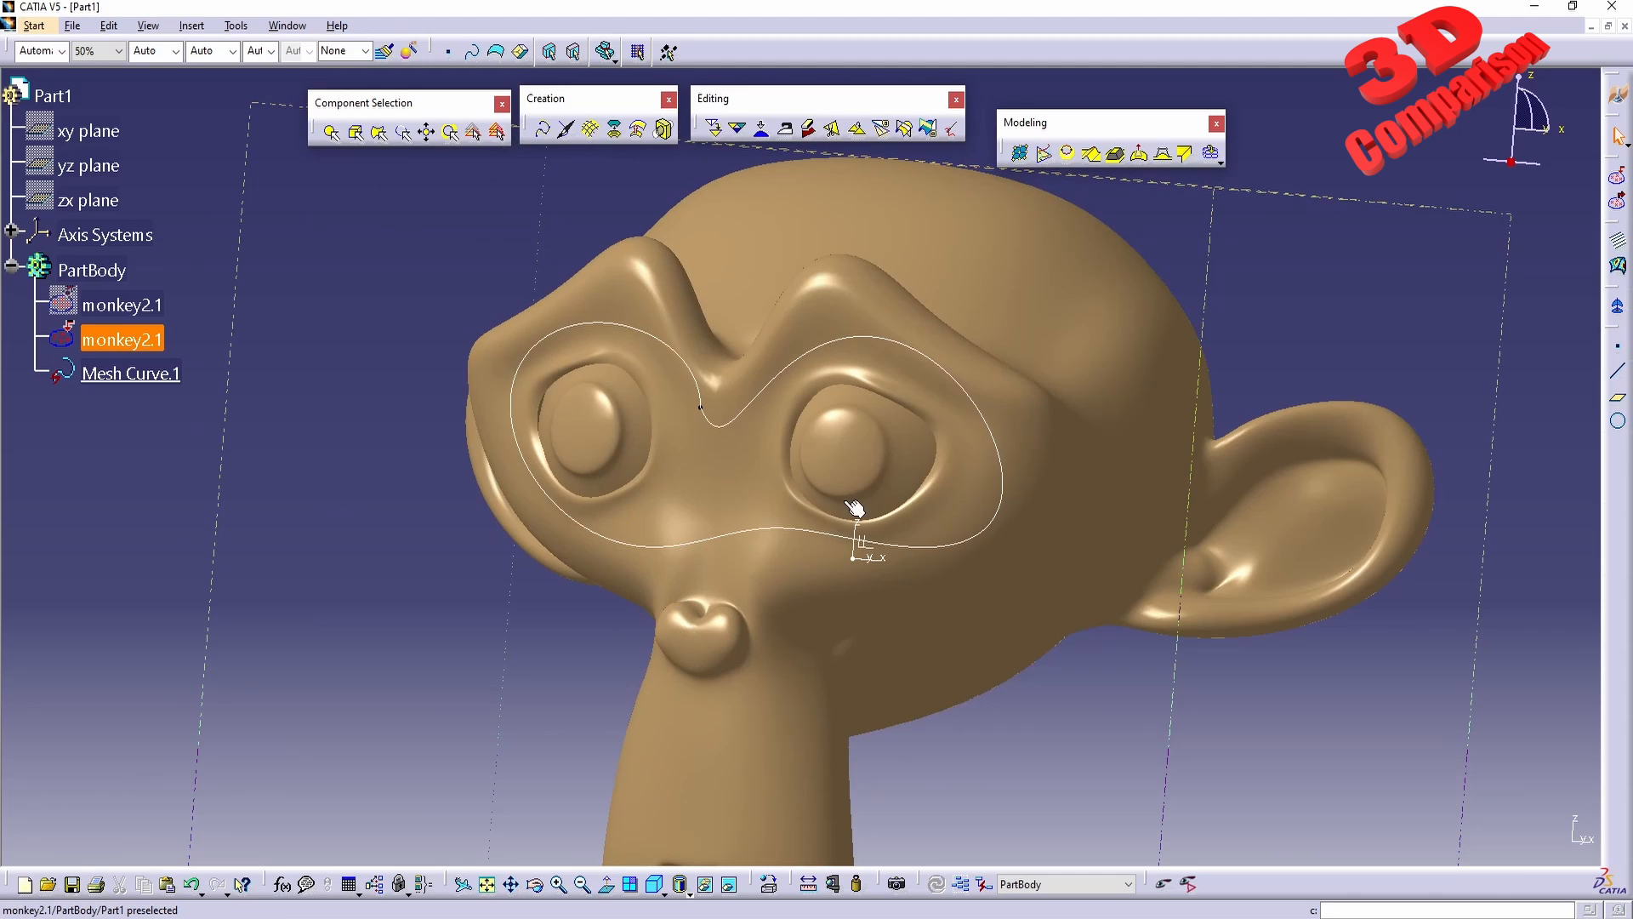
left_click(1090, 154)
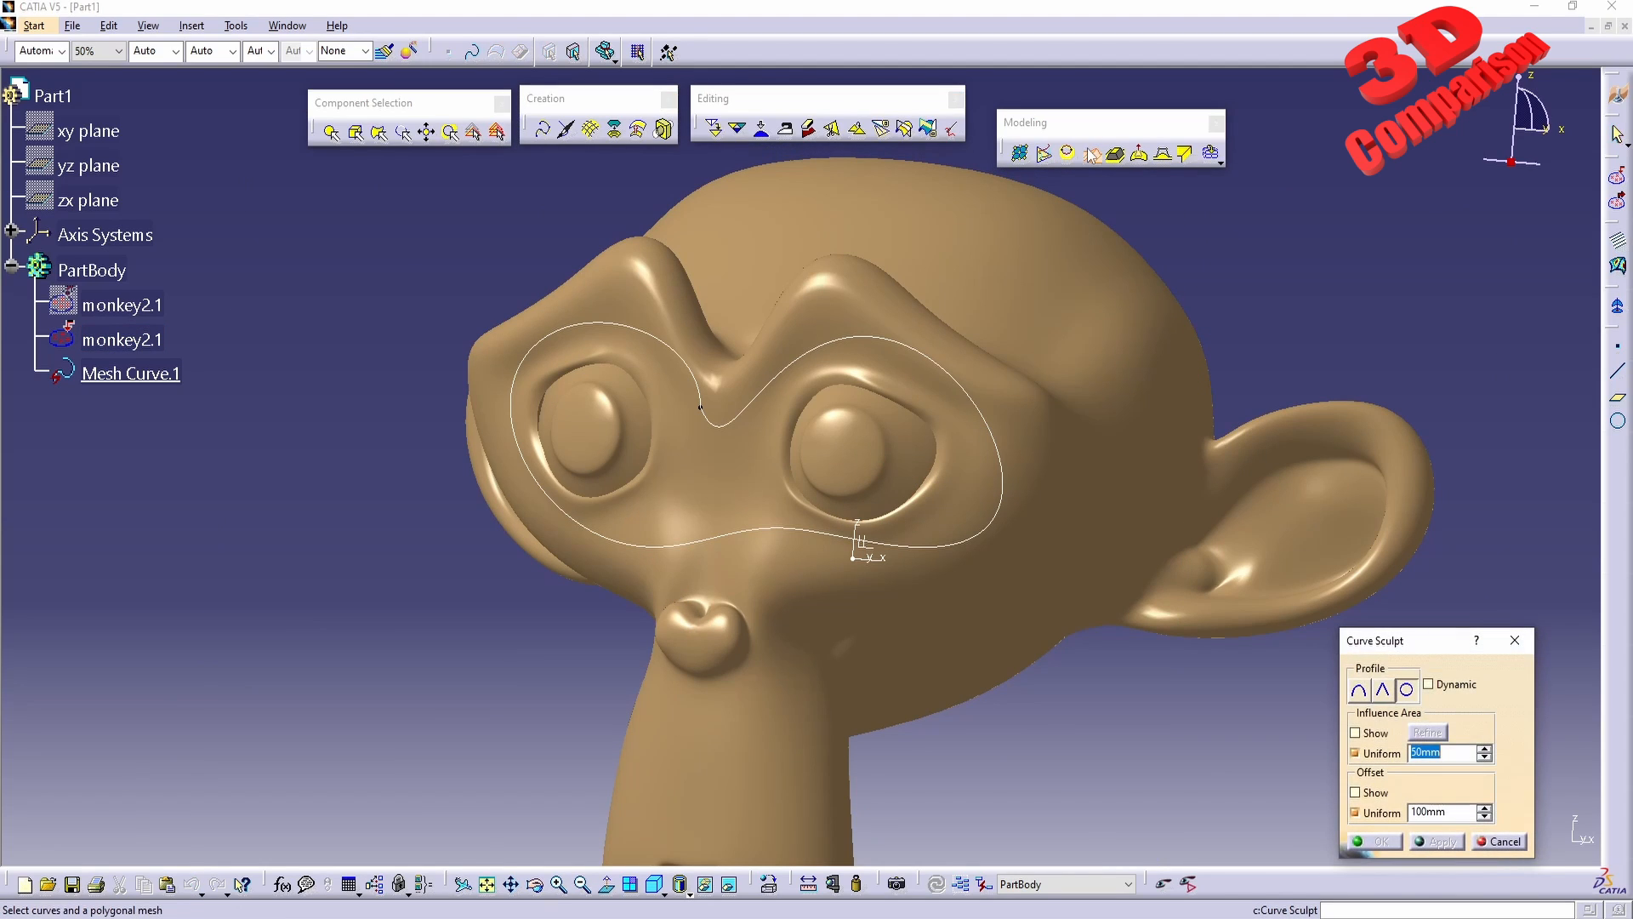
left_click(1358, 691)
left_click(946, 554)
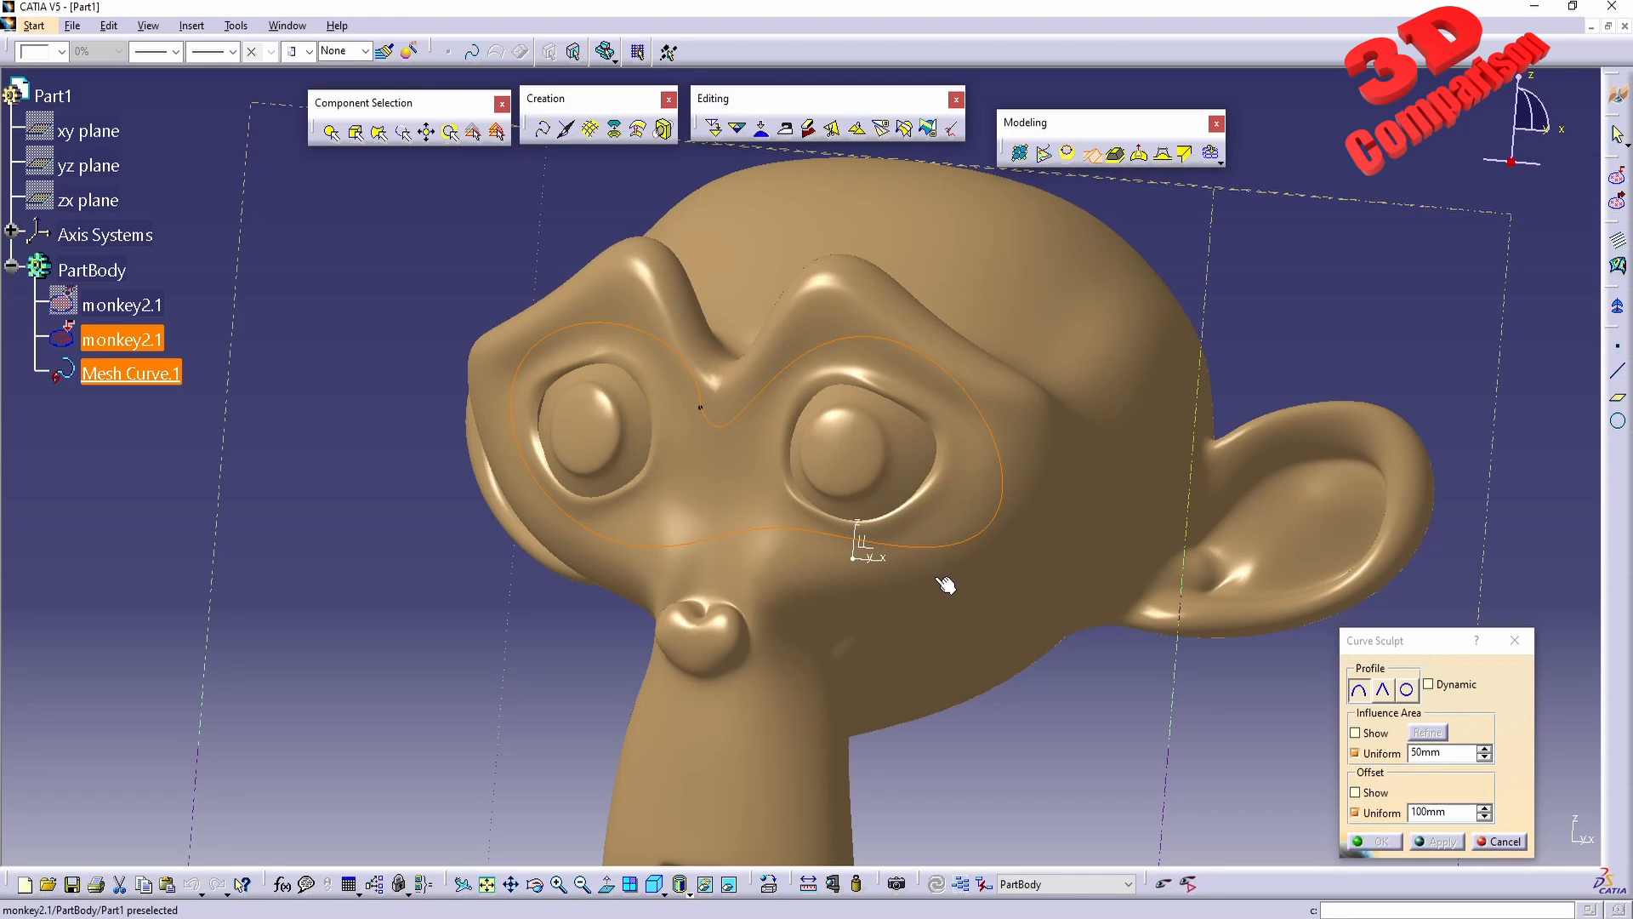
left_click(946, 585)
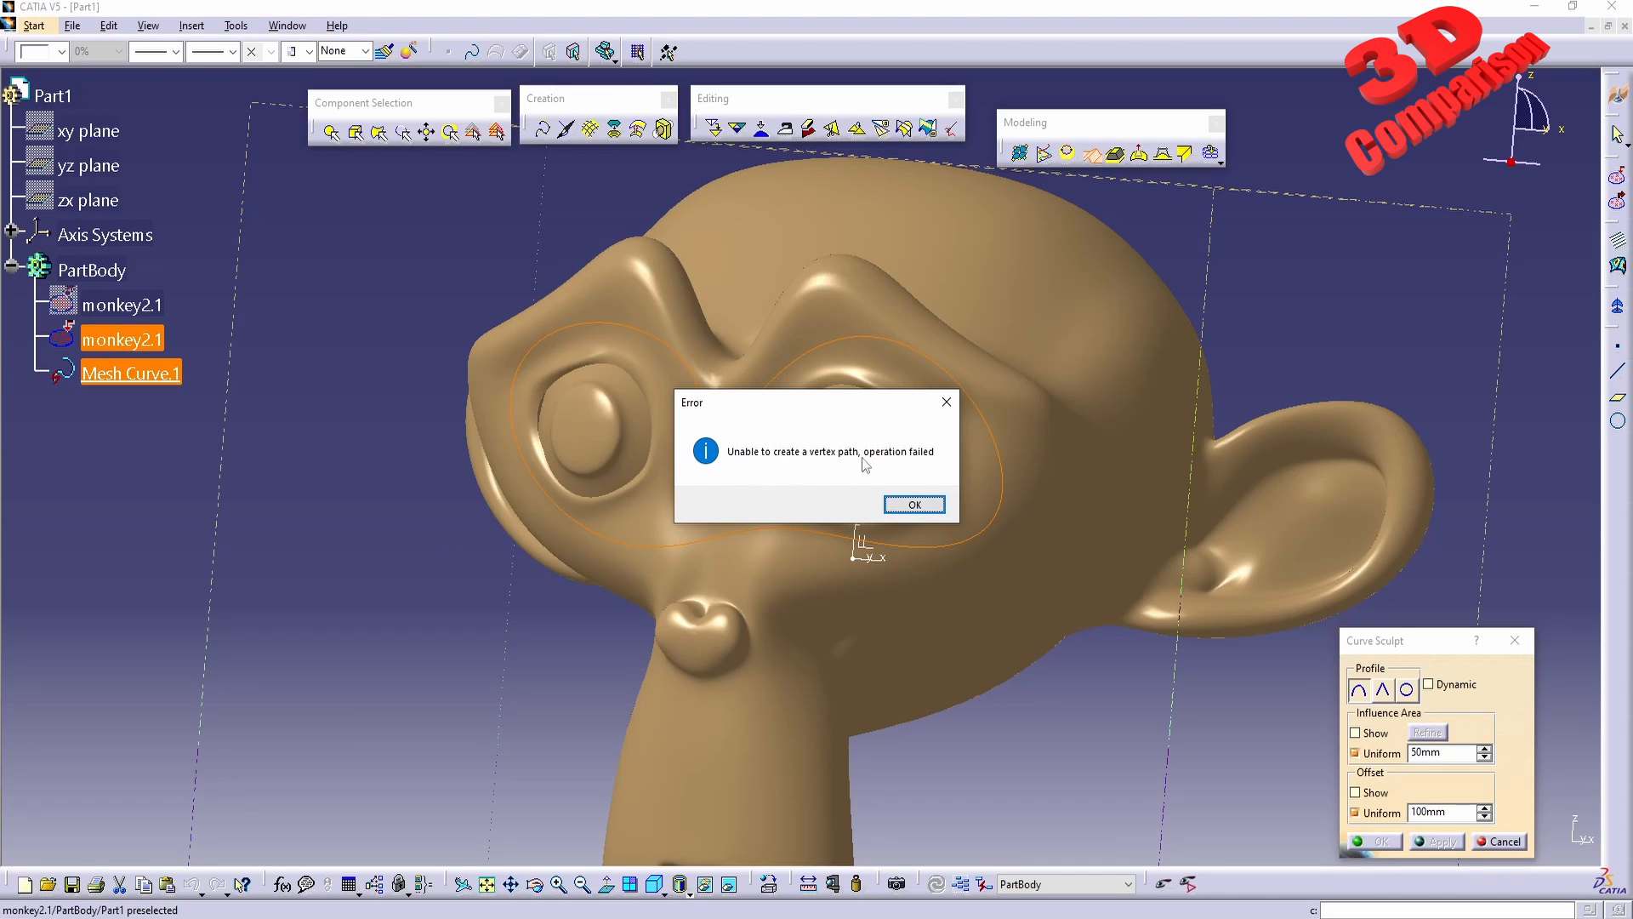
left_click(930, 509)
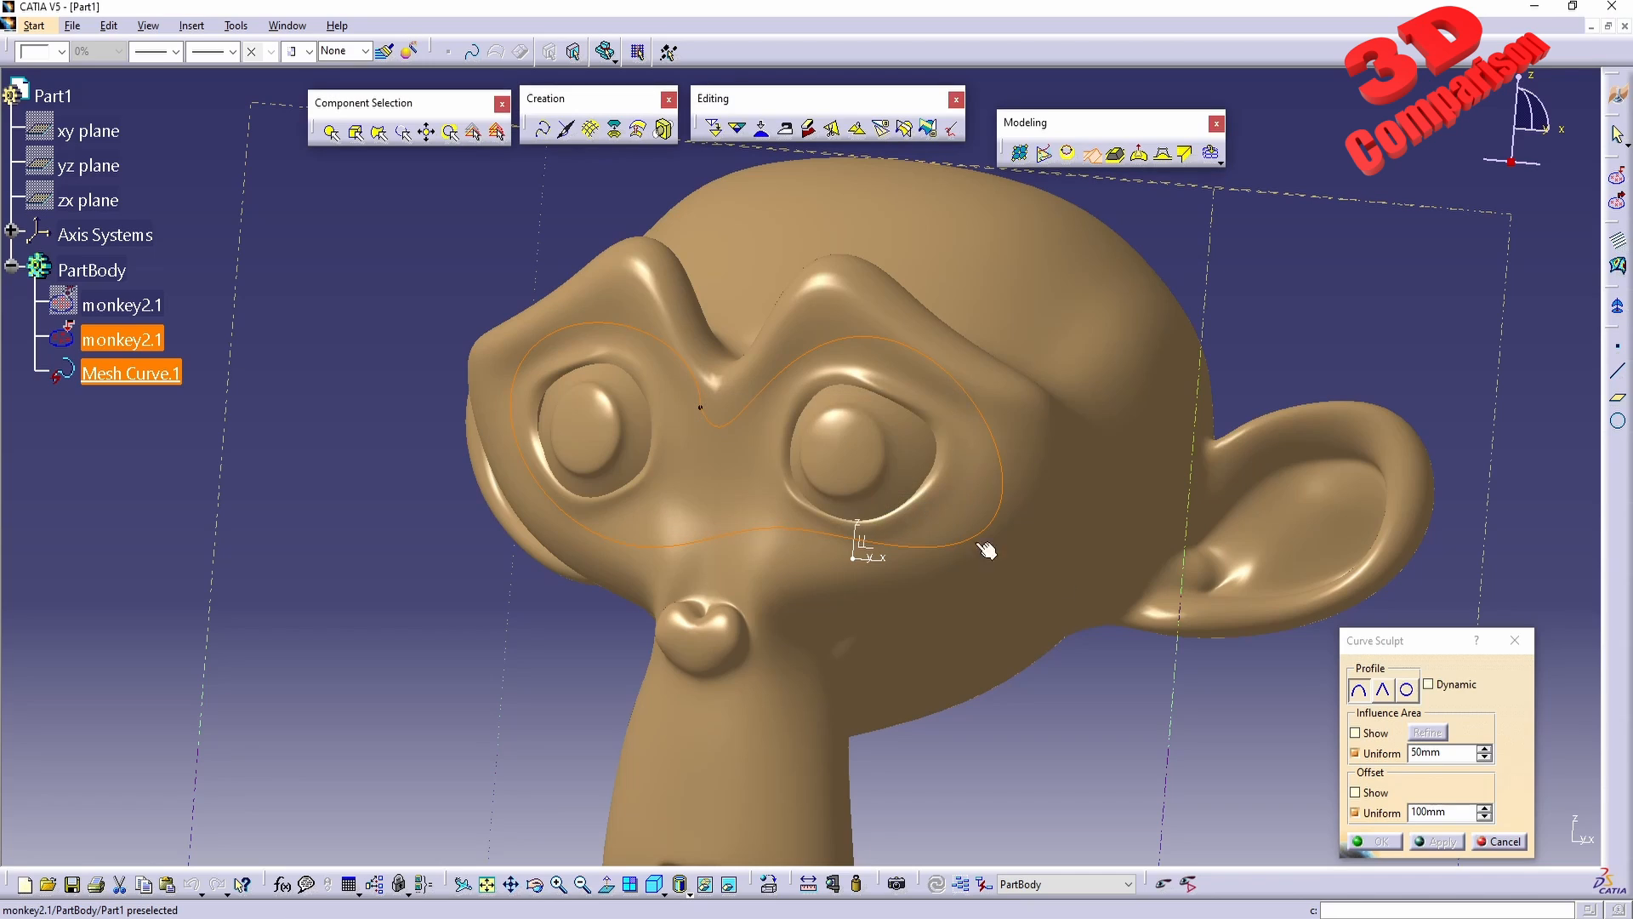
Try Curve Sculpt on the monkey mesh again with Dynamic enabled, keeping the smooth profile.
left_click(968, 616)
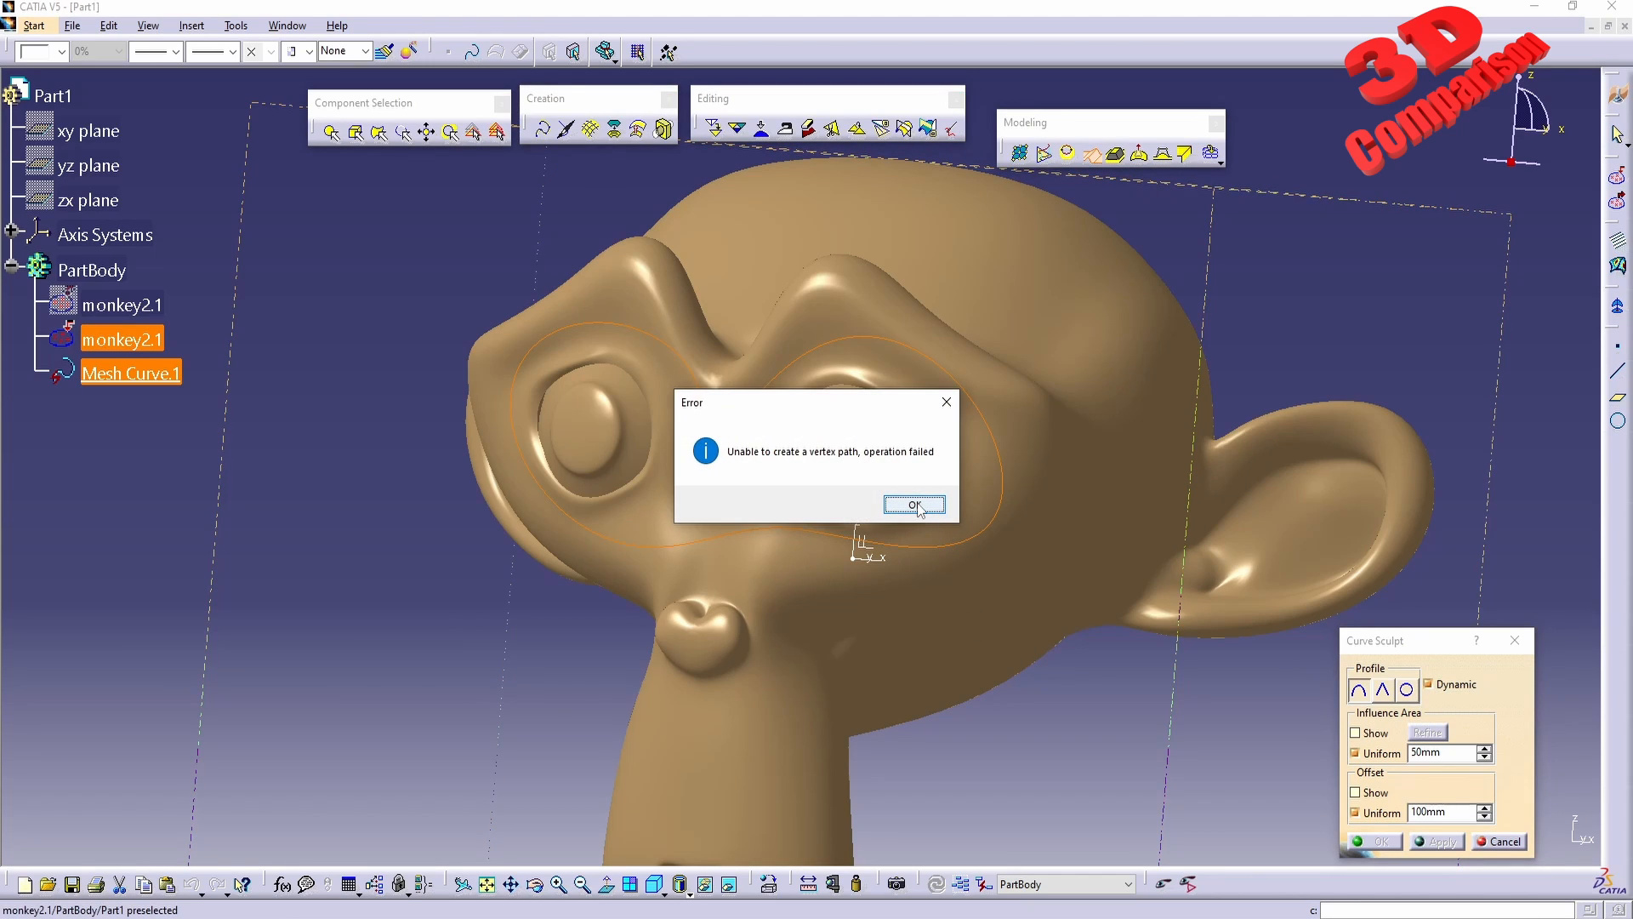
left_click(915, 505)
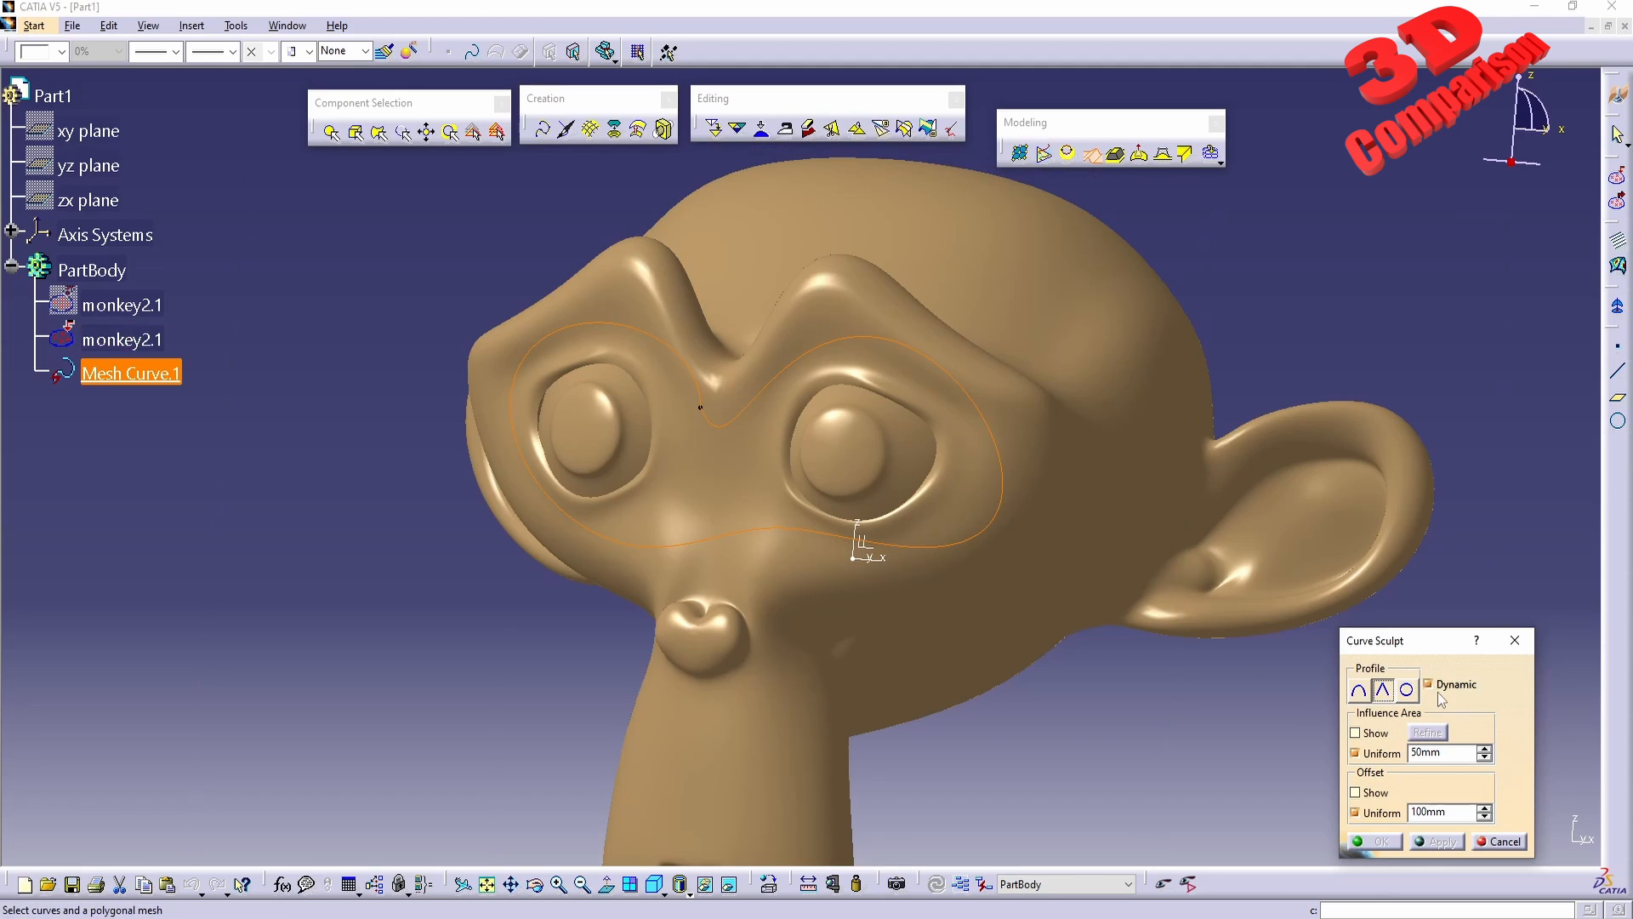
left_click(1358, 691)
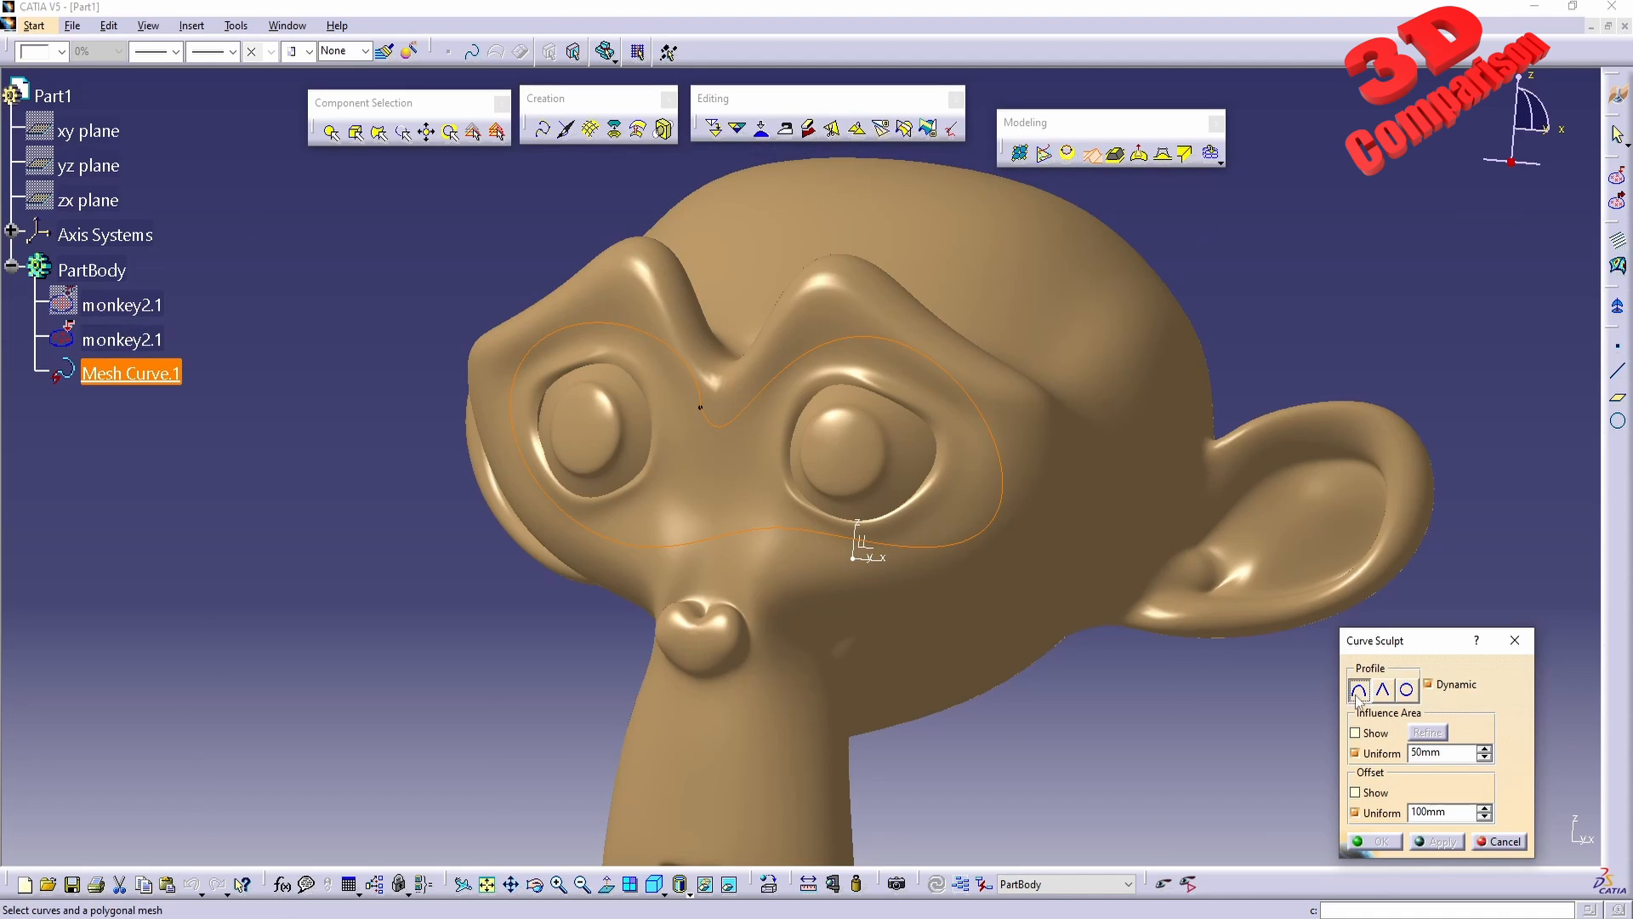
Examine the mesh triangulation around the eye curve in wireframe display, and return to the shaded display.
left_click(690, 894)
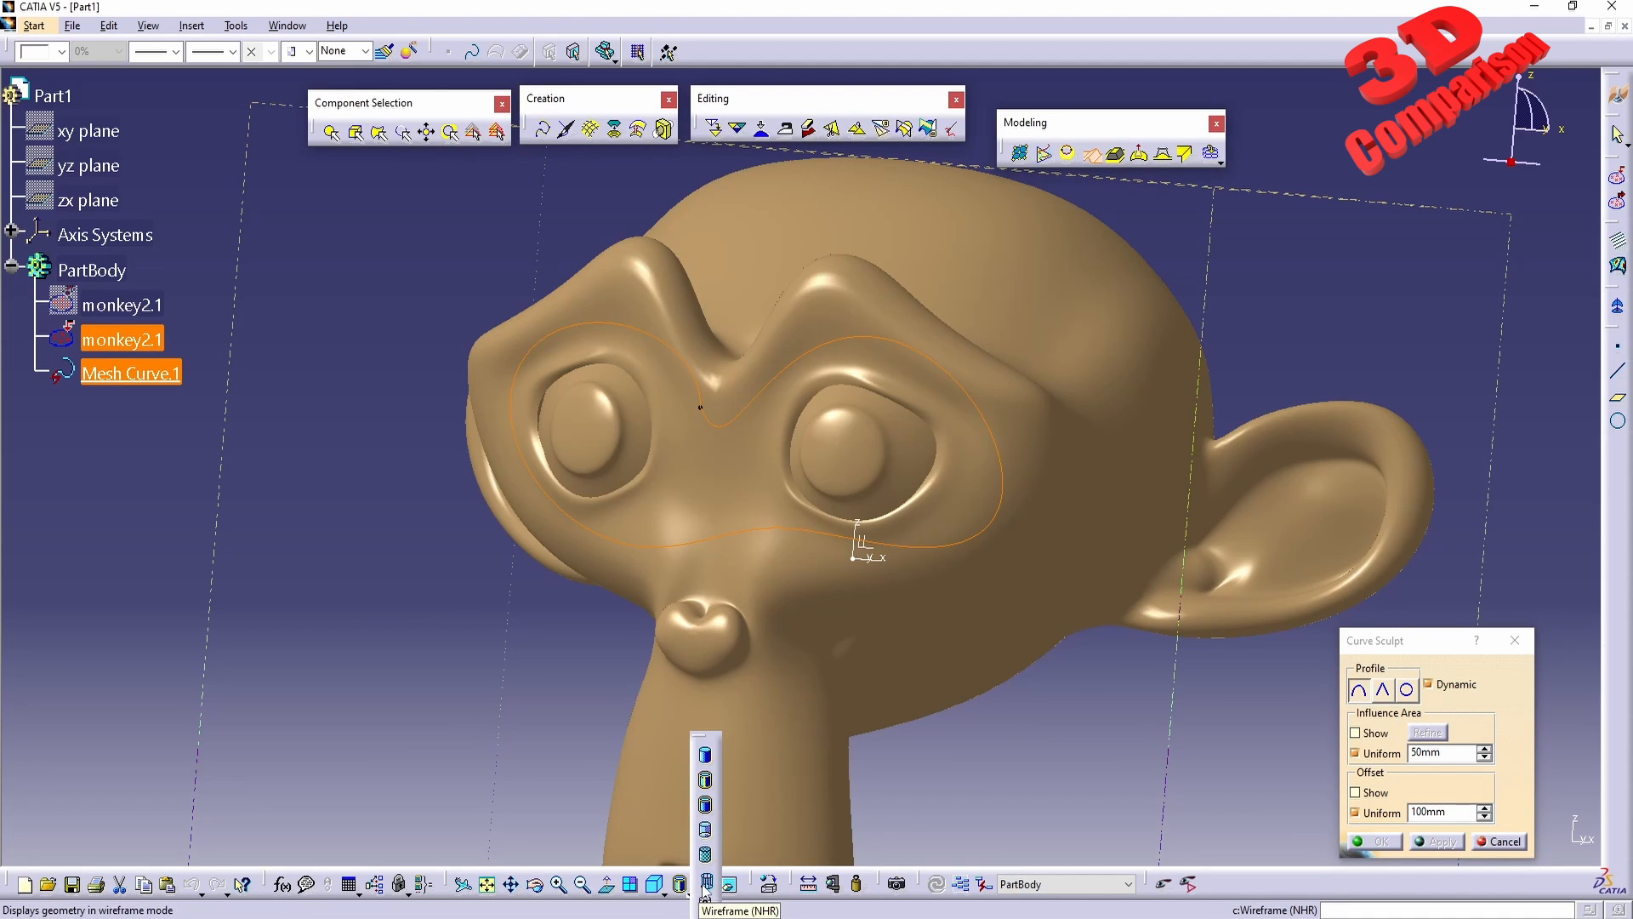
left_click(706, 878)
middle_click_drag(765, 596, 661, 643)
left_click(682, 886)
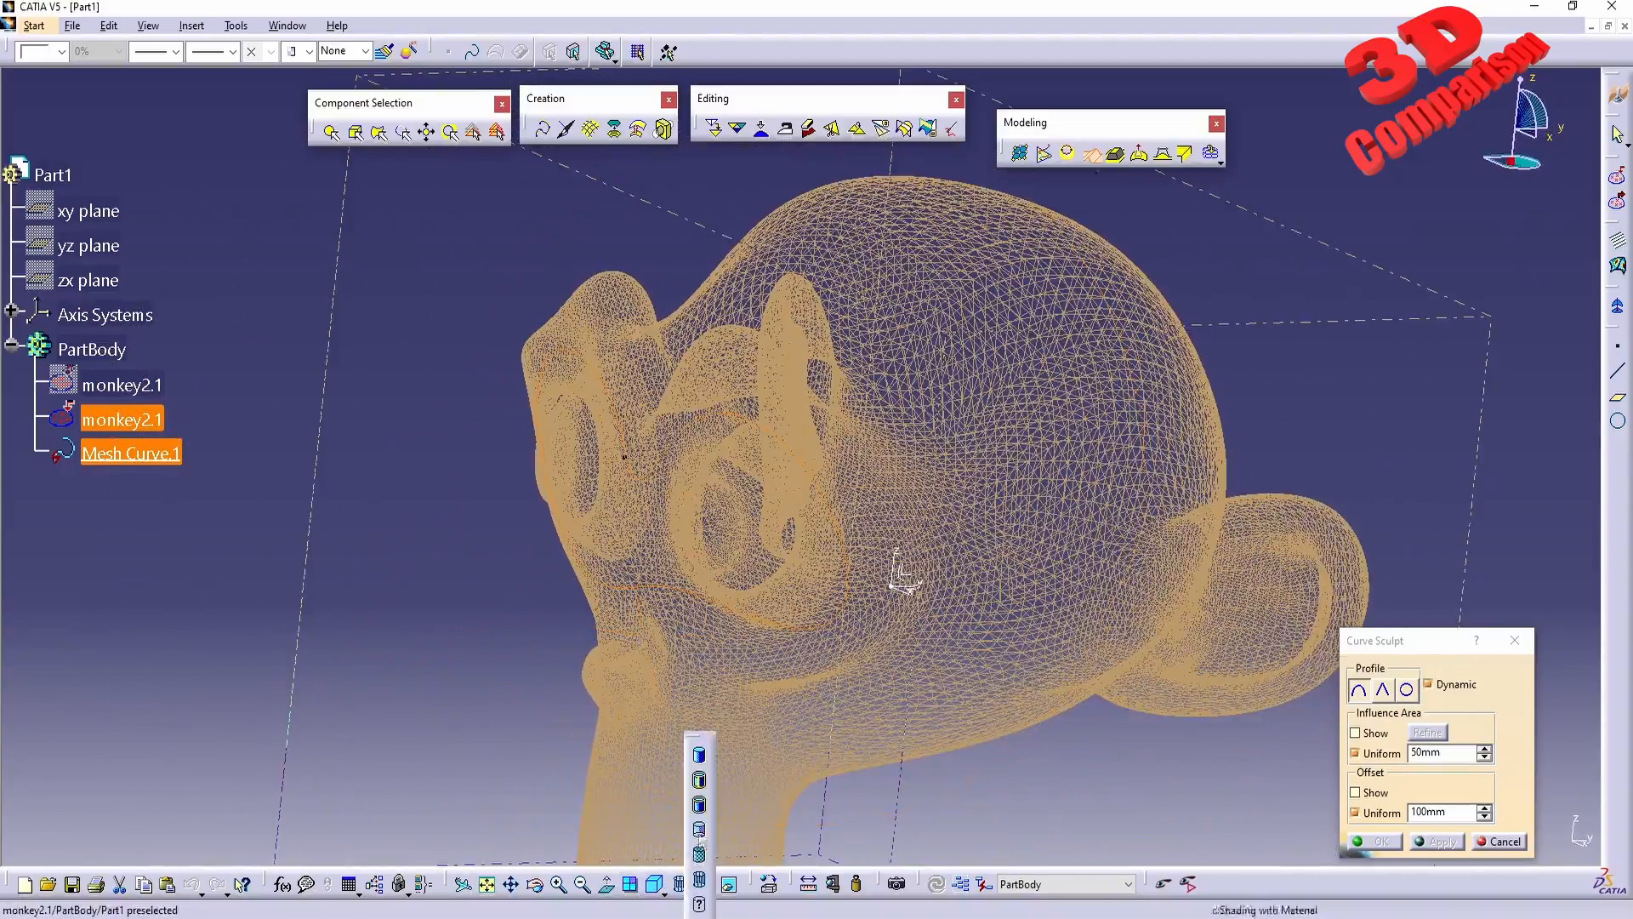
left_click(702, 791)
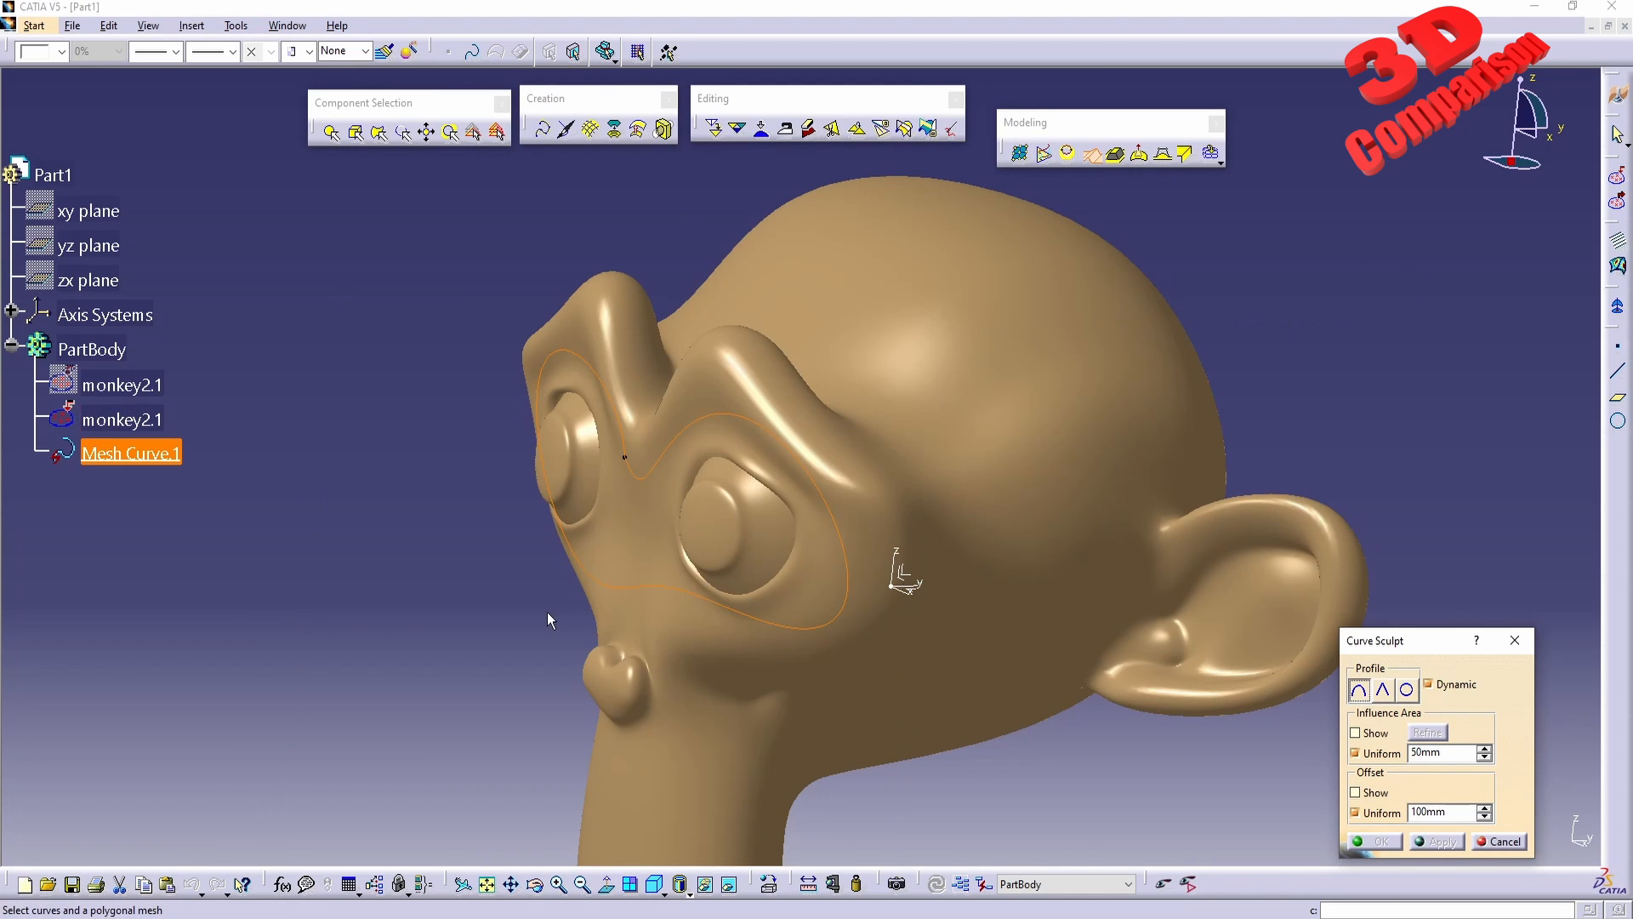
Try Curve Sculpt on the monkey mesh with the pointed profile, Dynamic enabled, and the influence area and offset shown.
mouse_move(901, 554)
middle_mouse_down()
mouse_move(893, 572)
mouse_move(784, 594)
middle_mouse_up()
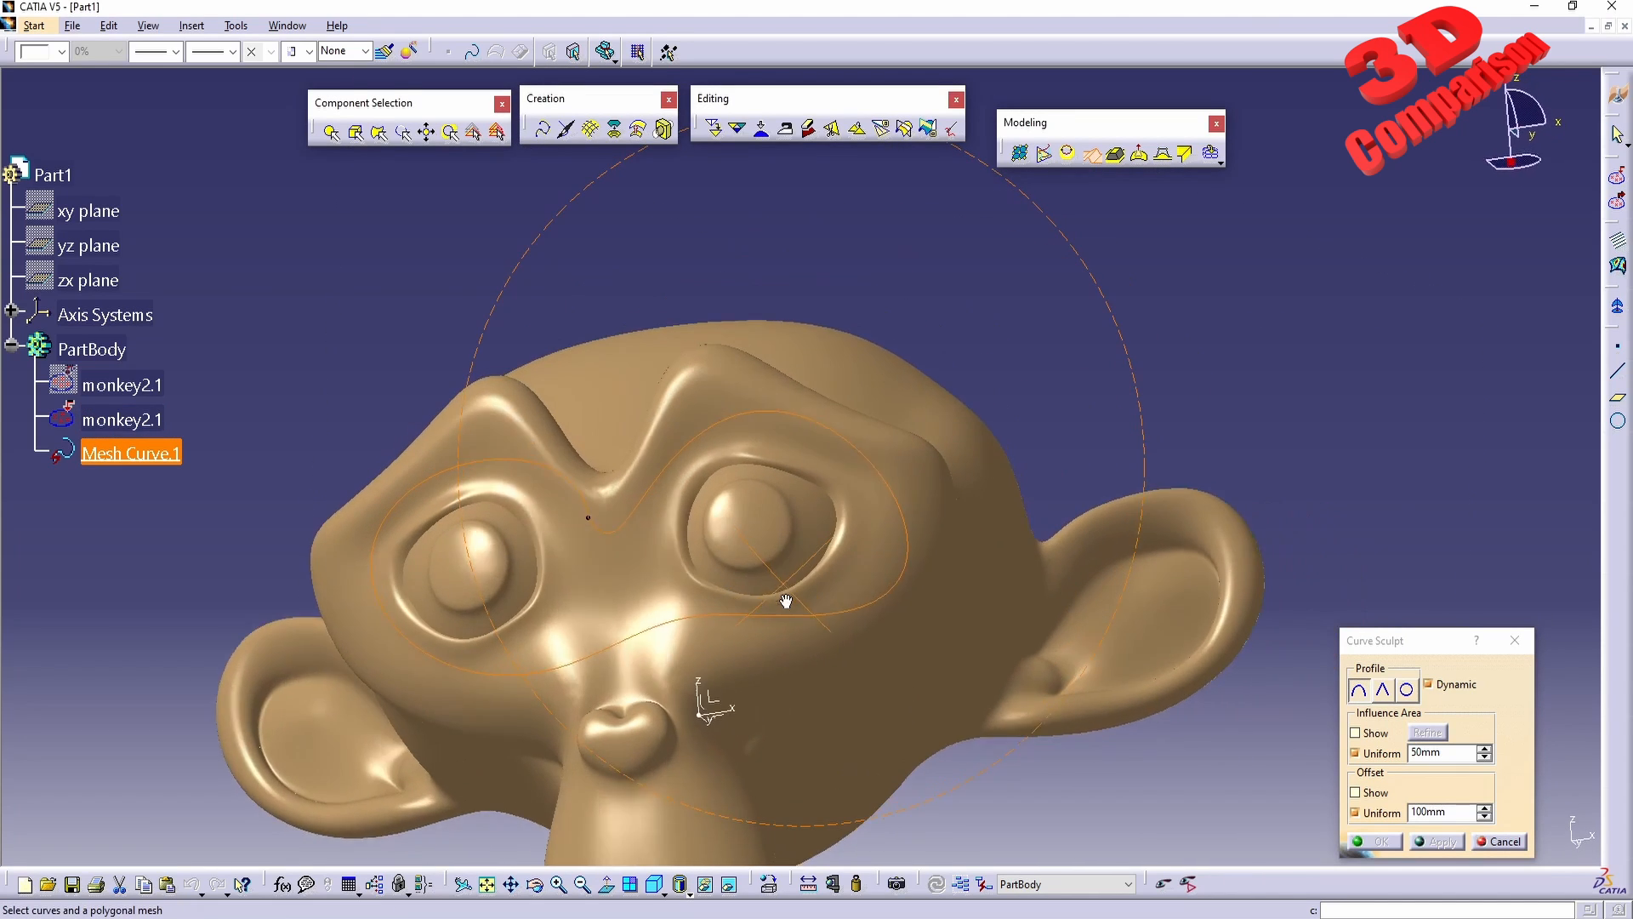
left_click(1361, 733)
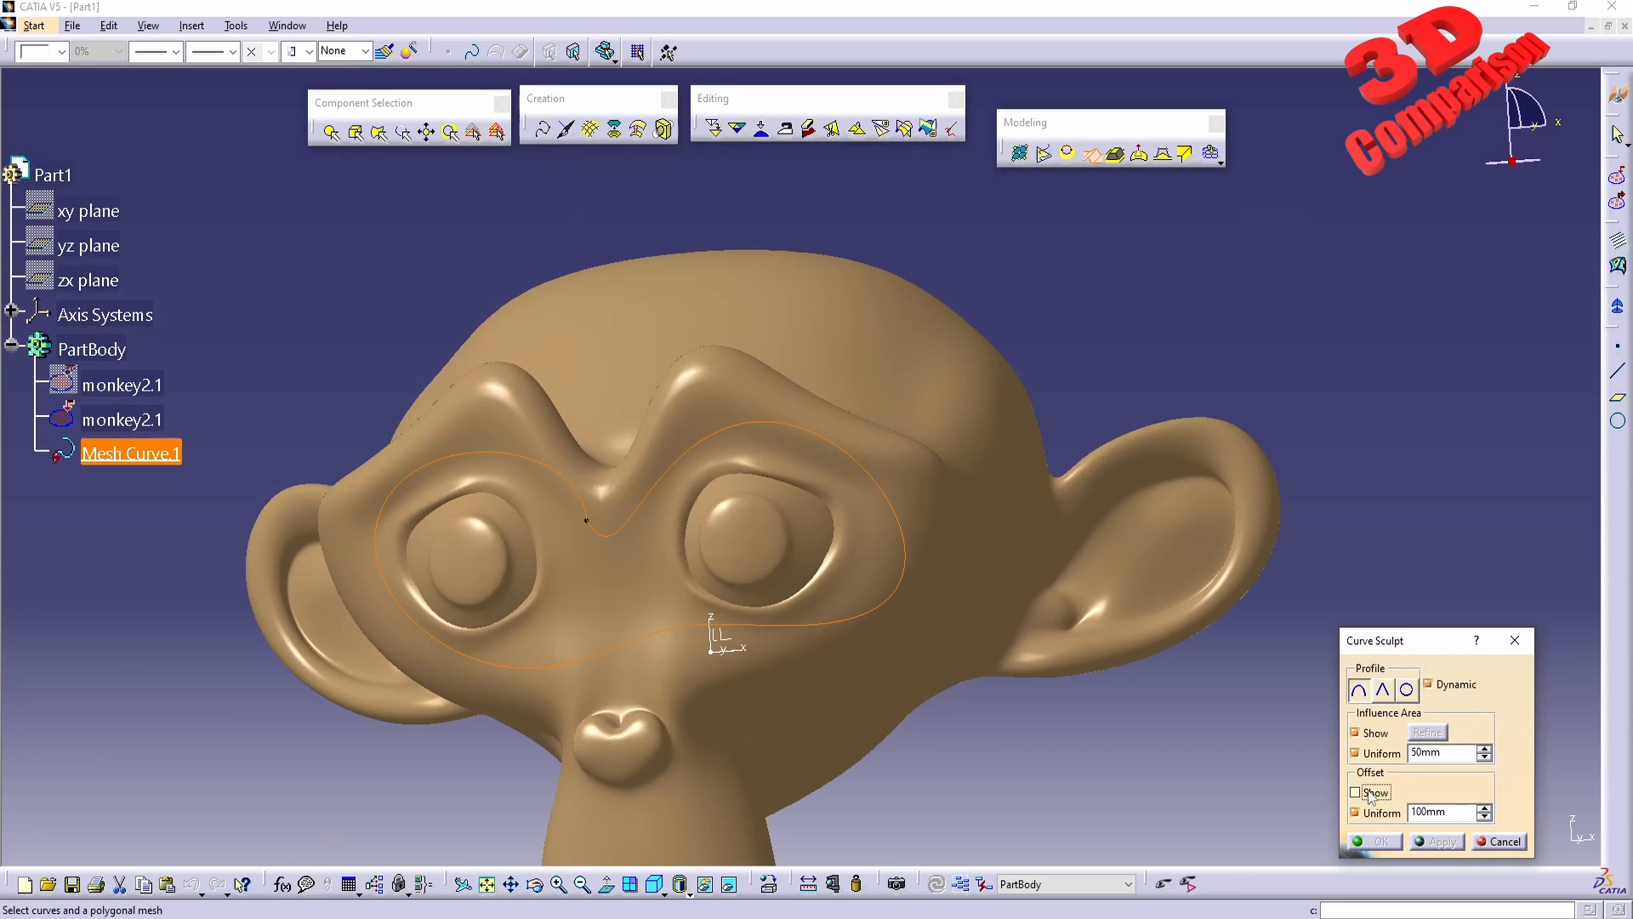
left_click(1384, 692)
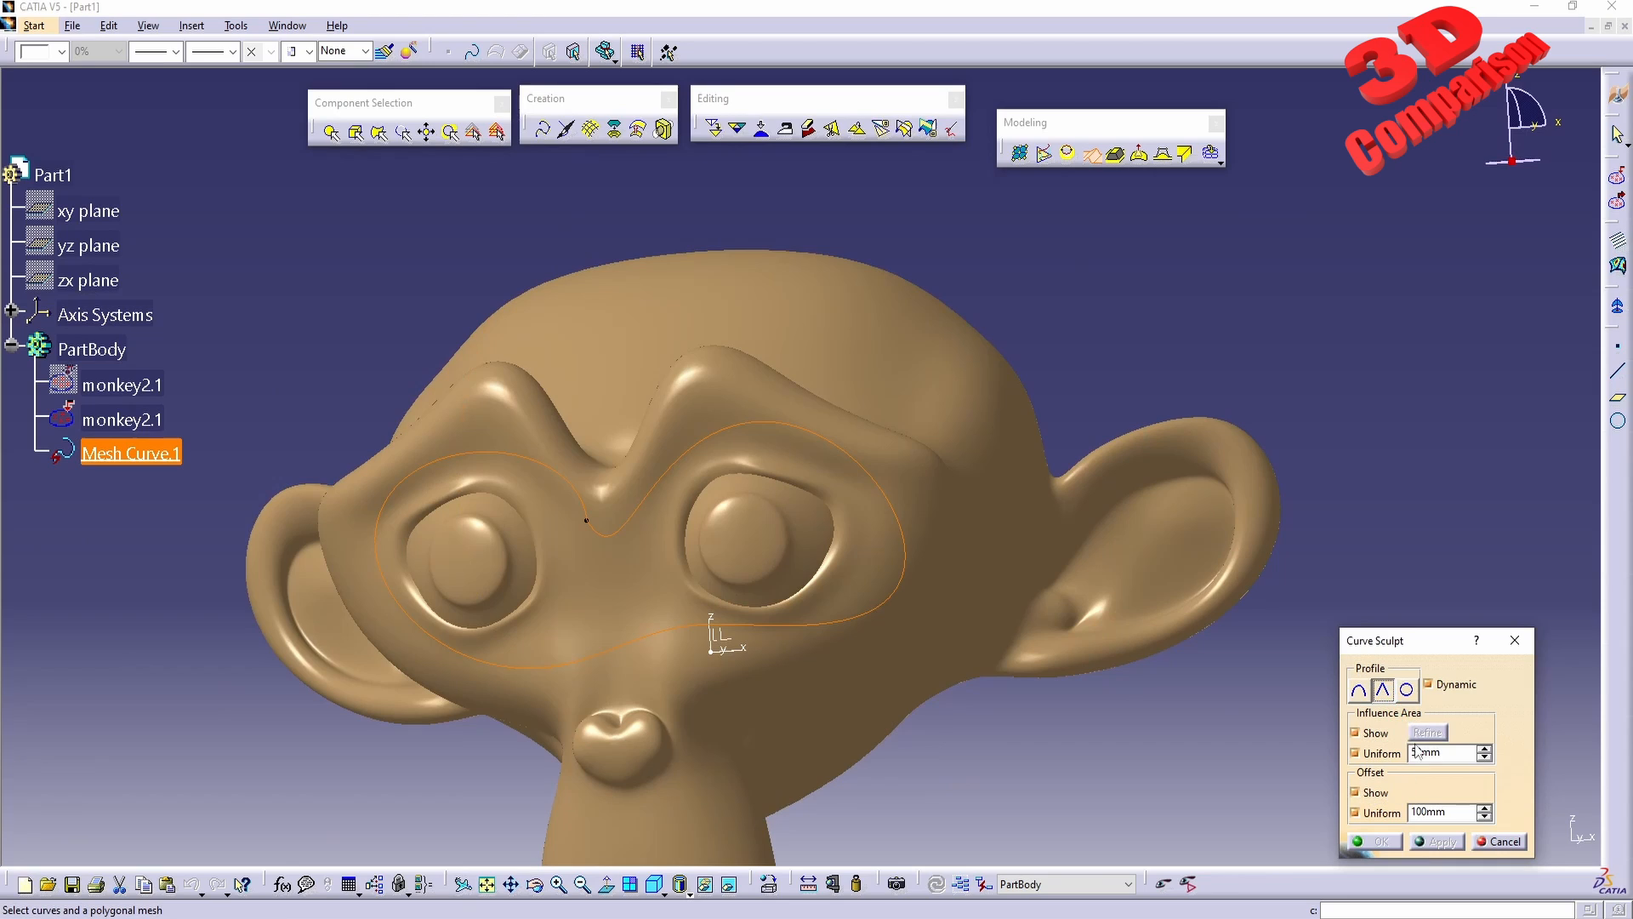
left_click(949, 638)
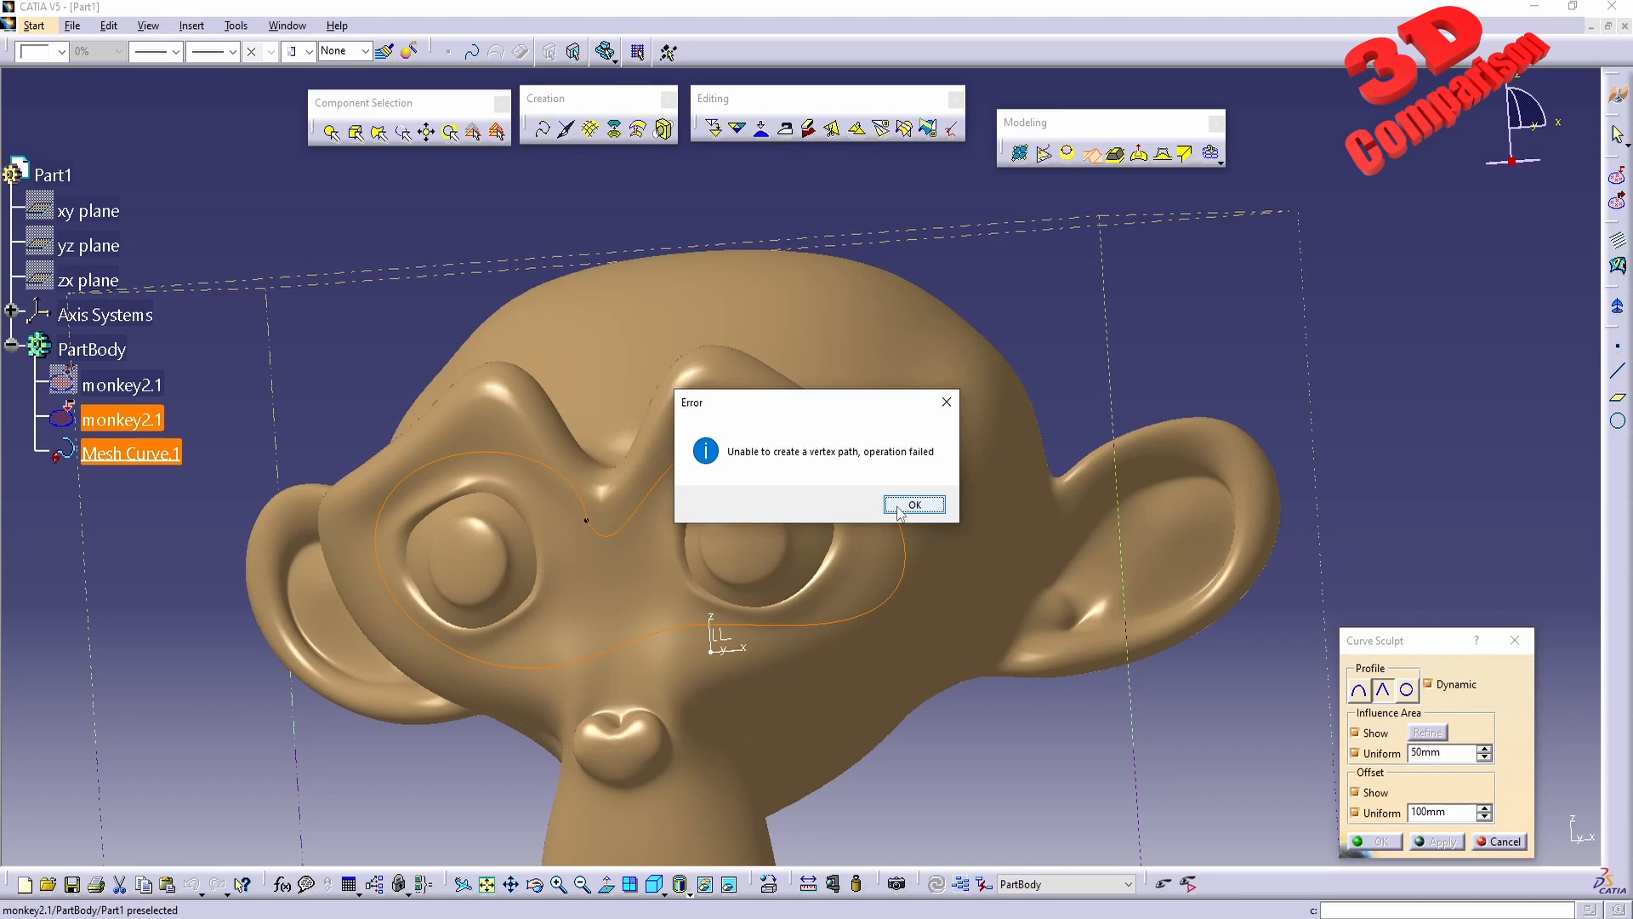
left_click(914, 504)
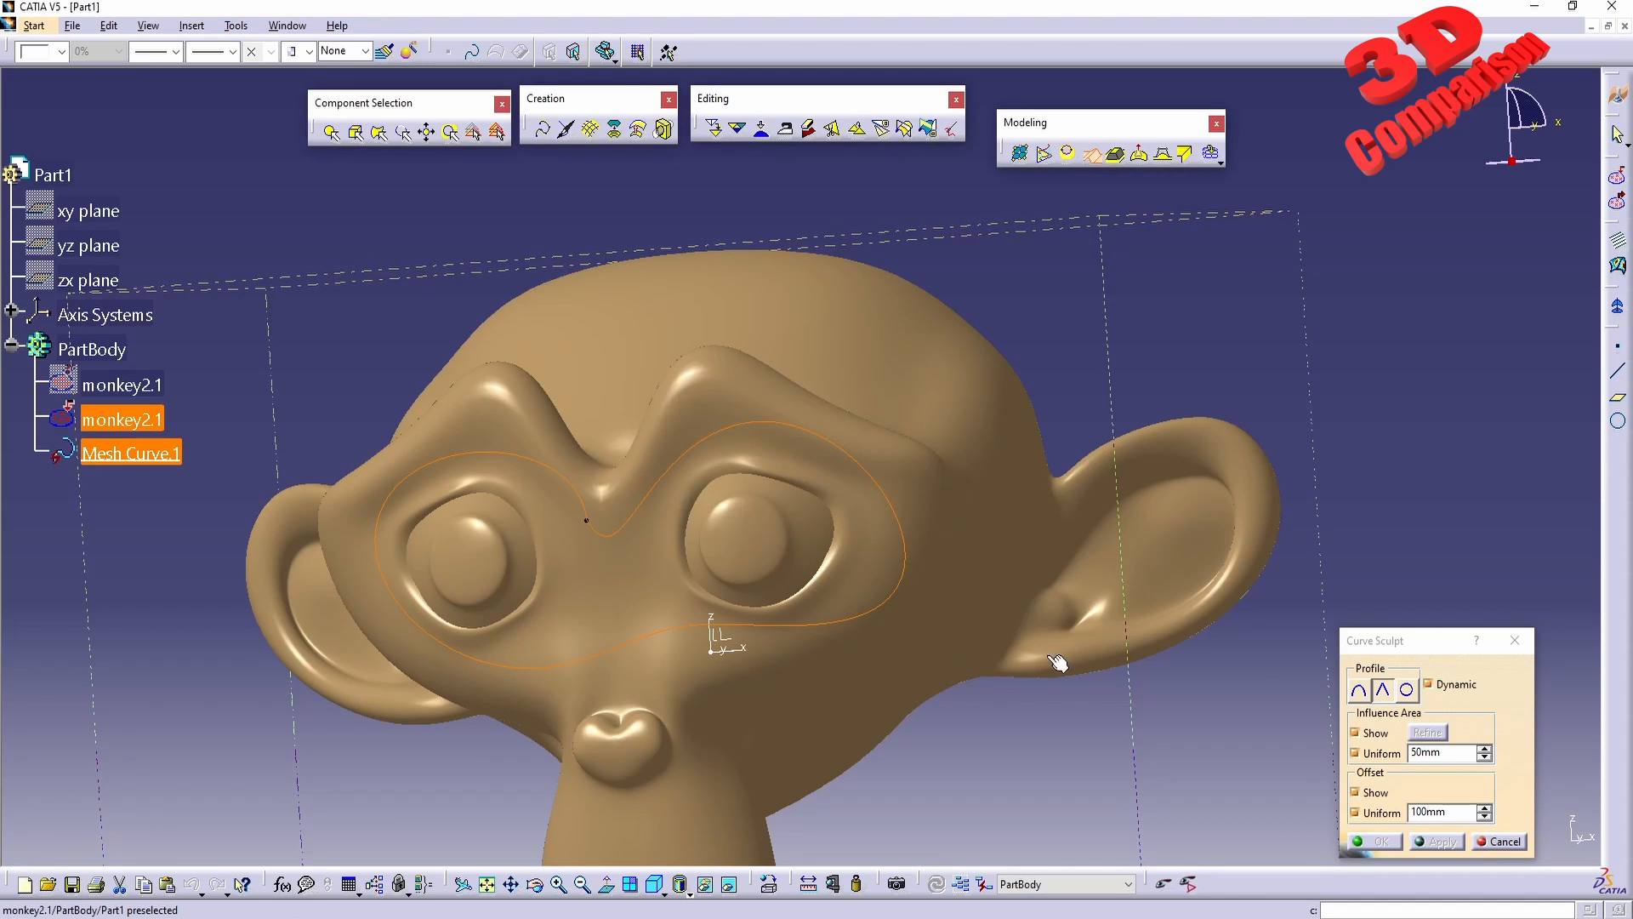
left_click(1499, 841)
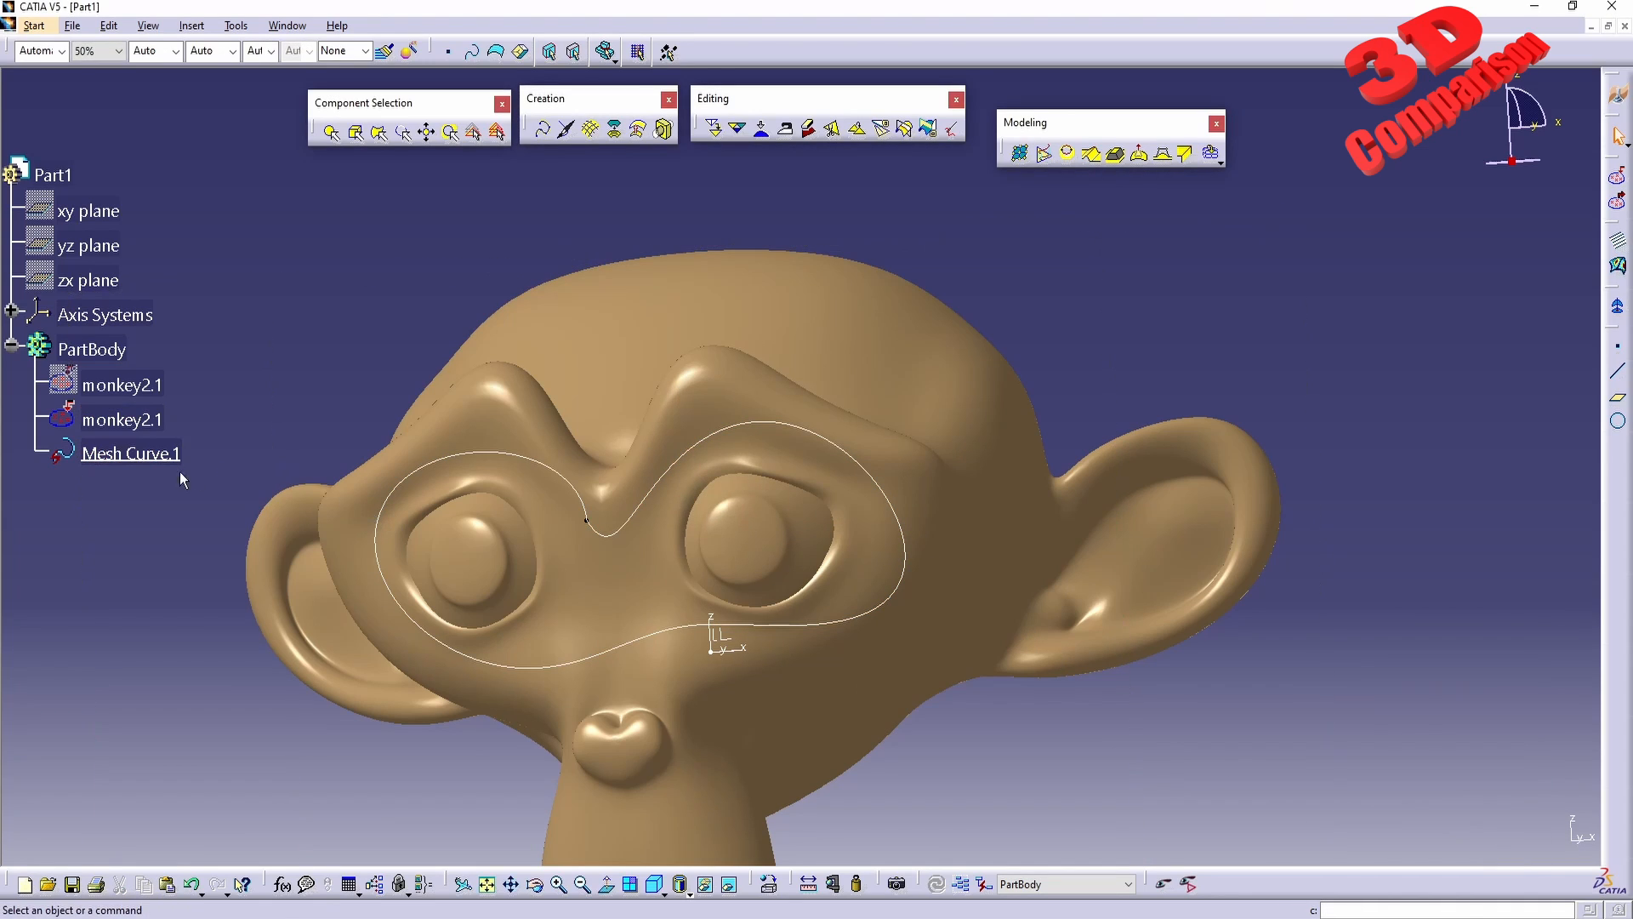
Delete the mesh curve and the working copy of the monkey mesh, and show the hidden original mesh.
left_click(134, 453)
key("Delete")
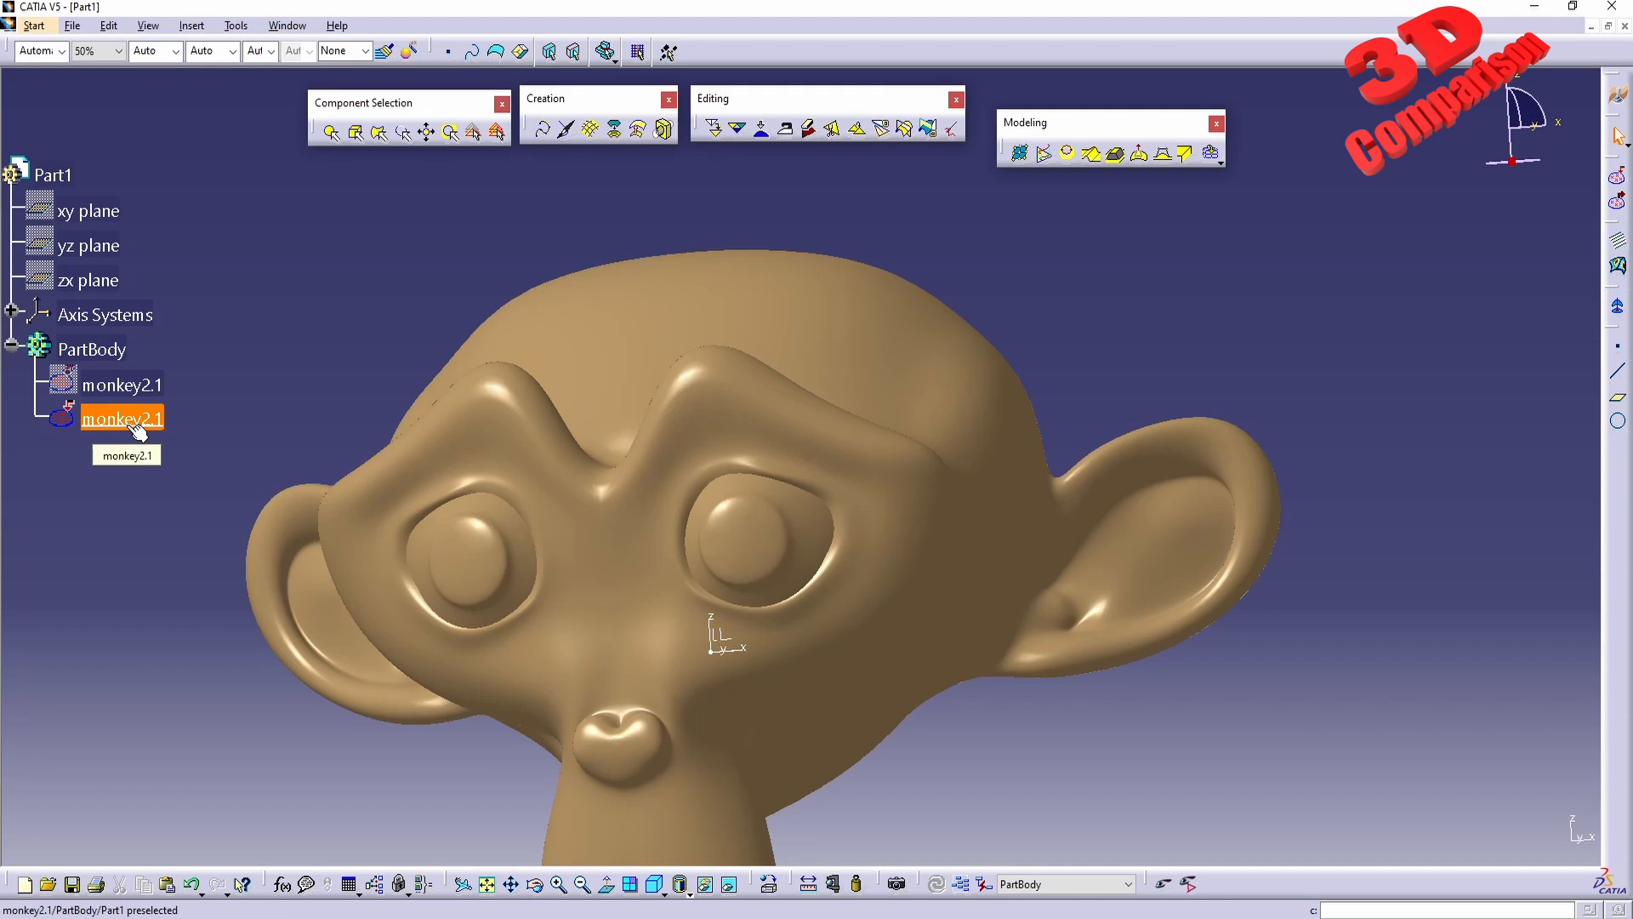
left_click(132, 427)
key("Delete")
left_click(128, 385)
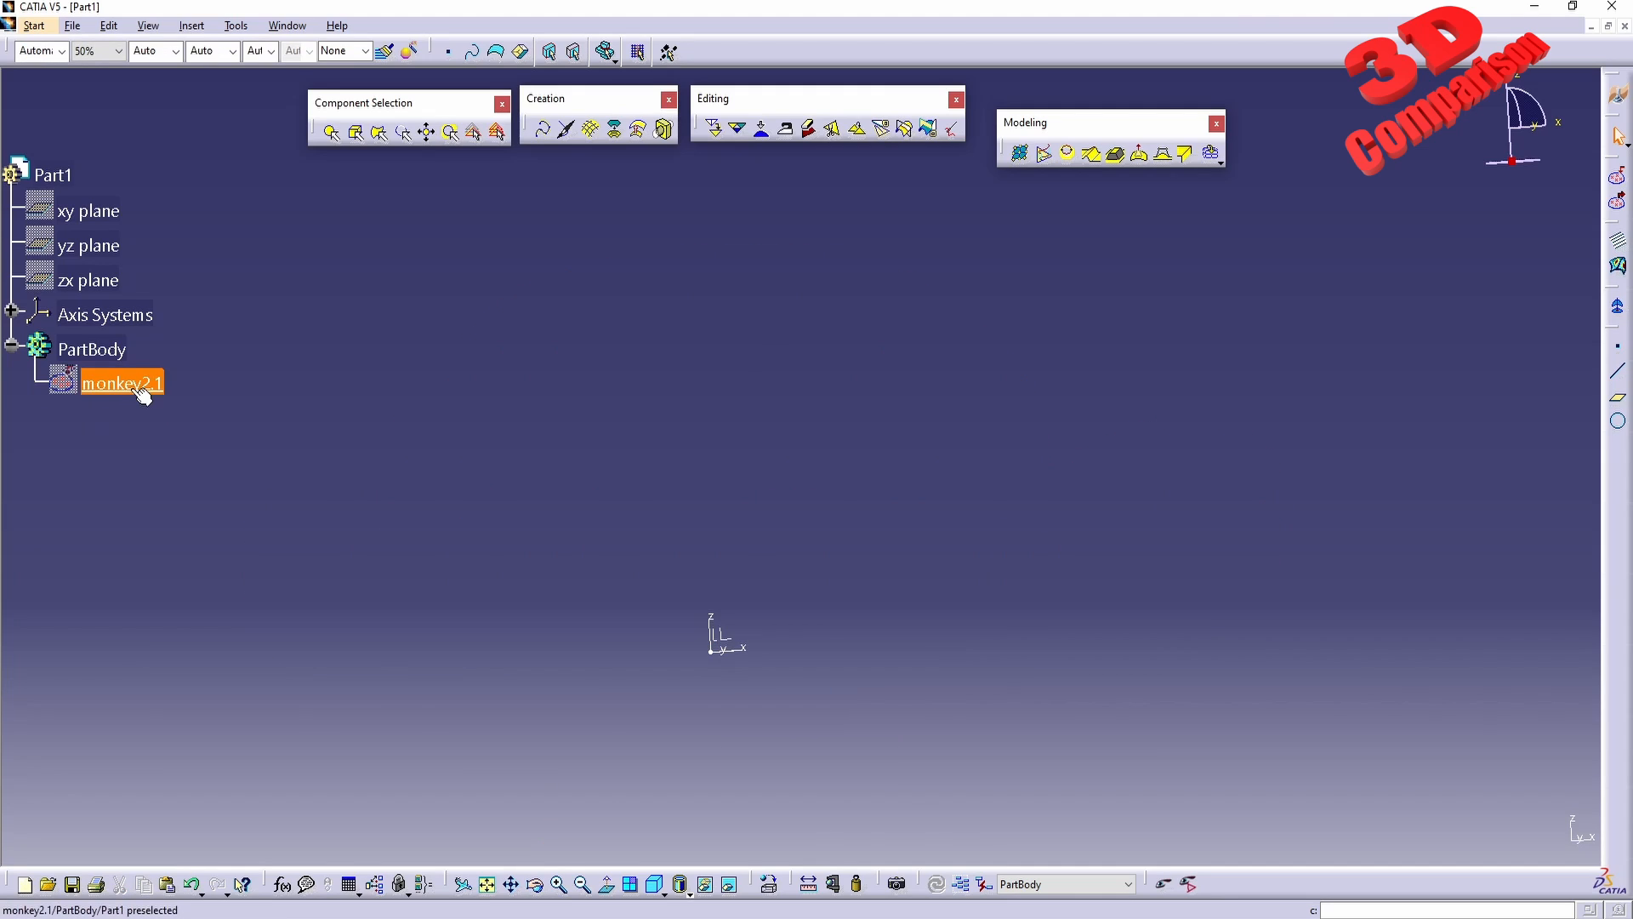
right_click(130, 384)
left_click(179, 443)
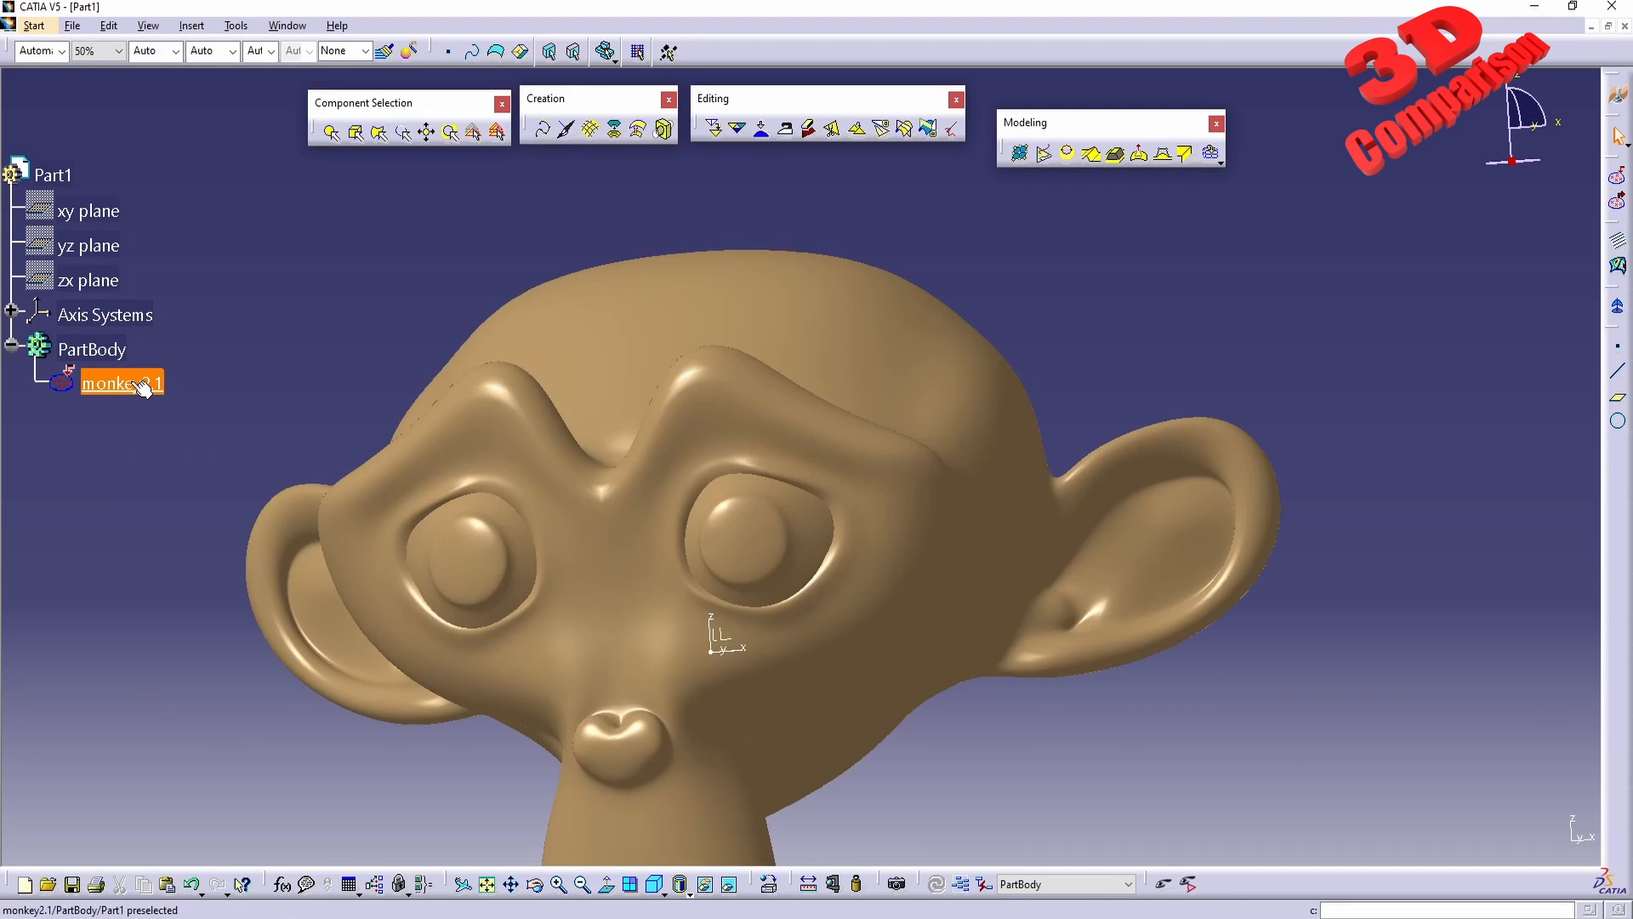
Duplicate the monkey2.1 mesh within PartBody and hide the original, leaving the new copy as the working mesh.
middle_click_drag(520, 597, 718, 503)
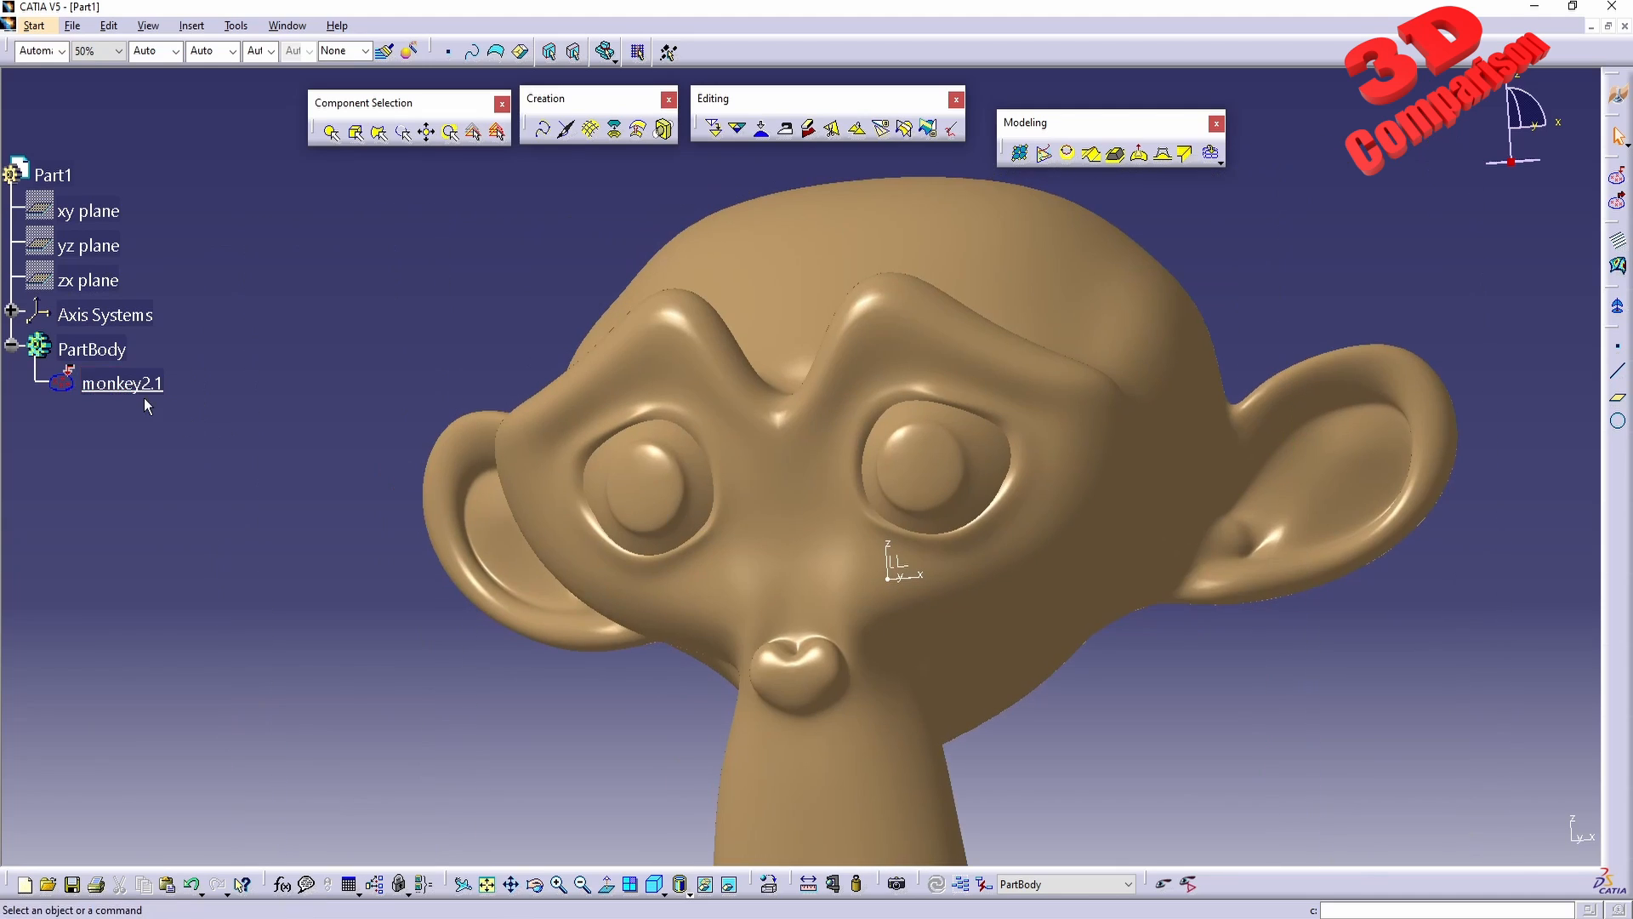
left_click(146, 387)
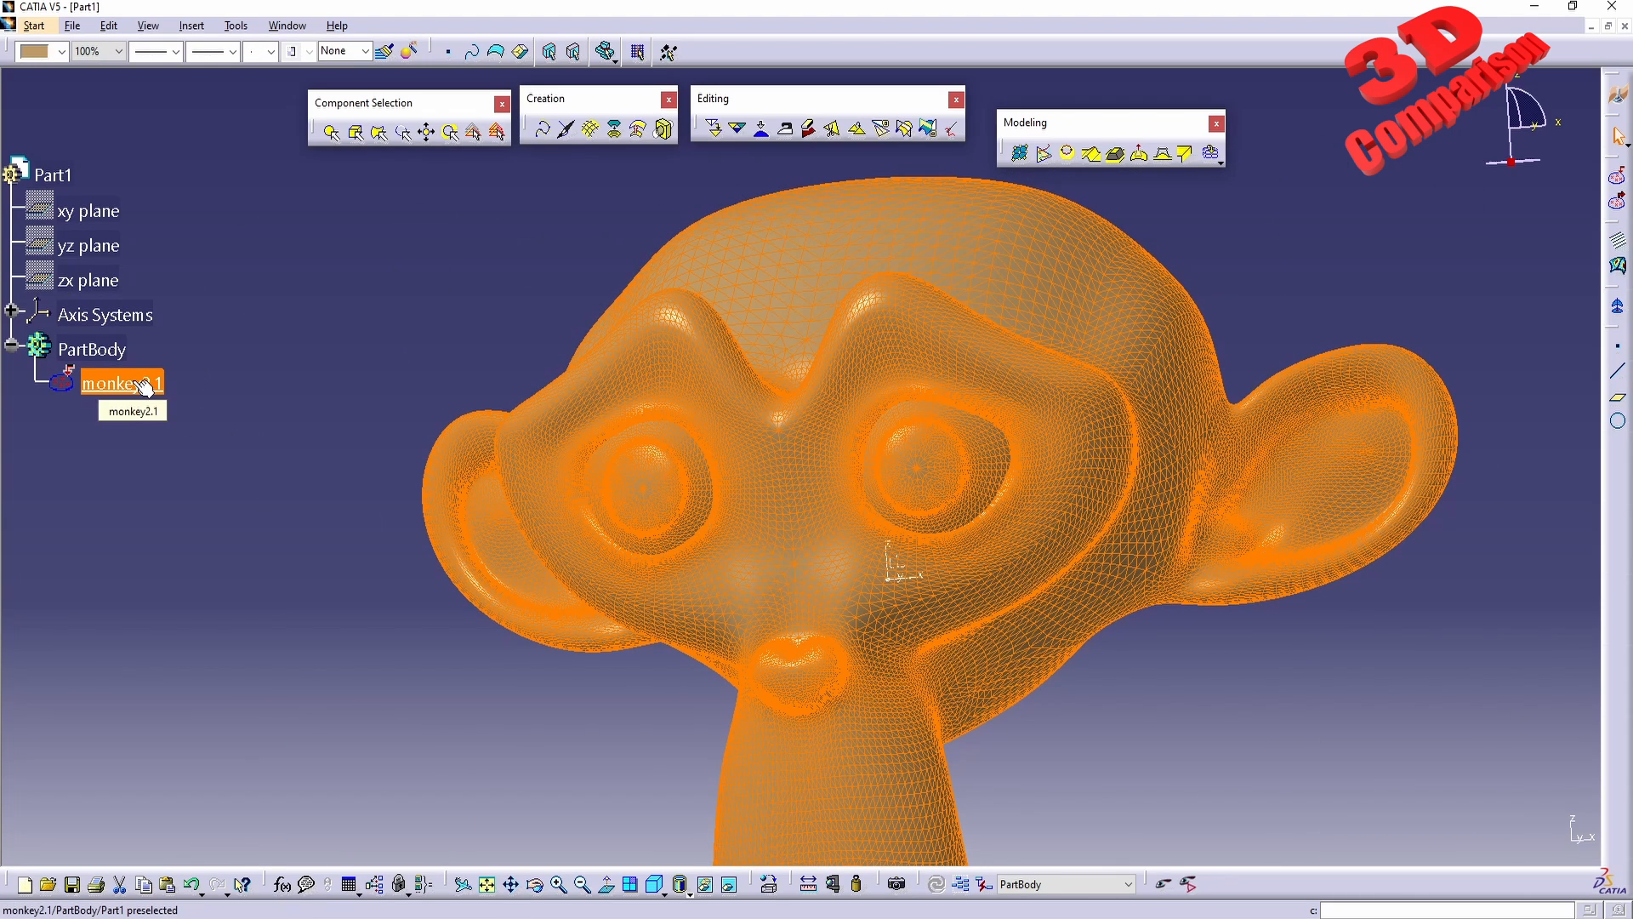
right_click(147, 387)
left_click(196, 555)
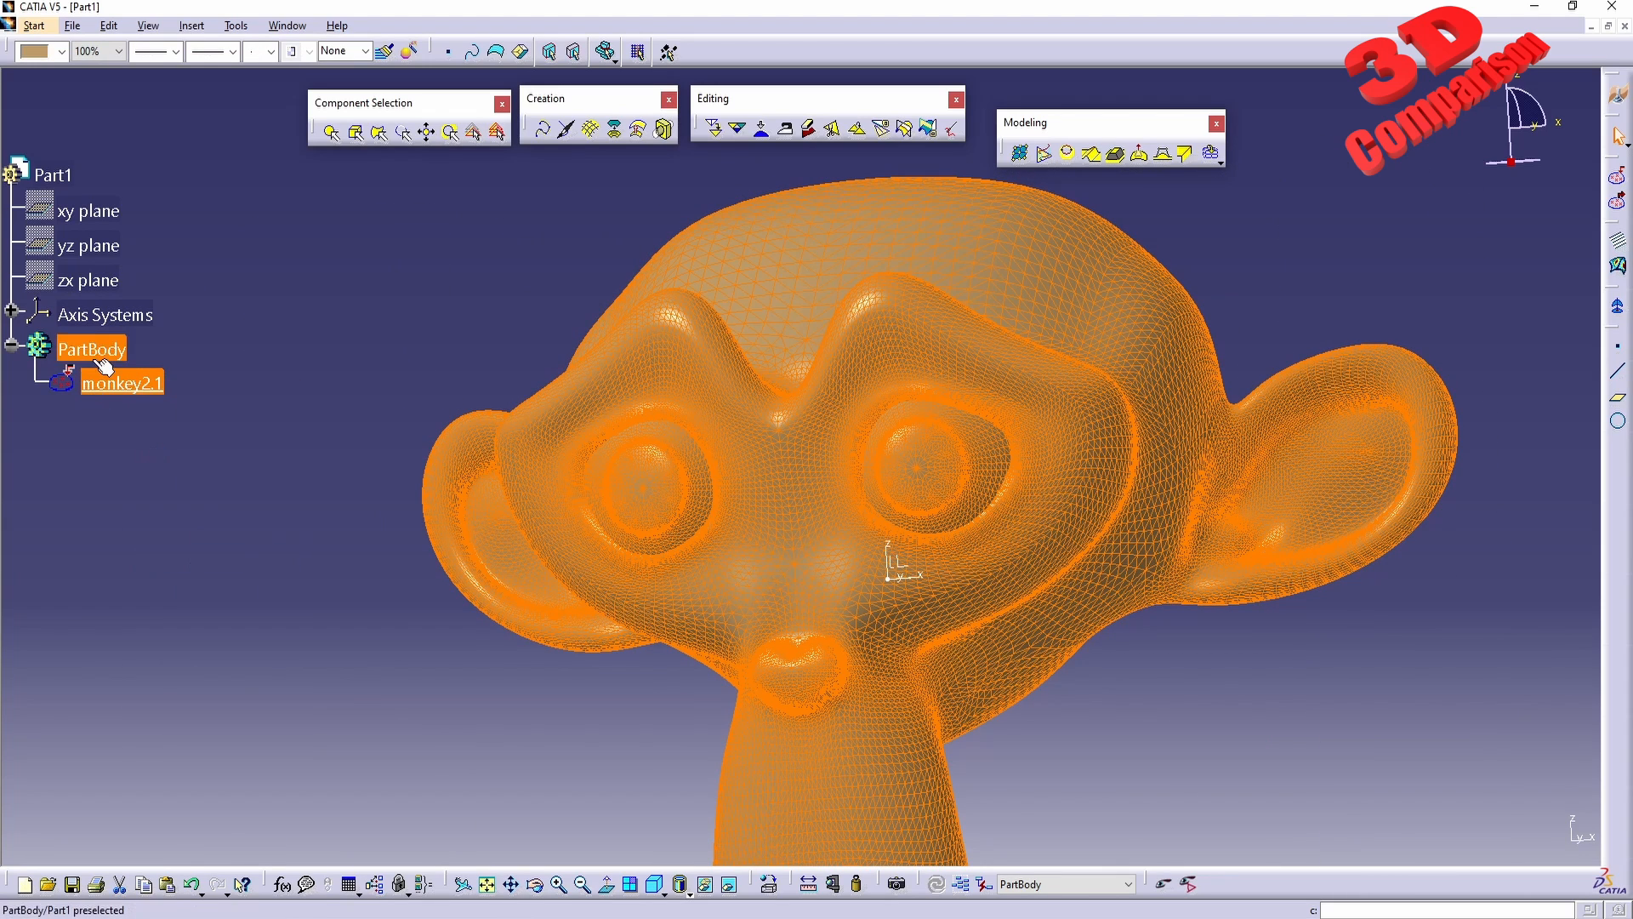
key("ctrl+v")
right_click(147, 393)
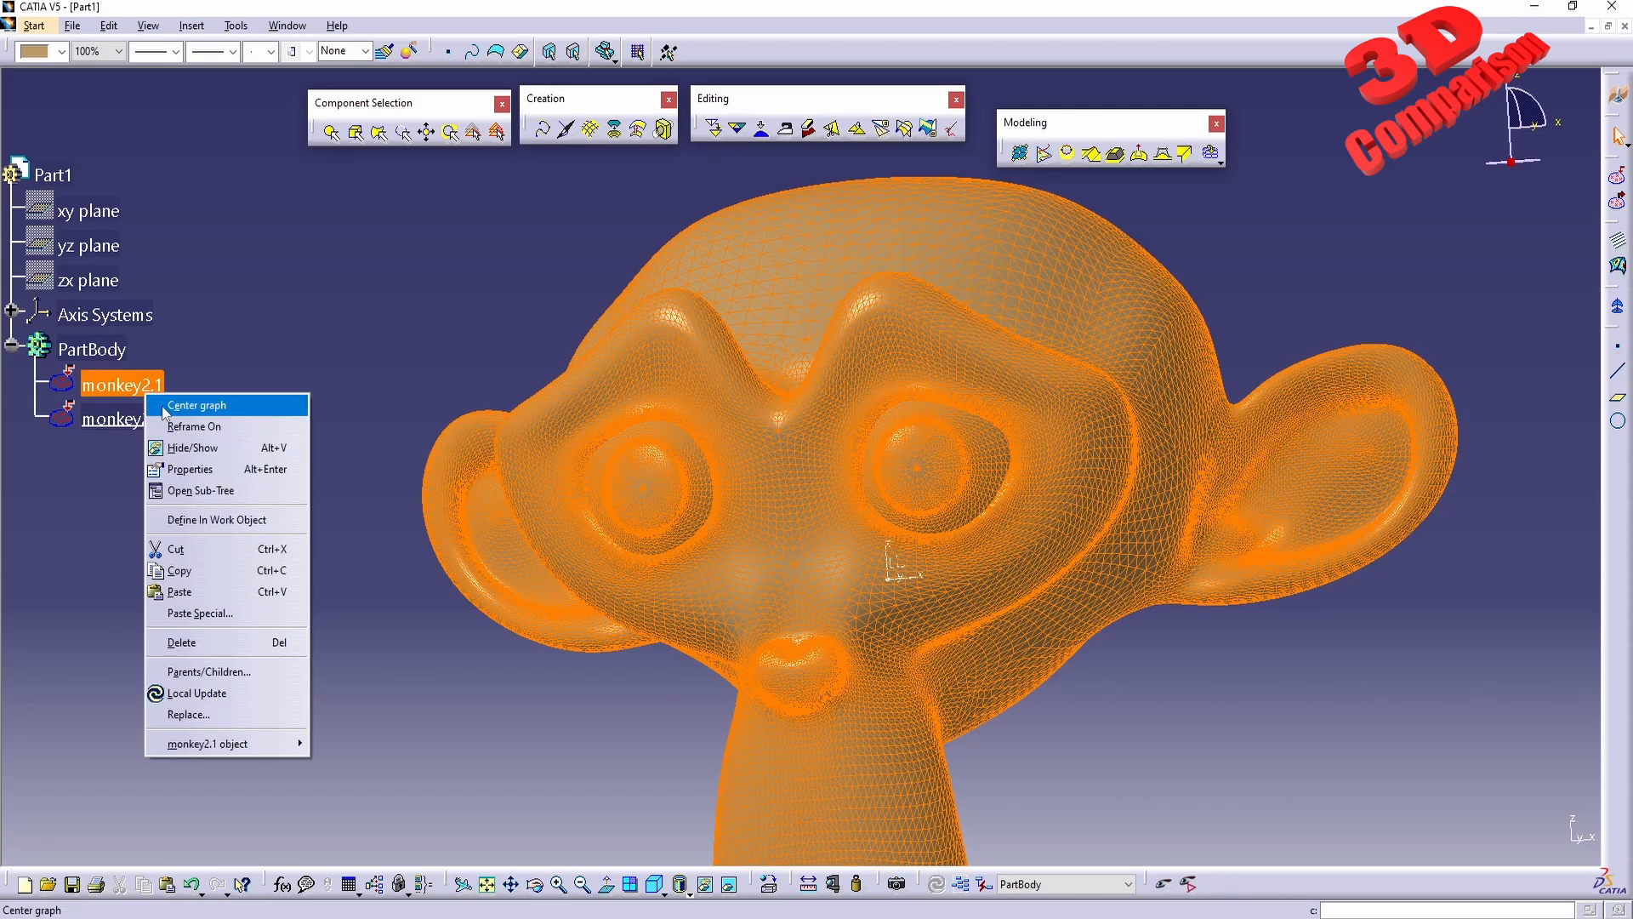
left_click(191, 447)
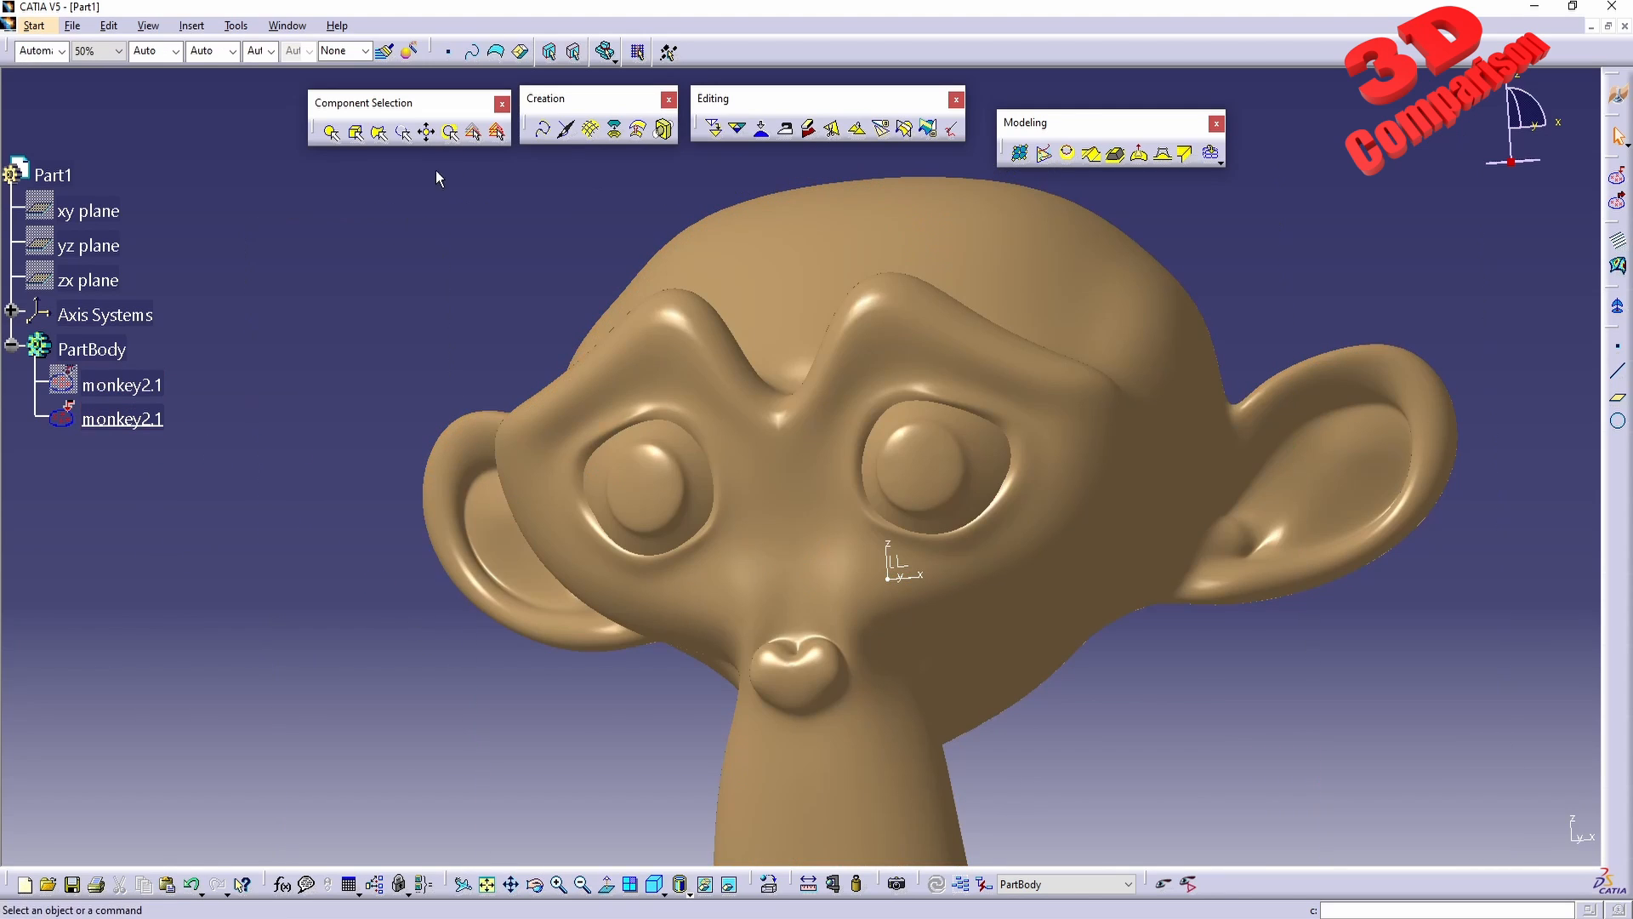
Paint a closed loop curve around both eyes on the mesh copy, starting and closing between the brows, with degree 5 and 0.001 mm tolerance.
left_click(566, 128)
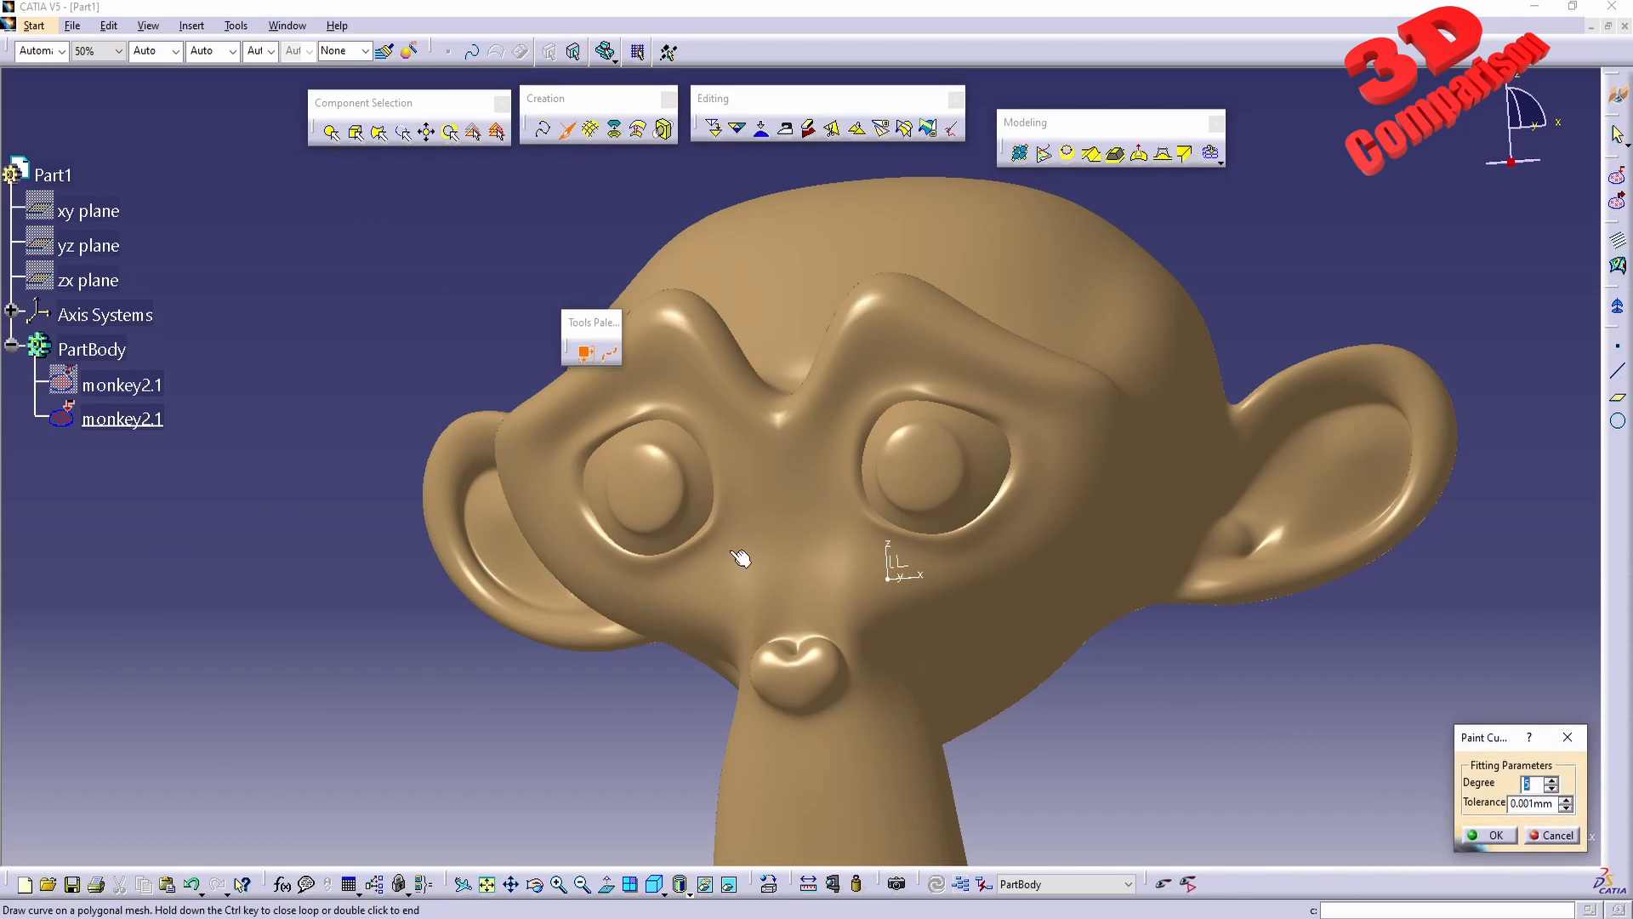
mouse_move(733, 553)
middle_mouse_down()
mouse_move(826, 349)
mouse_move(886, 495)
middle_mouse_up()
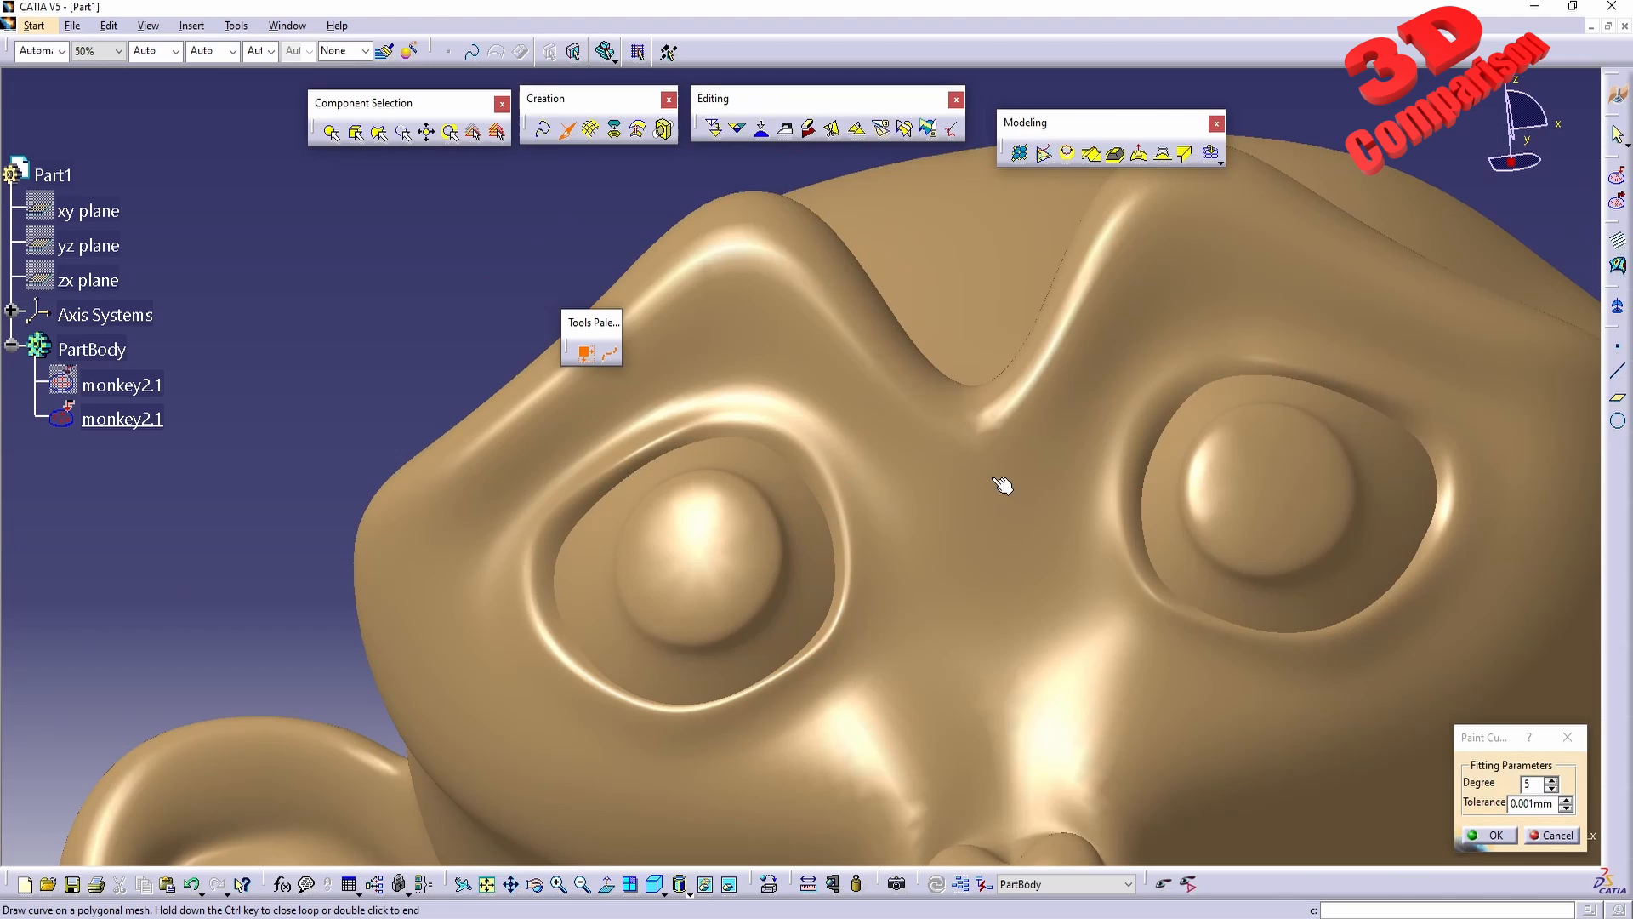
left_click(943, 475)
left_click(792, 350)
left_click(665, 347)
left_click(490, 477)
left_click(449, 579)
left_click(558, 759)
left_click(808, 806)
left_click(999, 734)
left_click(1246, 748)
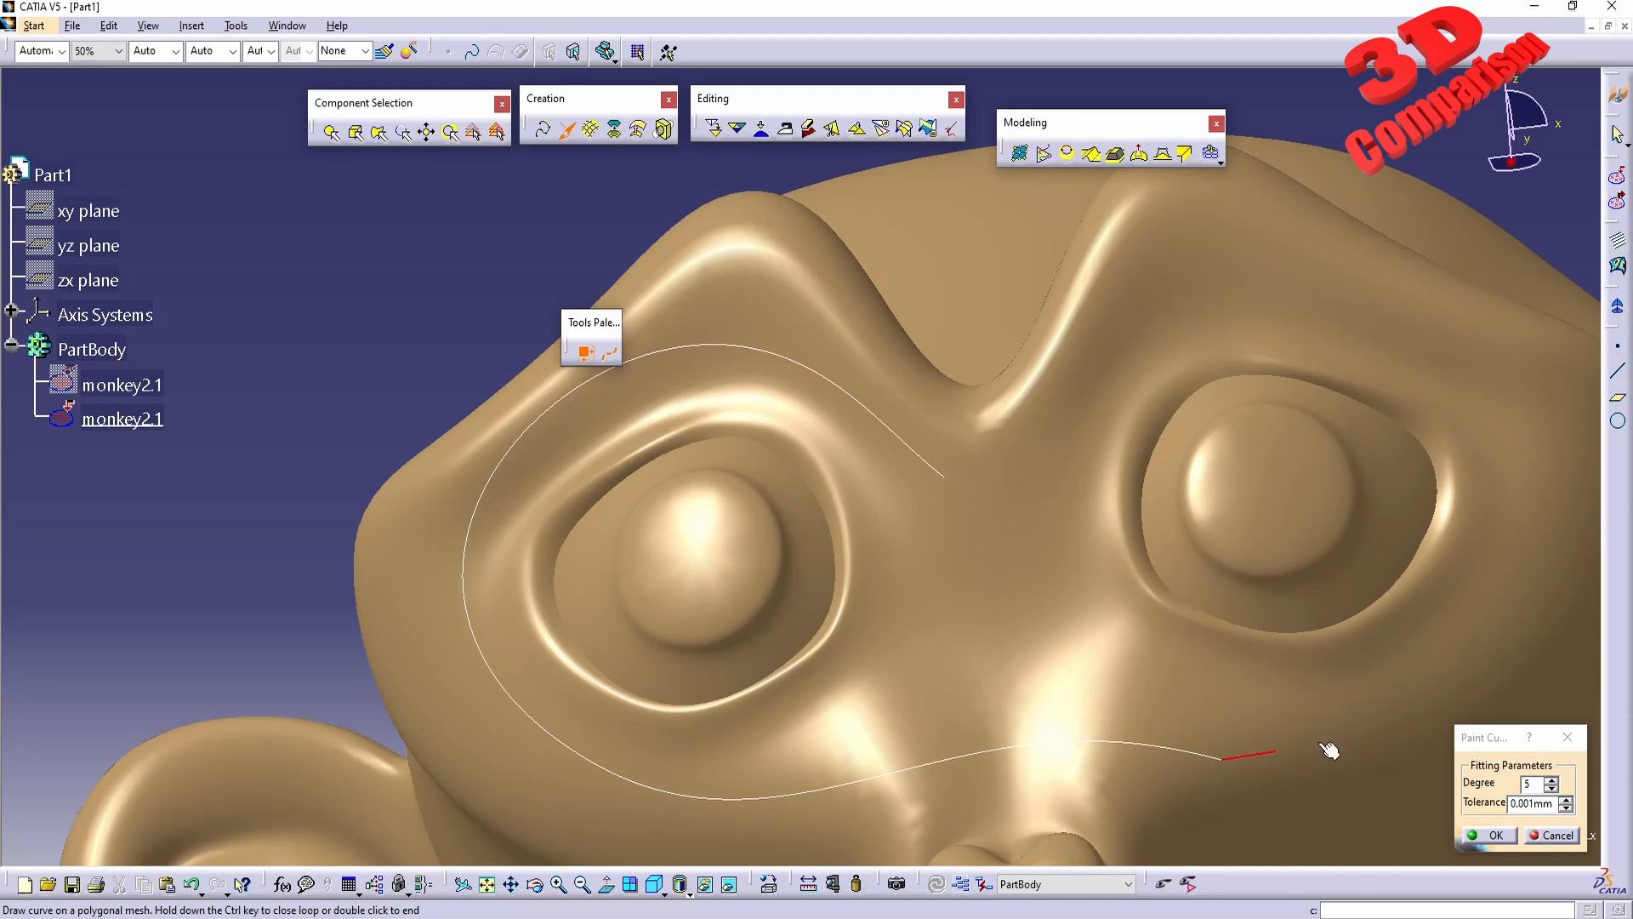
left_click(1422, 709)
left_click(1522, 627)
left_click(1580, 493)
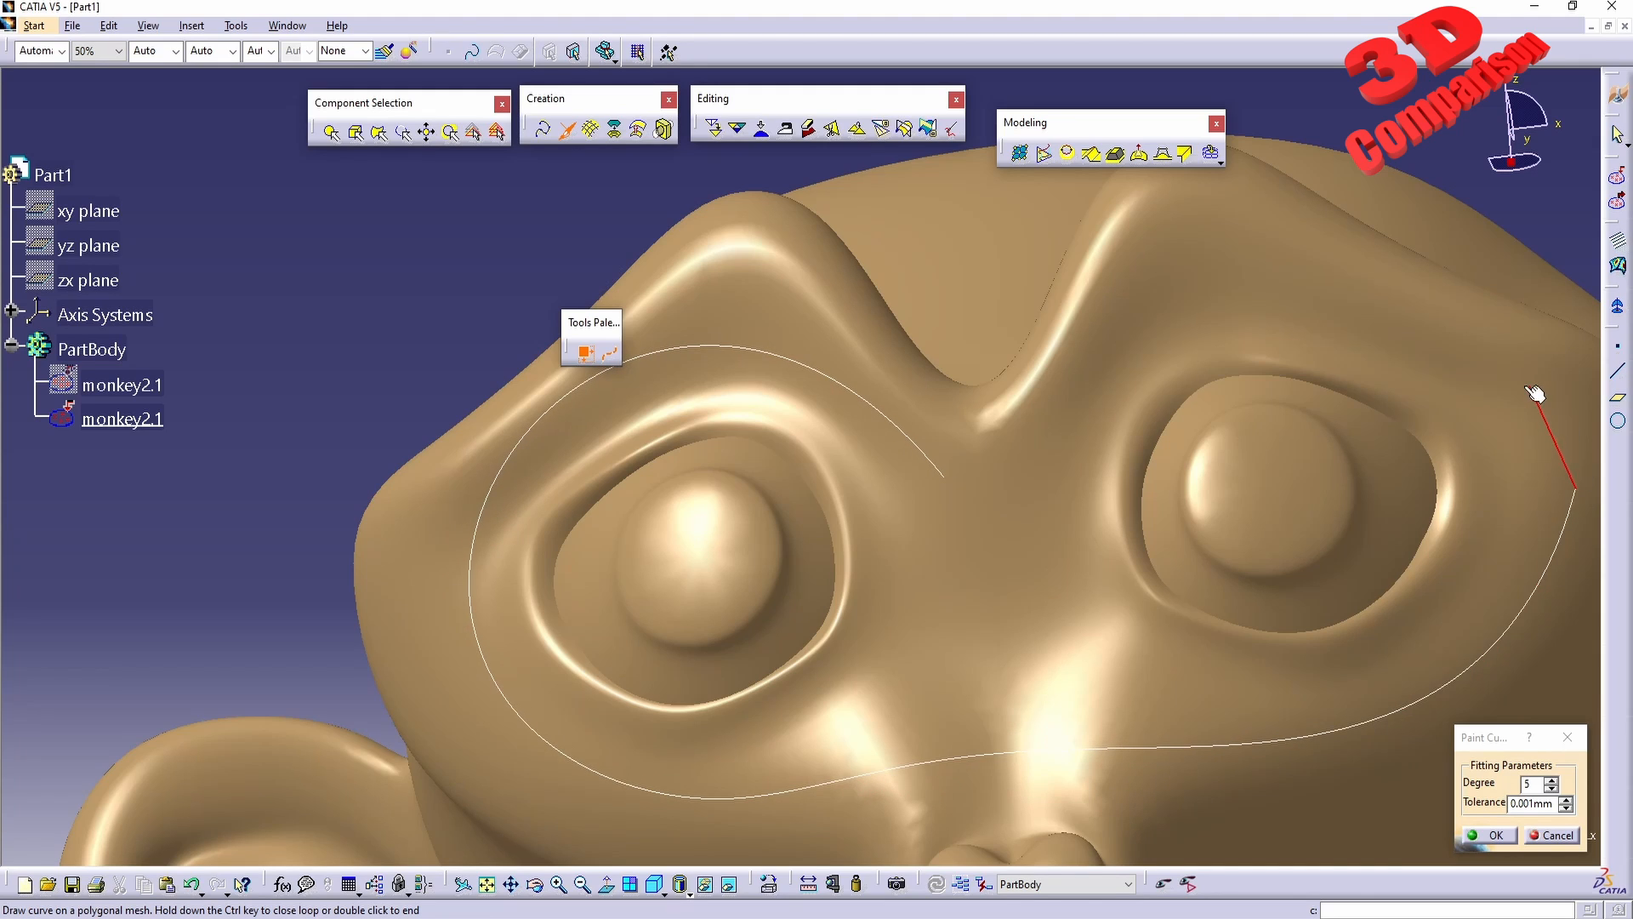
left_click(1535, 384)
left_click(1309, 306)
left_click(1111, 334)
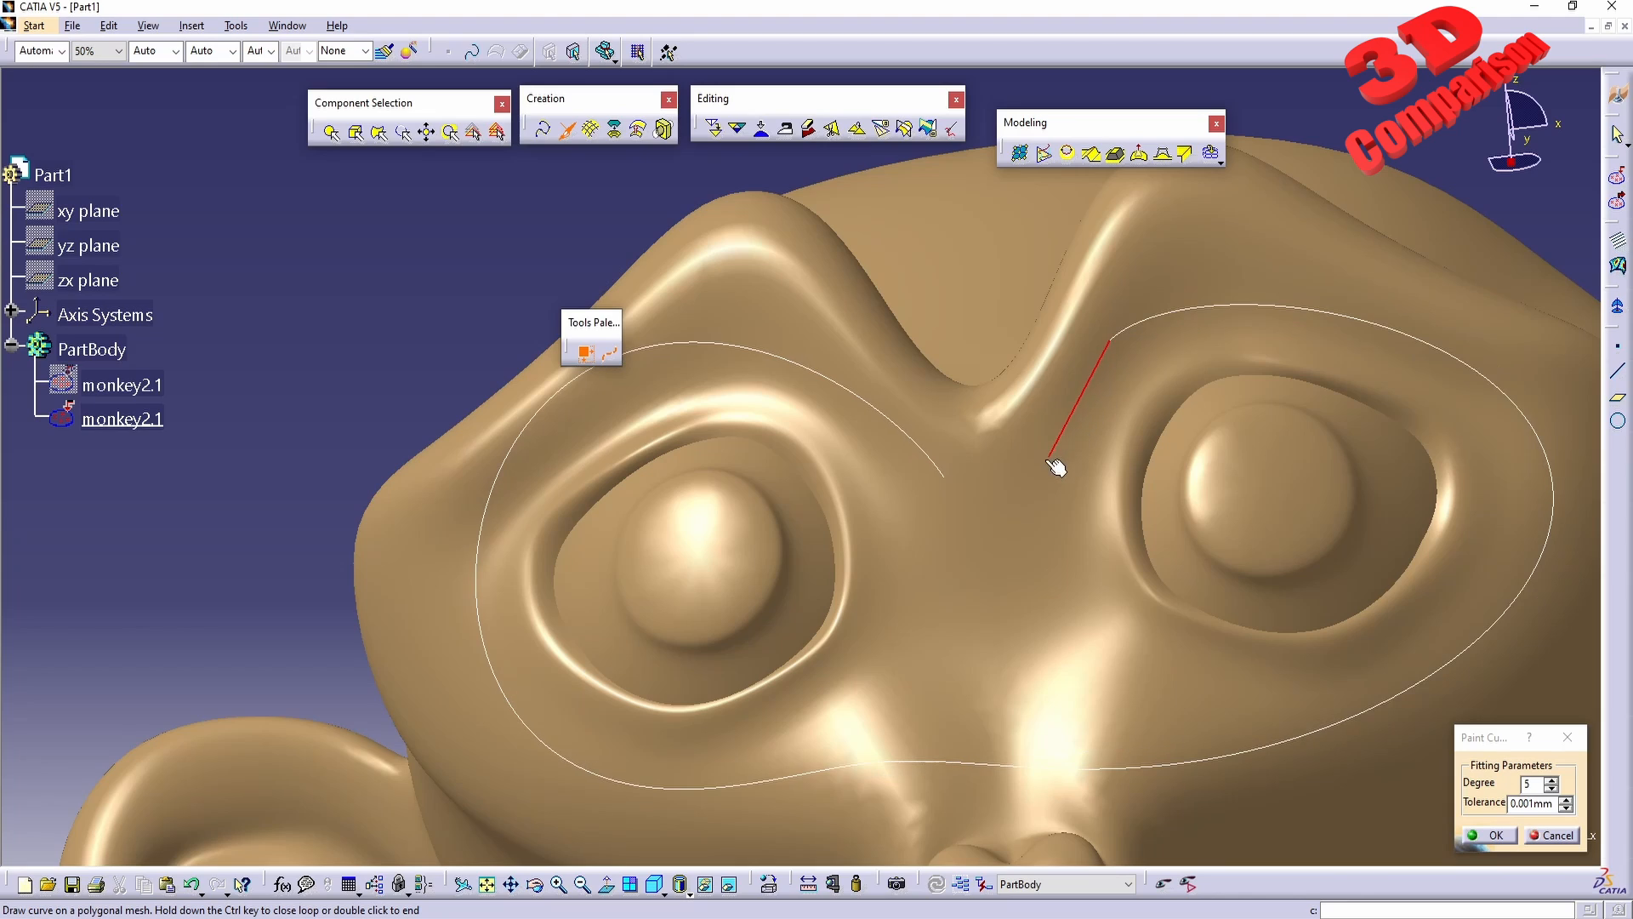
left_click(1048, 459)
left_click(1012, 557)
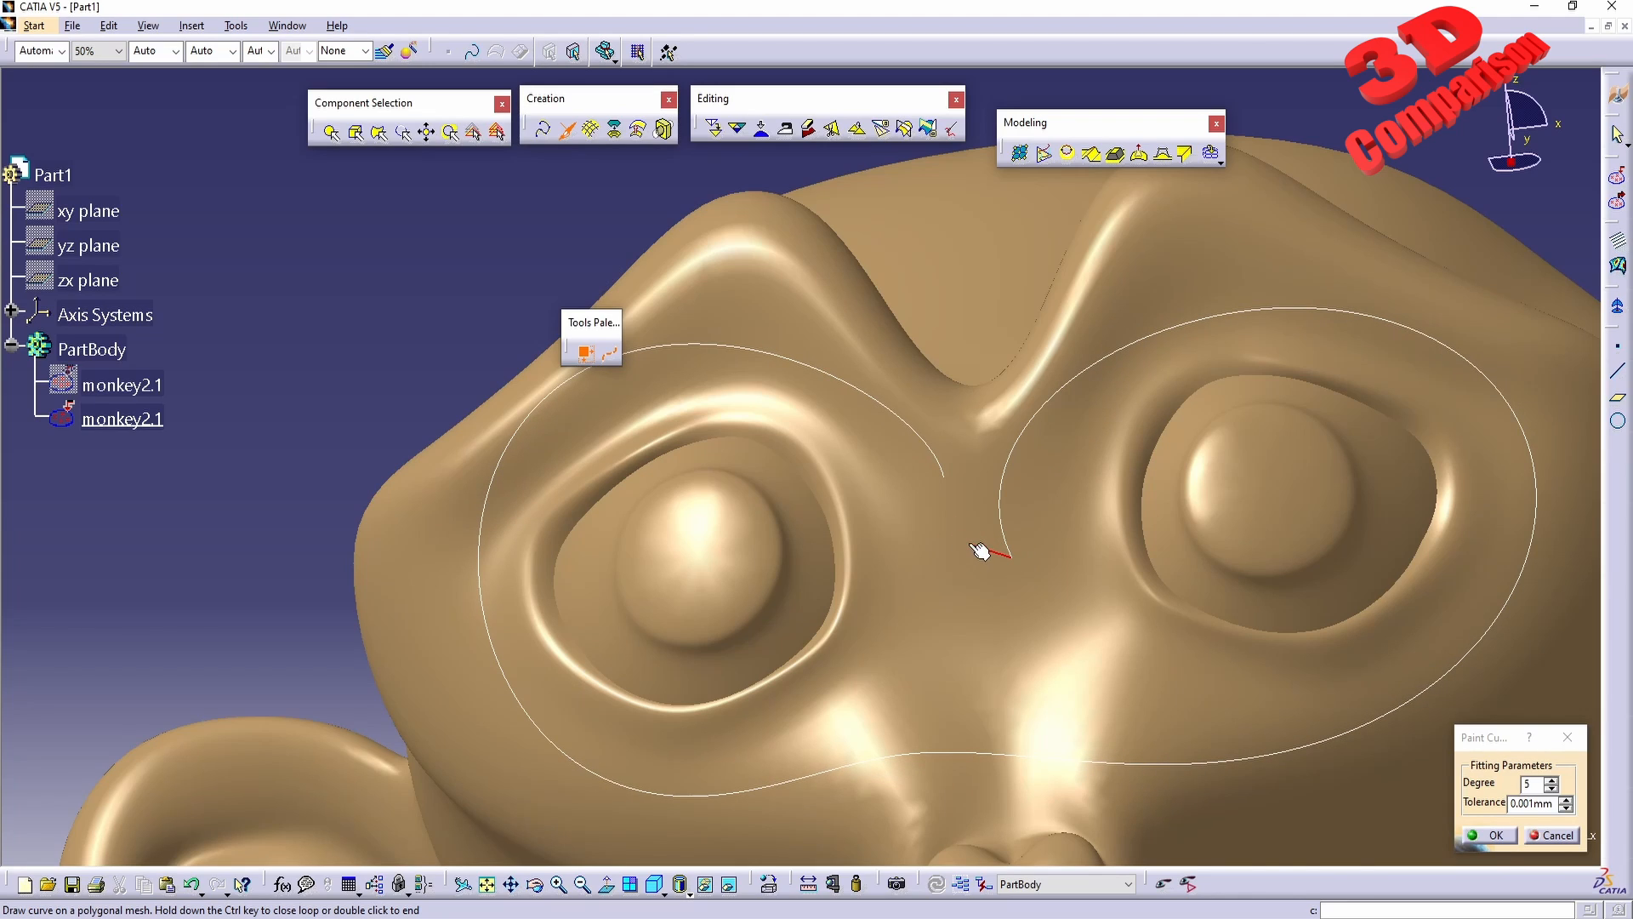
left_click(967, 542)
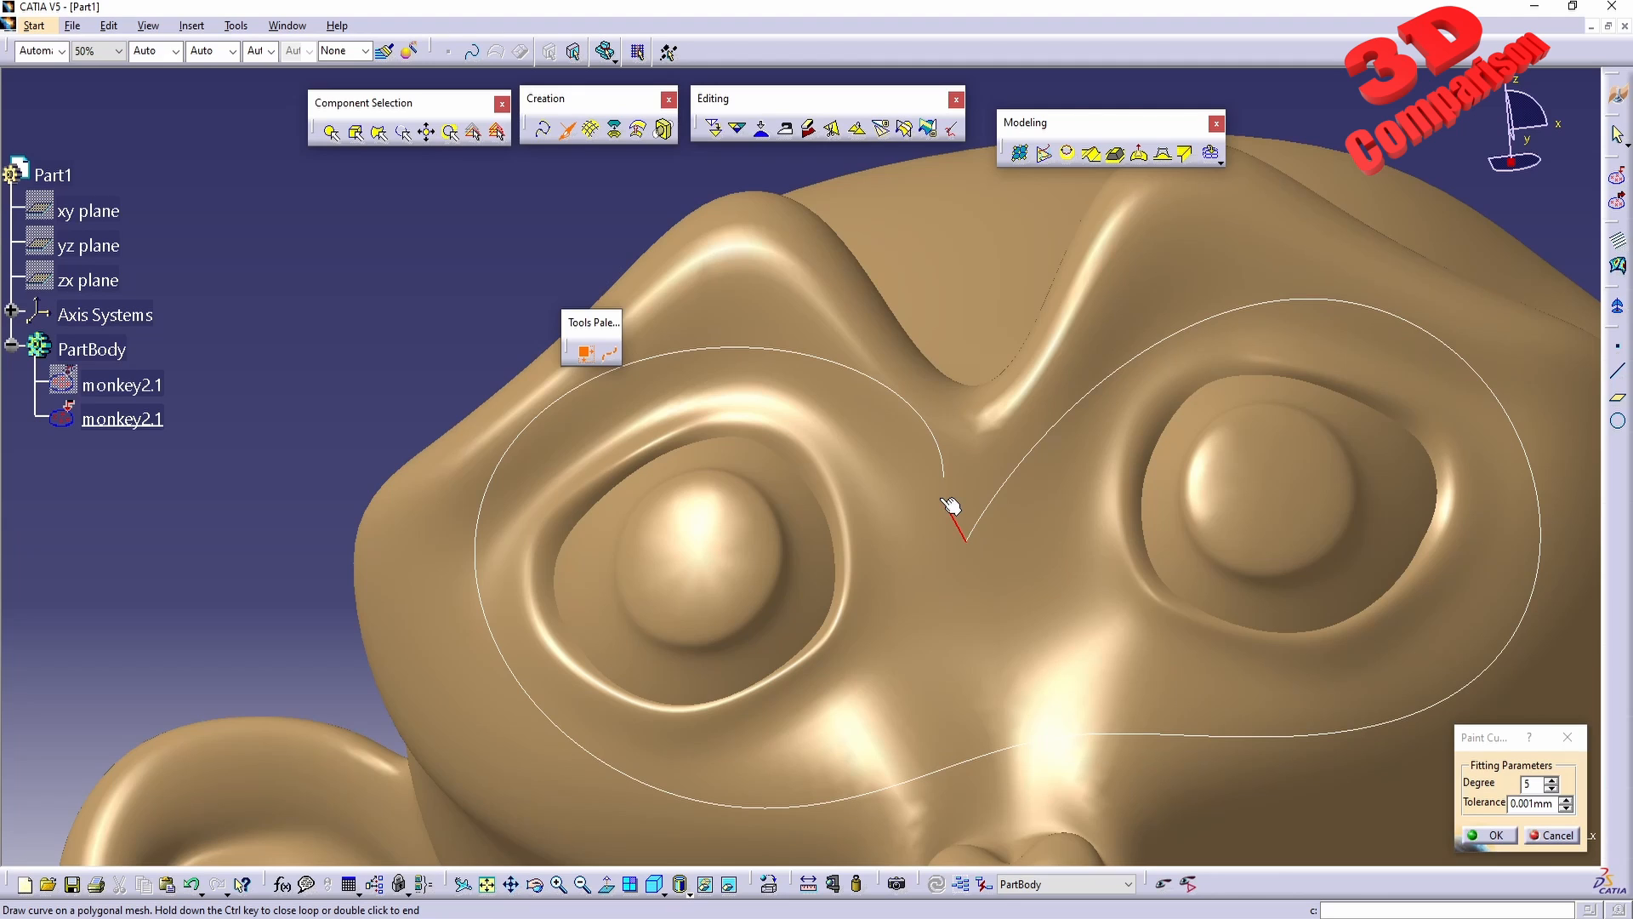
left_click(944, 480, "ctrl")
Run Curve Sculpt on the monkey mesh along the new eye curve, using the smooth profile, 50 mm influence area and 100 mm offset.
mouse_move(1090, 472)
middle_mouse_down()
mouse_move(915, 563)
mouse_move(905, 507)
mouse_move(729, 626)
mouse_move(553, 613)
mouse_move(656, 583)
mouse_move(685, 593)
middle_mouse_up()
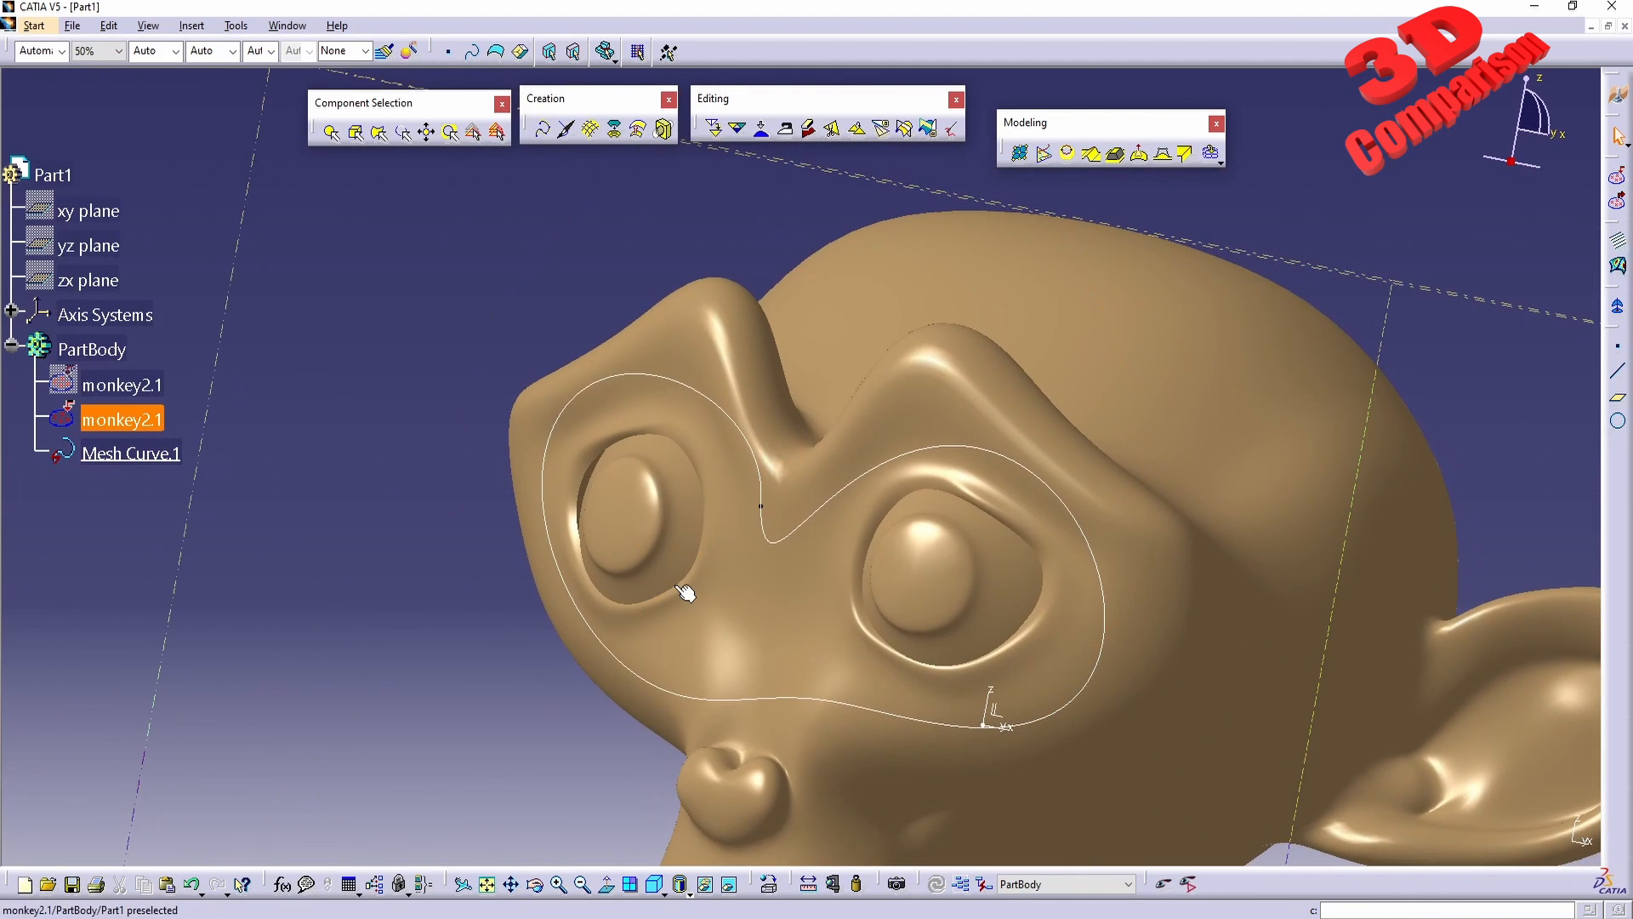
left_click(1093, 154)
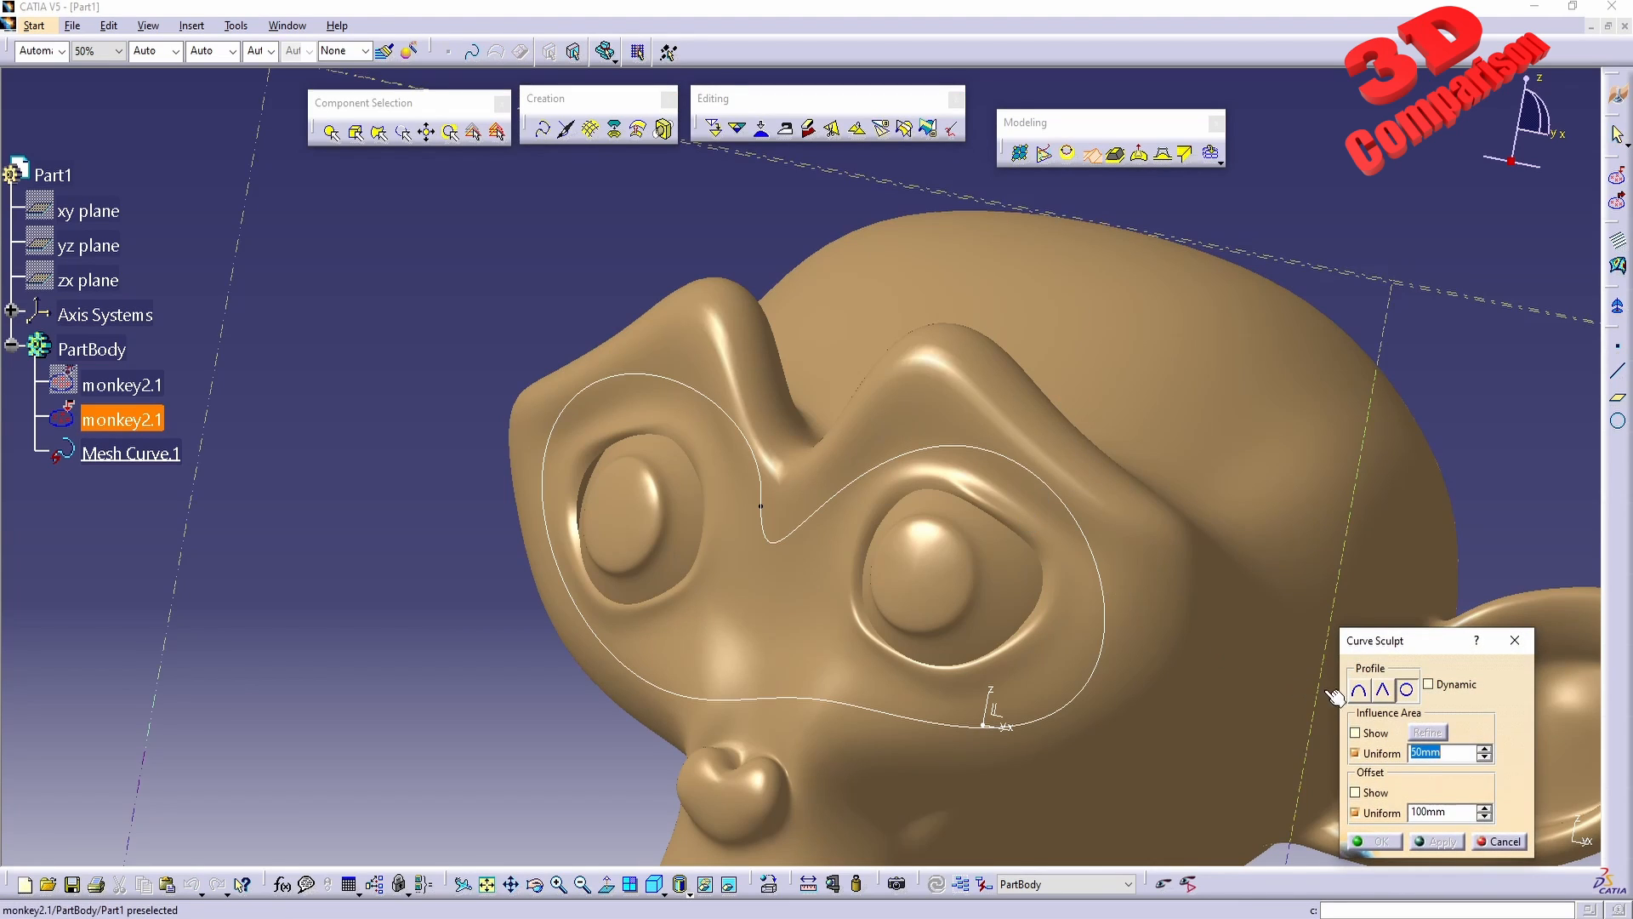
left_click(1076, 504)
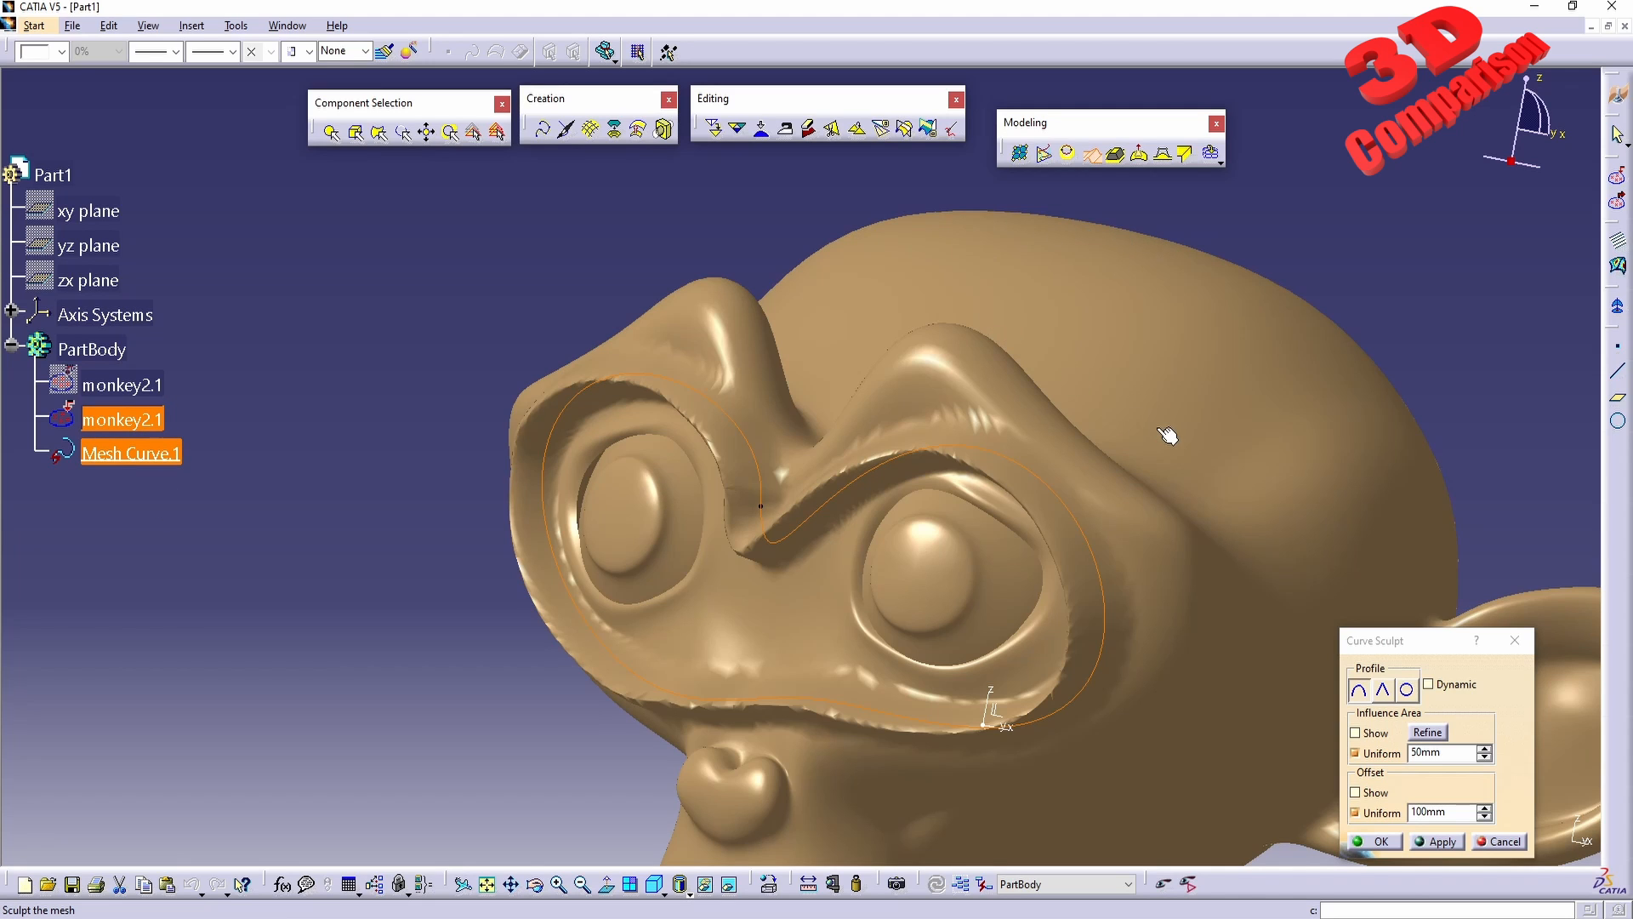
Show the sculpt's offset curve and set the uniform offset to 15 mm.
middle_click_drag(804, 717, 770, 649)
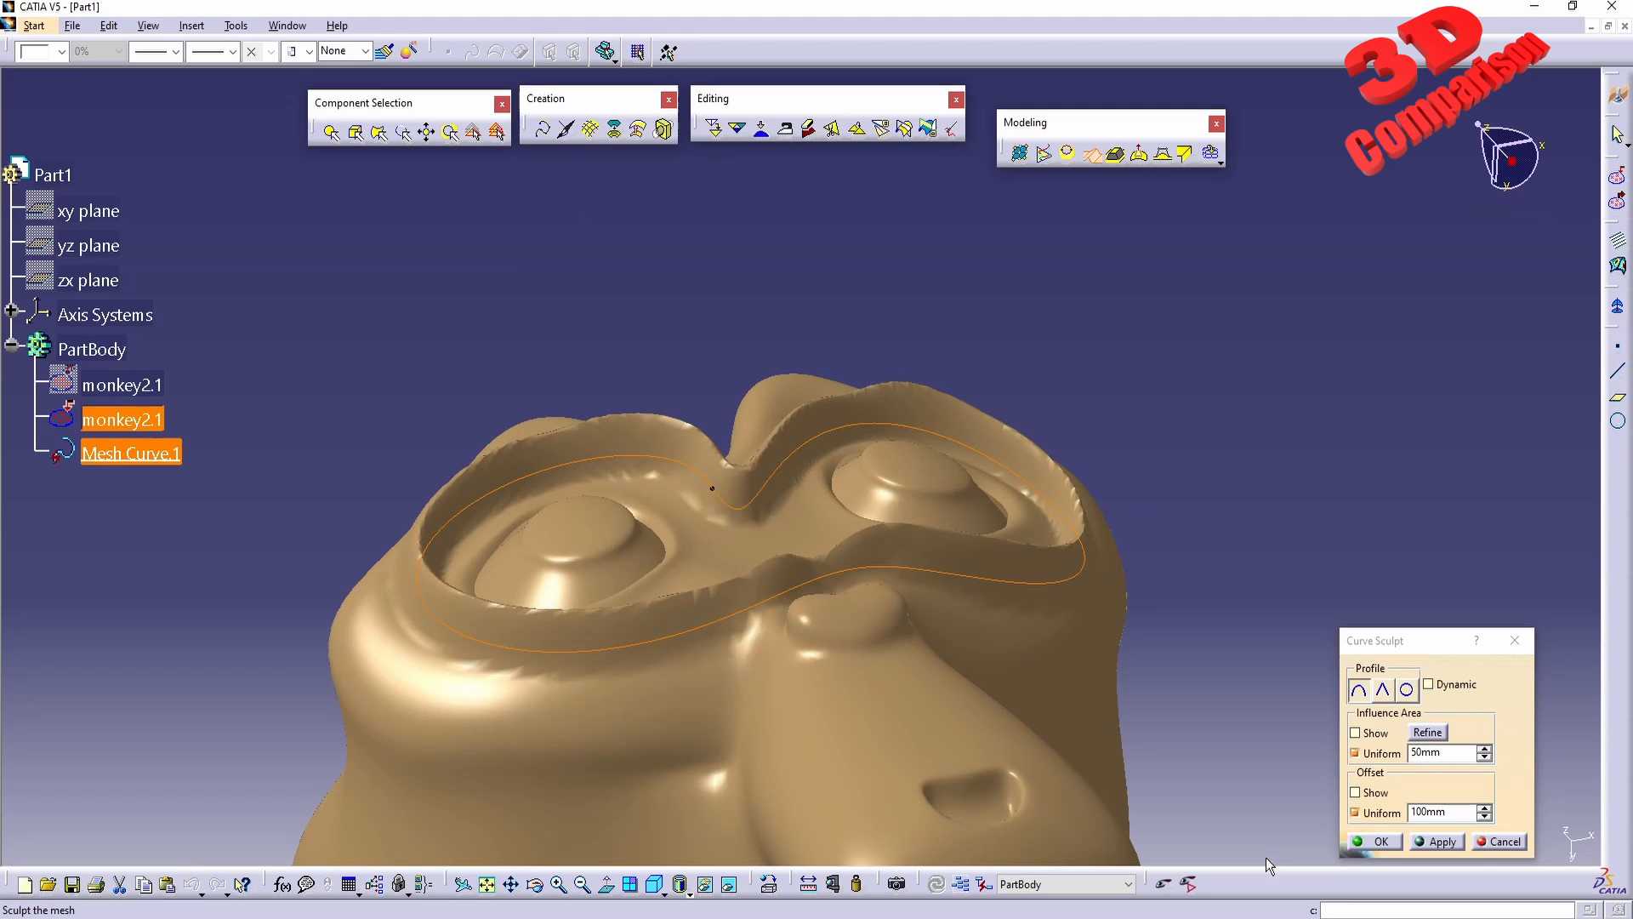
left_click(1382, 795)
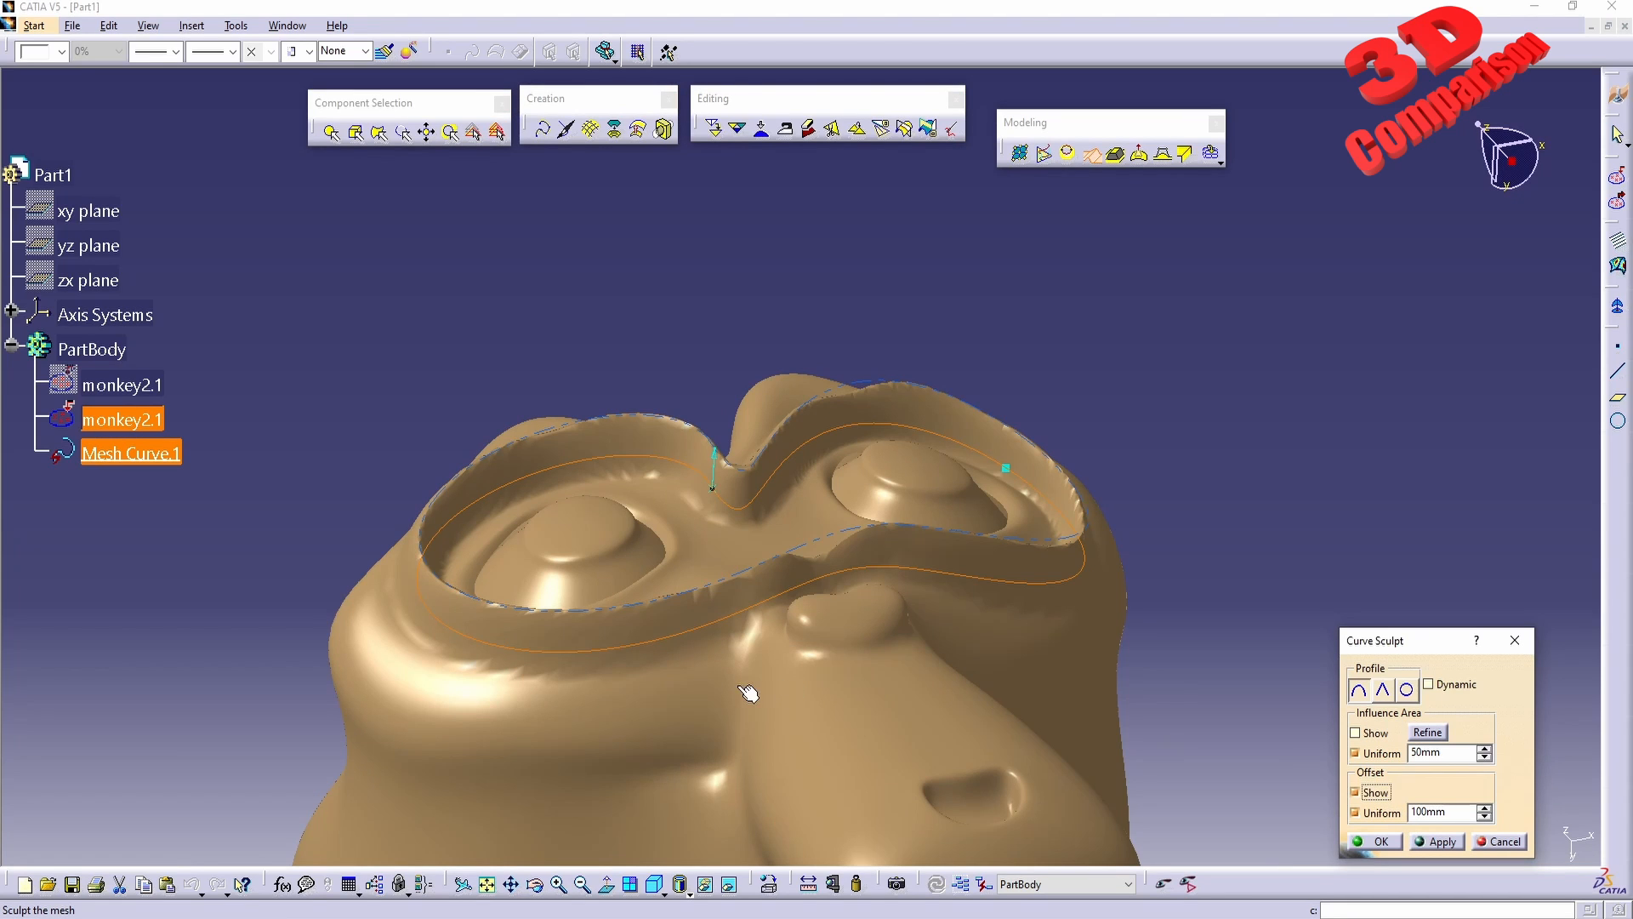
middle_click_drag(748, 682, 1070, 509)
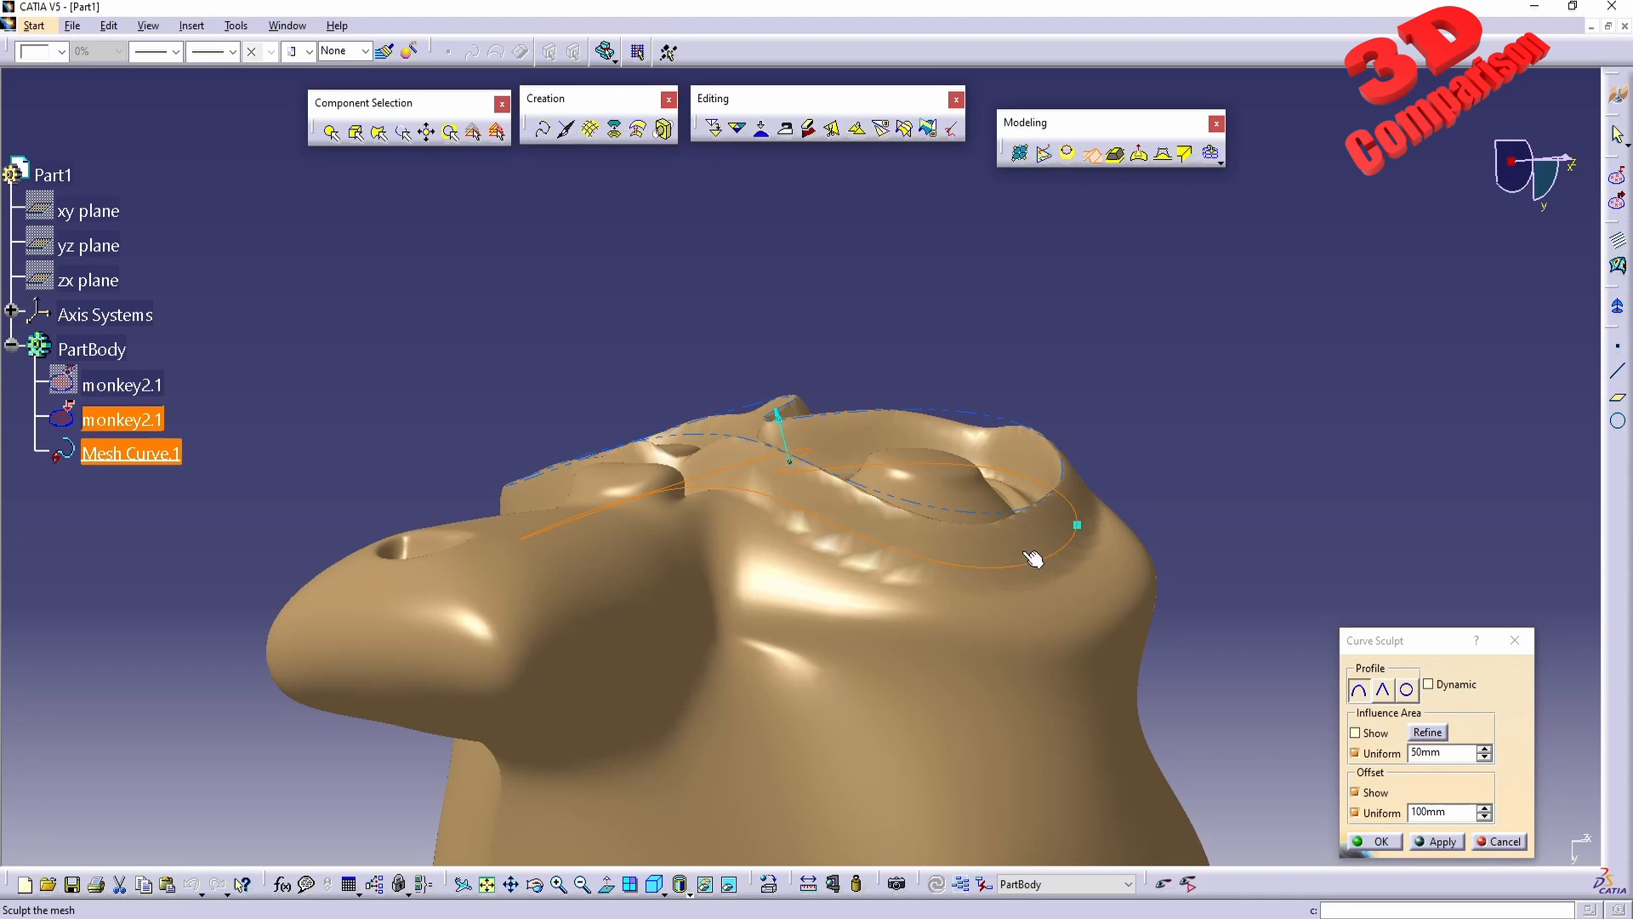
left_click_drag(1458, 812, 1296, 799)
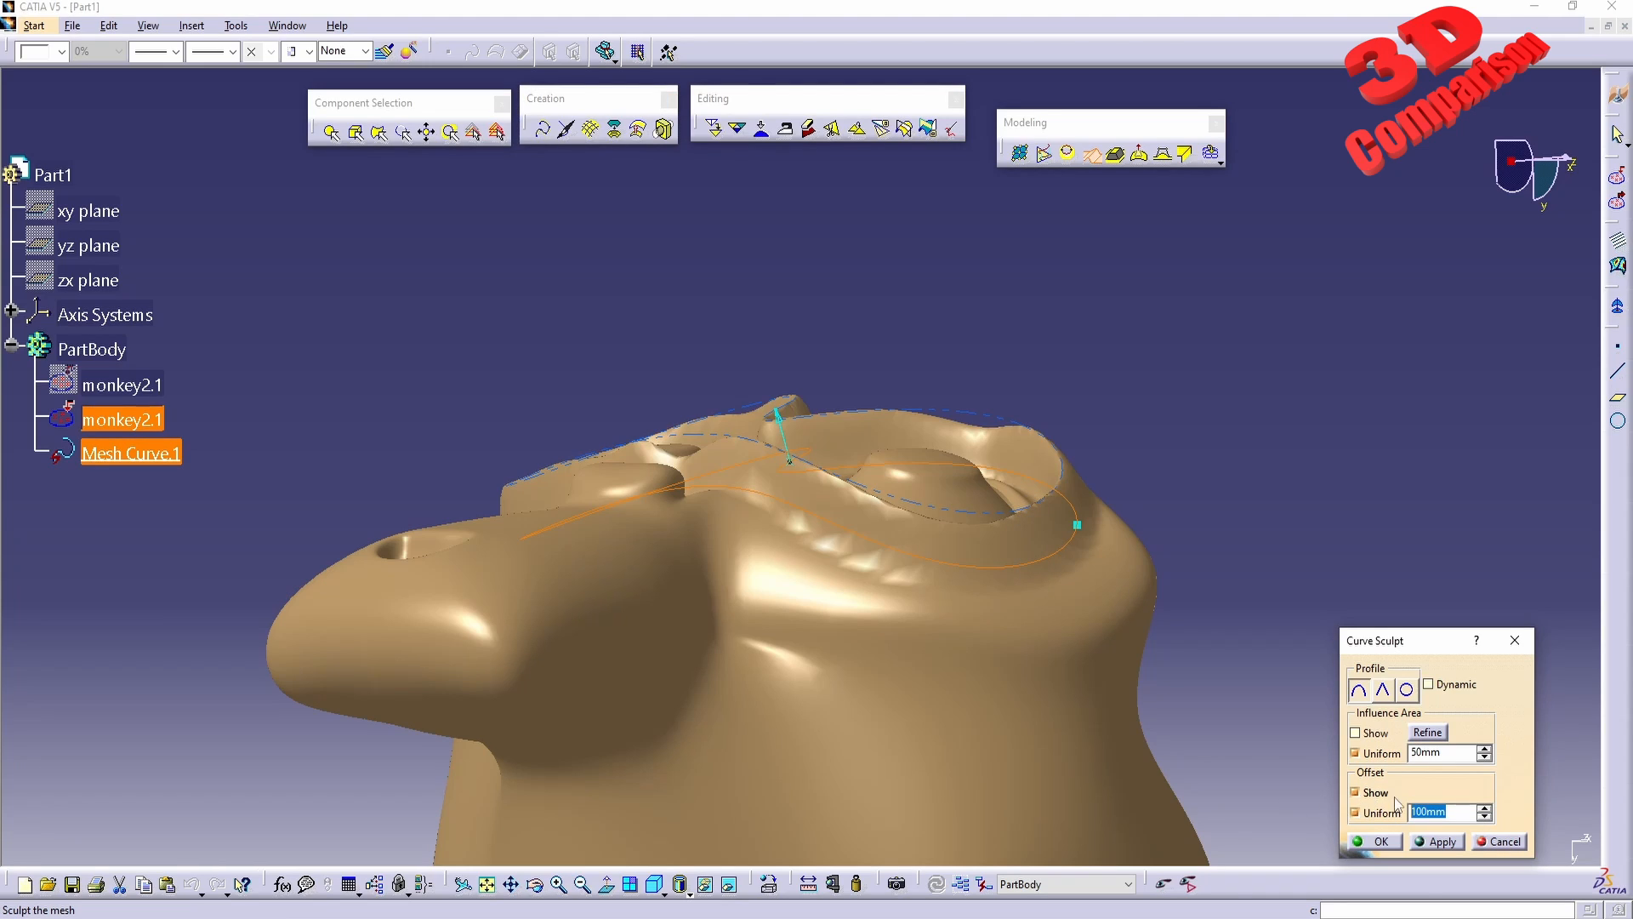
type("15")
key("Tab")
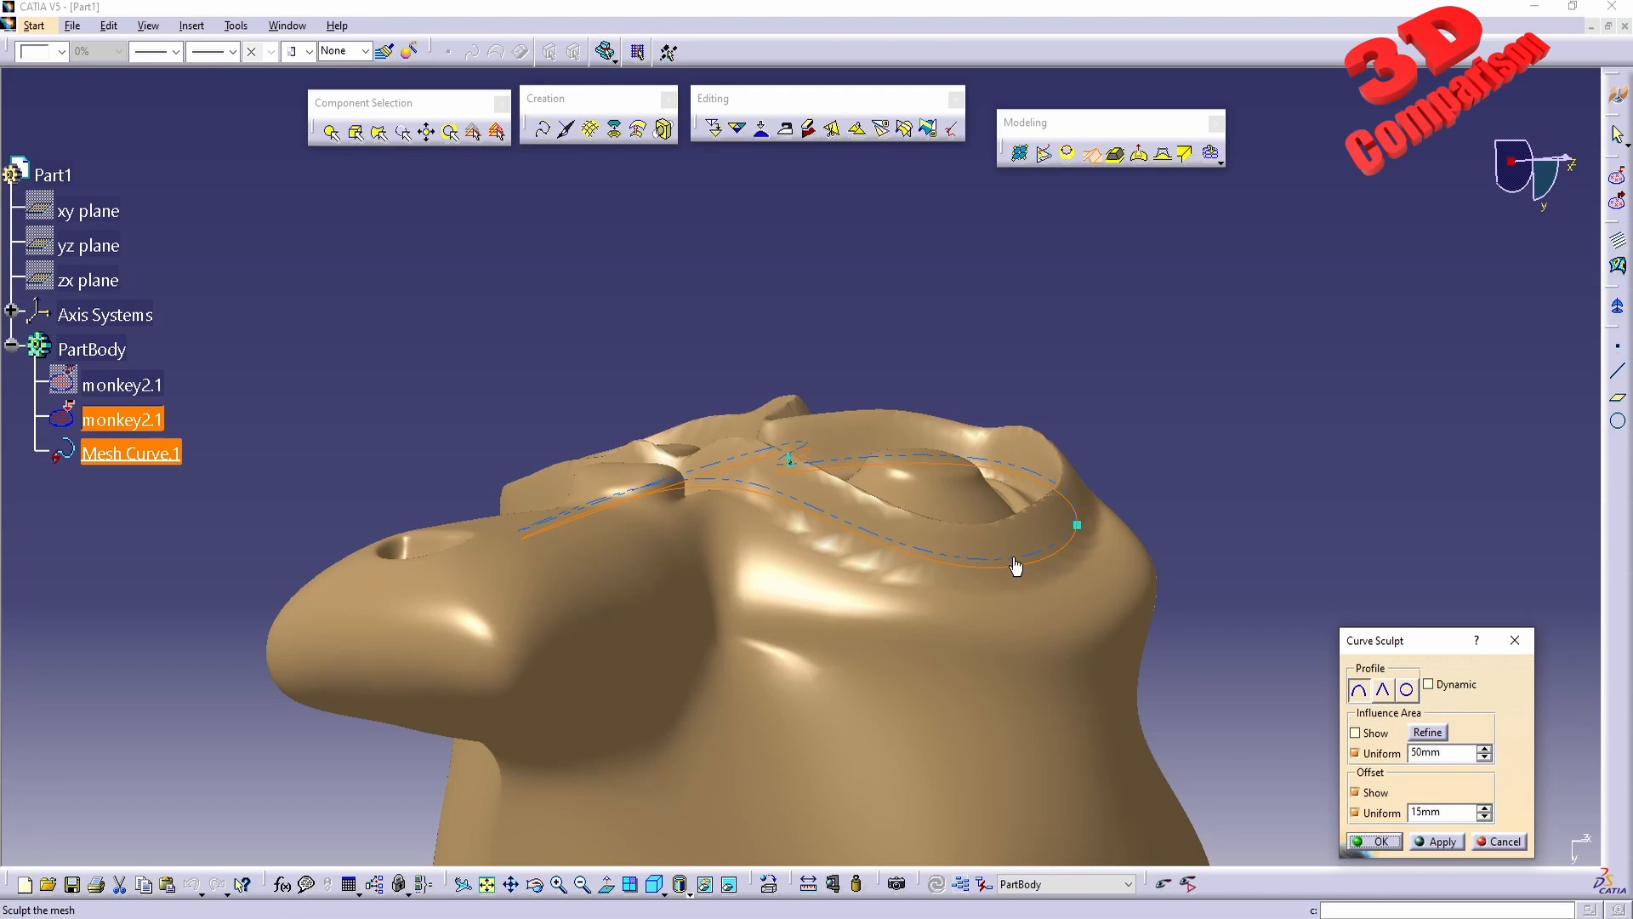
Enable Dynamic for the sculpt, try the pointed profile, and return to the smooth profile to inspect the rim around the eyes.
left_click(1456, 686)
left_click(1384, 692)
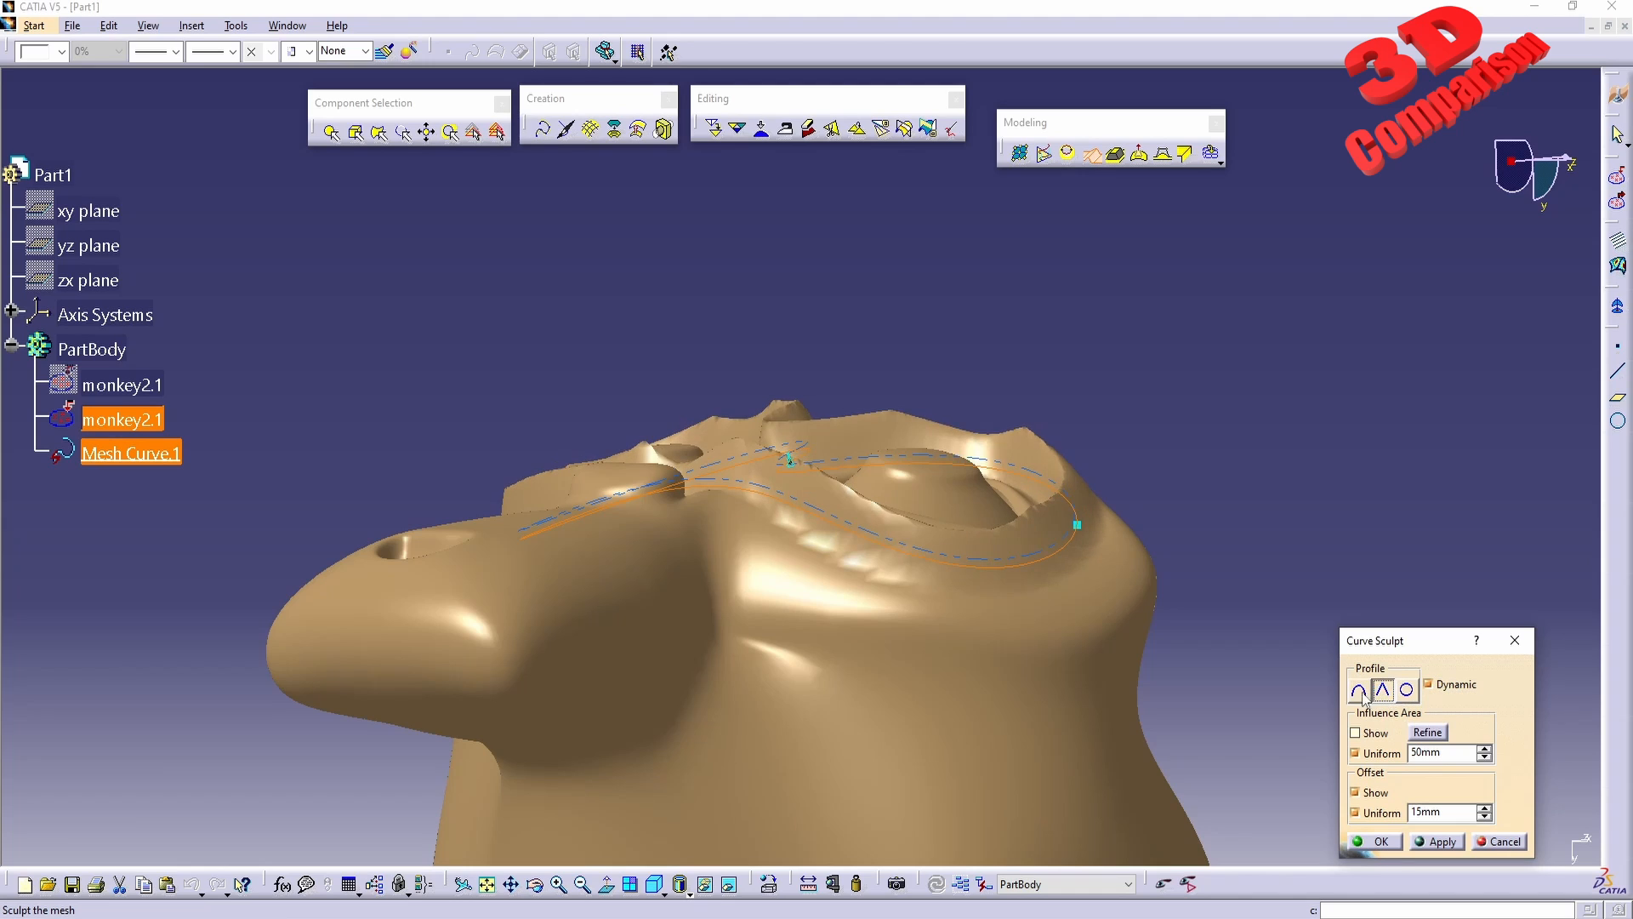
left_click(1360, 691)
middle_click_drag(859, 494, 877, 589)
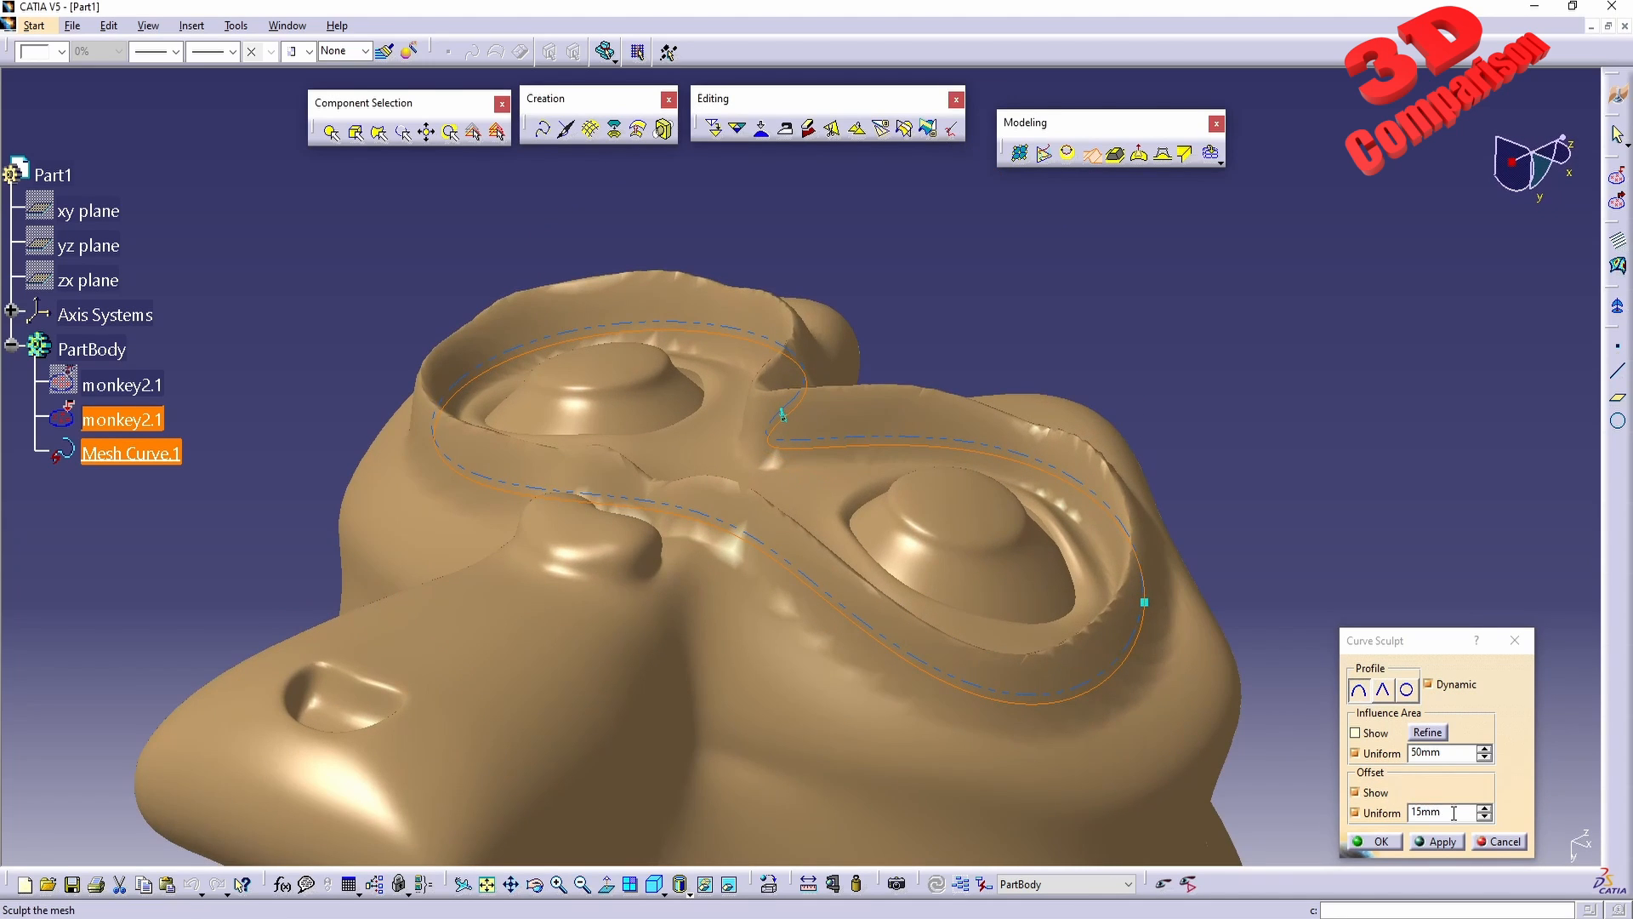
middle_click_drag(1162, 744, 1188, 555)
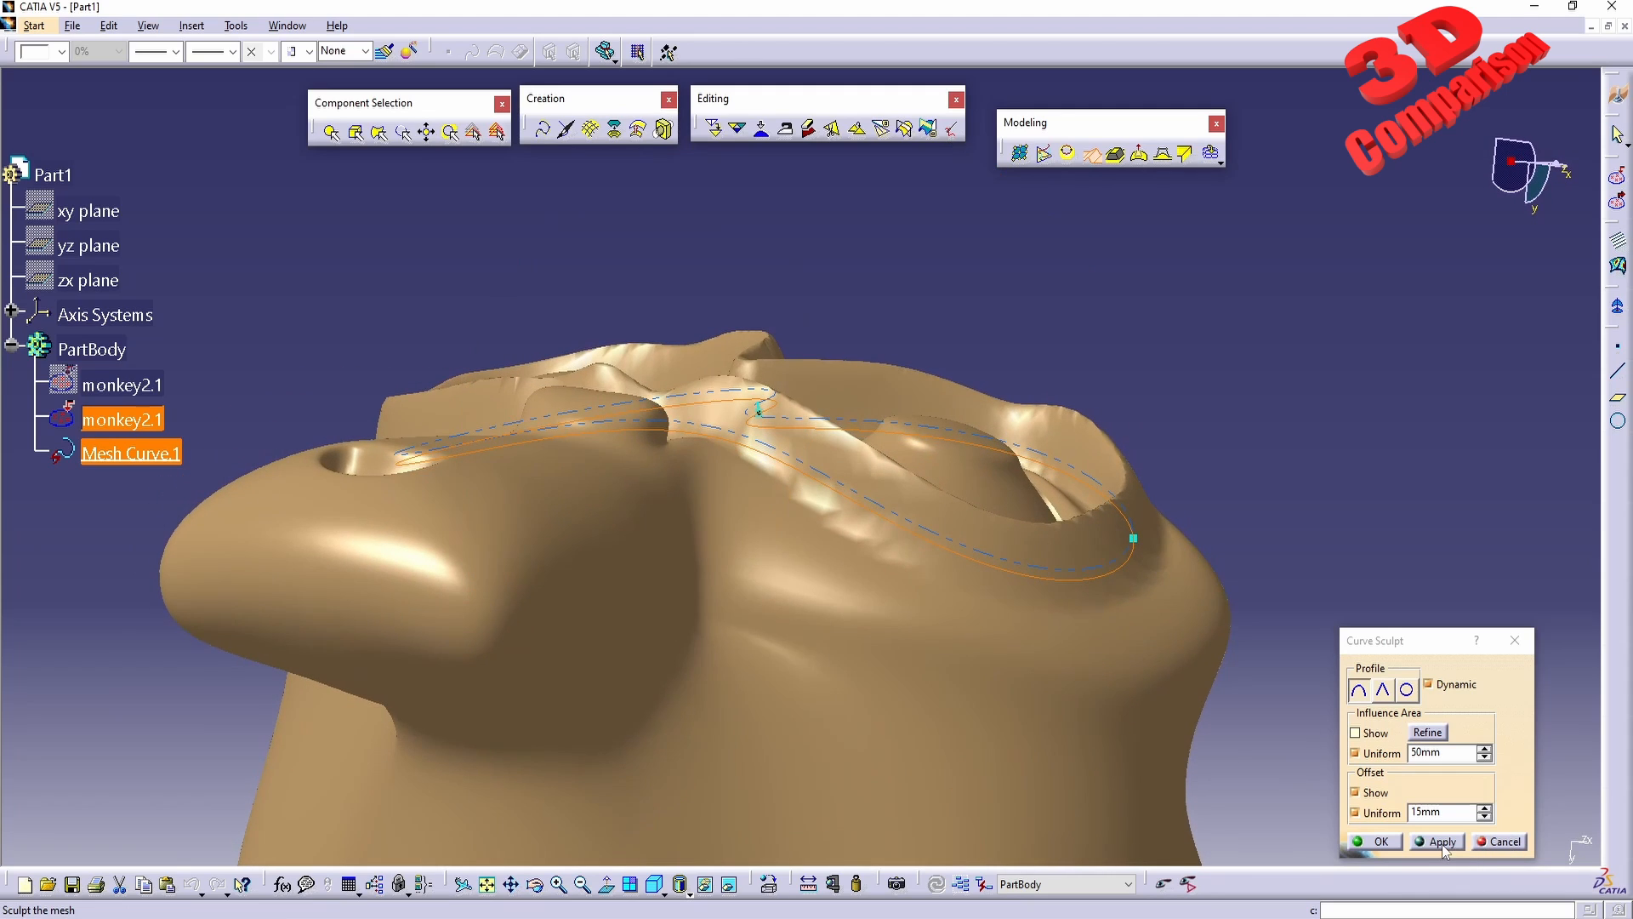
Show the influence area along the eye curve and switch the sculpt to the pointed profile.
left_click(1375, 732)
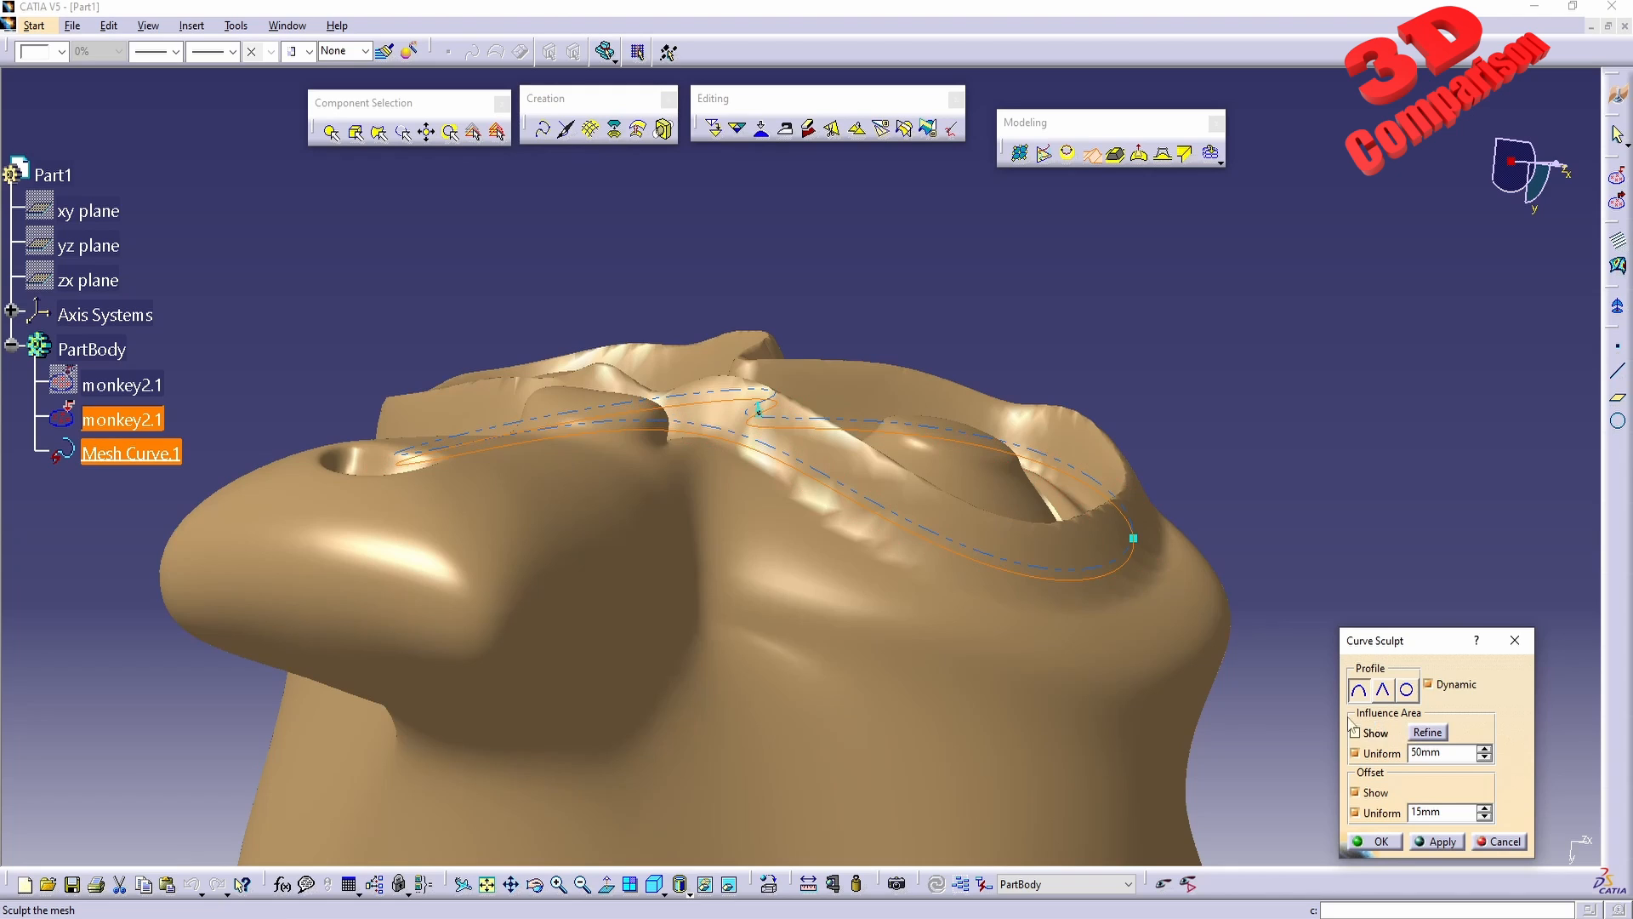
mouse_move(834, 410)
middle_mouse_down()
mouse_move(806, 371)
mouse_move(685, 553)
mouse_move(893, 577)
middle_mouse_up()
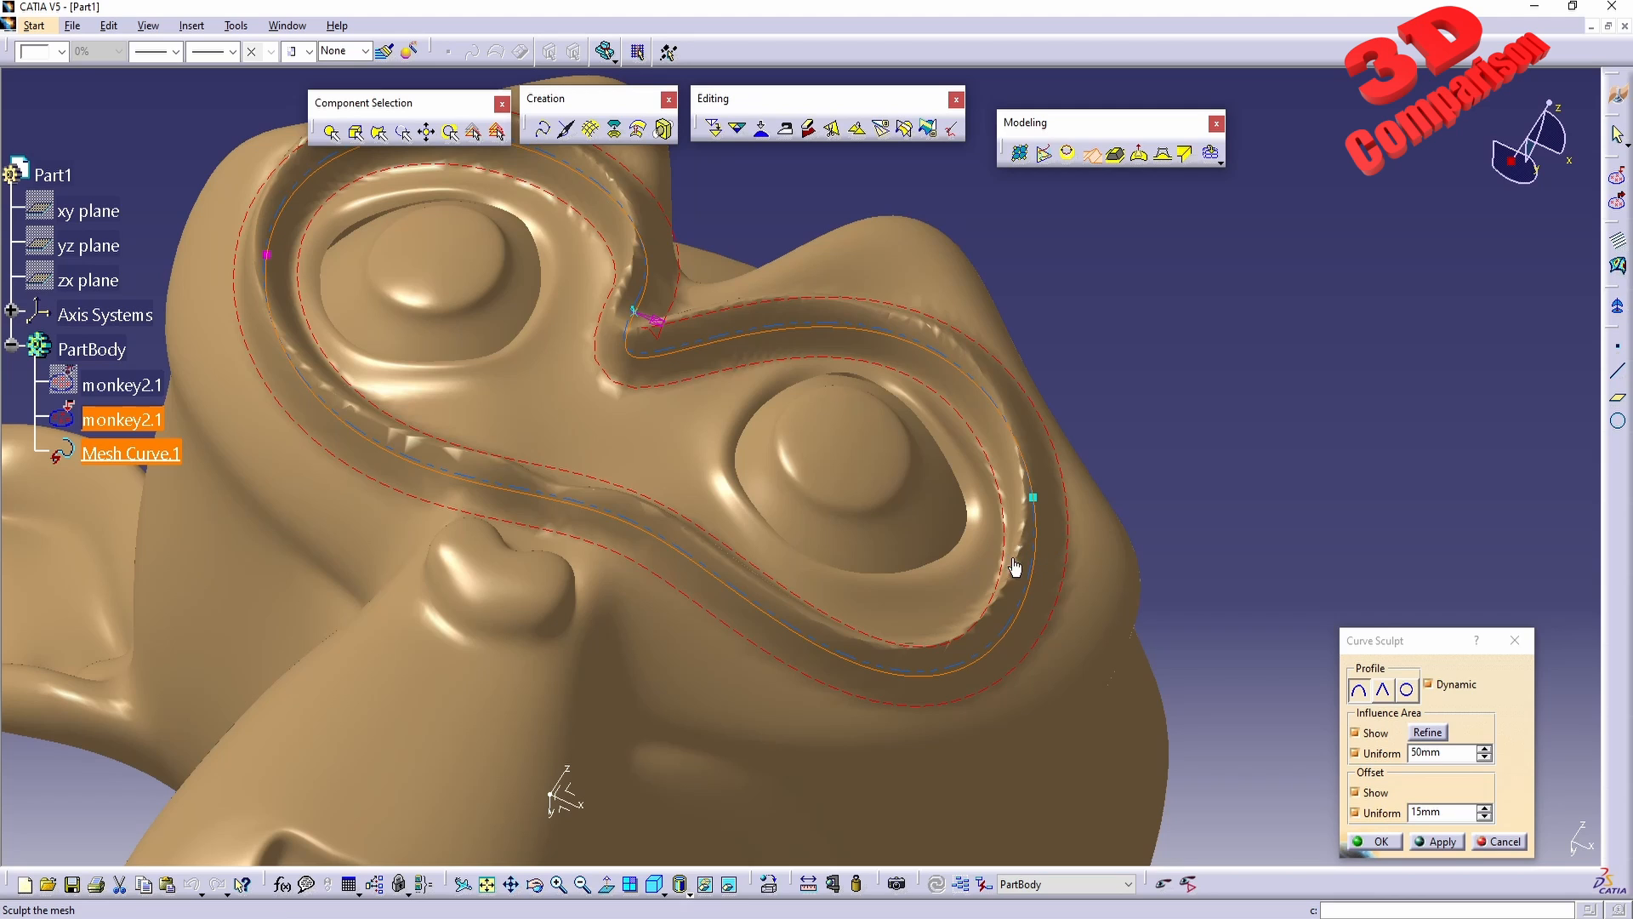
left_click(1386, 694)
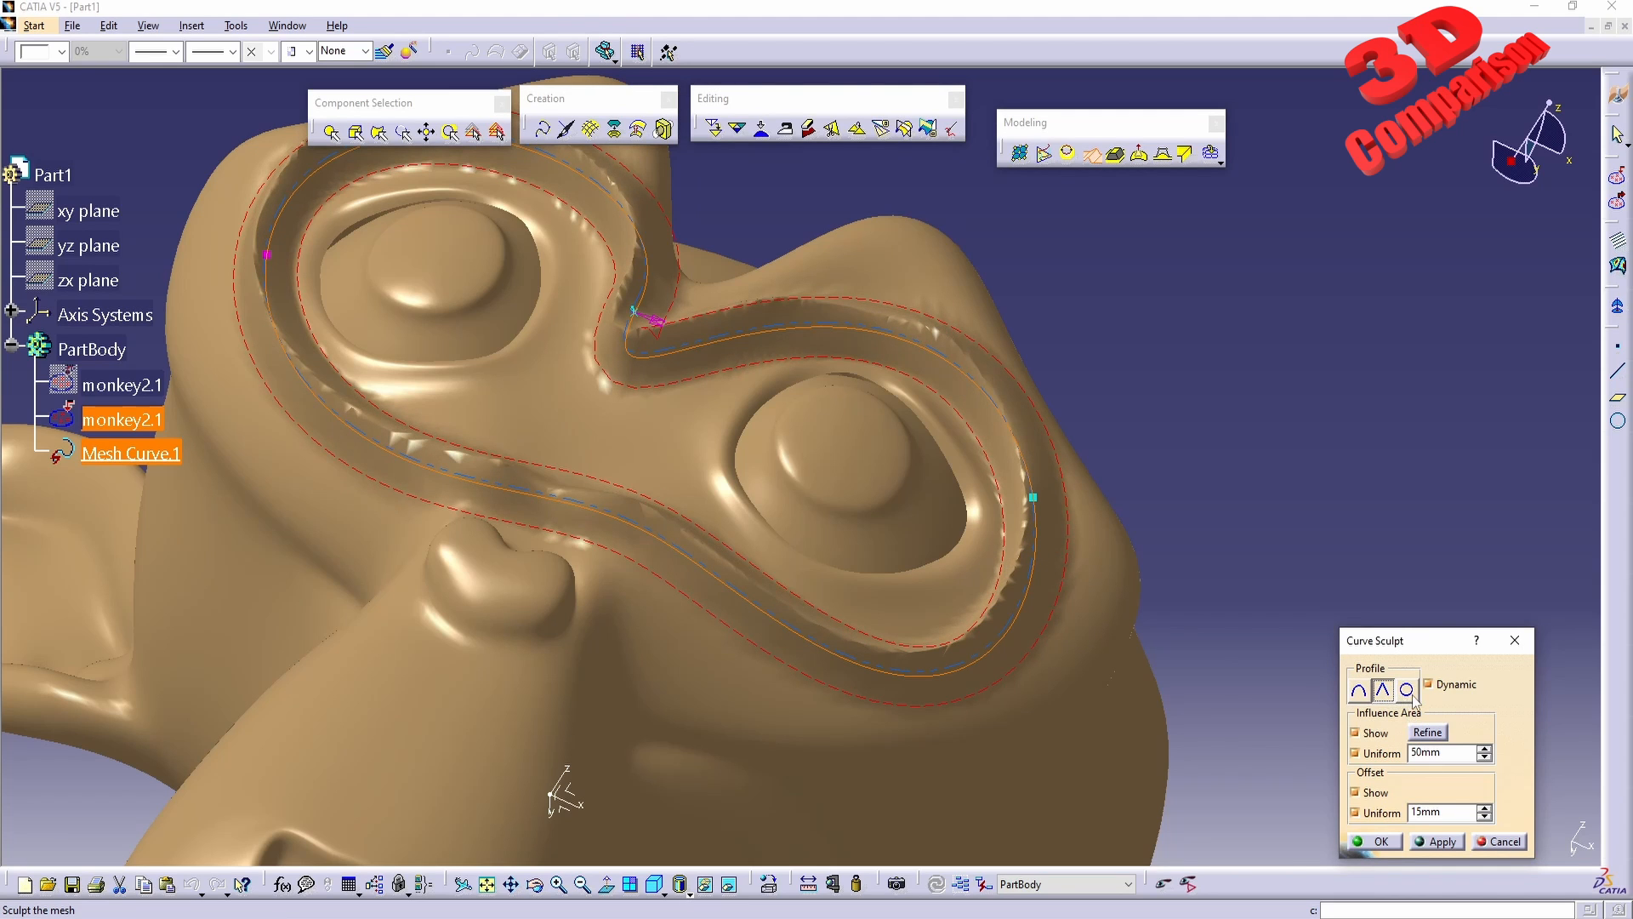
Switch the sculpt to the circular profile and inspect the rim around the eyes.
left_click(1408, 692)
mouse_move(914, 684)
middle_mouse_down()
mouse_move(831, 502)
mouse_move(802, 386)
mouse_move(860, 573)
middle_mouse_up()
middle_click_drag(1023, 468, 767, 582)
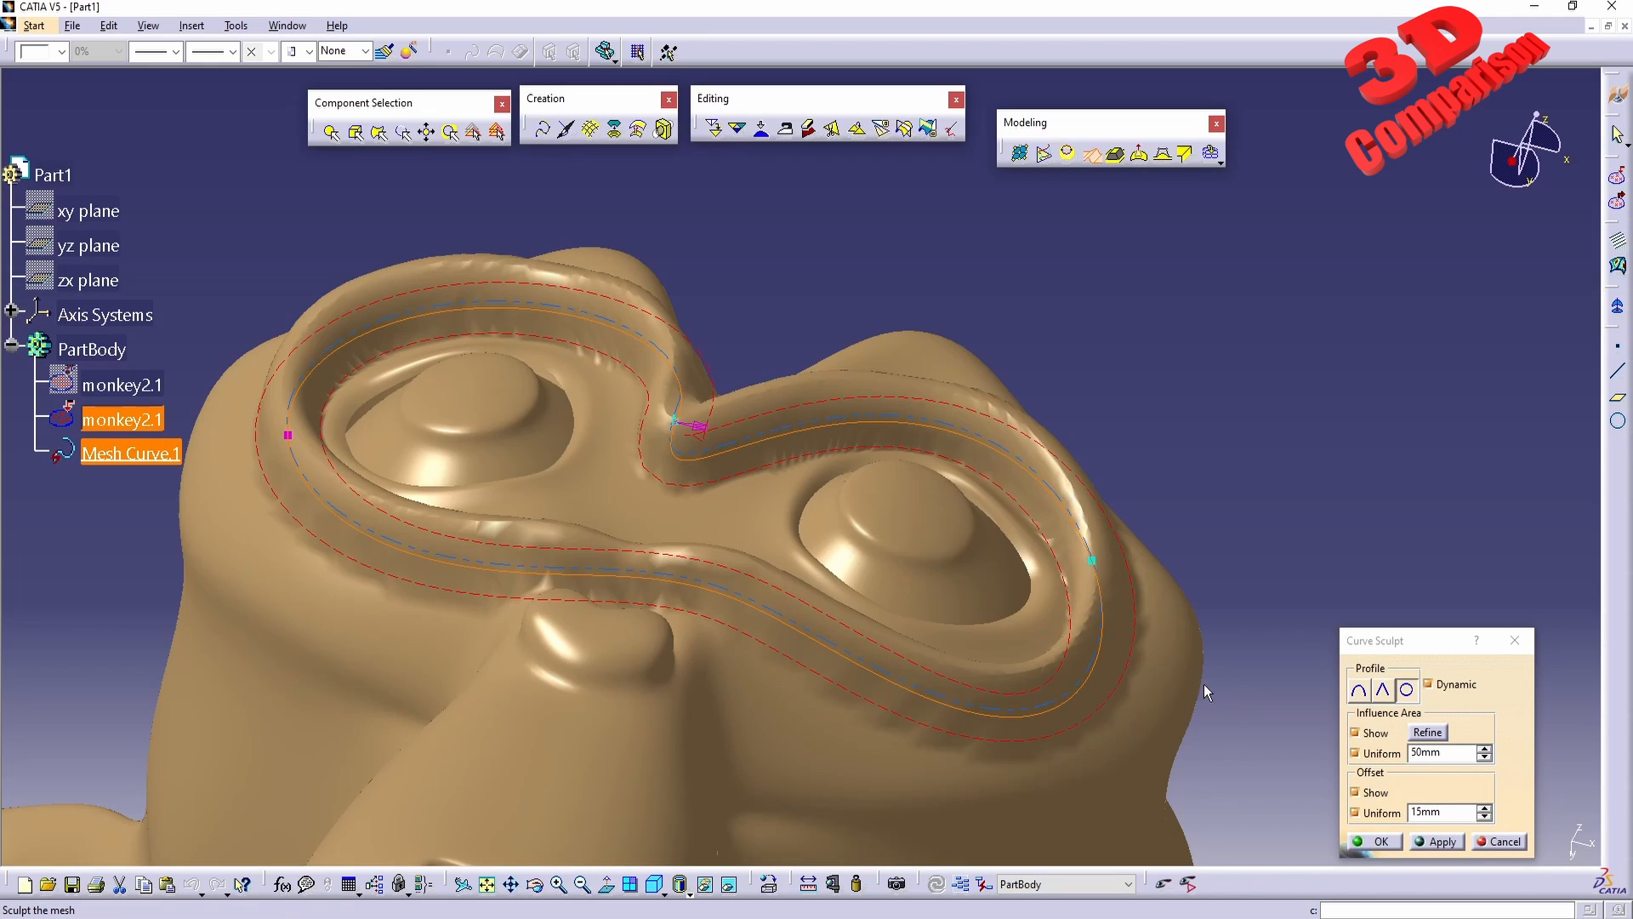
Add a direction manipulator to the curve above one eye, adjust it slightly and inspect the sculpted shape from the side.
left_click(1092, 563)
left_click_drag(1093, 563, 927, 428)
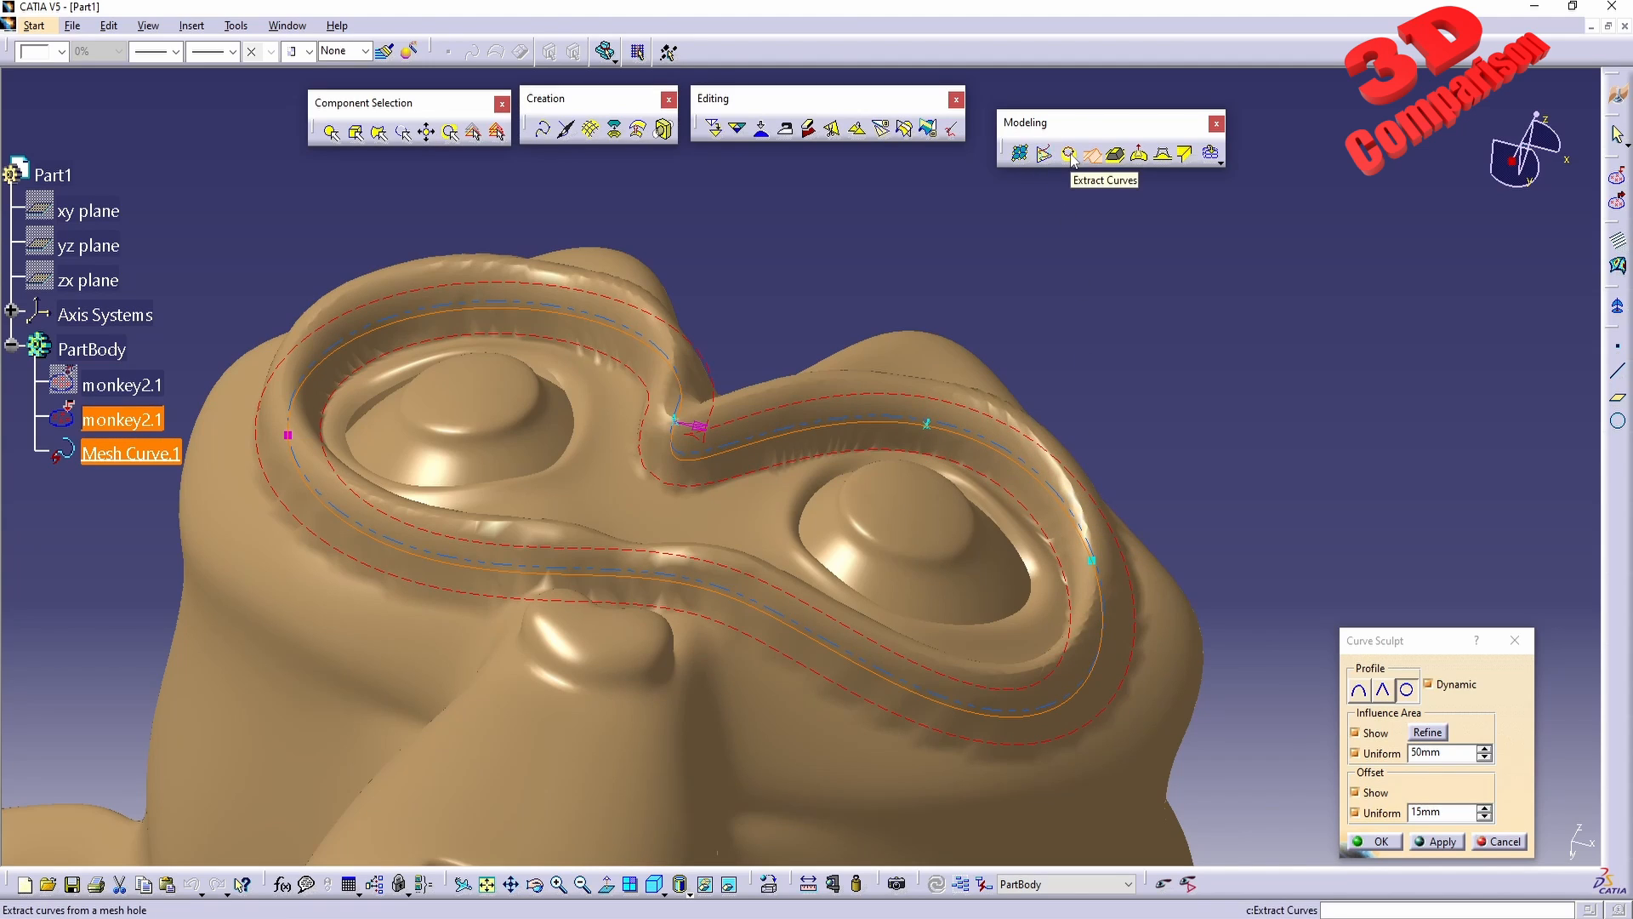
middle_click_drag(963, 549, 723, 566)
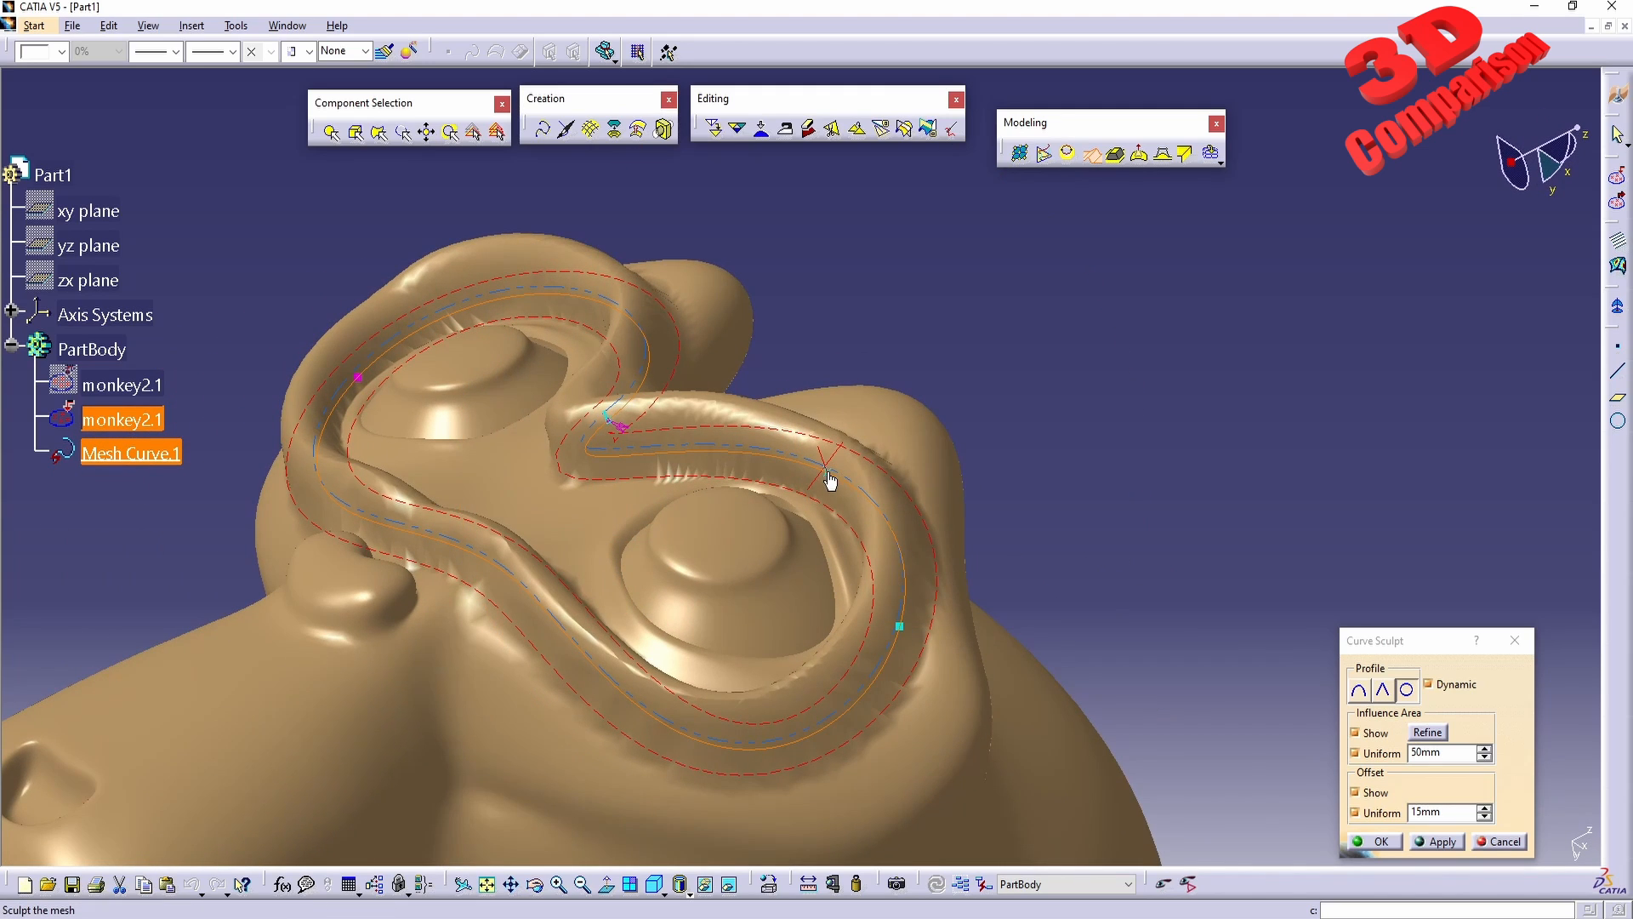
left_click_drag(827, 472, 828, 471)
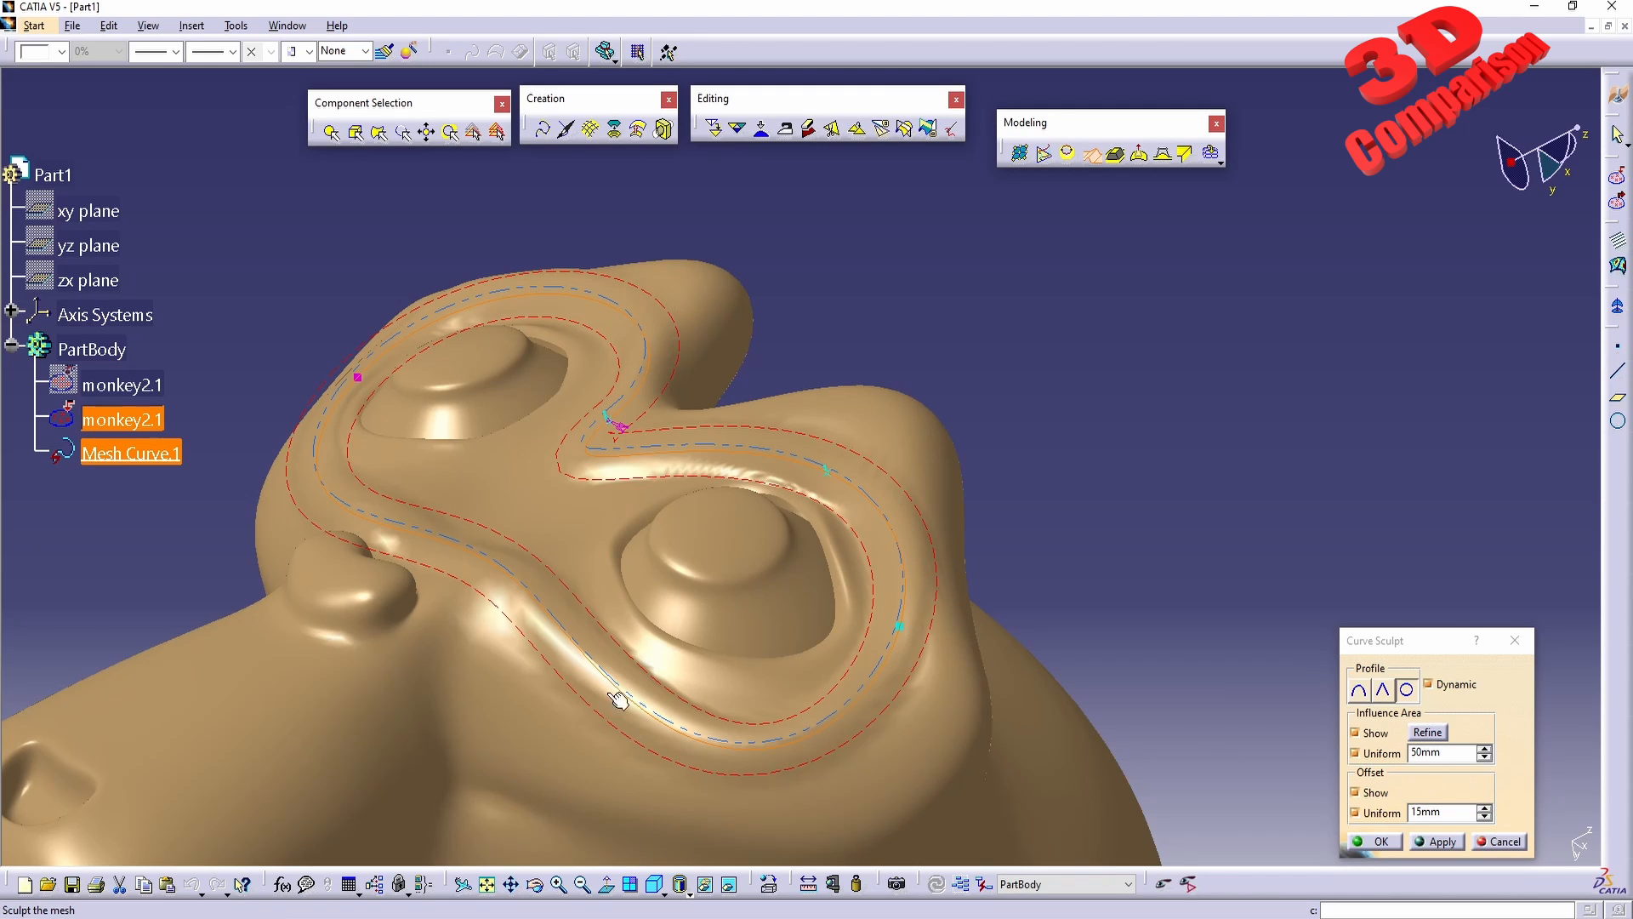
middle_click_drag(620, 704, 900, 572)
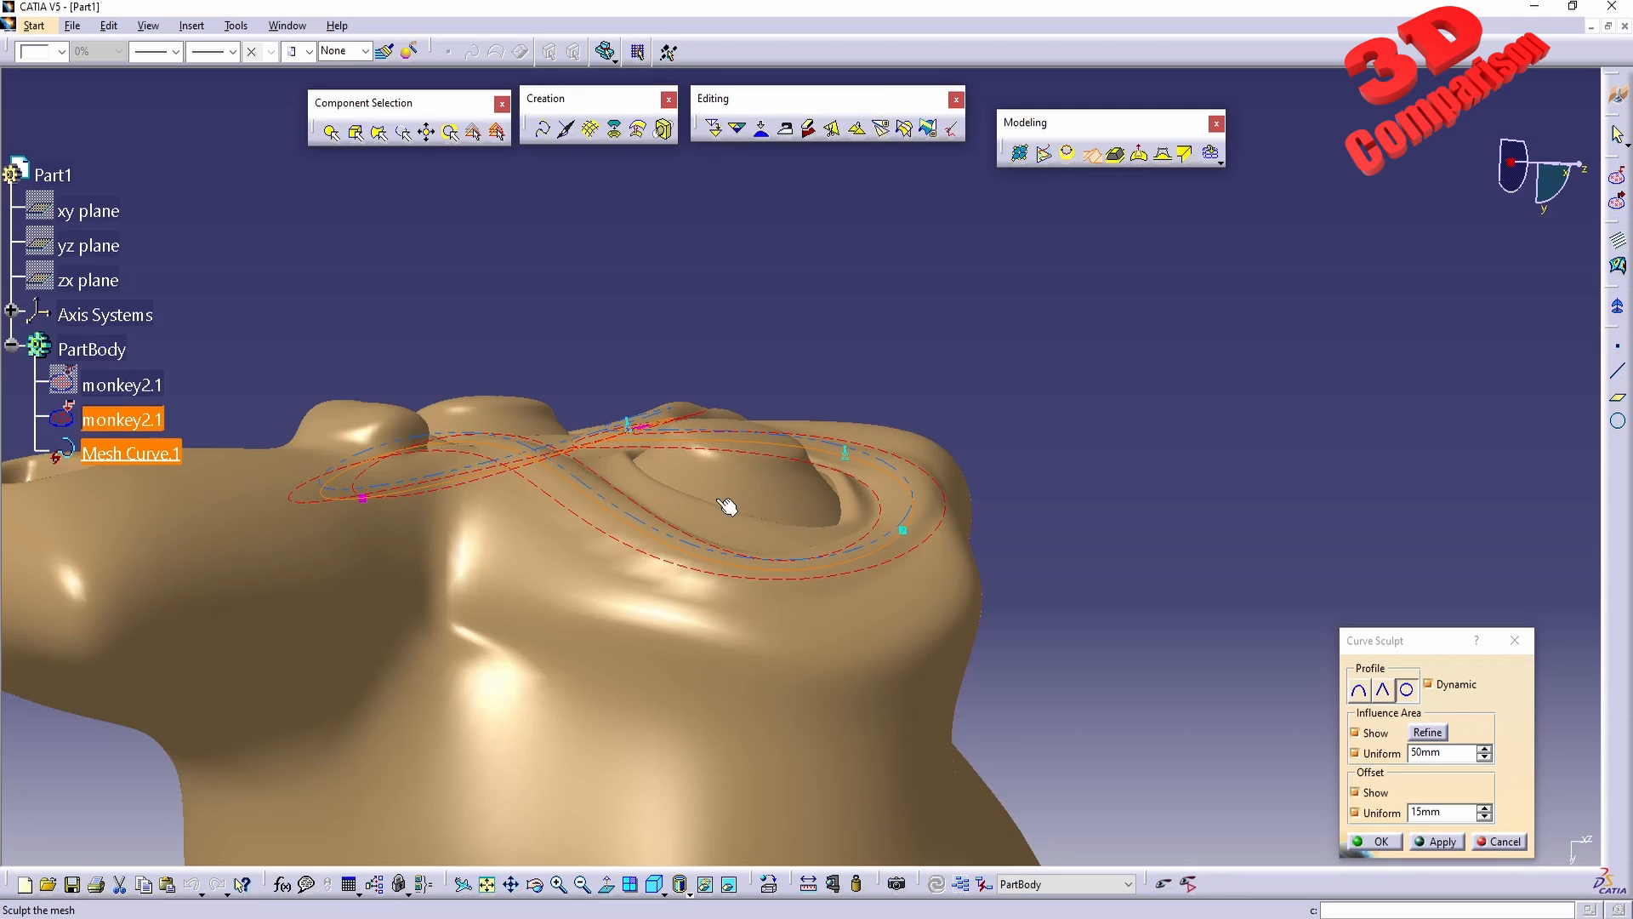
middle_click_drag(664, 475, 576, 573)
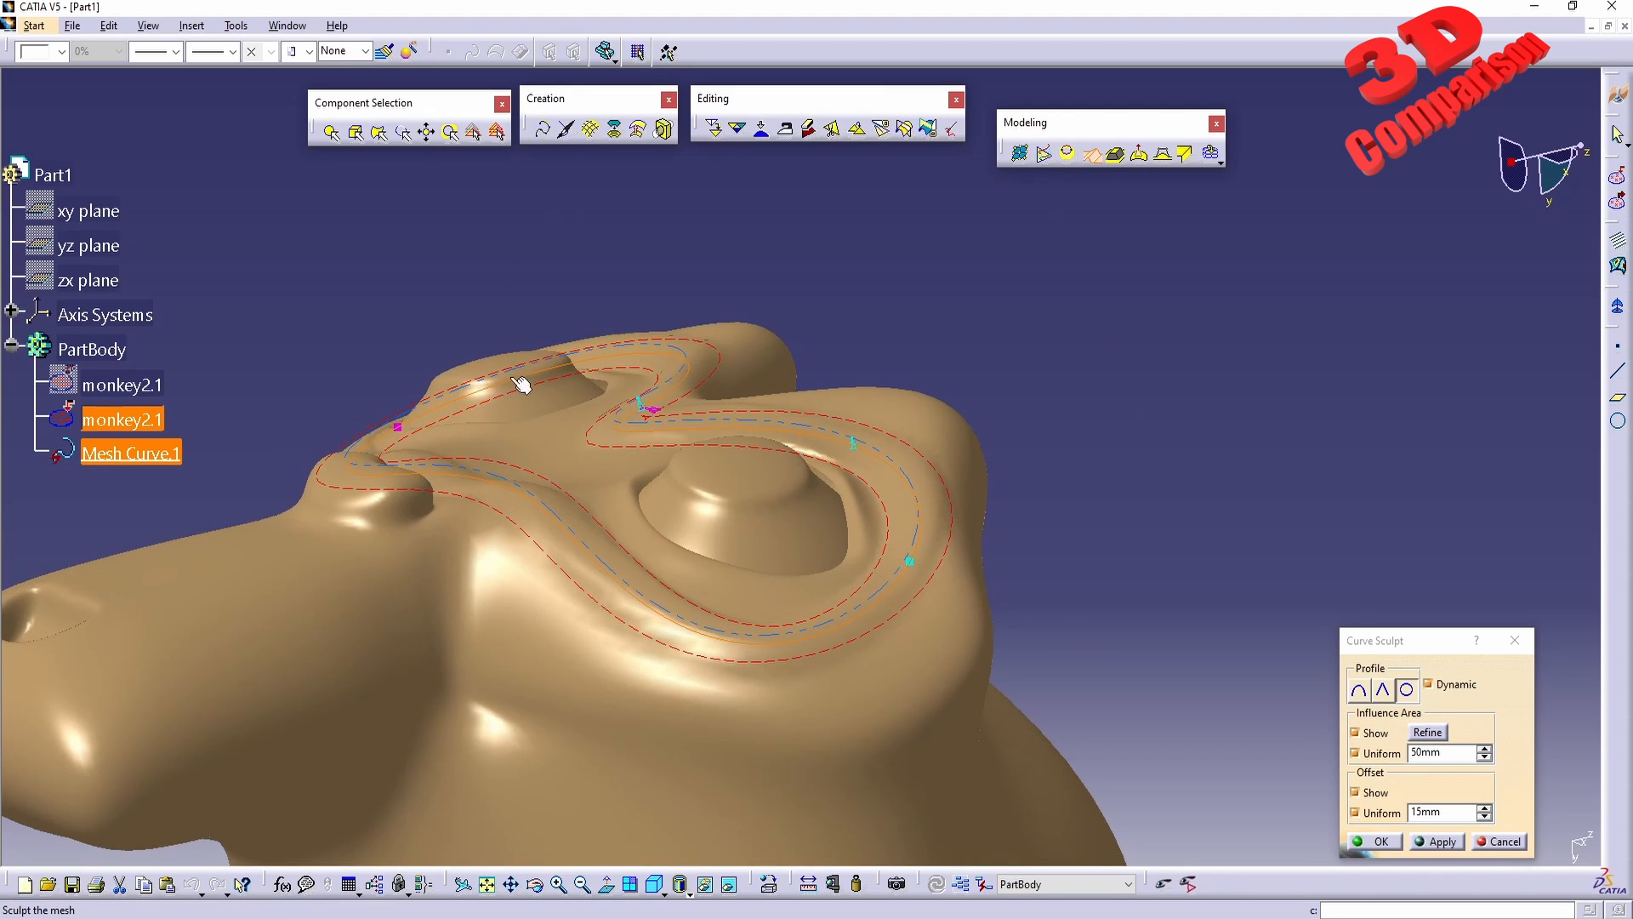
Set the sculpt's uniform offset to 200 mm.
double_click(1437, 809)
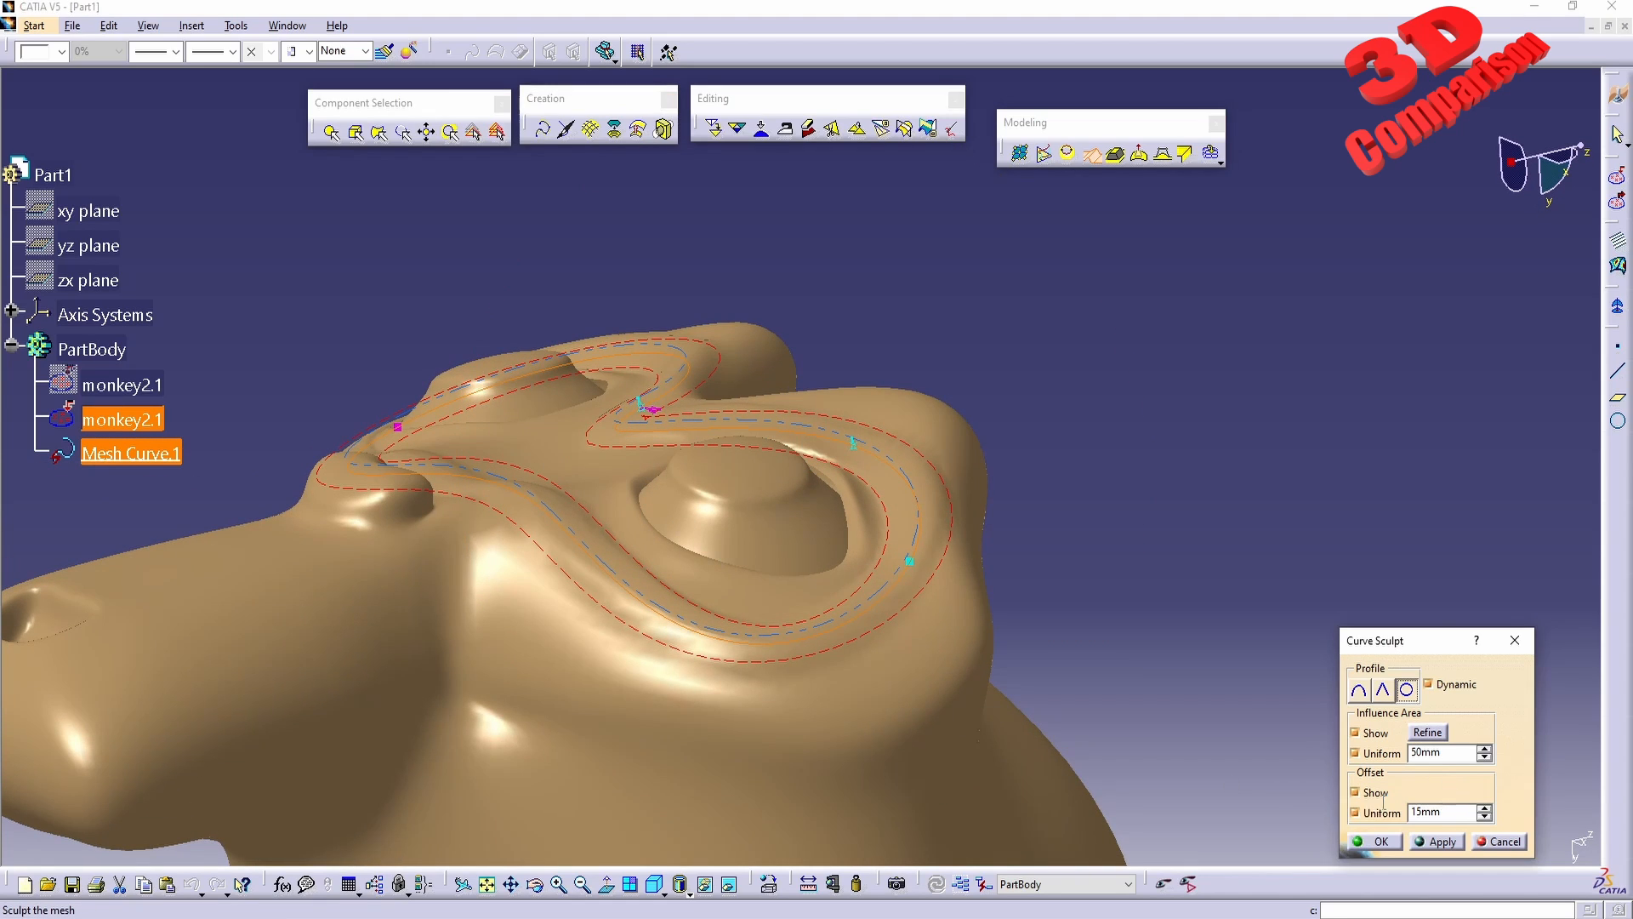
type("200")
left_click(851, 441)
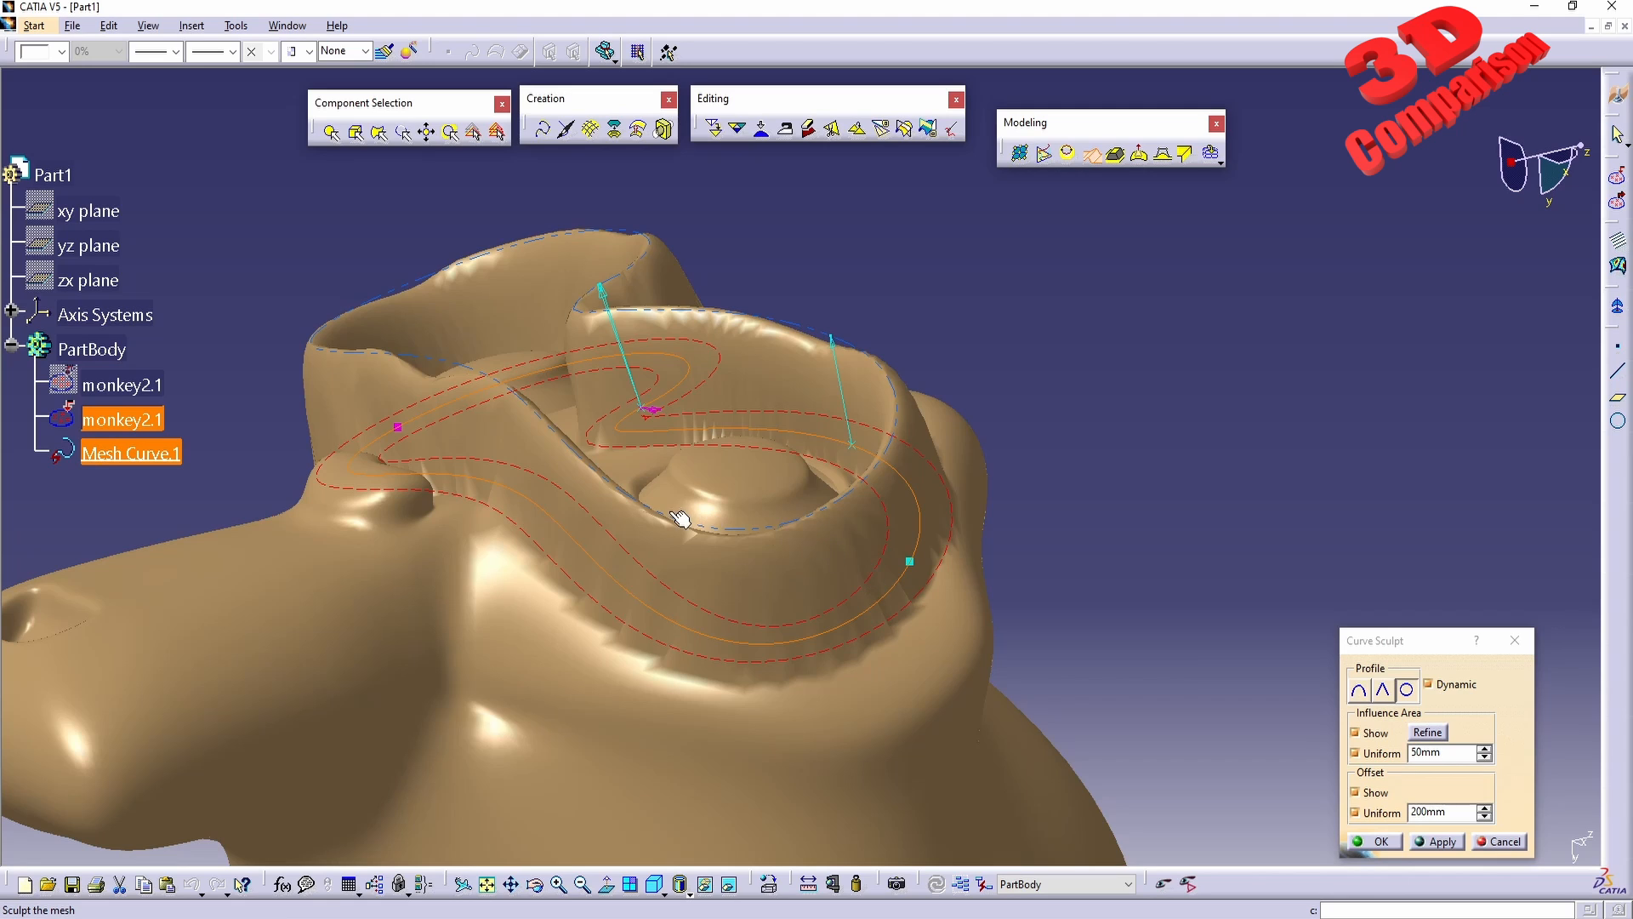
Adjust the offset direction above one eye, and add and tilt another direction manipulator above the other eye.
middle_click_drag(681, 521, 763, 556)
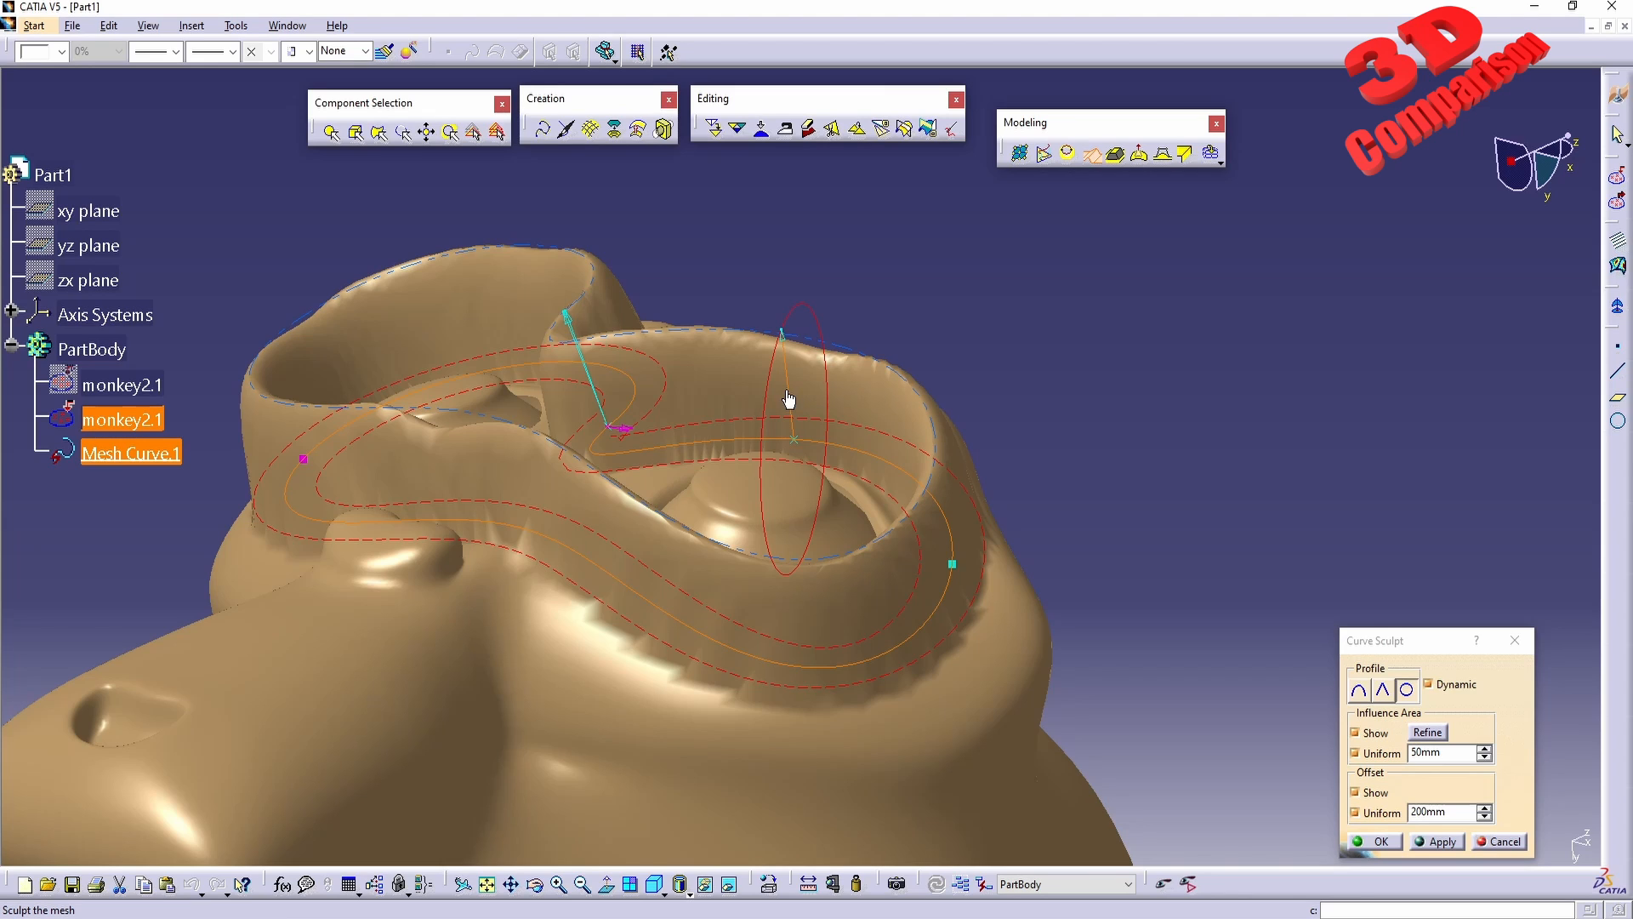
mouse_move(787, 392)
left_mouse_down()
mouse_move(785, 368)
mouse_move(831, 339)
mouse_move(776, 383)
mouse_move(767, 432)
mouse_move(777, 384)
mouse_move(842, 366)
mouse_move(837, 349)
mouse_move(795, 392)
mouse_move(781, 374)
mouse_move(794, 386)
left_mouse_up()
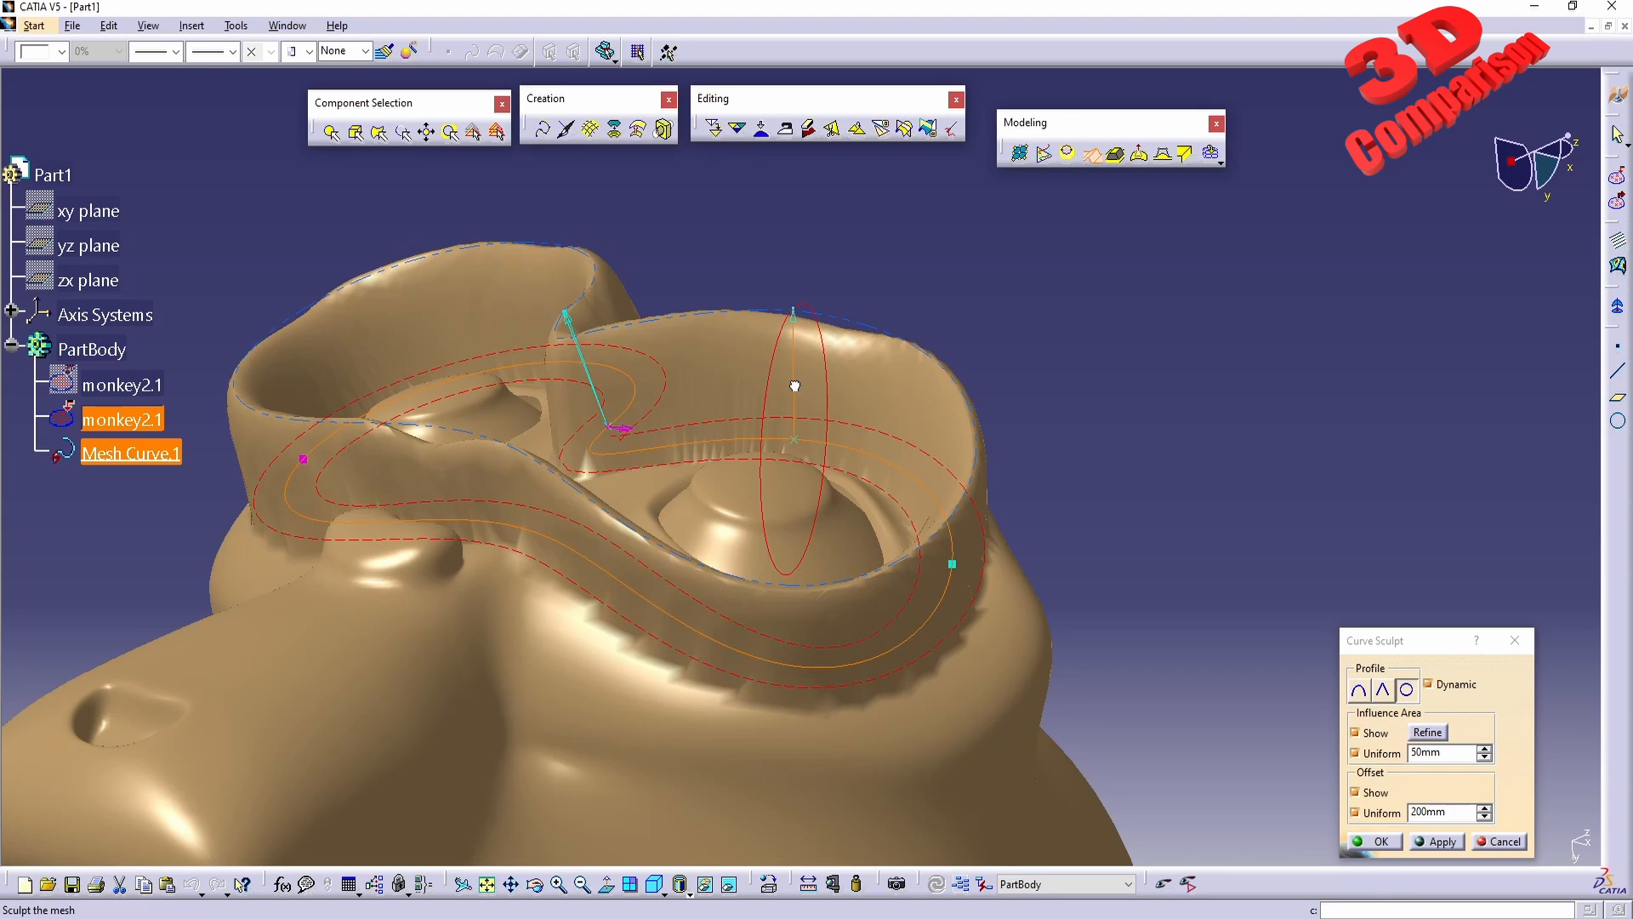
middle_click_drag(794, 386, 762, 565)
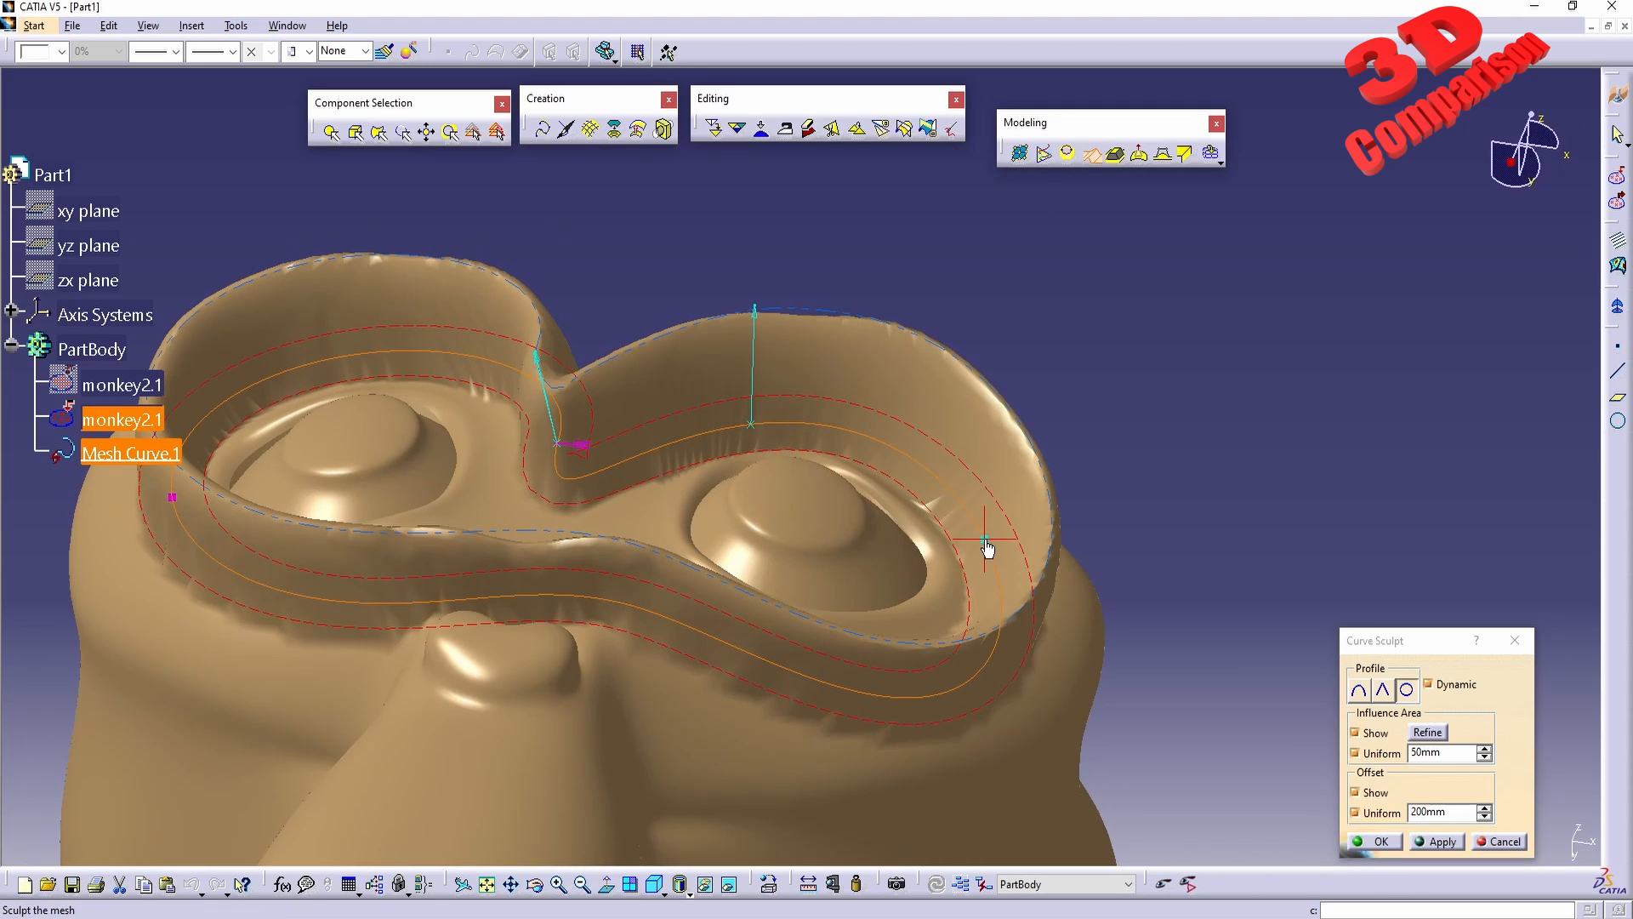
mouse_move(987, 549)
left_mouse_down()
mouse_move(940, 512)
mouse_move(410, 366)
mouse_move(407, 386)
mouse_move(398, 324)
left_mouse_up()
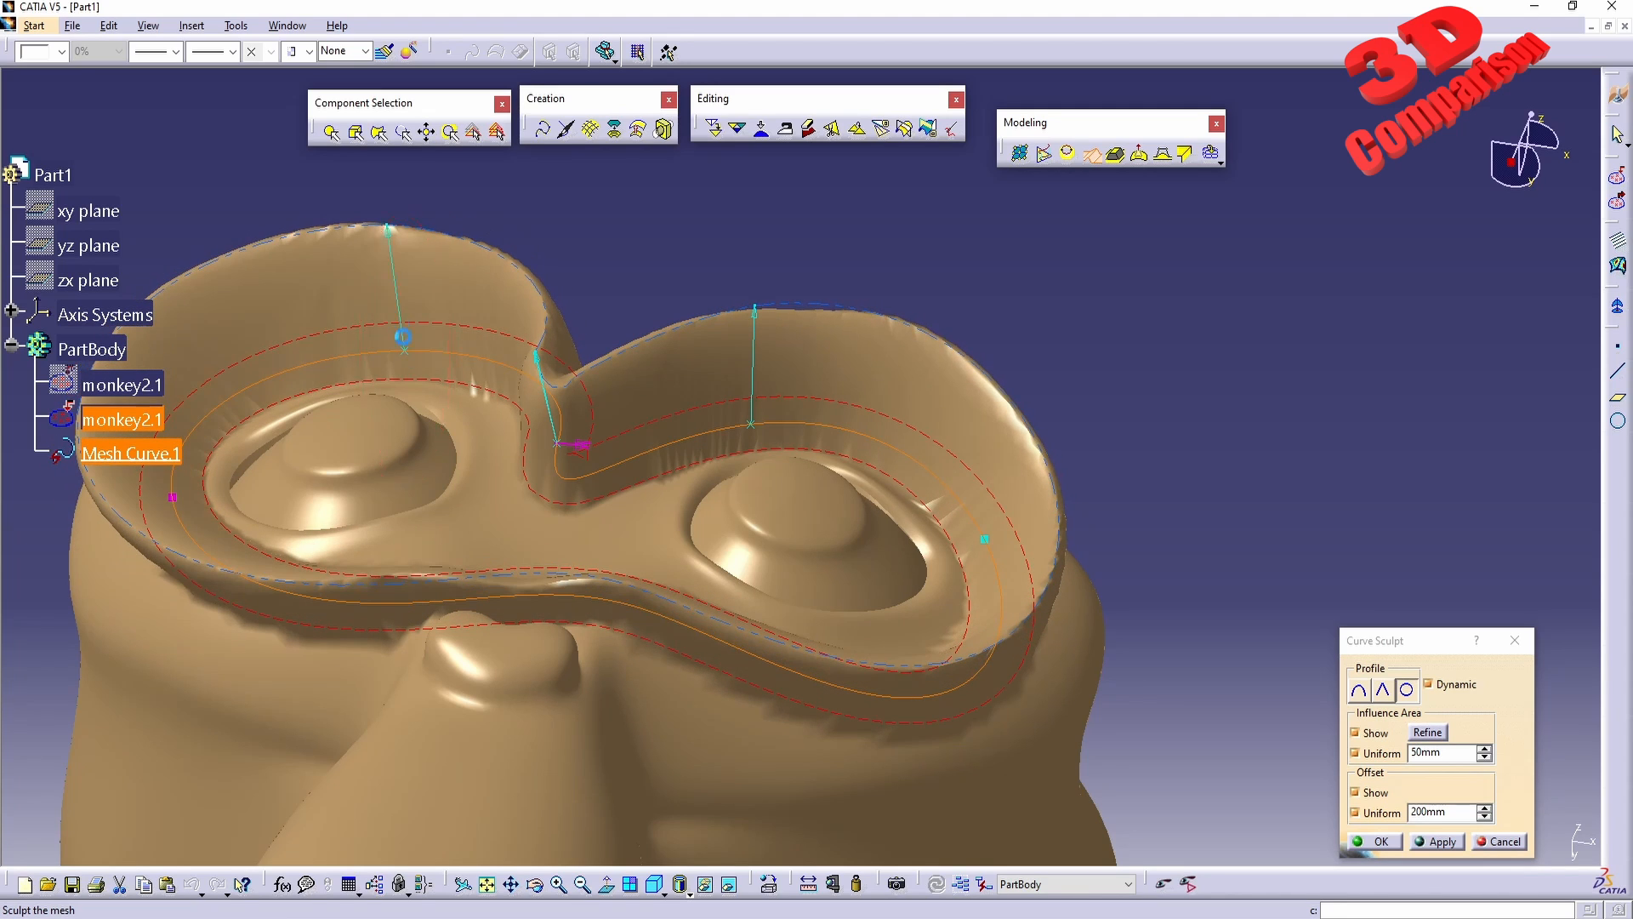
Examine the mesh along the rim above the eye, display it in Wireframe (NHR), and return to shaded display.
mouse_move(396, 549)
middle_mouse_down()
mouse_move(995, 668)
mouse_move(660, 690)
mouse_move(508, 656)
middle_mouse_up()
middle_click_drag(986, 425, 723, 579)
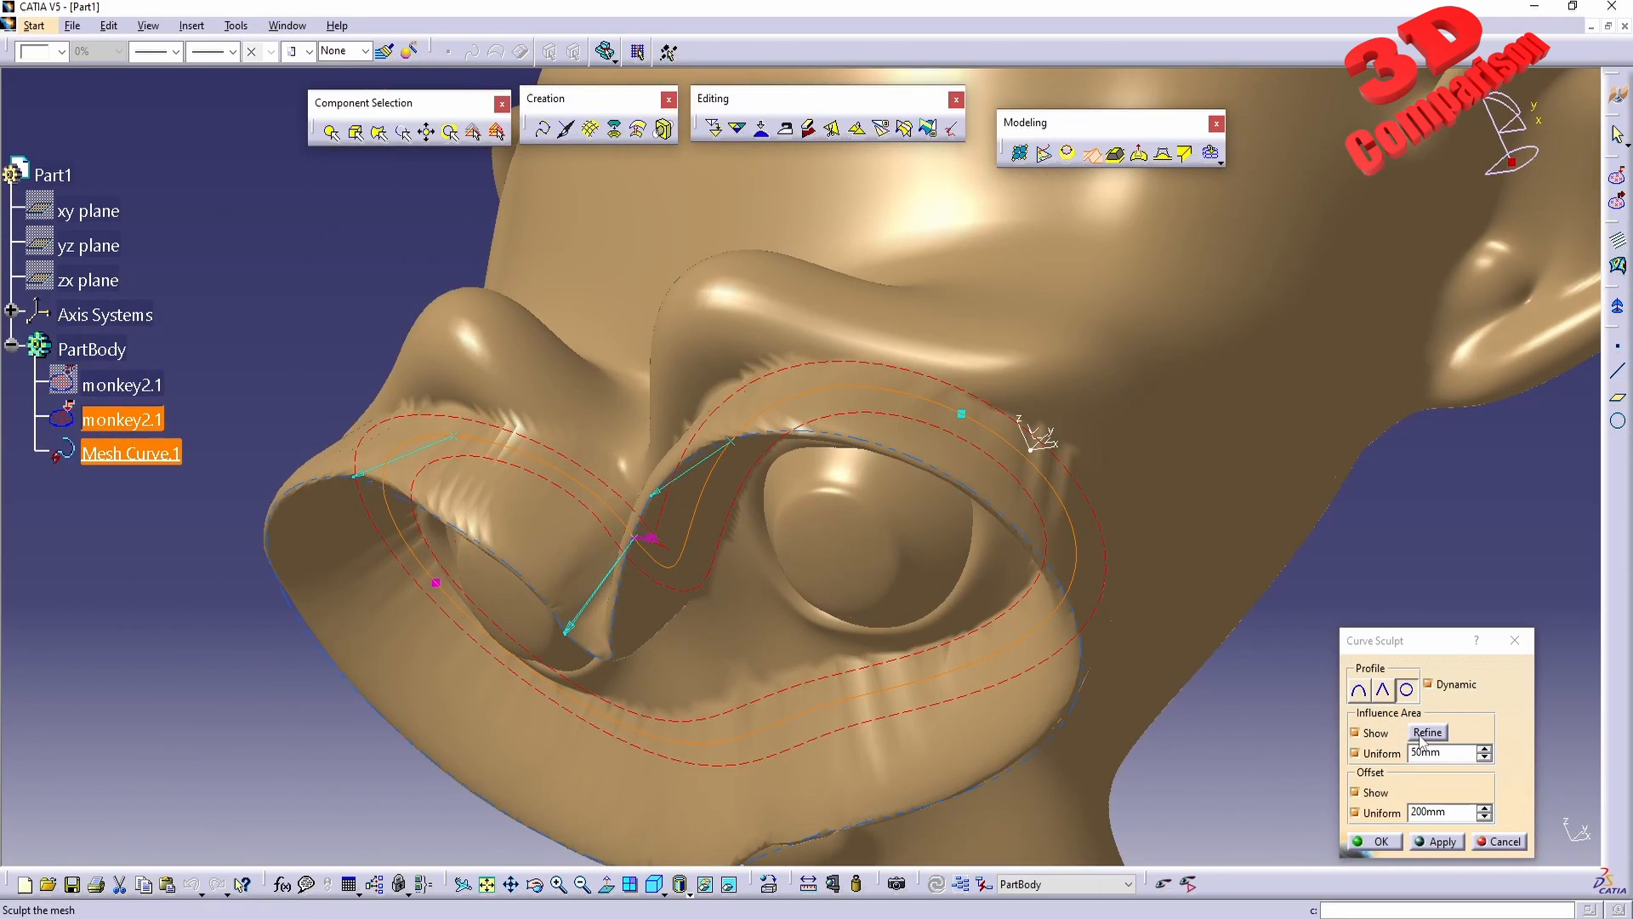
middle_click_drag(775, 402, 820, 238)
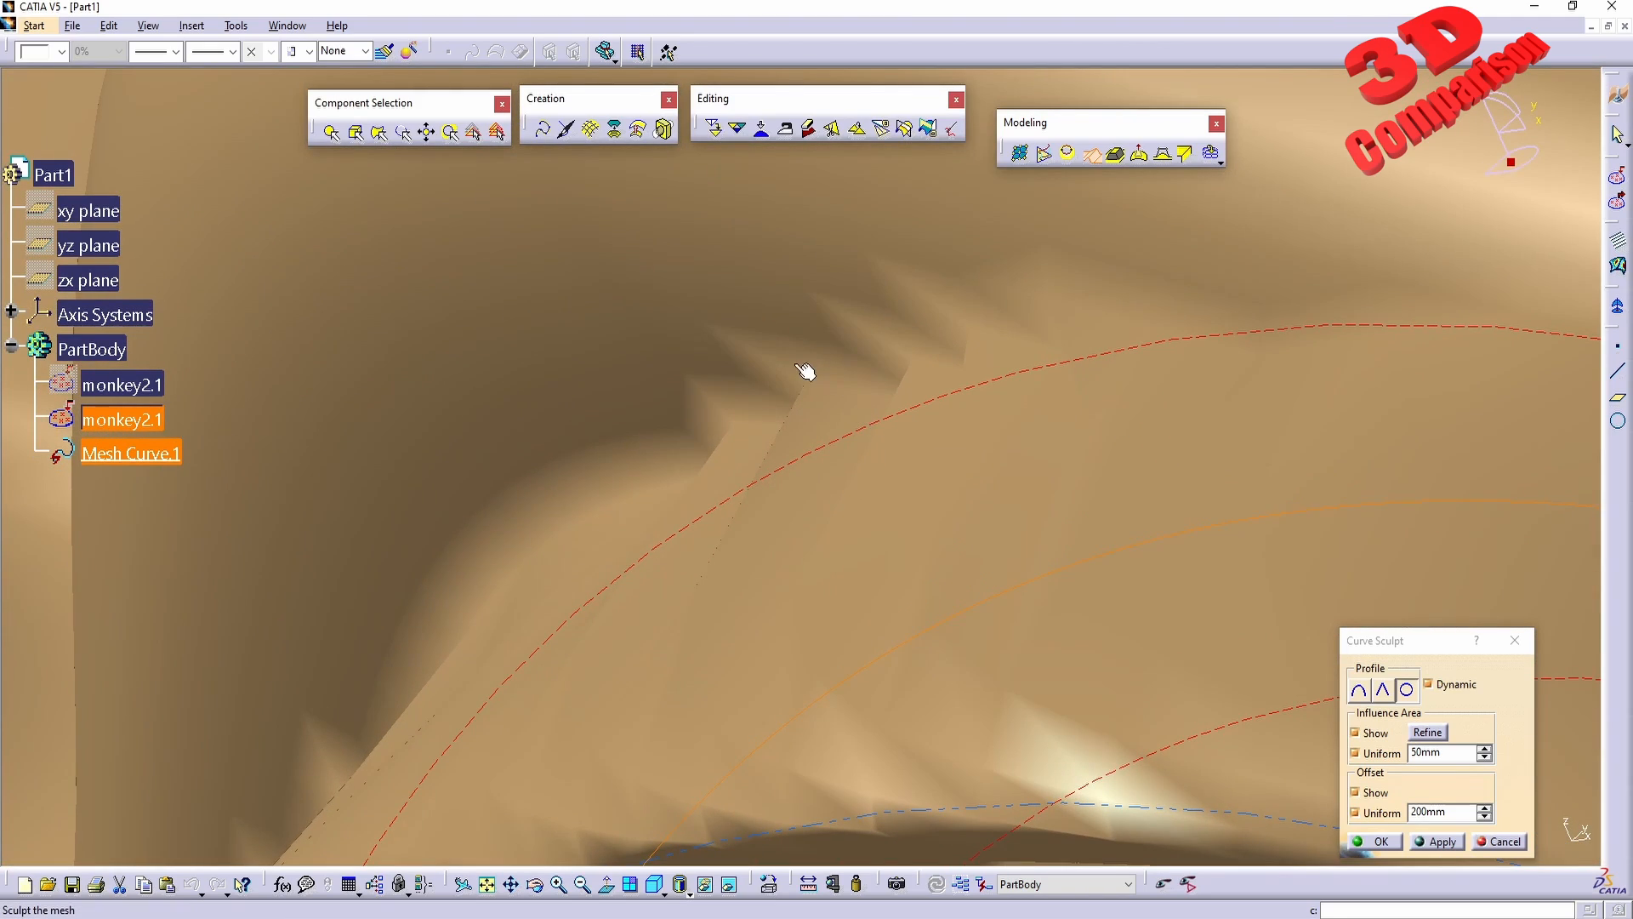
left_click(690, 893)
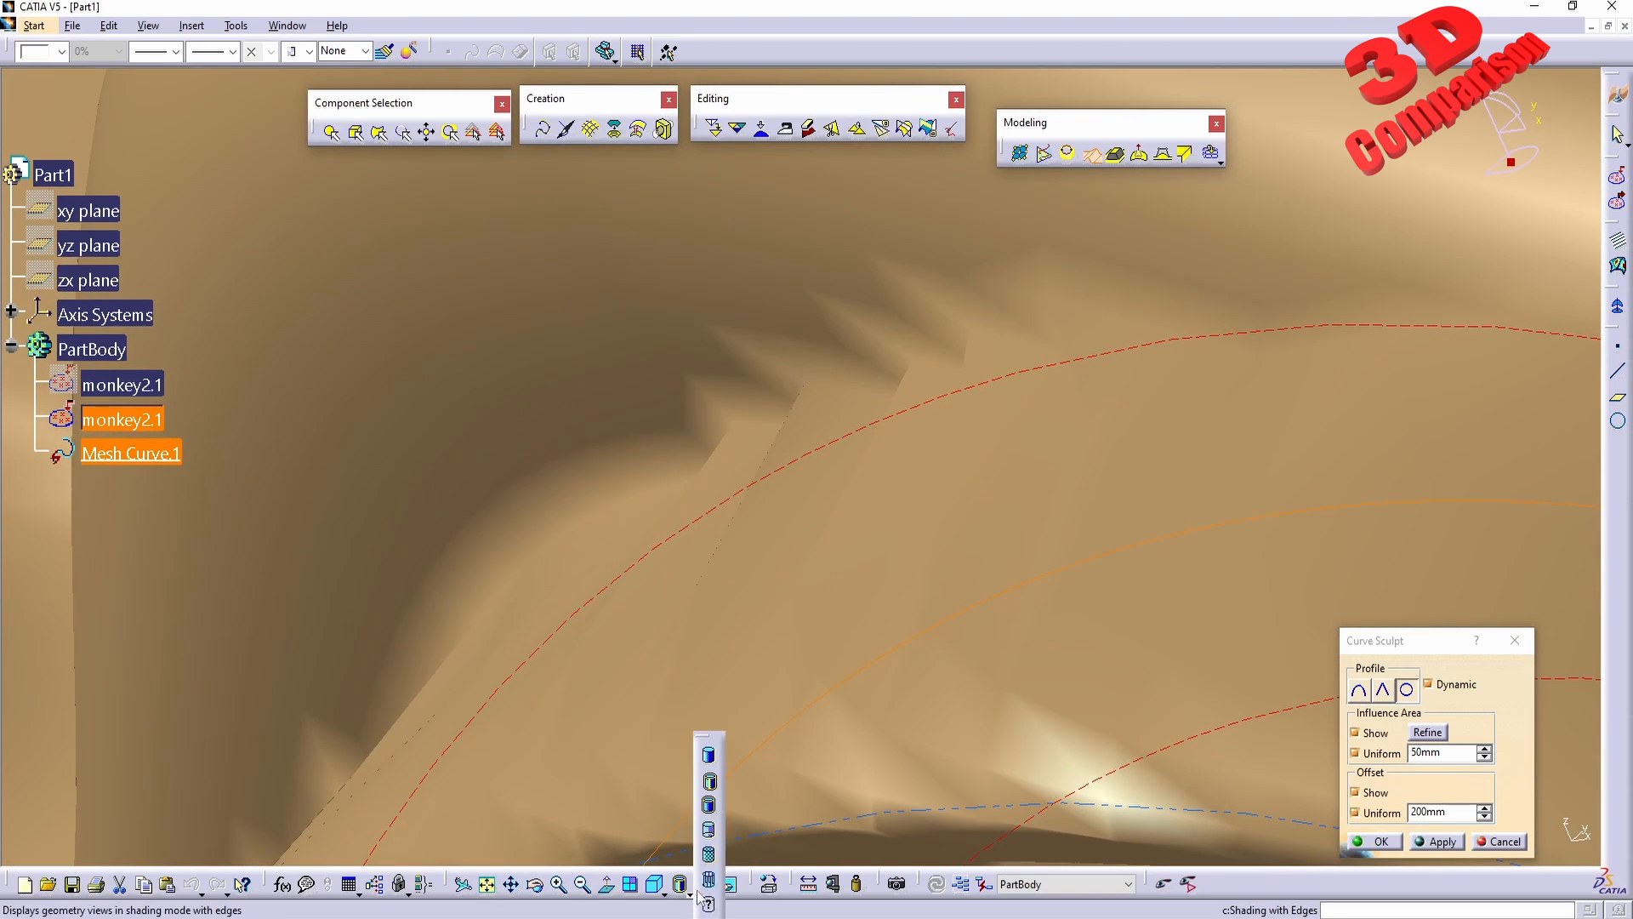
left_click(711, 884)
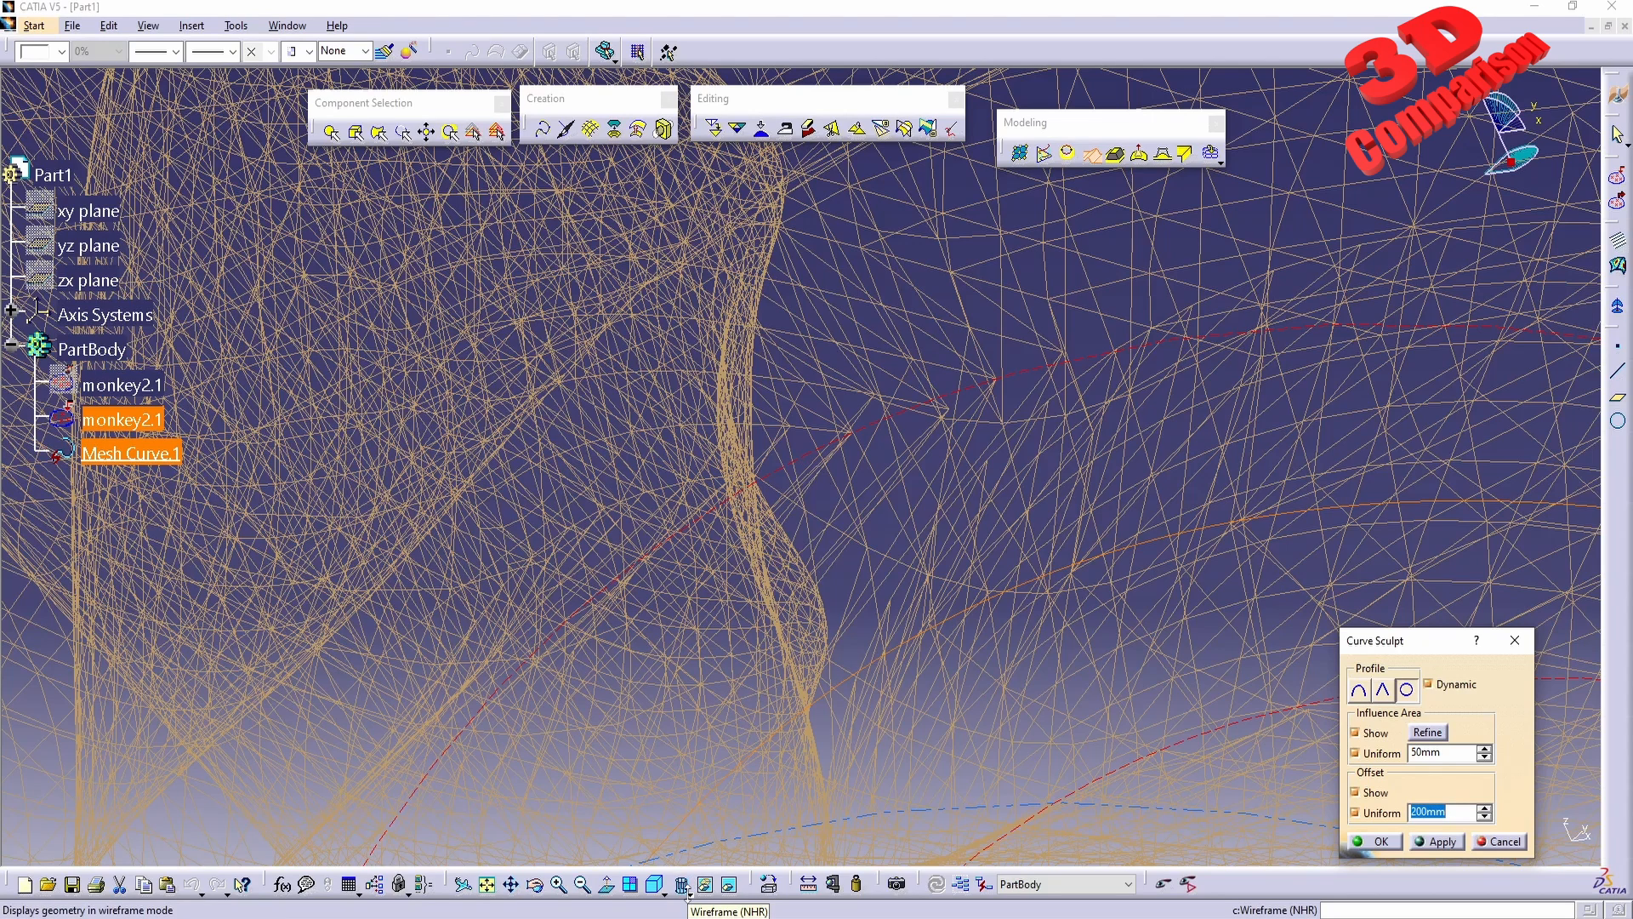
left_click(690, 893)
left_click(704, 780)
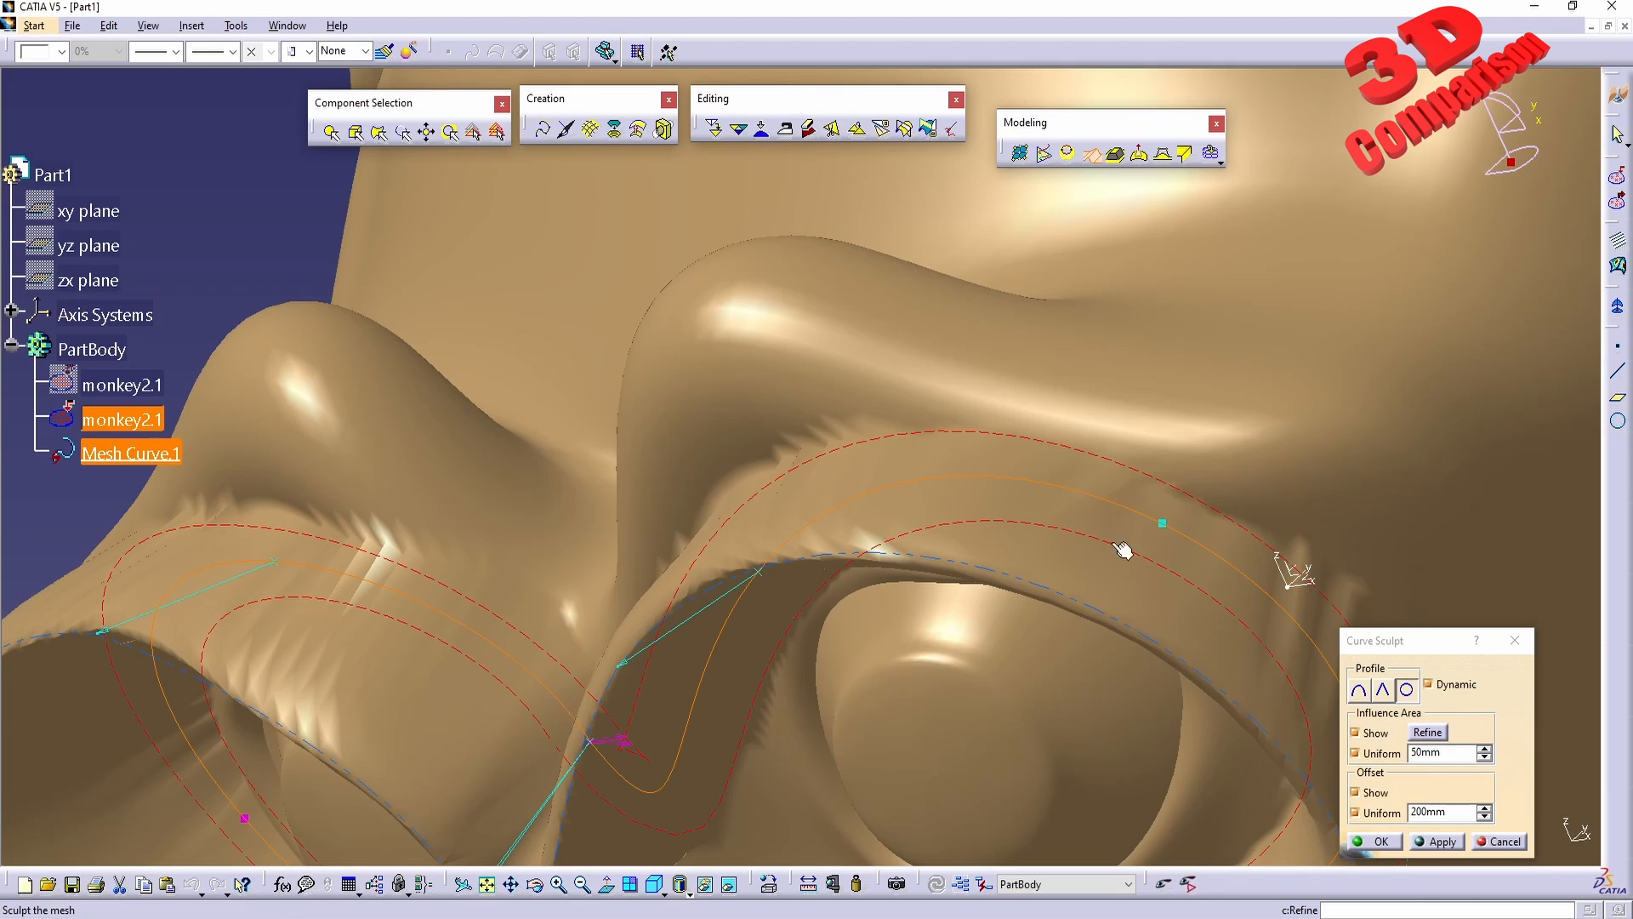
Refine the mesh in the influence area twice and inspect the rim above the eyes.
left_click(1435, 733)
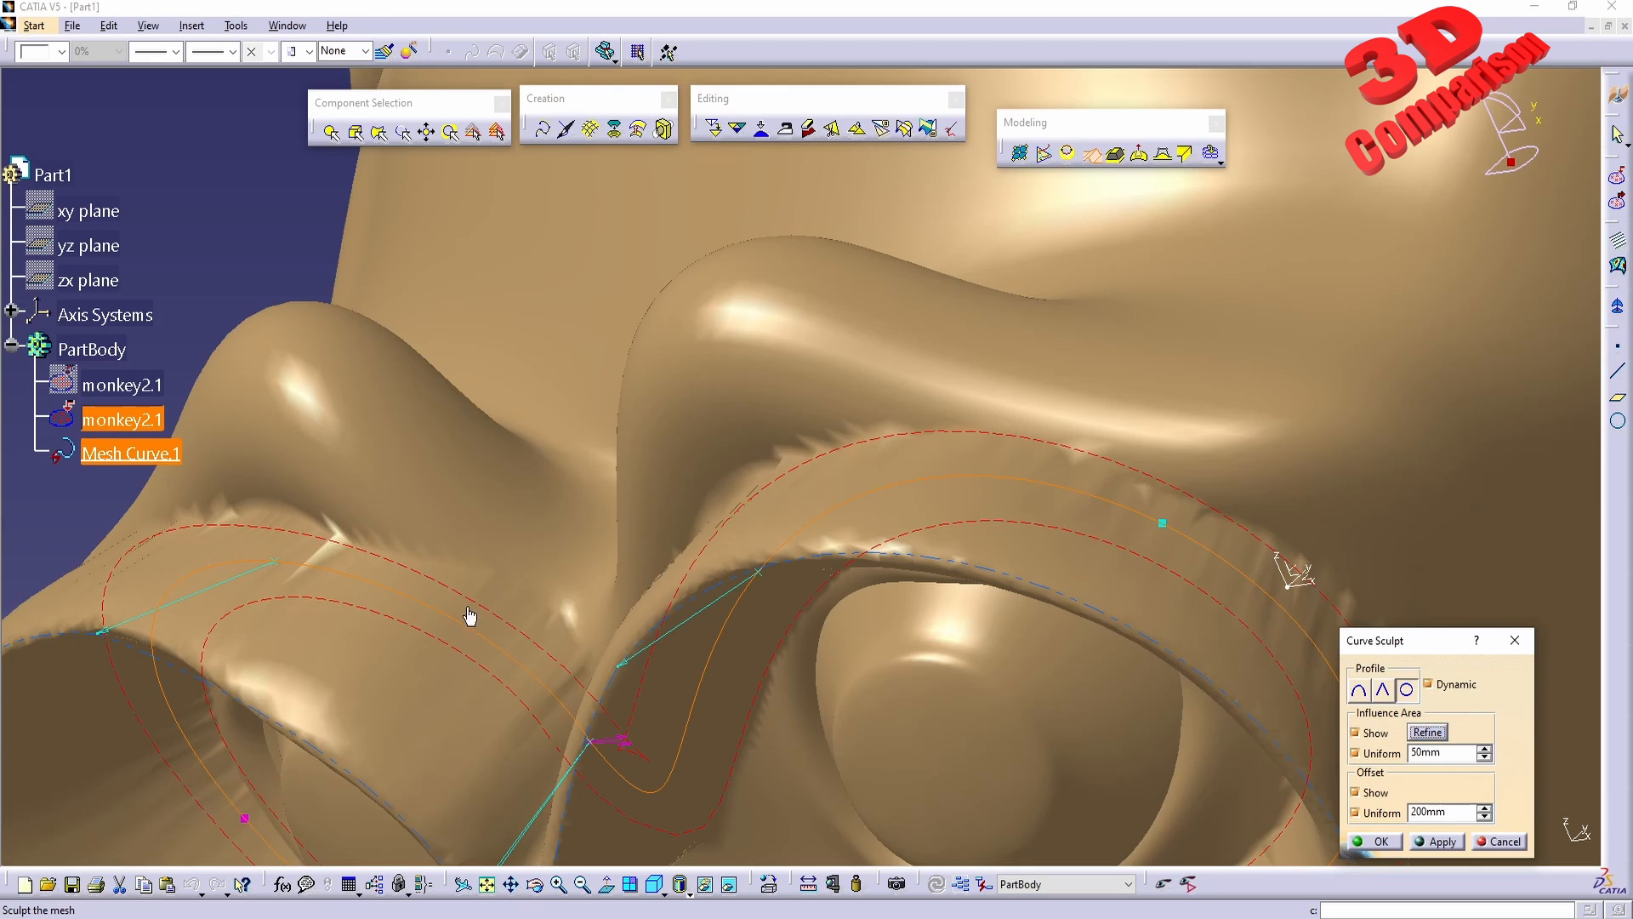
middle_click_drag(293, 600, 760, 409)
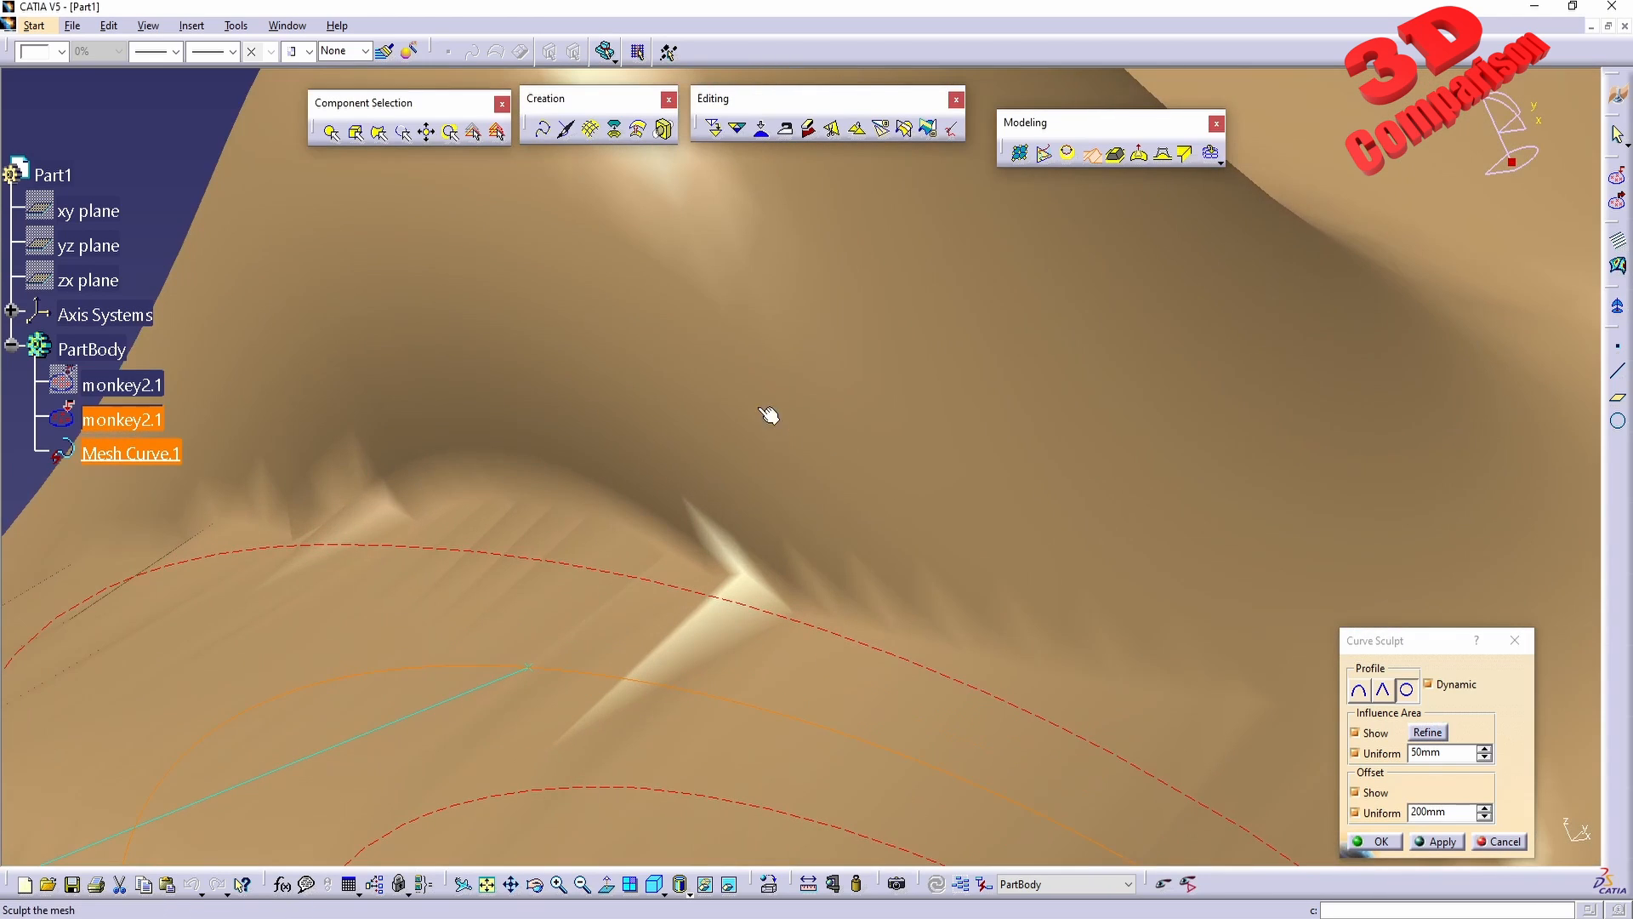
left_click(1428, 733)
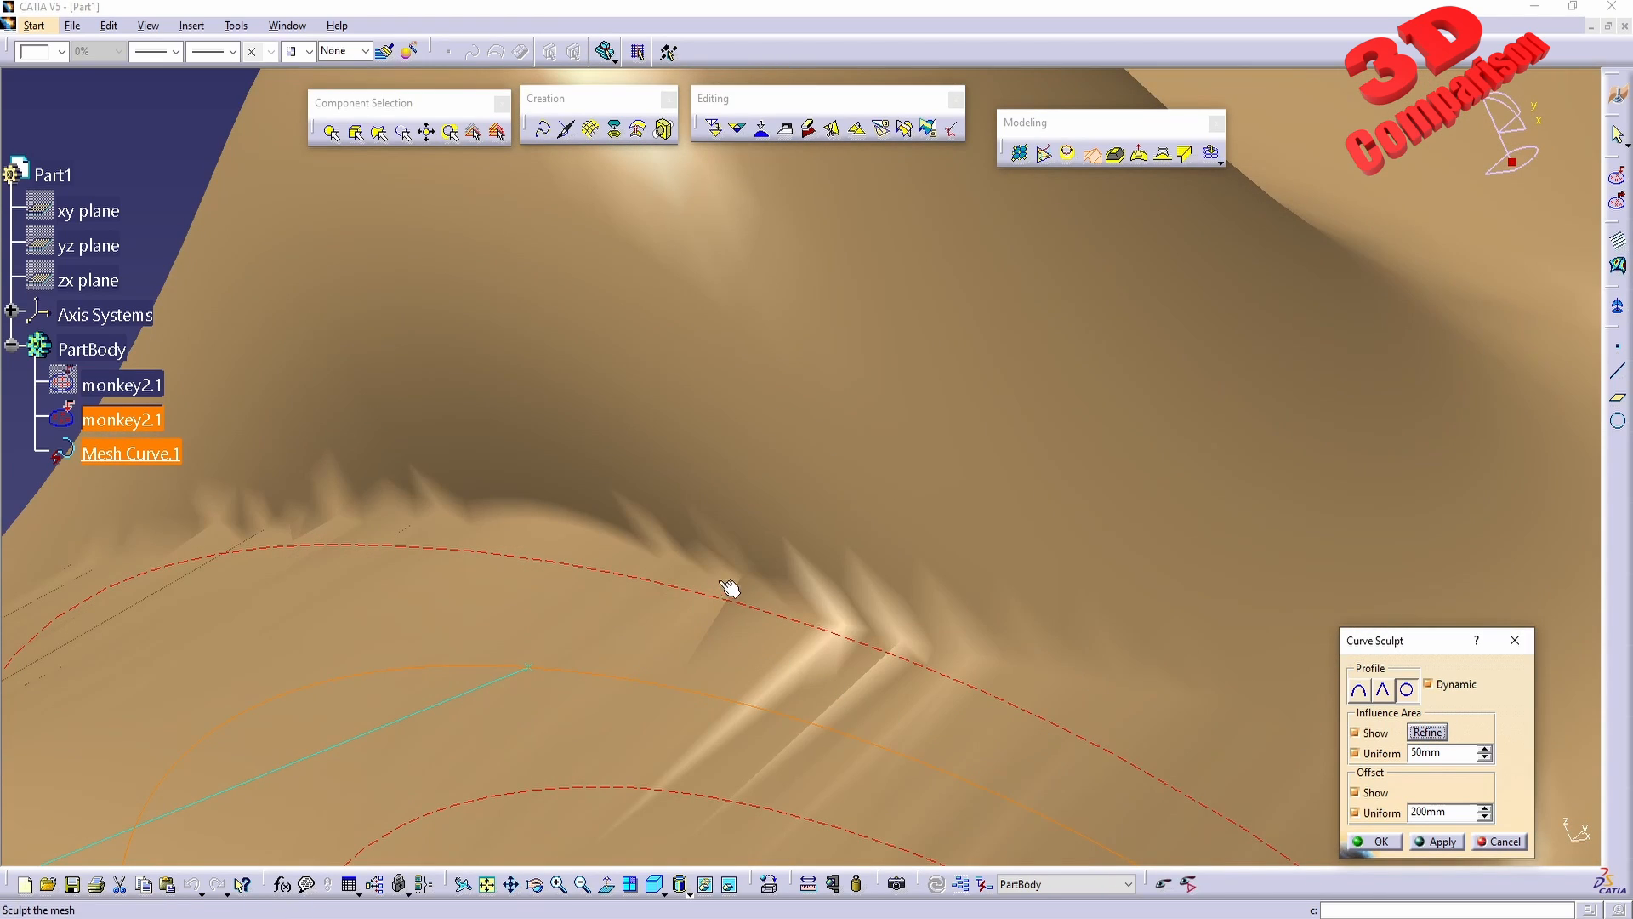
middle_click_drag(725, 648, 637, 344)
middle_click_drag(1043, 630, 910, 535)
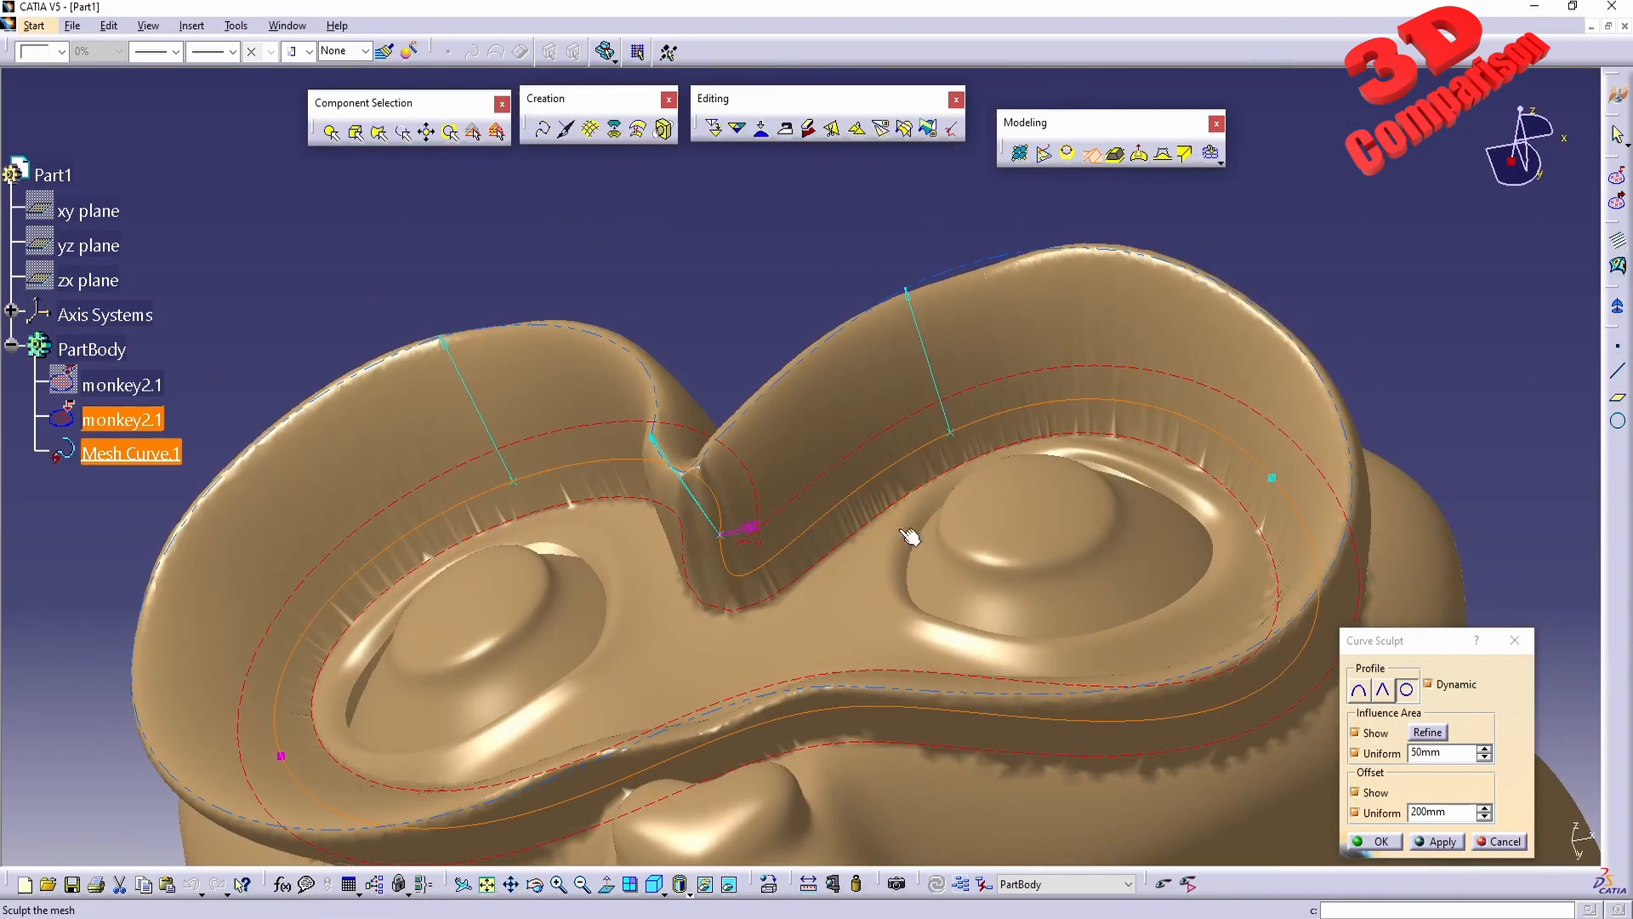
Try the pointed and smooth profiles on the raised rim, and return to the circular profile.
left_click(1383, 690)
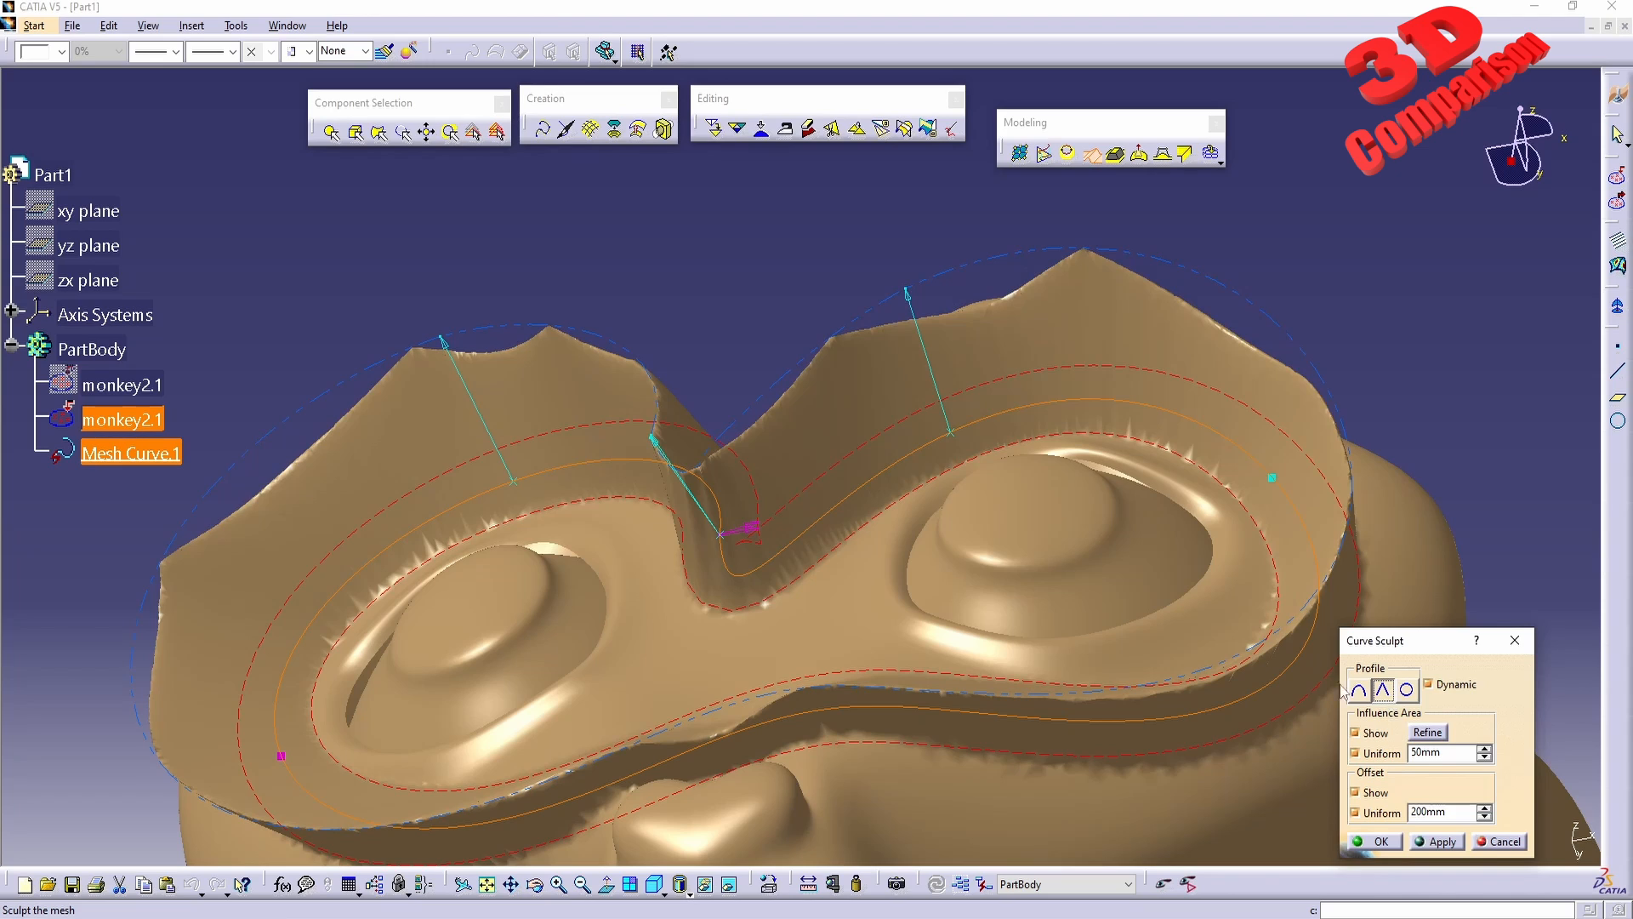
middle_click_drag(868, 601, 746, 419)
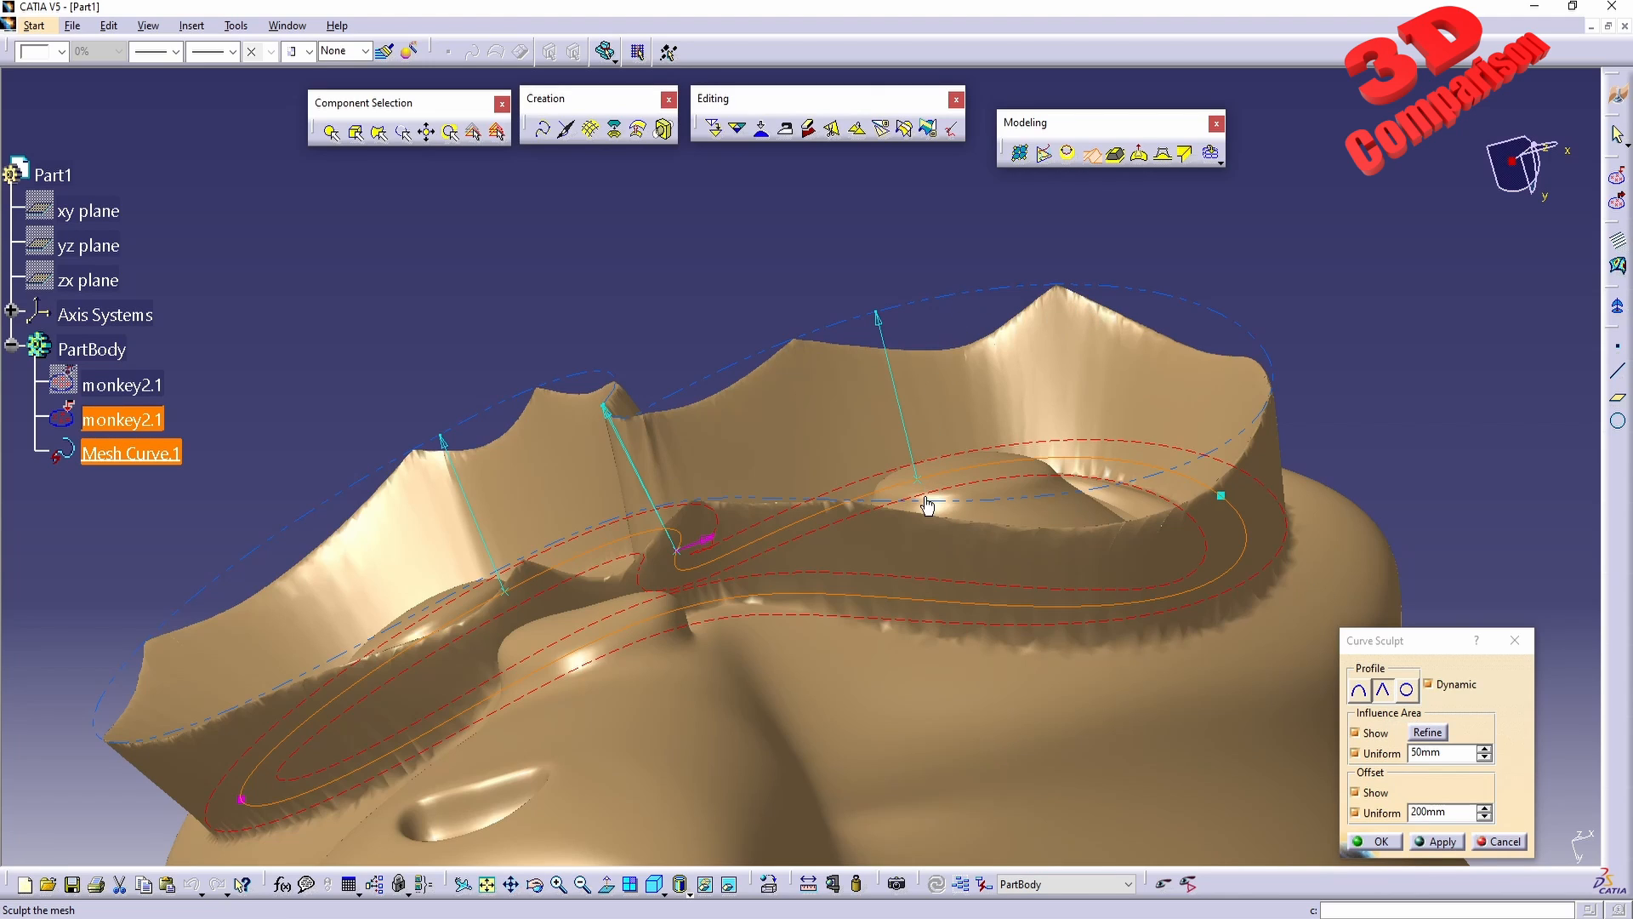
left_click(1365, 696)
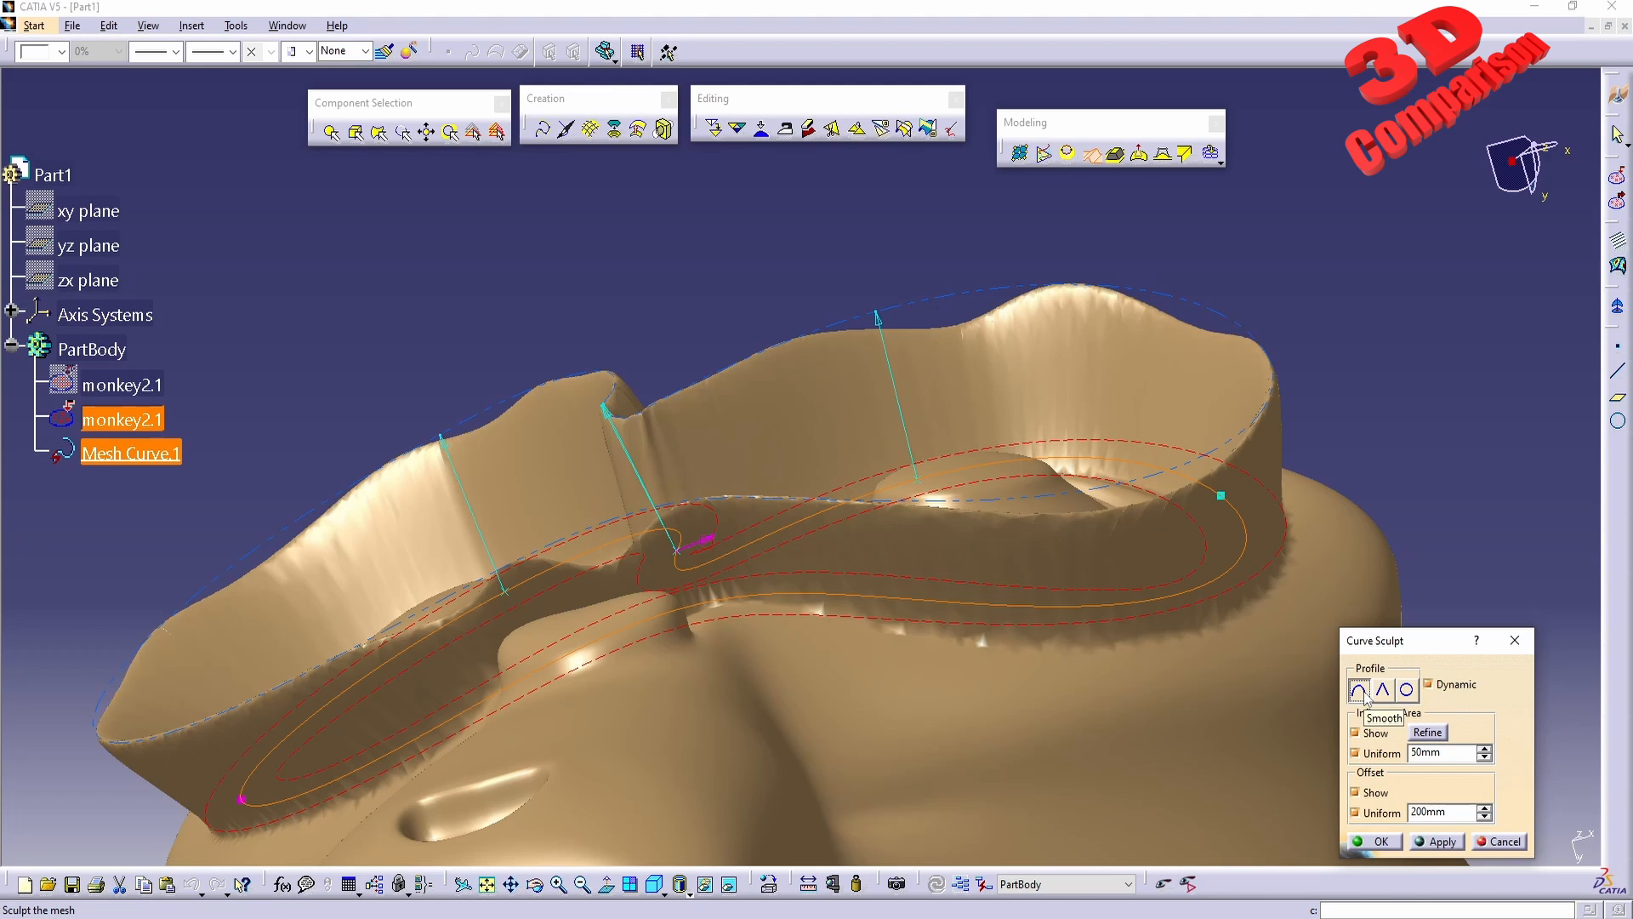
left_click(1407, 691)
Adjust the offset direction at a manipulator on the eye curve to flare the raised rim outward.
middle_click_drag(791, 422, 922, 514)
left_click_drag(909, 476, 906, 457)
middle_click_drag(825, 587, 1169, 738)
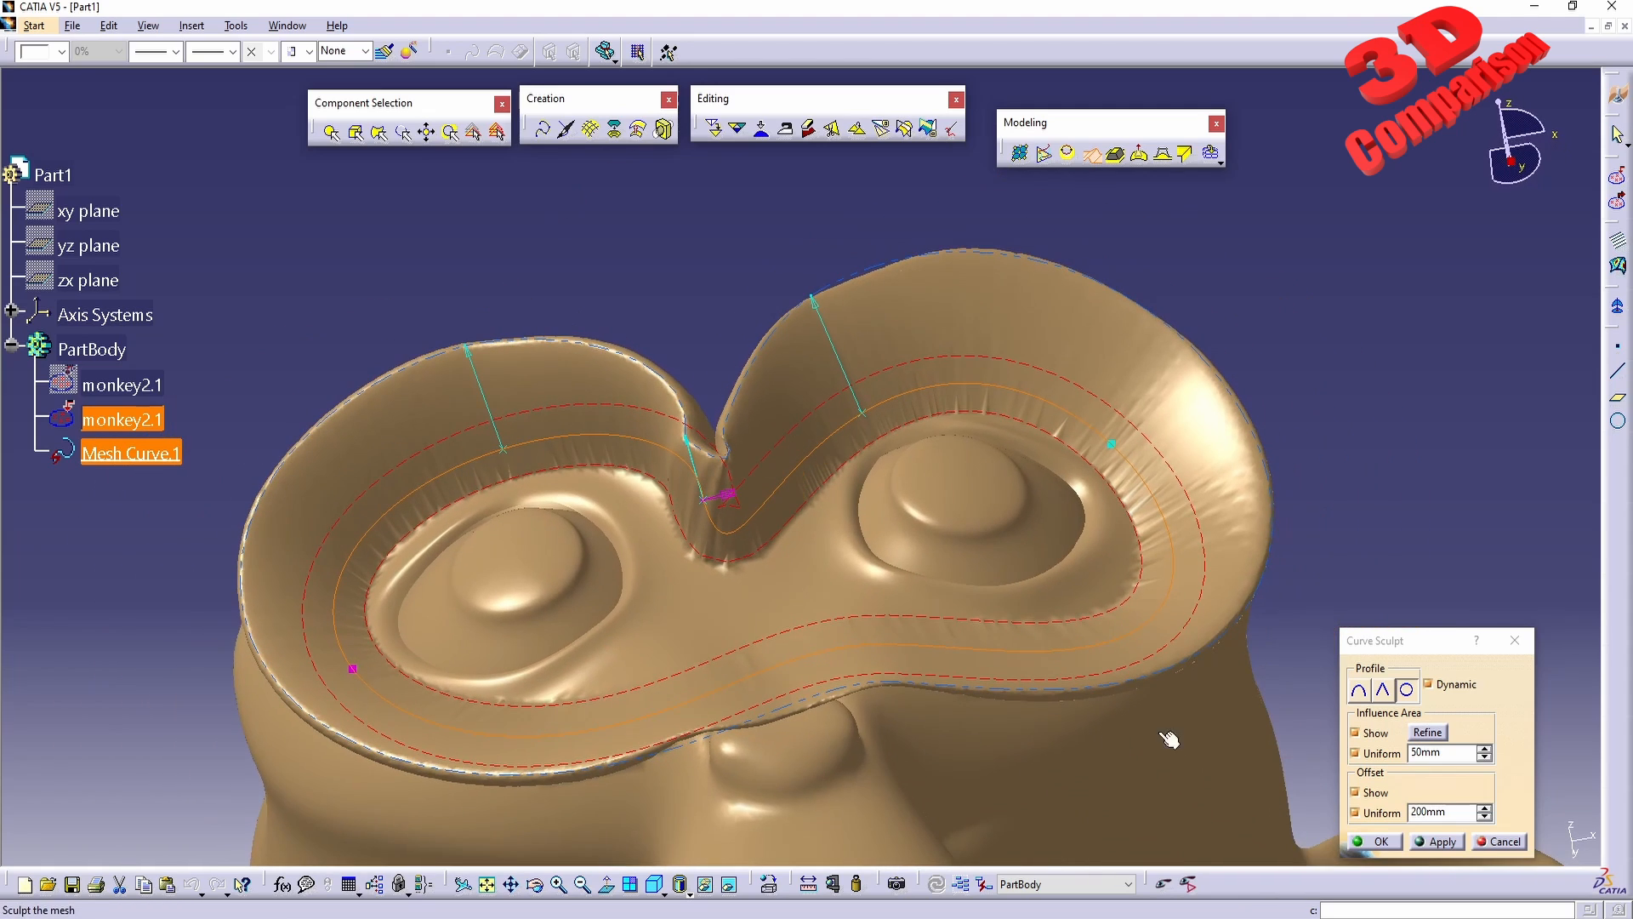
Set the sculpt's uniform offset to 5 mm.
double_click(1454, 813)
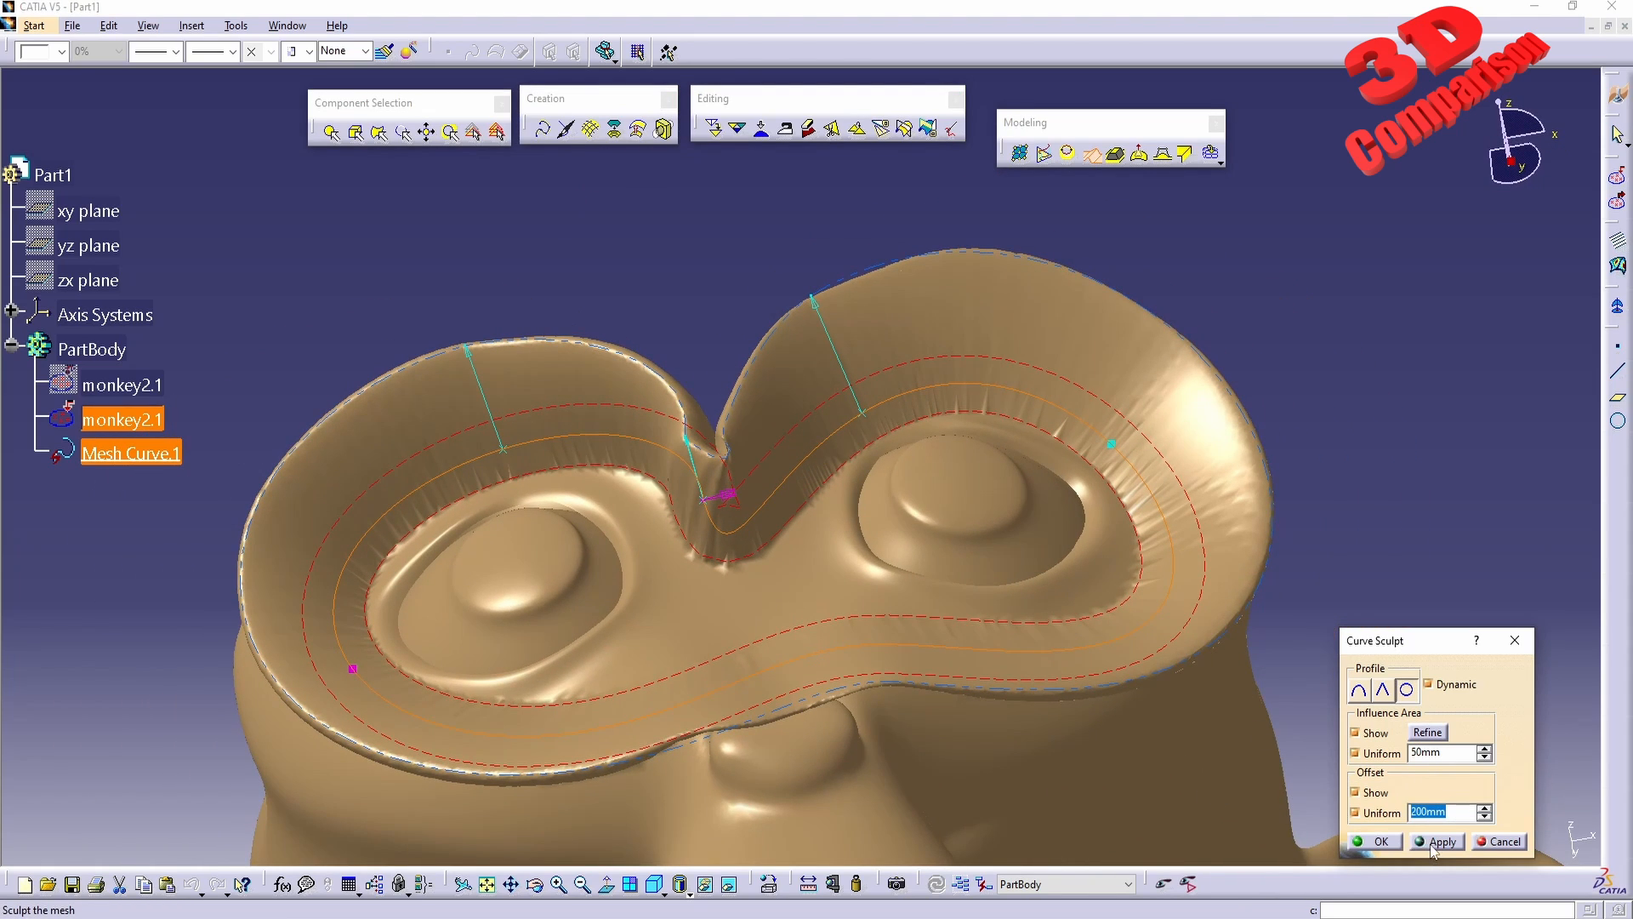
type("5")
left_click(1375, 474)
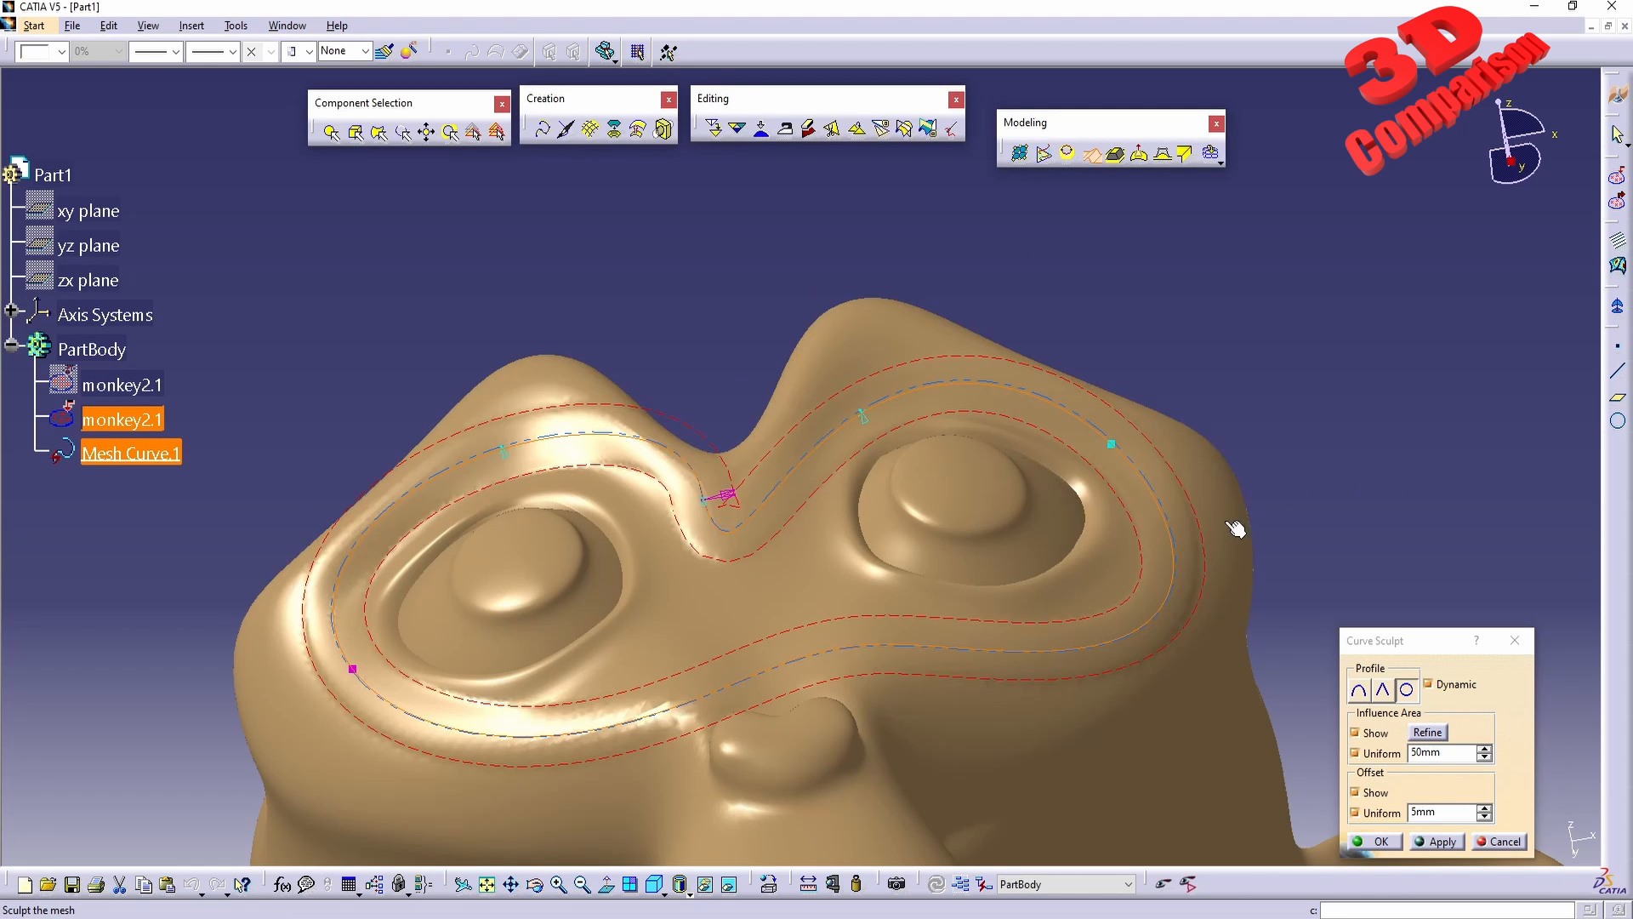
Set the sculpt's uniform offset to -5 mm and inspect the groove around the eyes.
mouse_move(1131, 567)
middle_mouse_down()
mouse_move(1082, 502)
mouse_move(899, 442)
mouse_move(693, 672)
middle_mouse_up()
double_click(1456, 812)
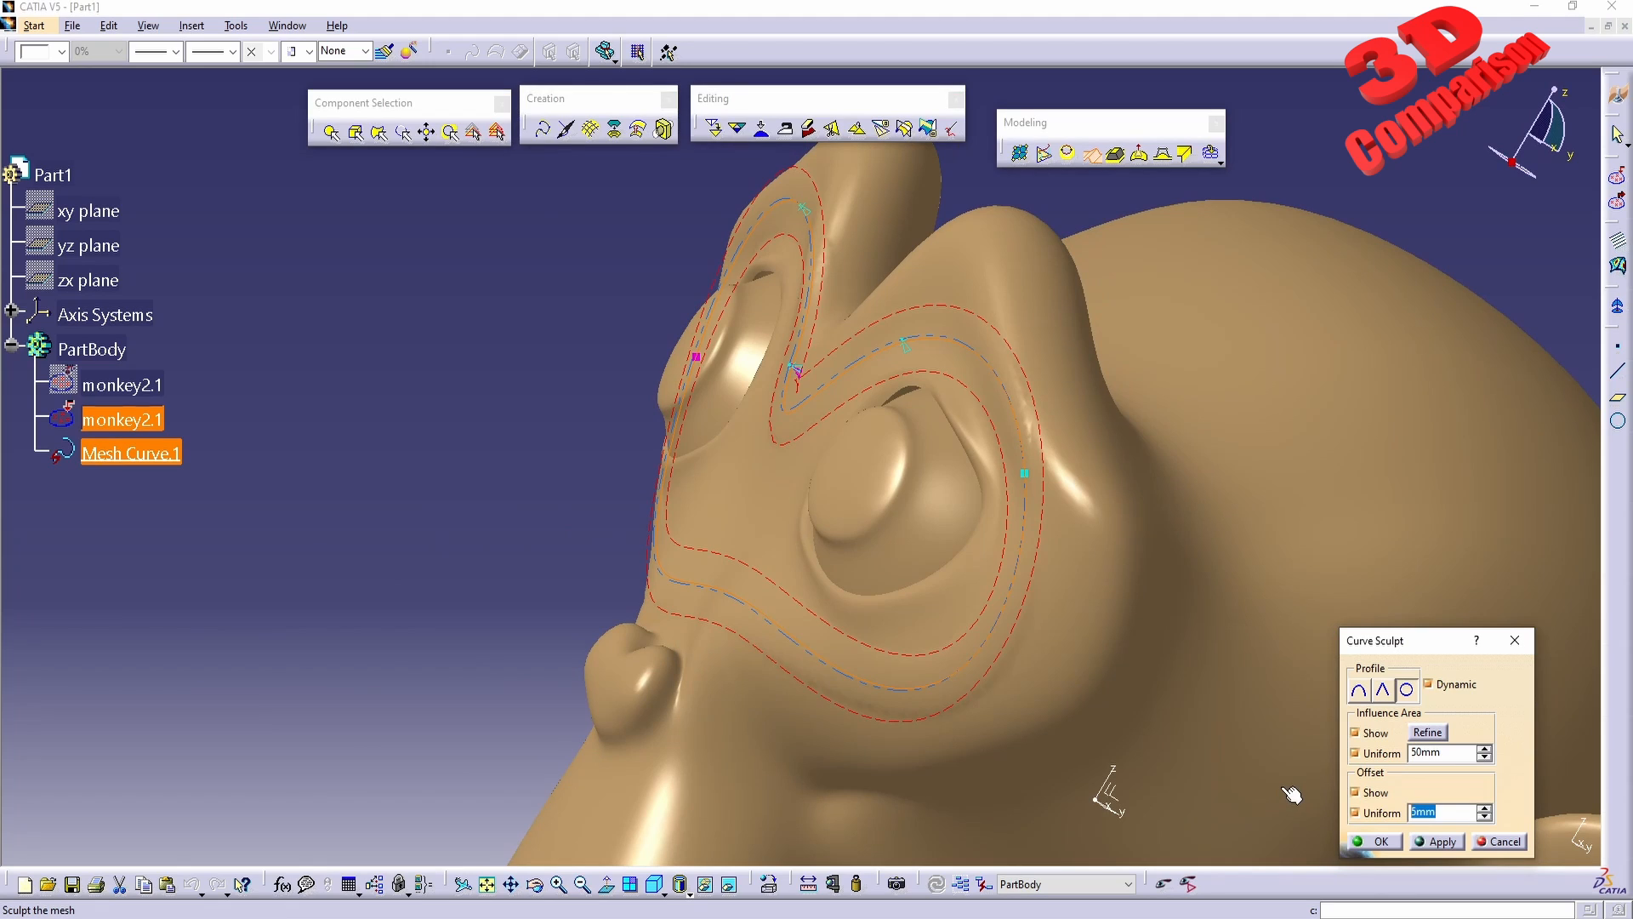
type("-5")
key("Return")
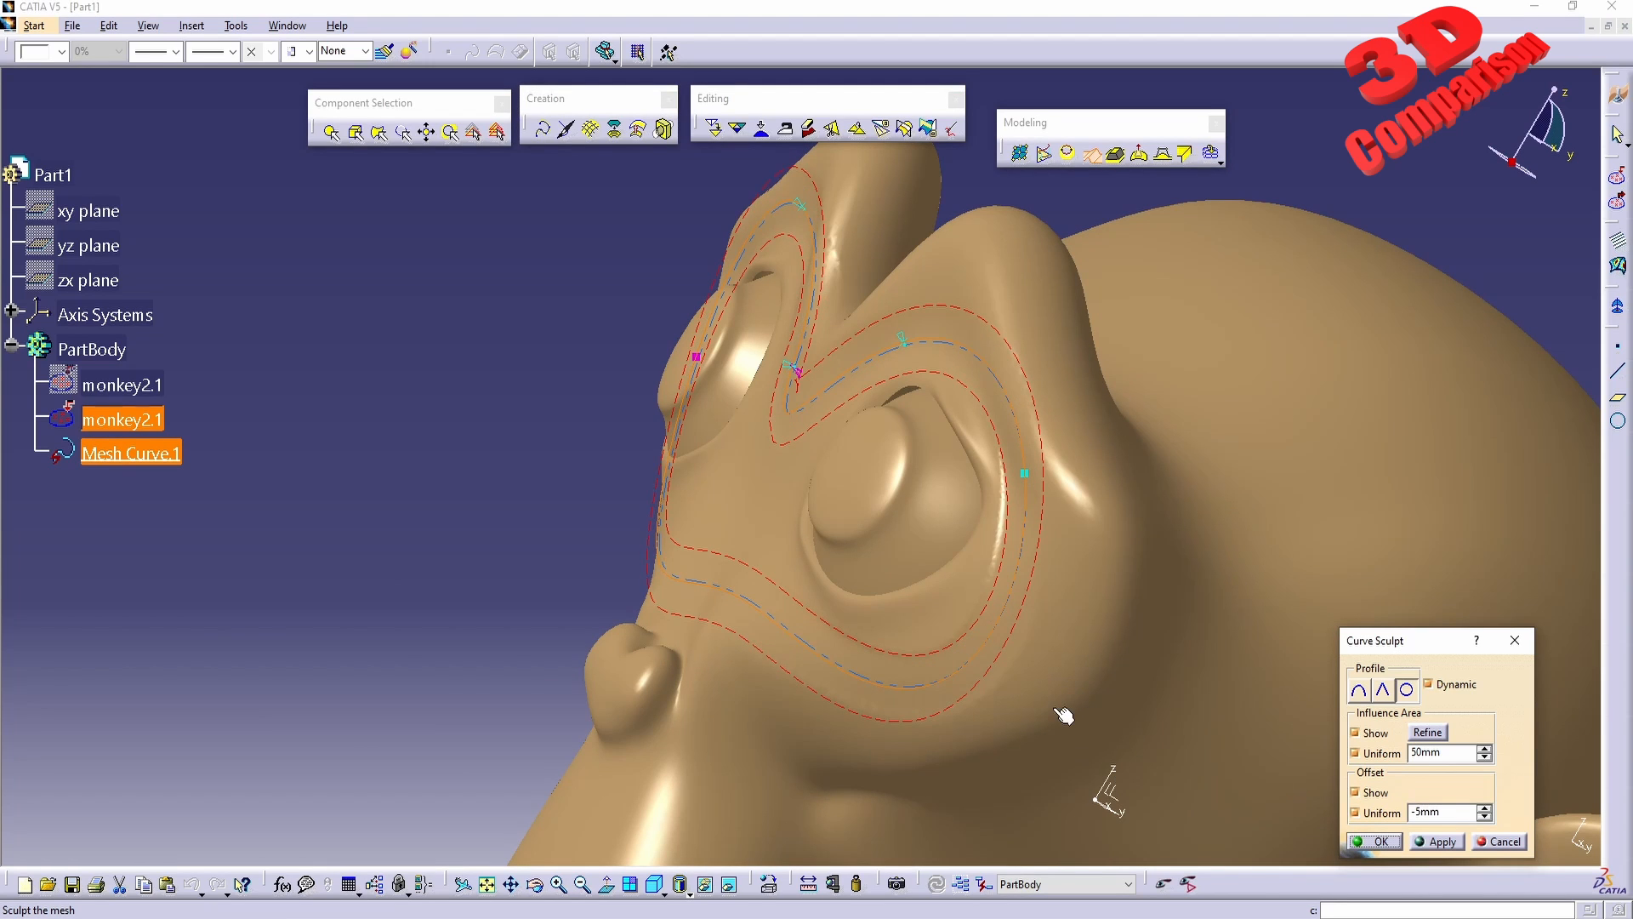
mouse_move(1003, 678)
middle_mouse_down()
mouse_move(887, 684)
mouse_move(867, 400)
mouse_move(972, 686)
middle_mouse_up()
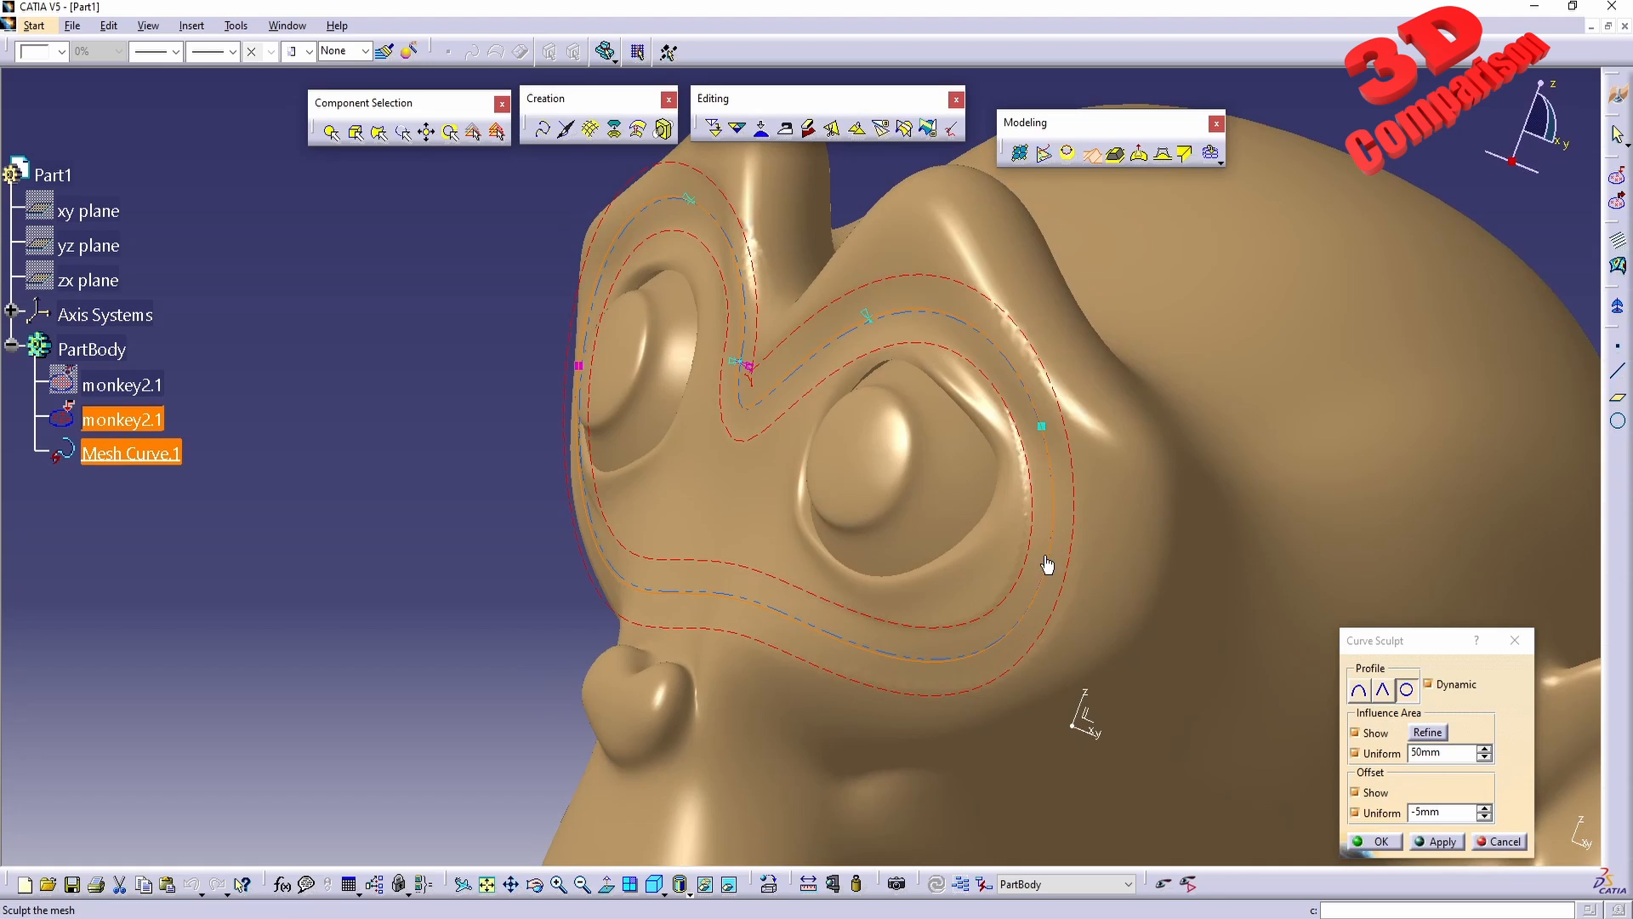
Set the sculpt's uniform offset to 35 mm and view the eyes from the front.
double_click(1453, 814)
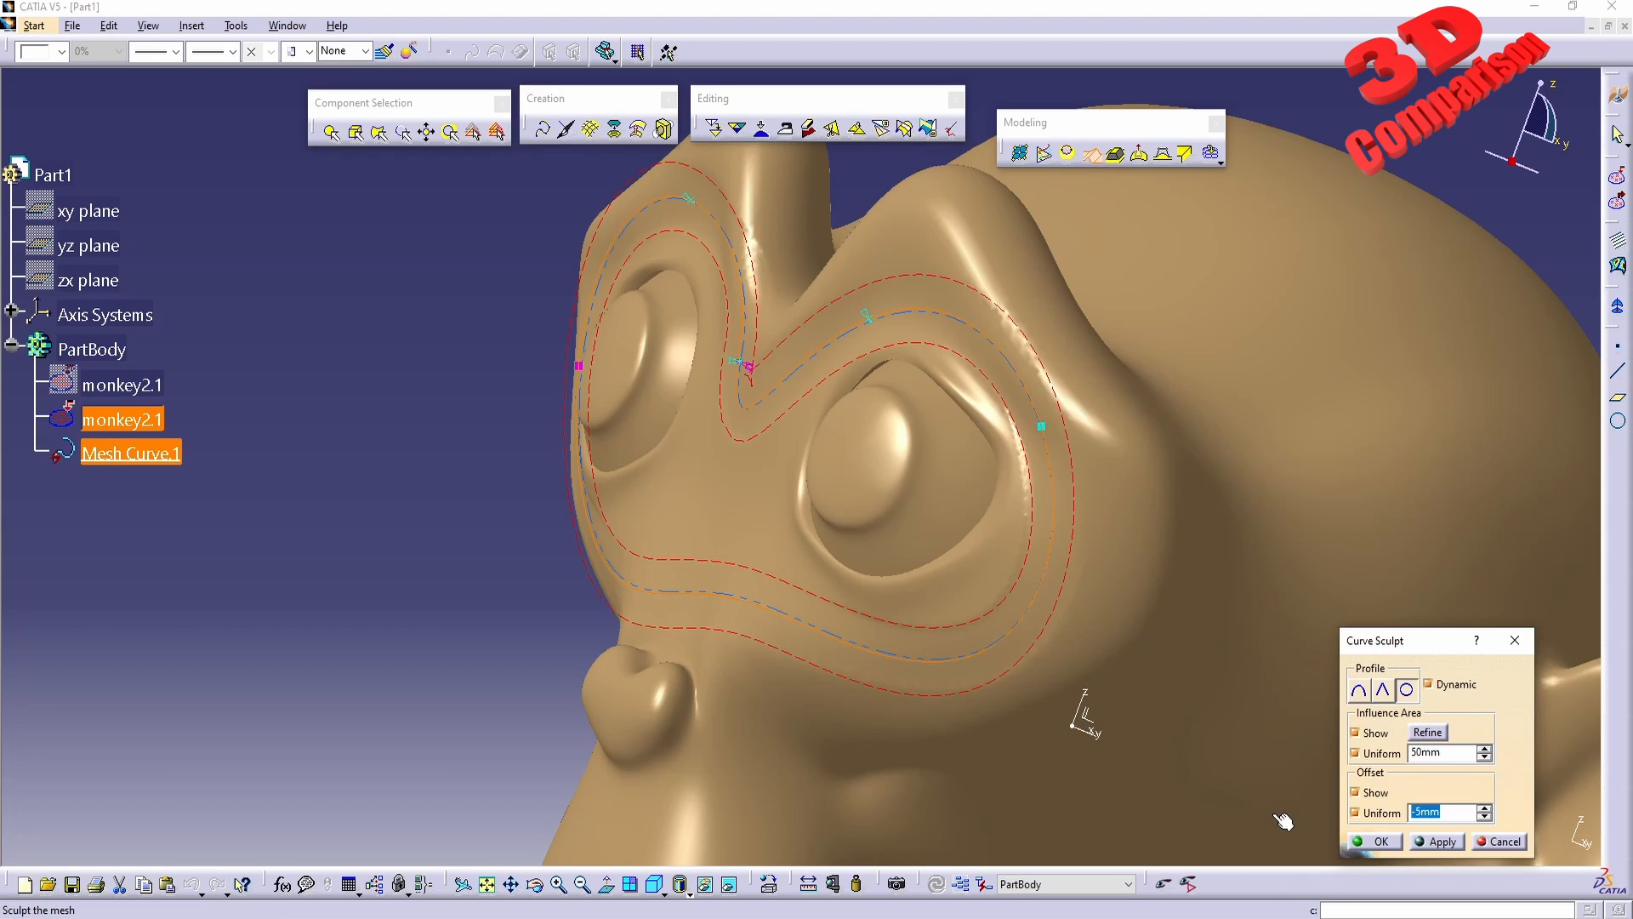
type("35")
key("Return")
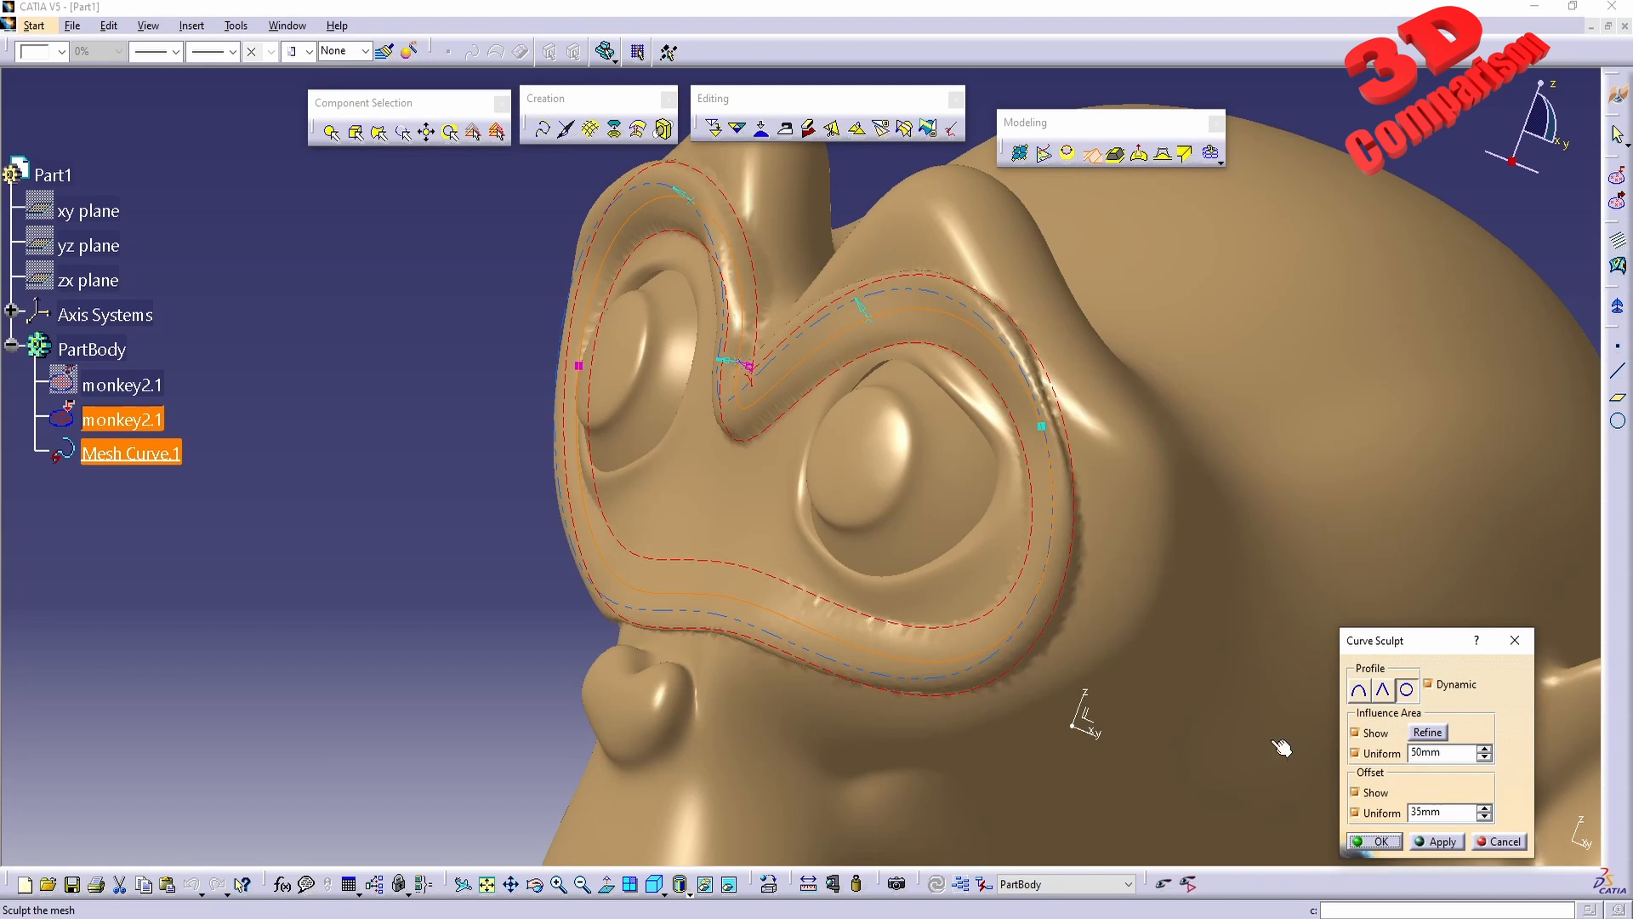
mouse_move(729, 525)
middle_mouse_down()
mouse_move(731, 585)
mouse_move(881, 474)
mouse_move(1013, 570)
middle_mouse_up()
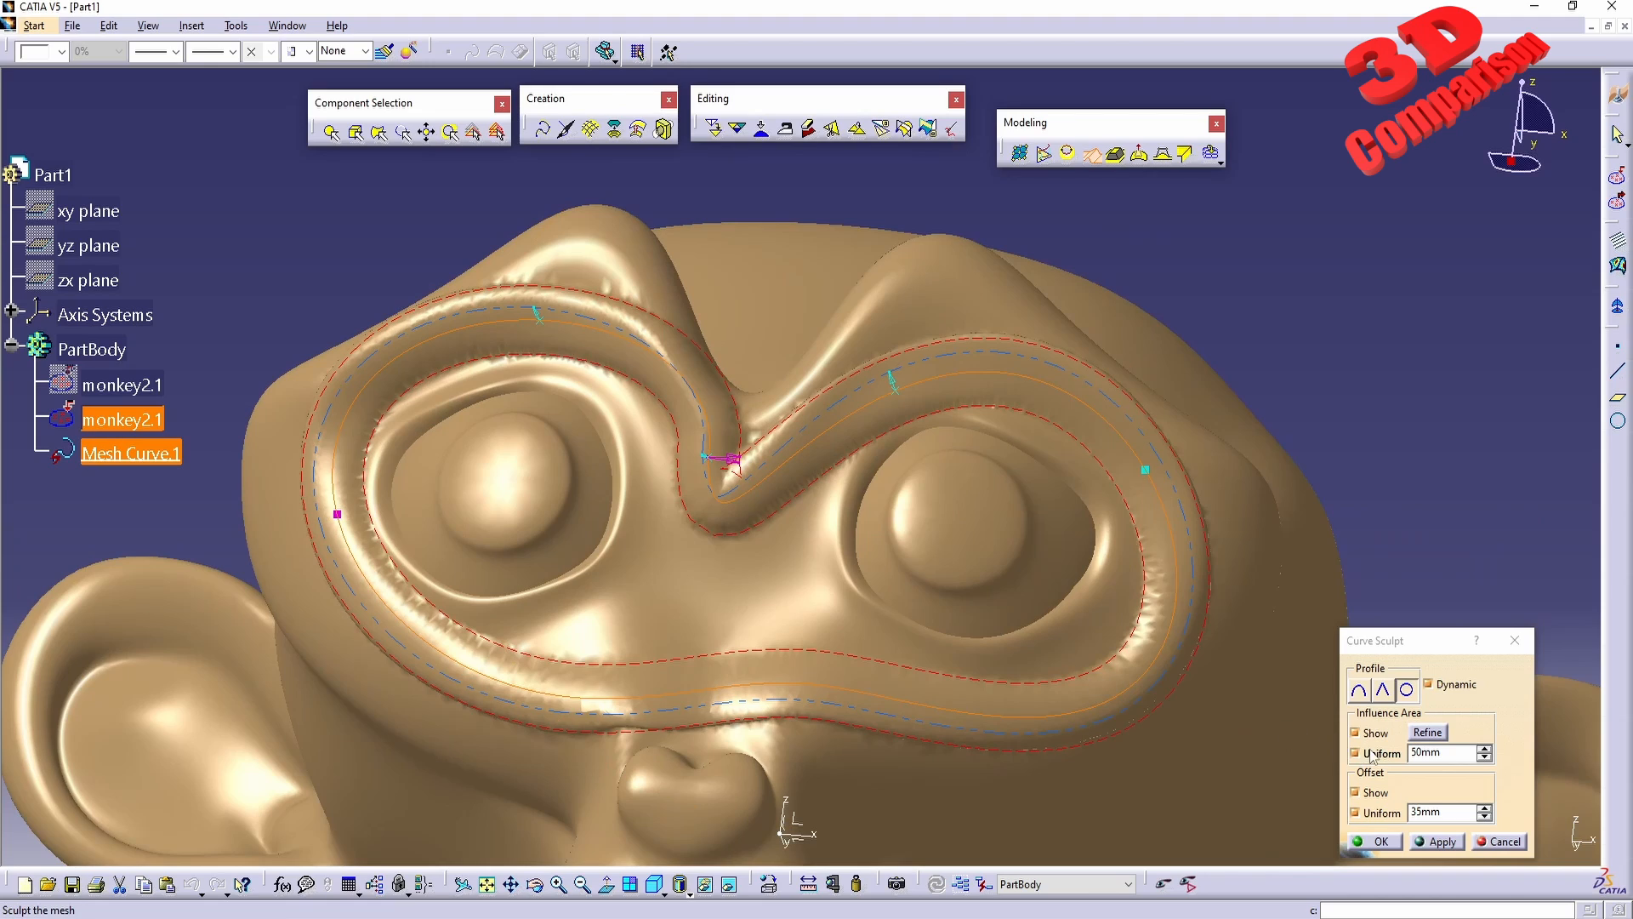
Set the sculpt's uniform influence area to 5 mm.
left_click(1485, 758)
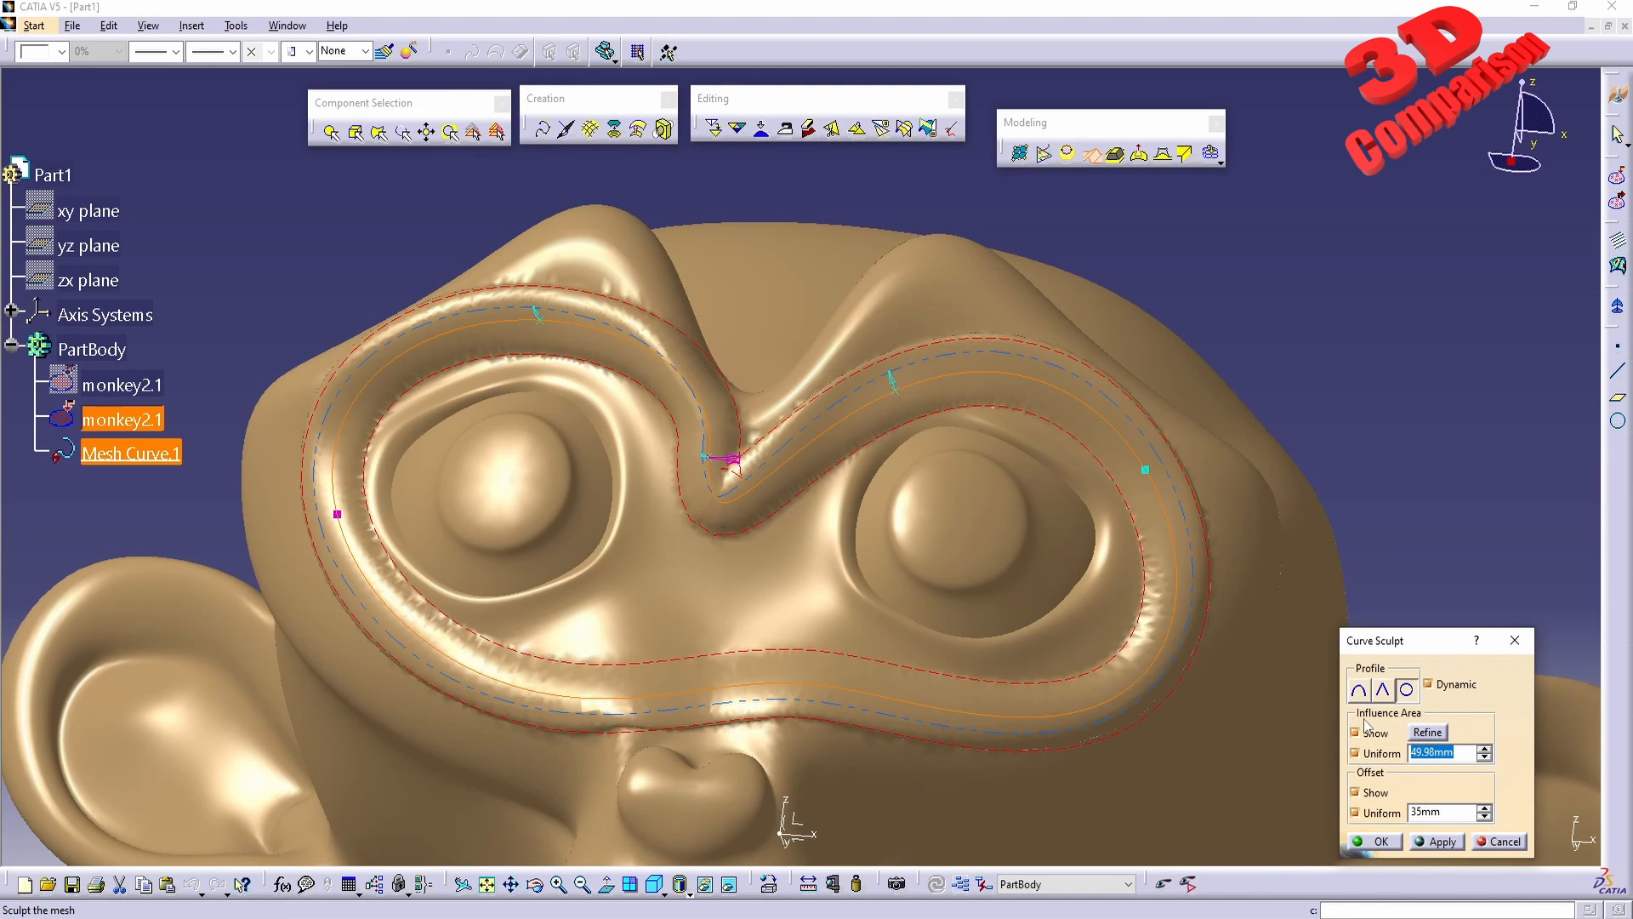
type("5")
key("Tab")
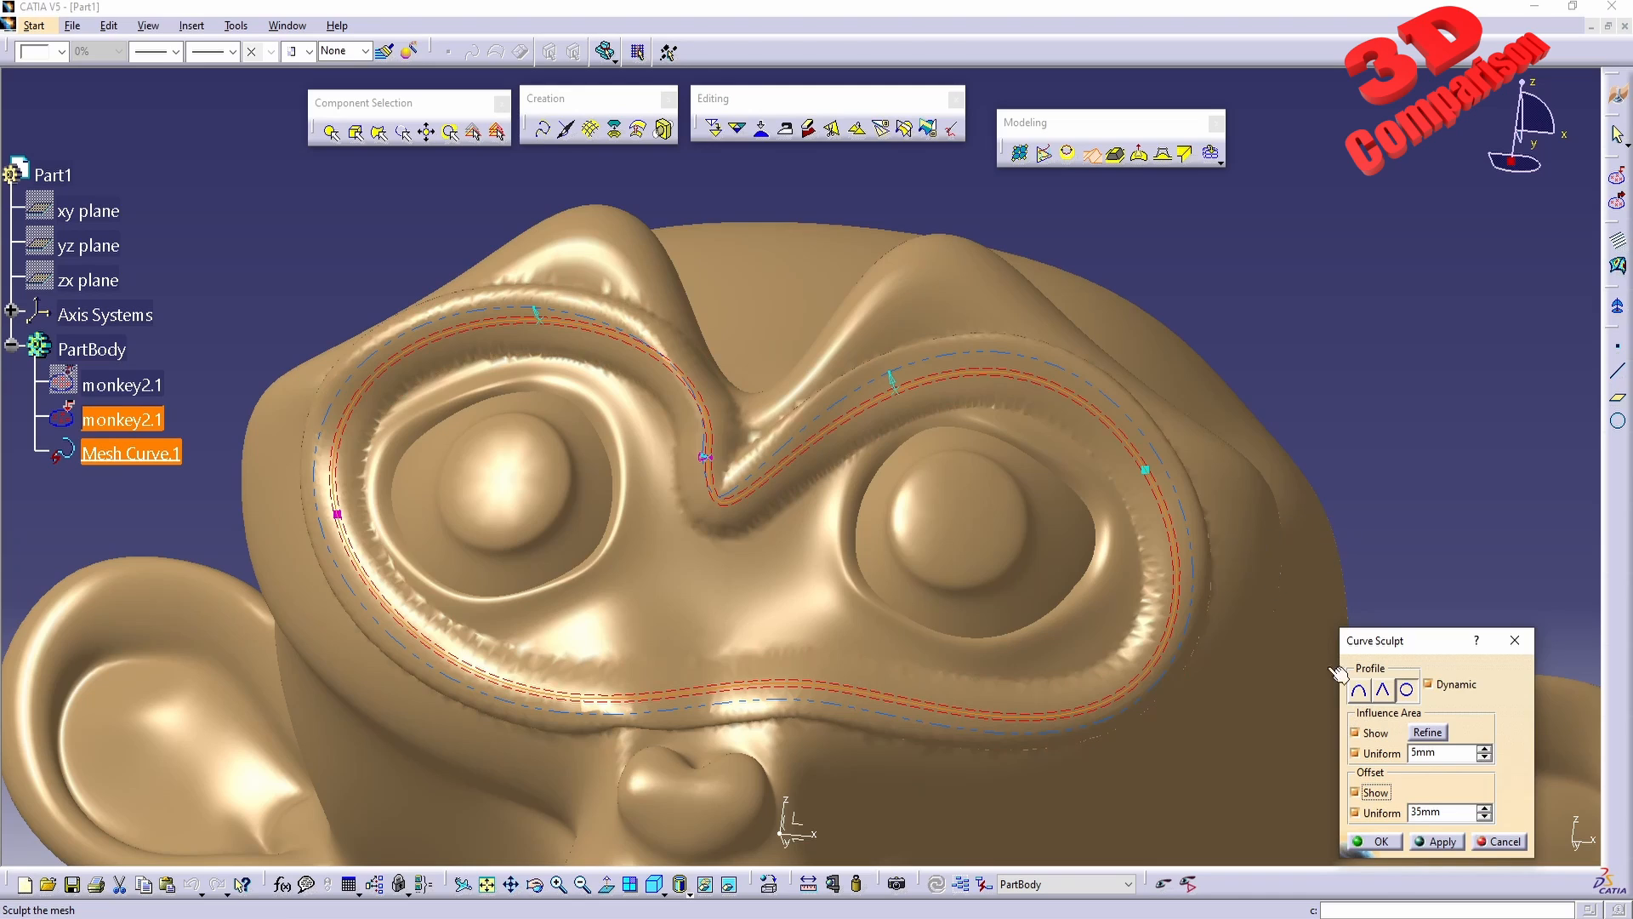
Add another offset handle along the upper part of the curve around the eyes and inspect it from a lower angle.
left_click(1438, 811)
left_click(1405, 690)
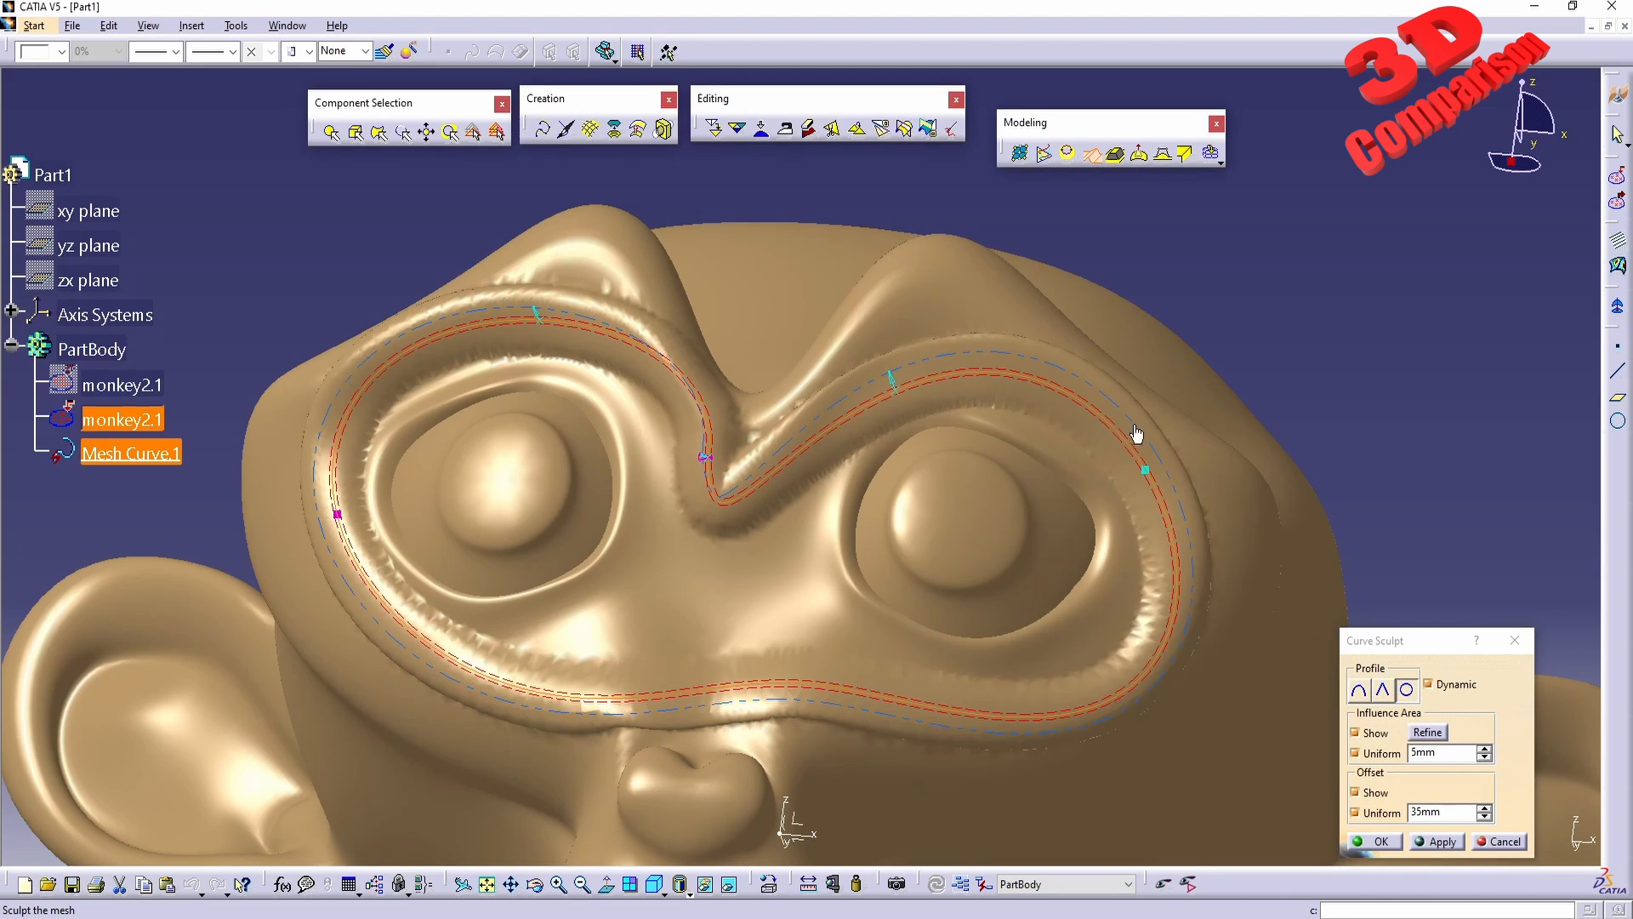
left_click_drag(1146, 469, 1053, 393)
mouse_move(986, 685)
middle_mouse_down()
mouse_move(929, 569)
mouse_move(933, 441)
mouse_move(1051, 569)
middle_mouse_up()
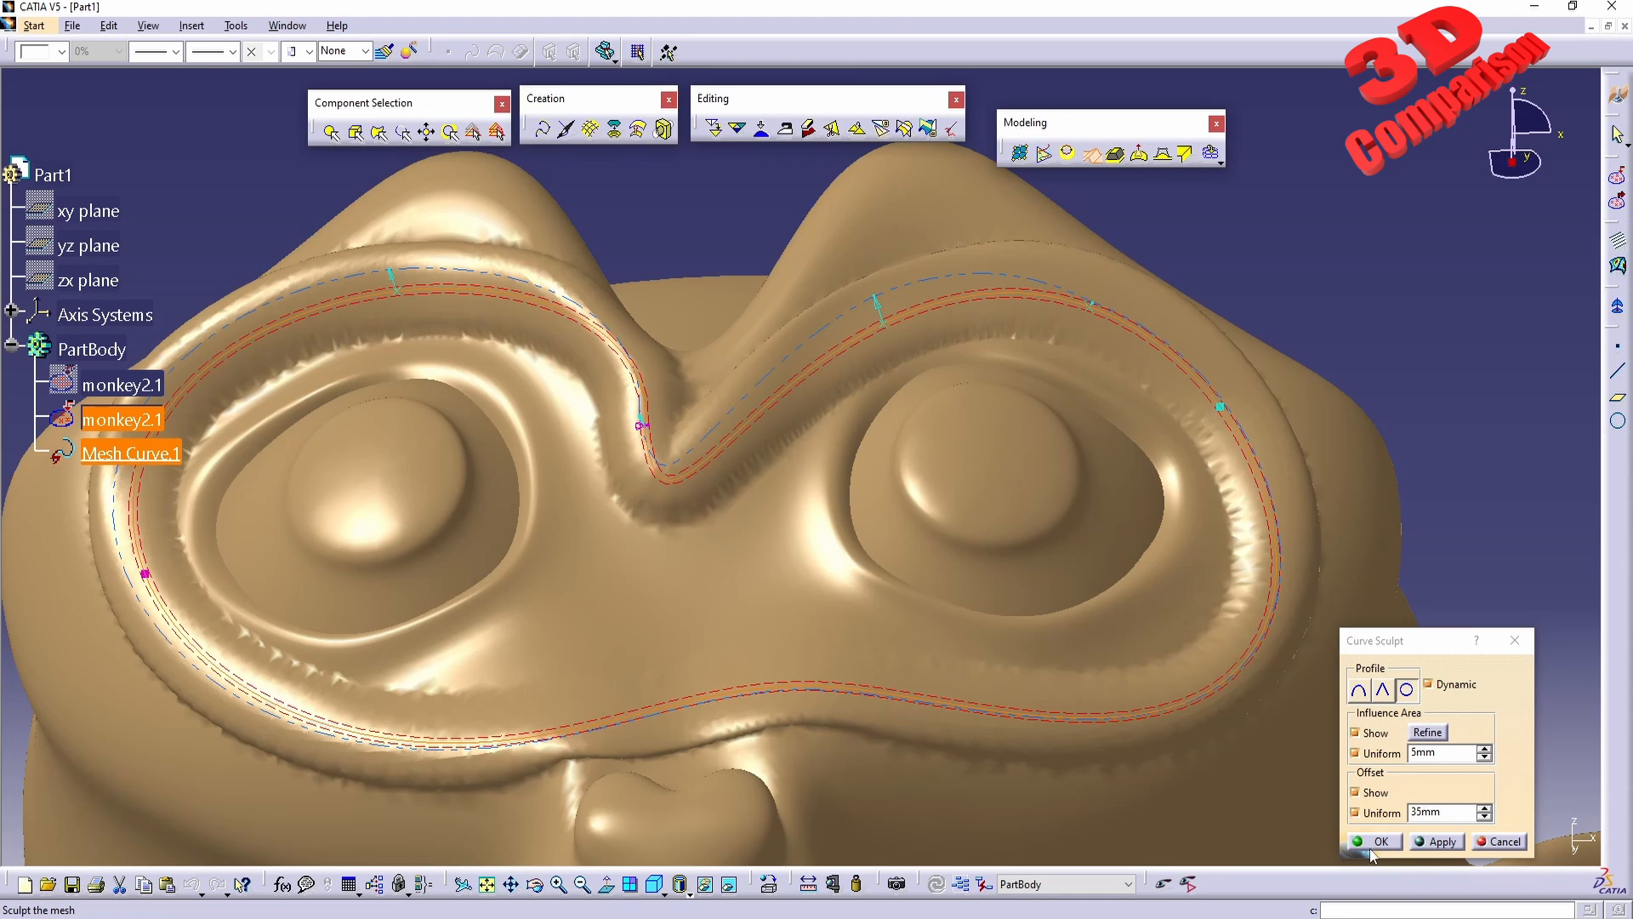
mouse_move(1247, 686)
middle_mouse_down()
mouse_move(1243, 672)
mouse_move(1233, 690)
middle_mouse_up()
left_click(1459, 804)
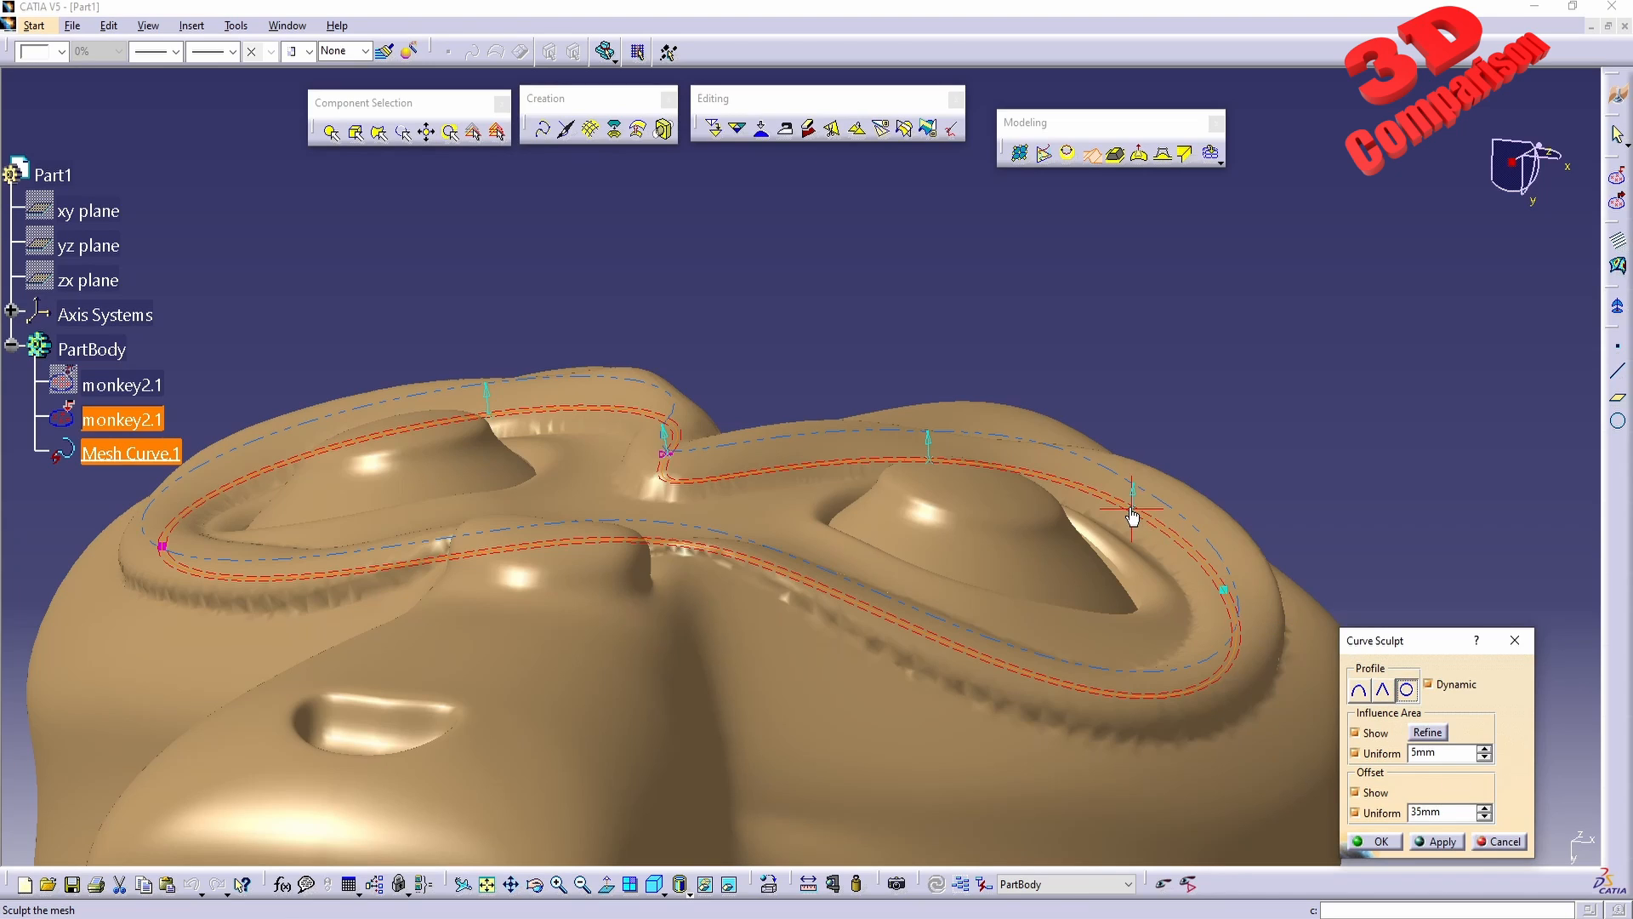
left_click_drag(1132, 510, 1129, 508)
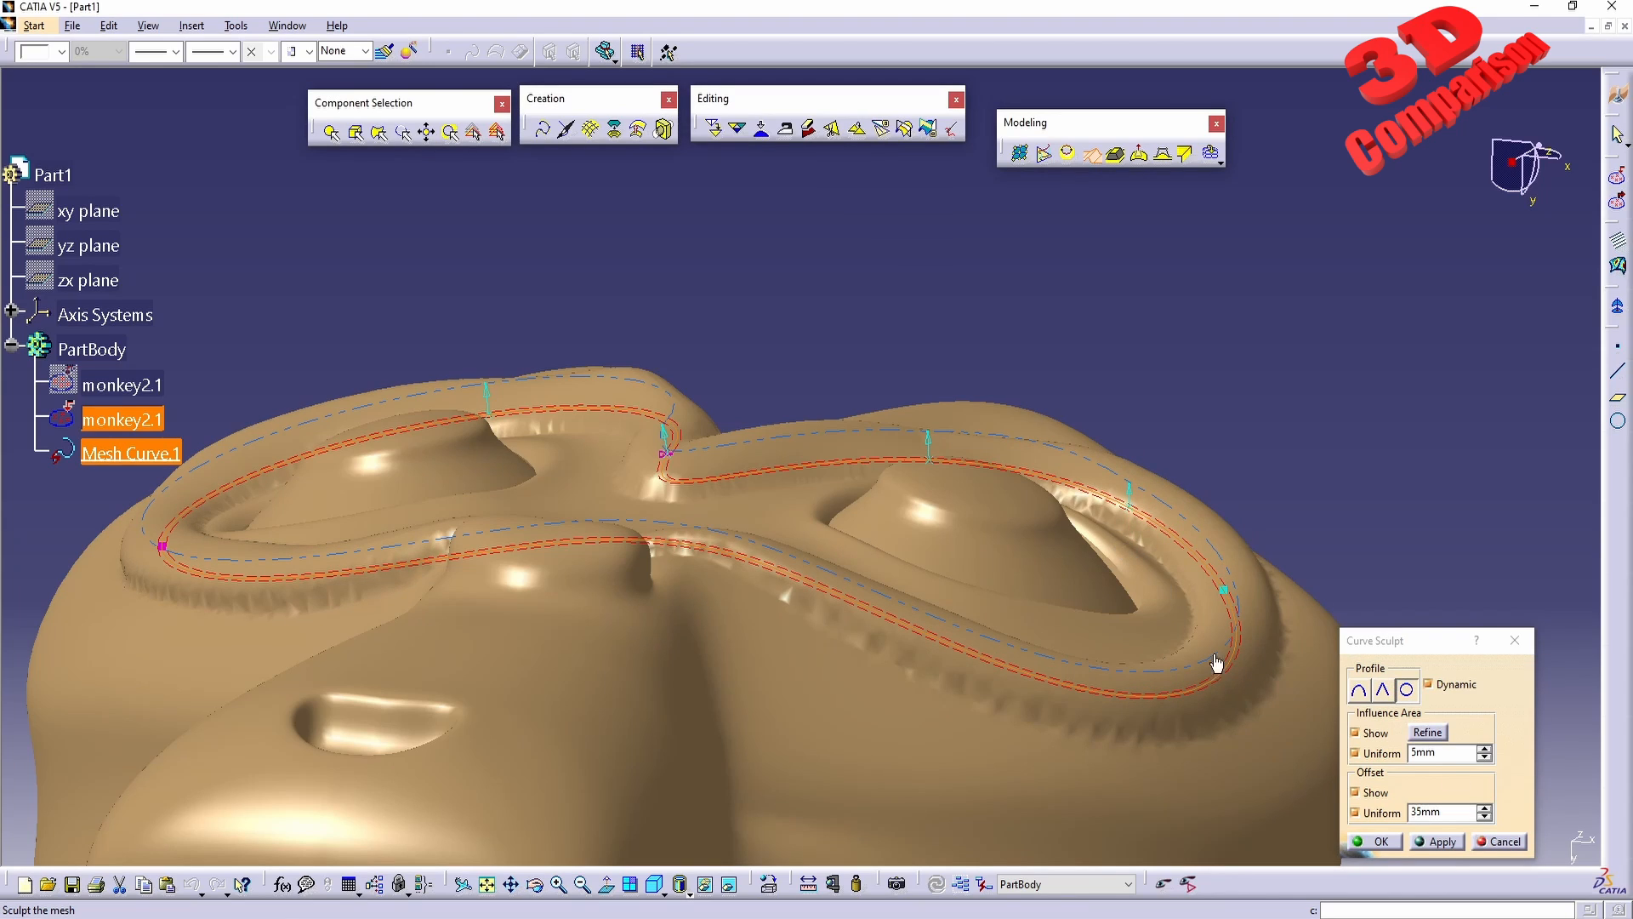
Try a uniform offset of 100 mm for the sculpt around the eyes, and set it back to 35 mm.
left_click_drag(1455, 810, 1346, 794)
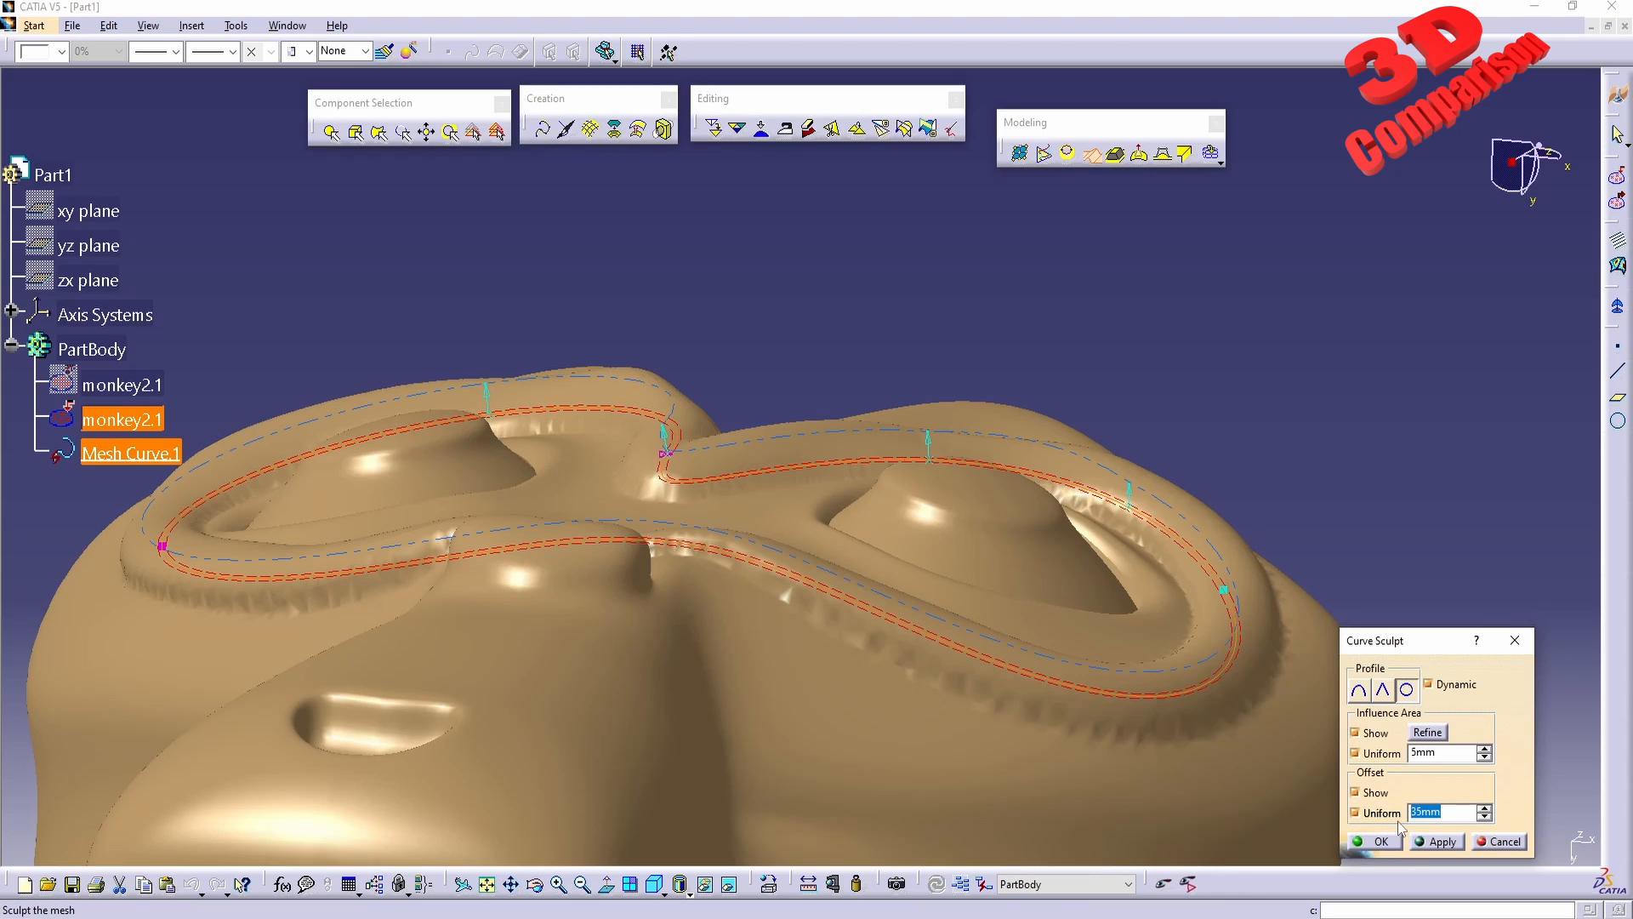
type("100")
key("Return")
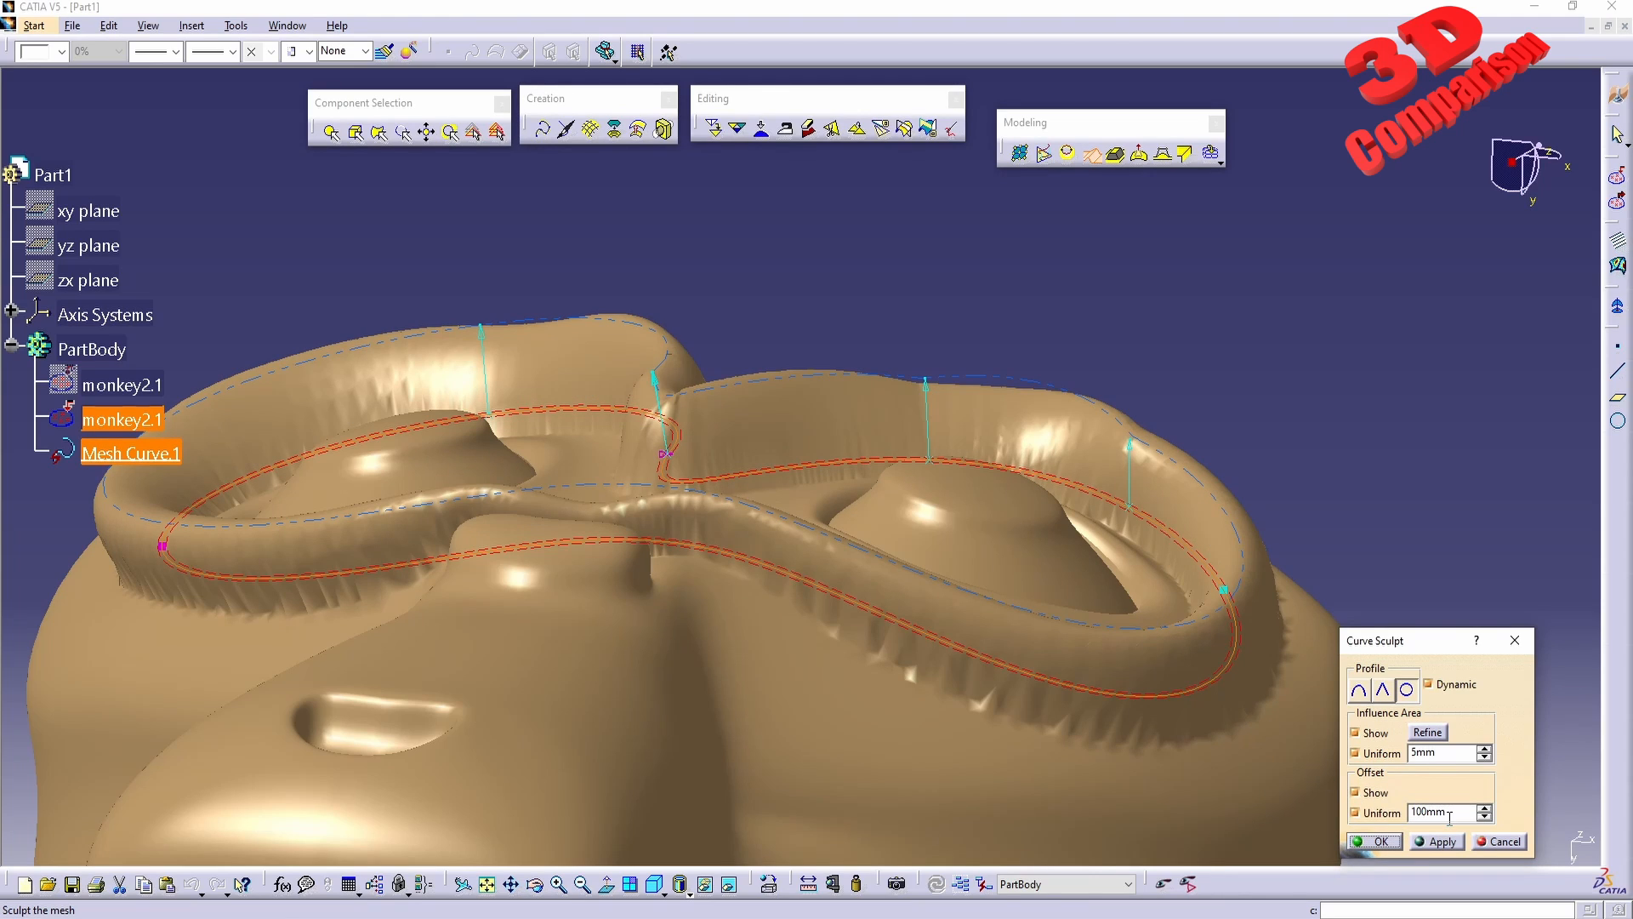
left_click_drag(1457, 817, 1283, 819)
type("35")
key("Return")
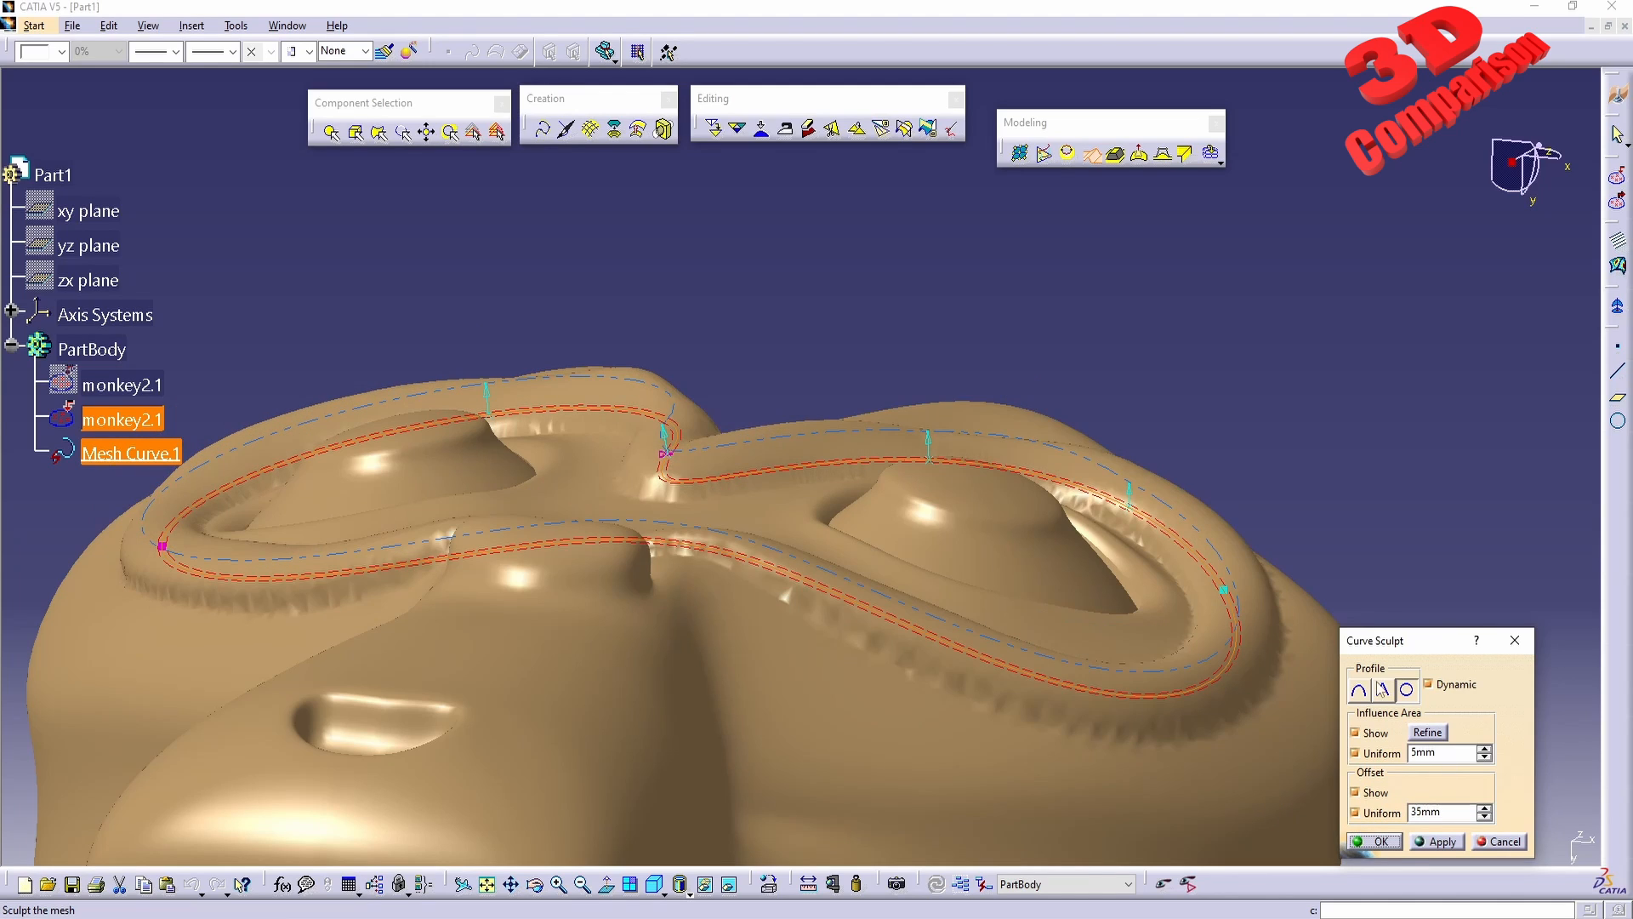
Set the sculpt's uniform offset to 200 mm.
left_click_drag(1448, 808, 1286, 807)
type("200")
key("Return")
Compare the pointed, arched and circular profiles on the raised rim around the eyes, ending with the pointed one.
left_click(1384, 692)
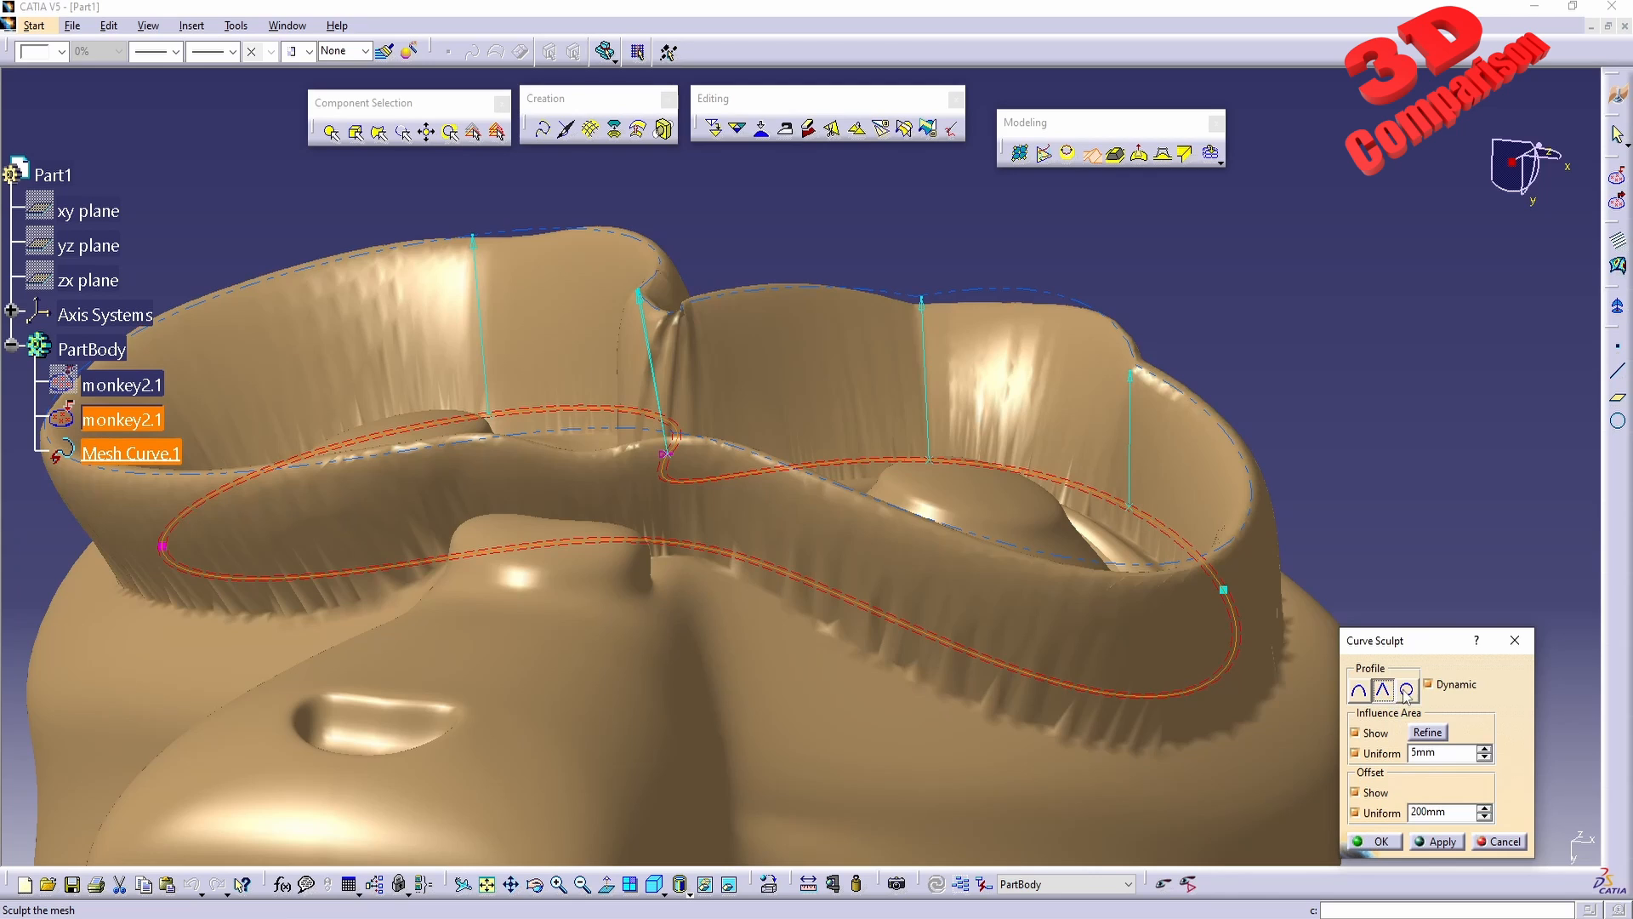
left_click(1360, 693)
left_click(1406, 692)
middle_click_drag(1097, 510, 974, 613)
left_click(1383, 694)
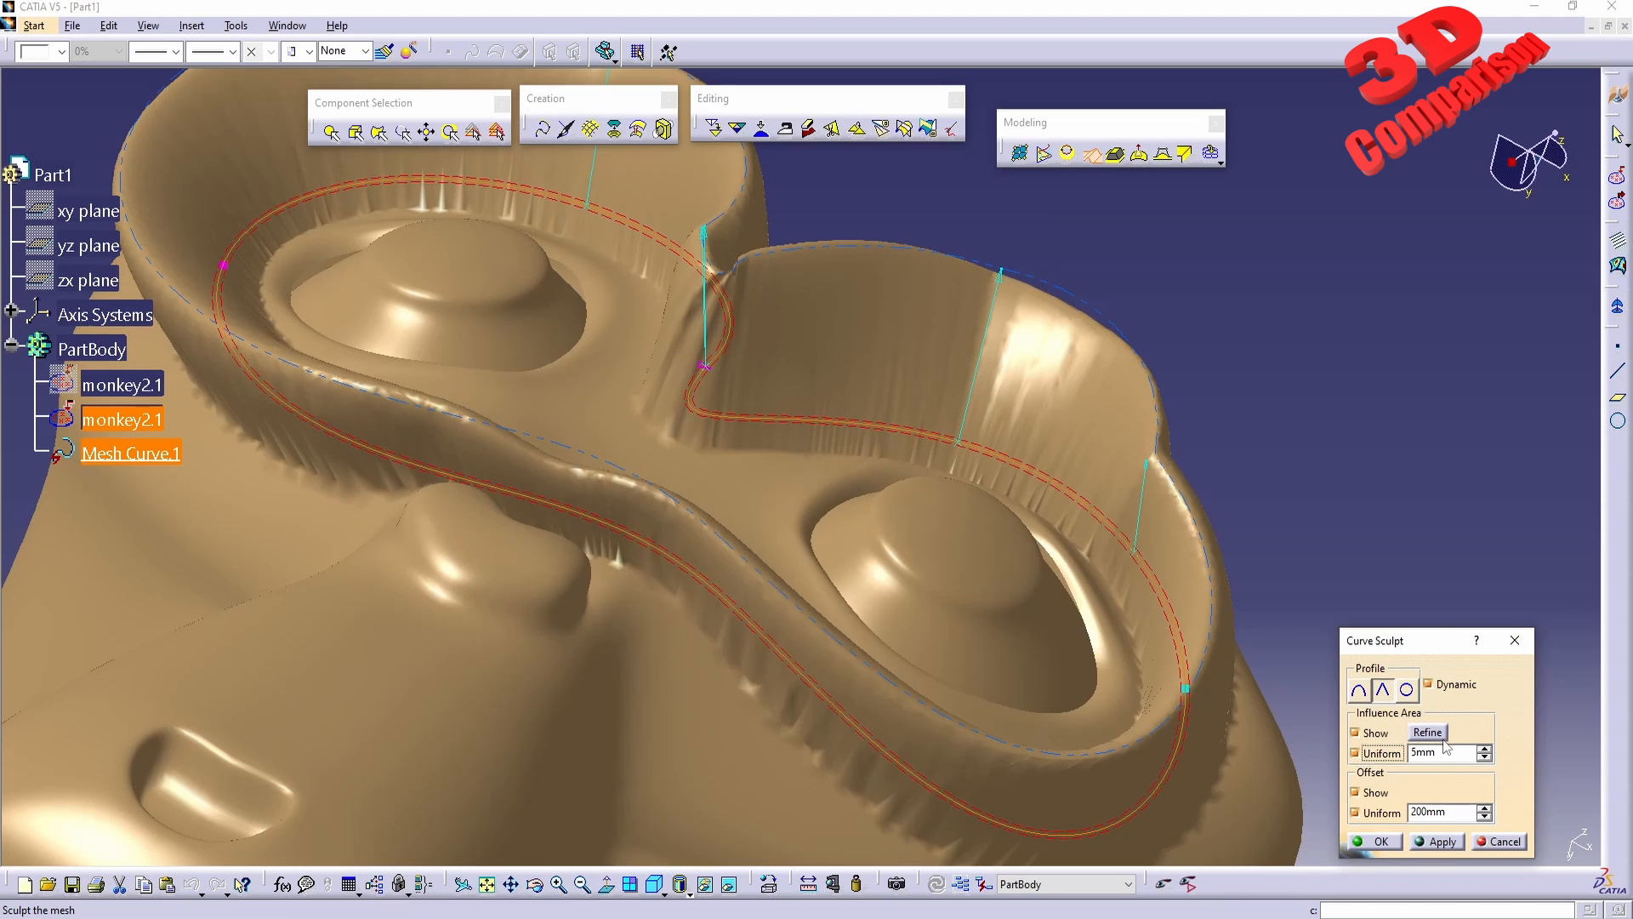
Set the sculpt's uniform influence area to 25 mm and switch to the circular profile.
left_click_drag(1446, 752, 1349, 753)
type("25")
key("Tab")
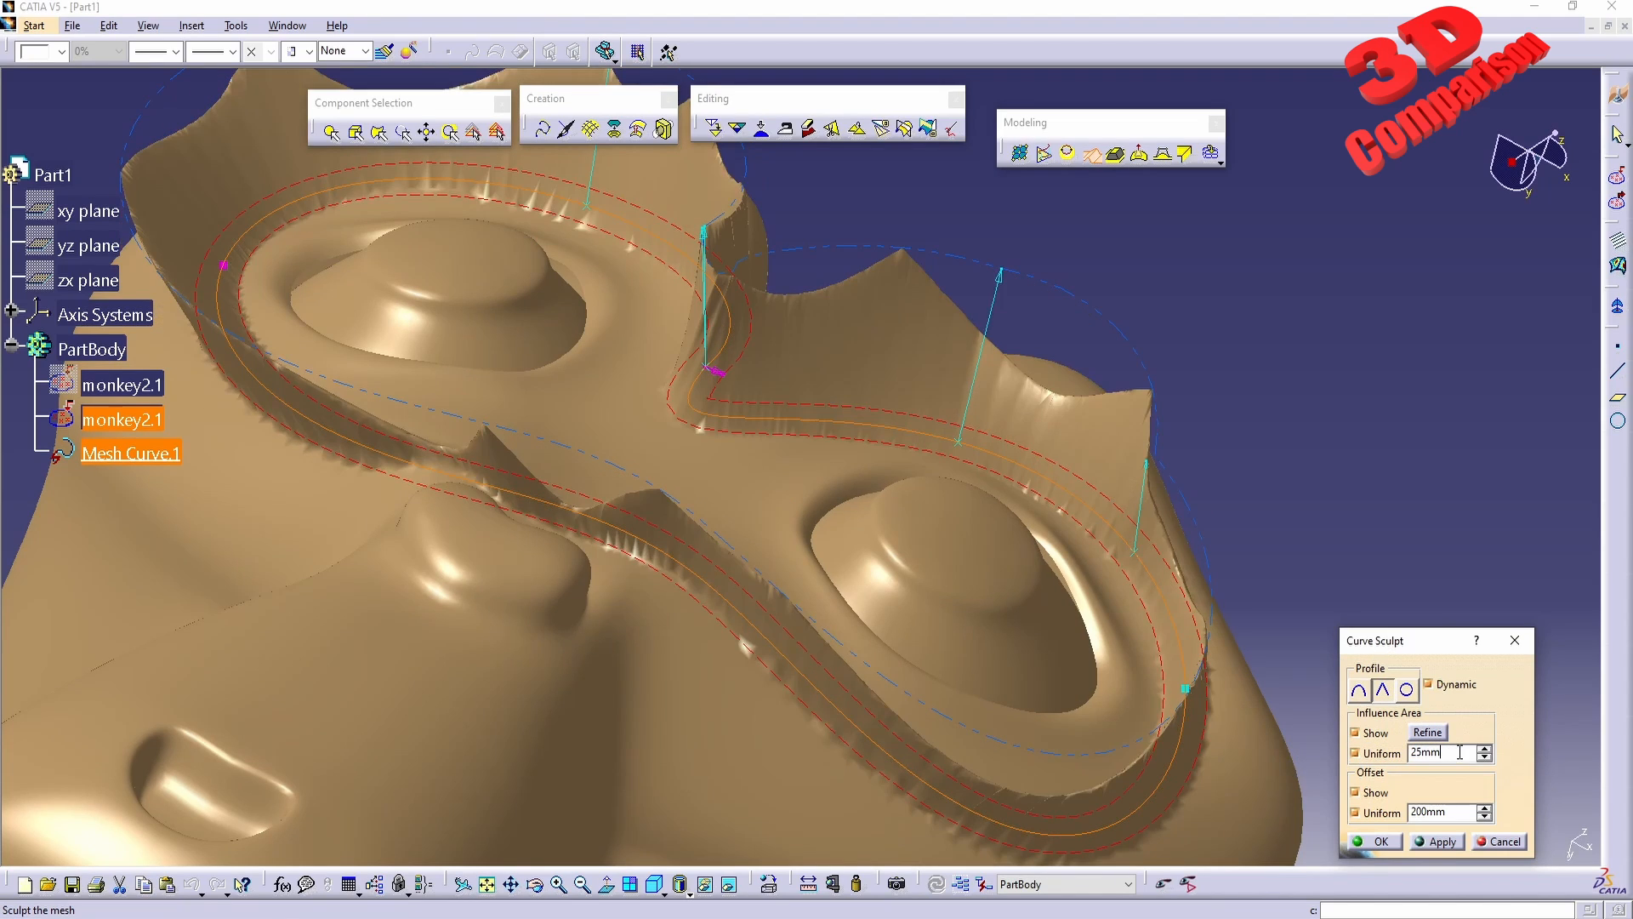
left_click_drag(1460, 752, 1298, 753)
left_click(1413, 692)
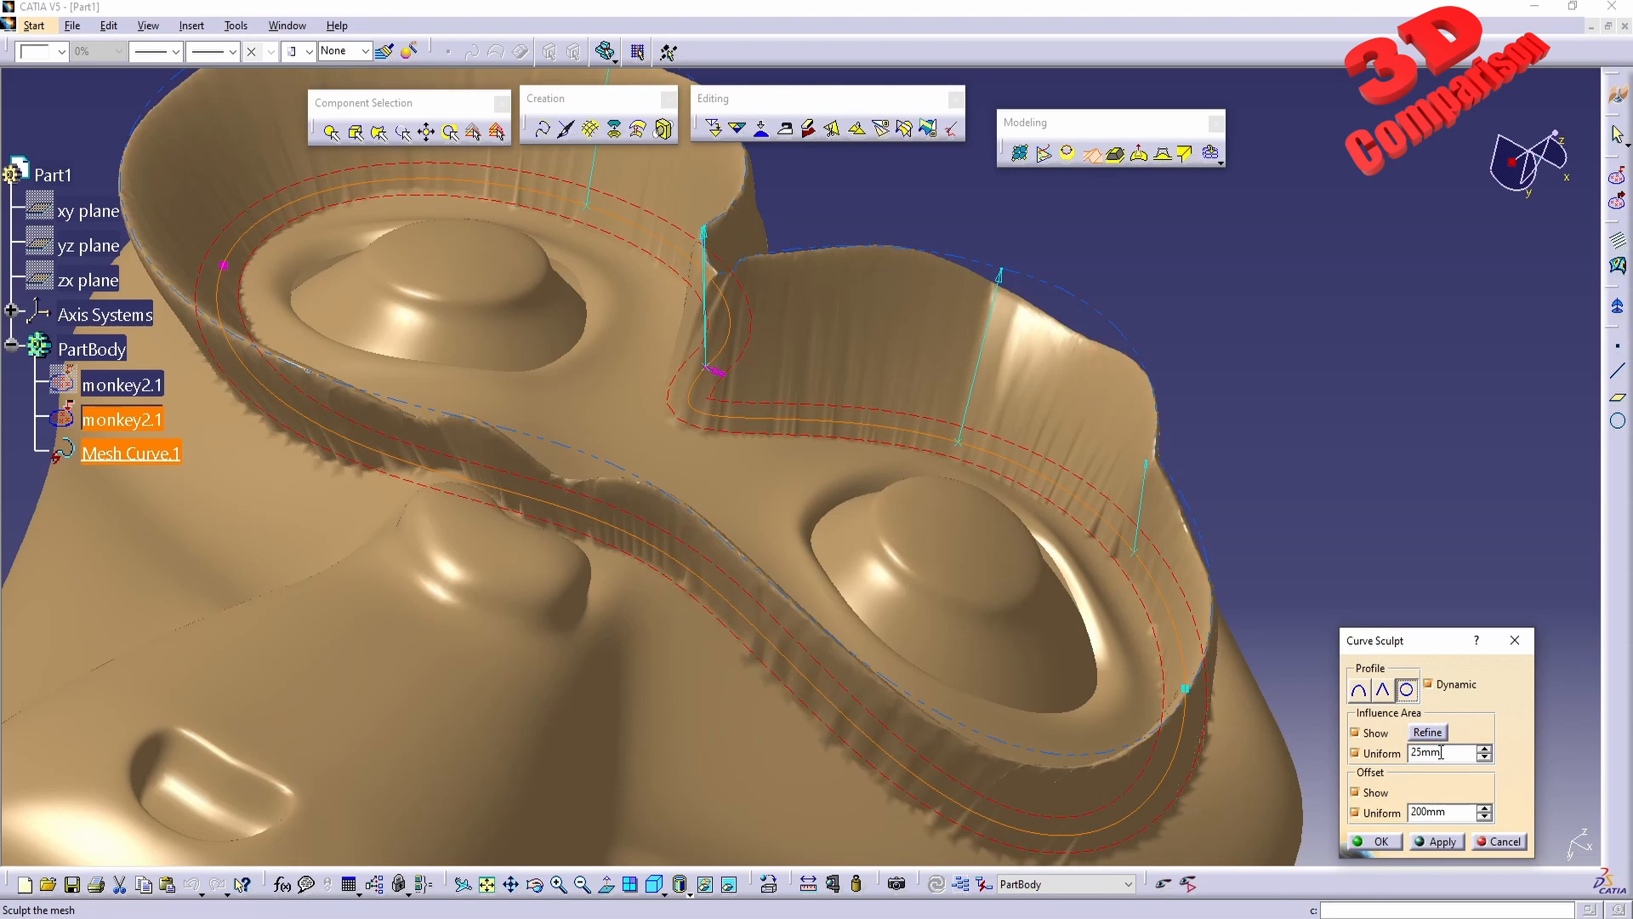
Set the sculpt's uniform offset to 100 mm and accept the curve sculpt around the eyes.
double_click(1452, 815)
type("100")
key("Return")
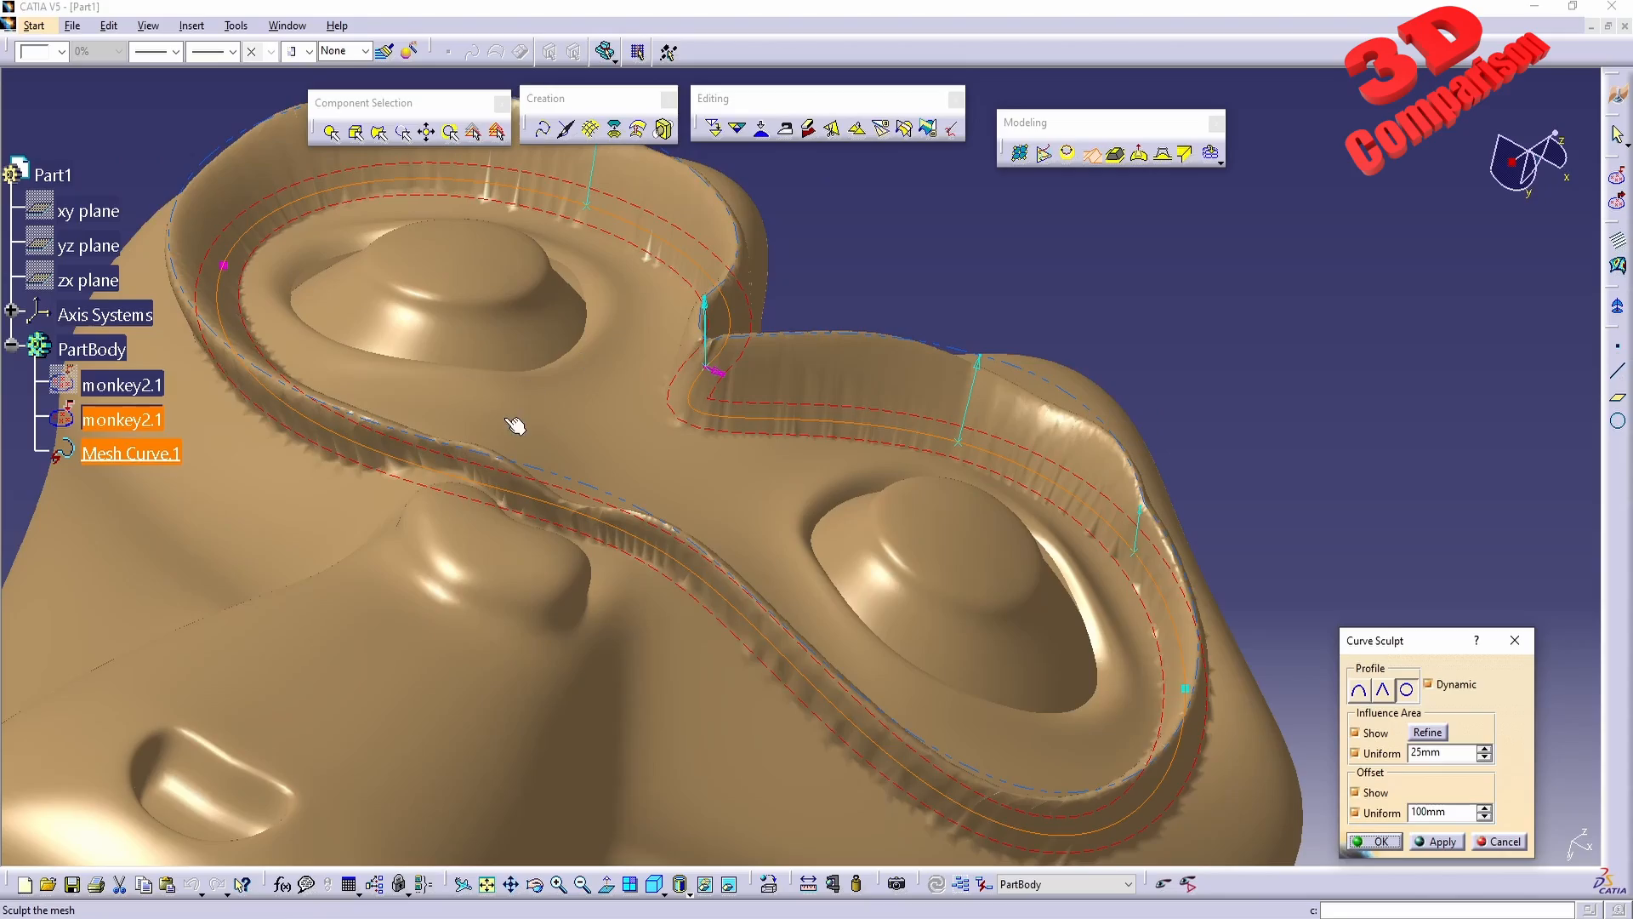
middle_click_drag(516, 426, 834, 587)
left_click(1357, 842)
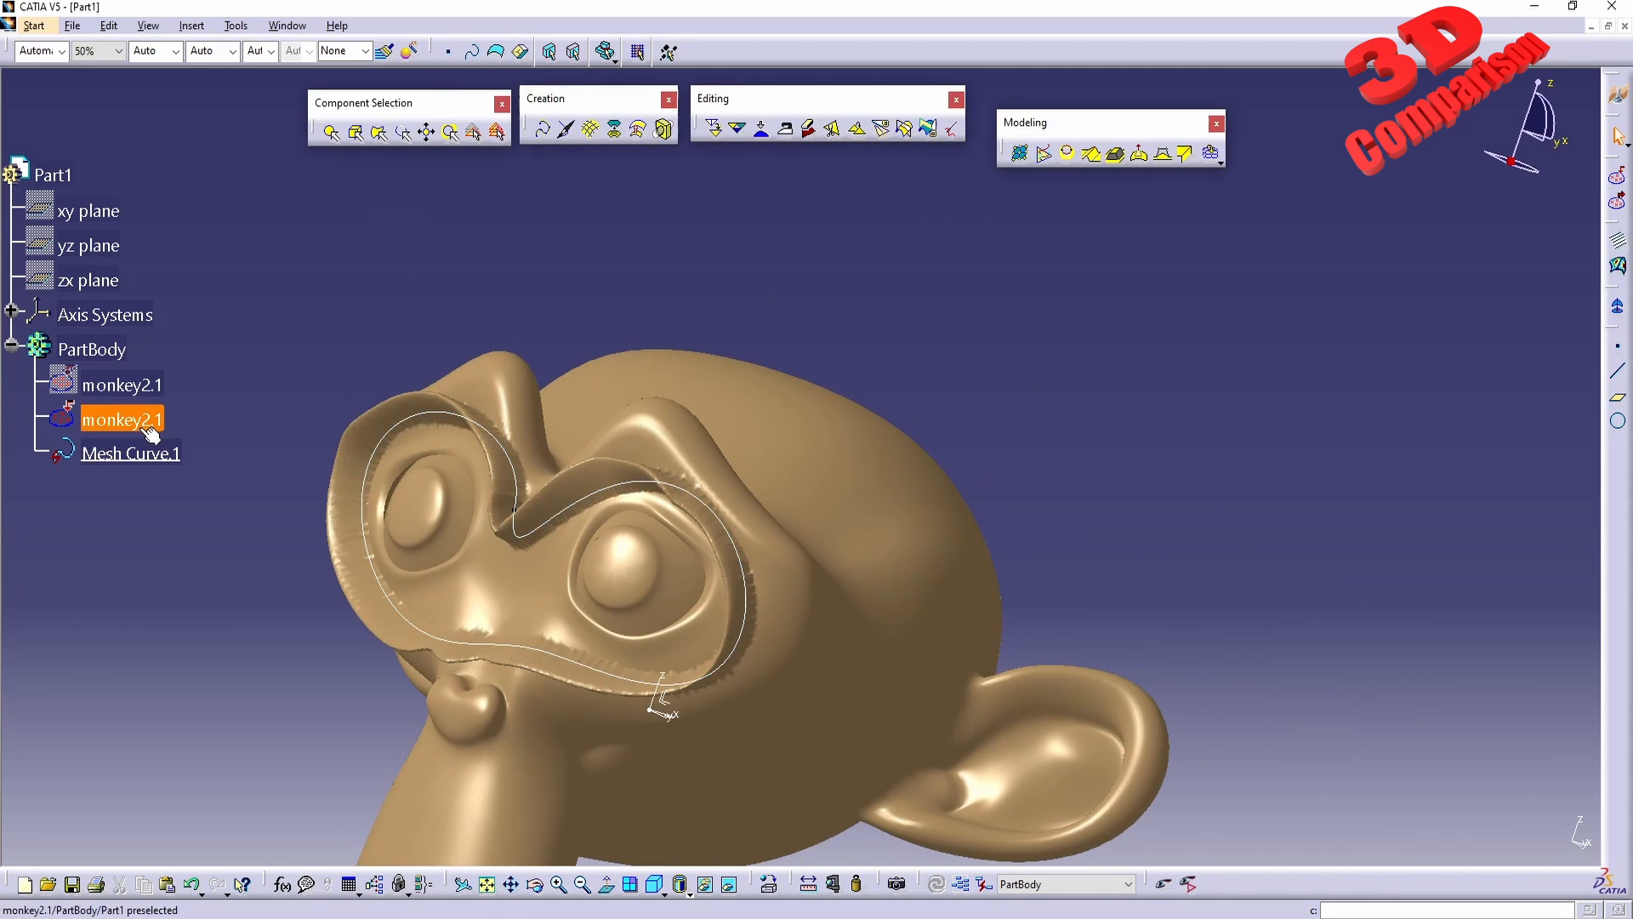
Paint an open six-point curve on the side of the head above the ear, with degree 5 and 0.001 mm tolerance.
middle_click_drag(855, 466, 660, 473)
left_click(566, 130)
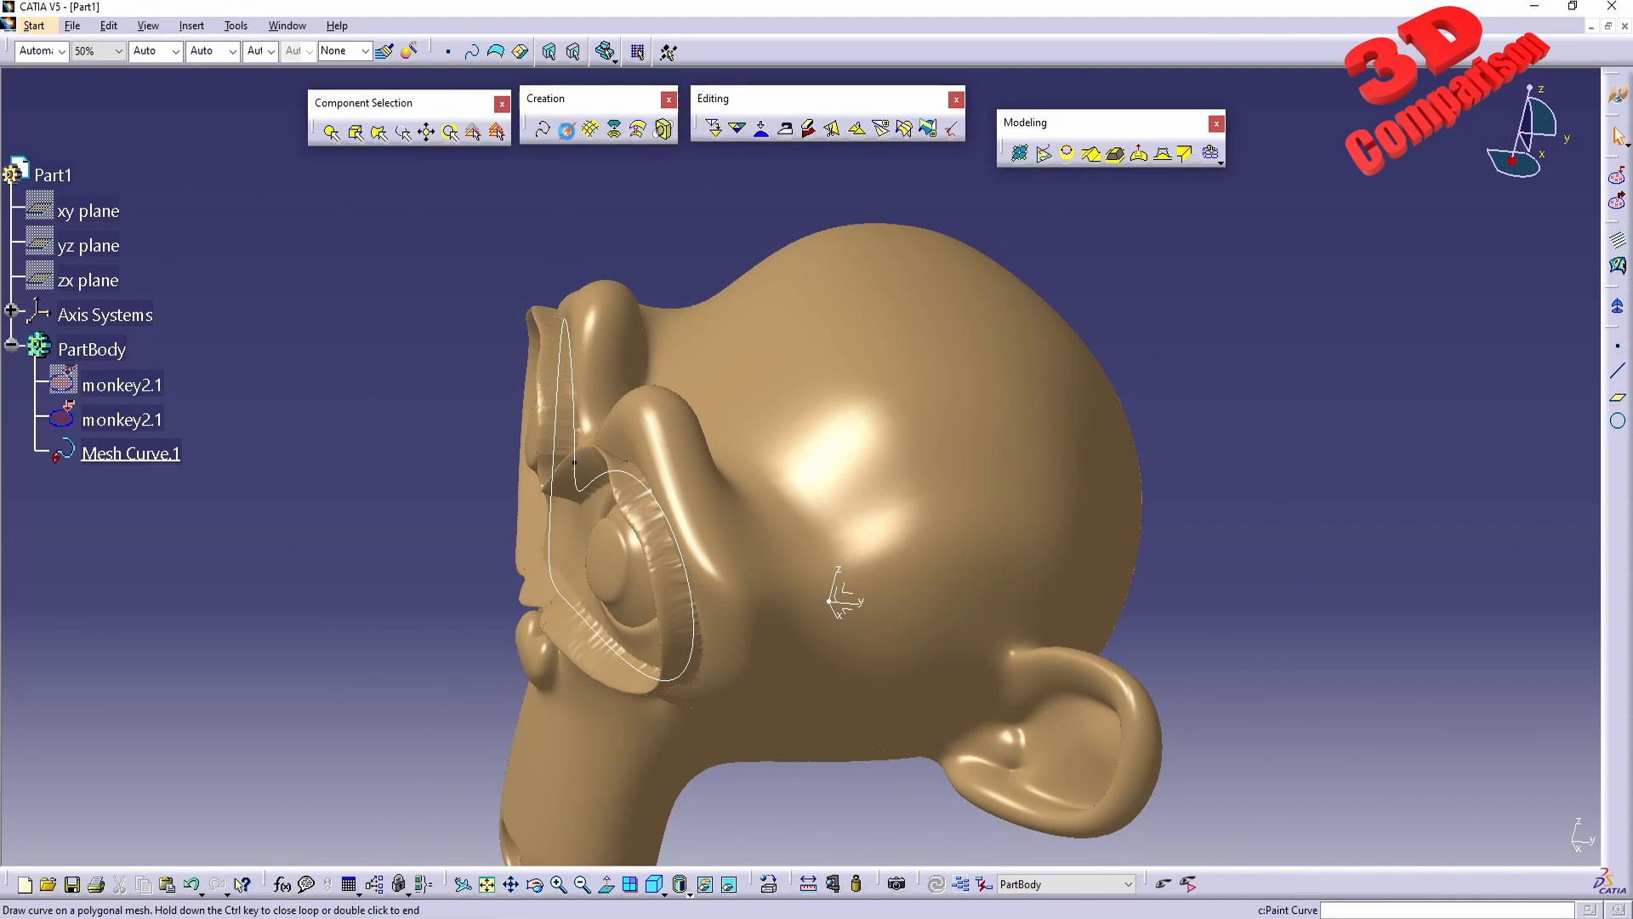
left_click(892, 286)
left_click(810, 332)
left_click(822, 469)
left_click(937, 536)
left_click(1046, 410)
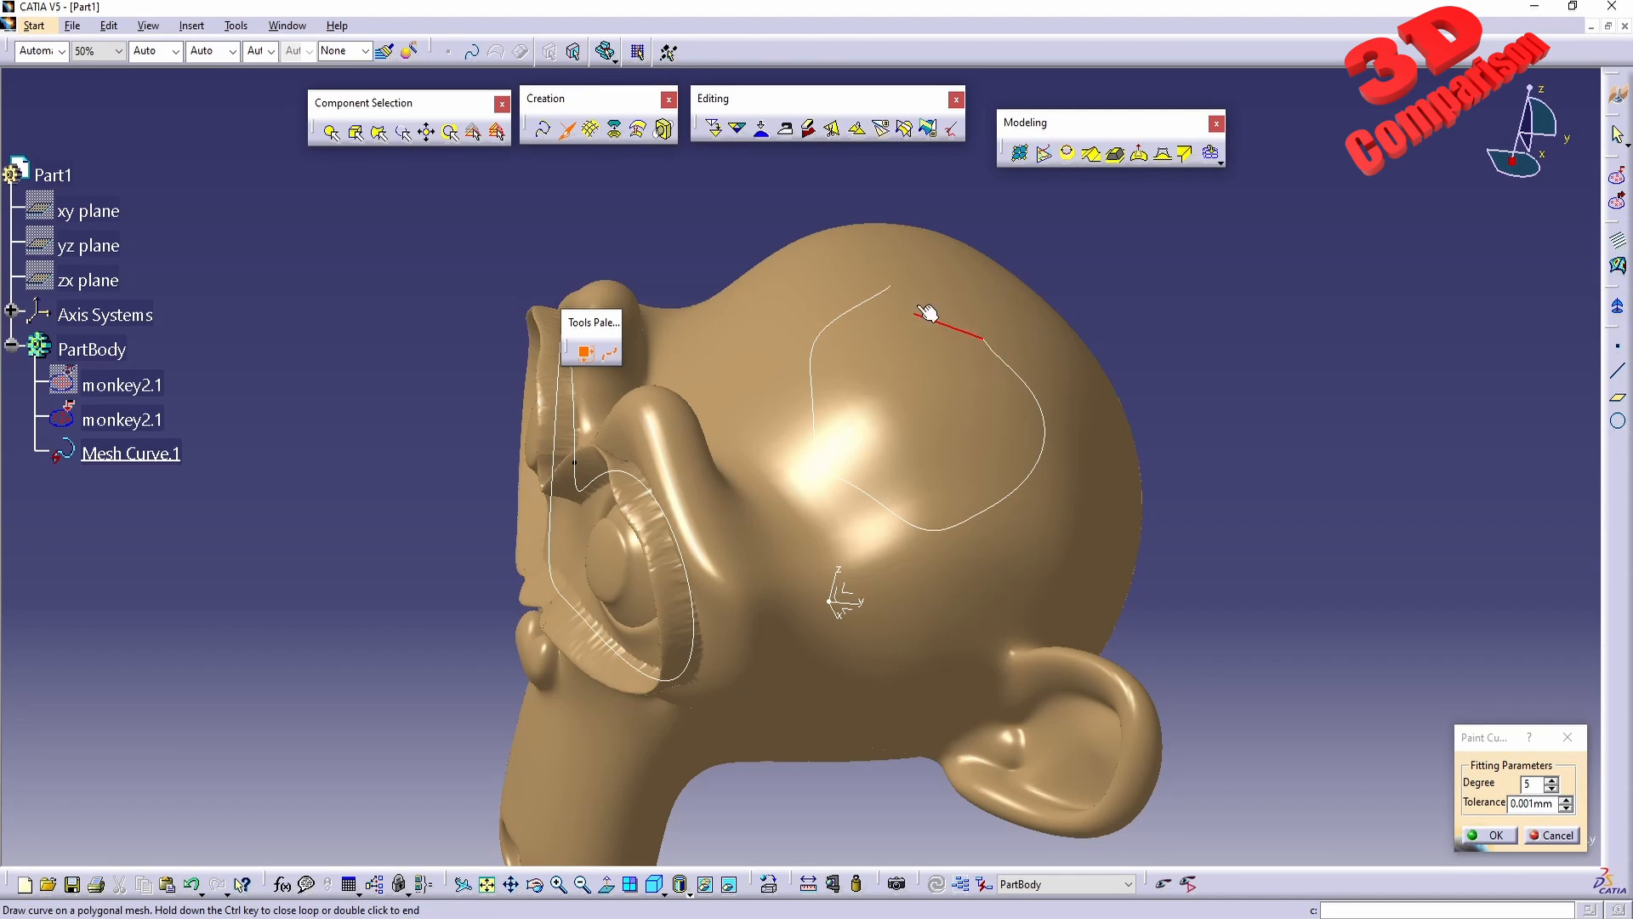
double_click(985, 341)
left_click(1488, 836)
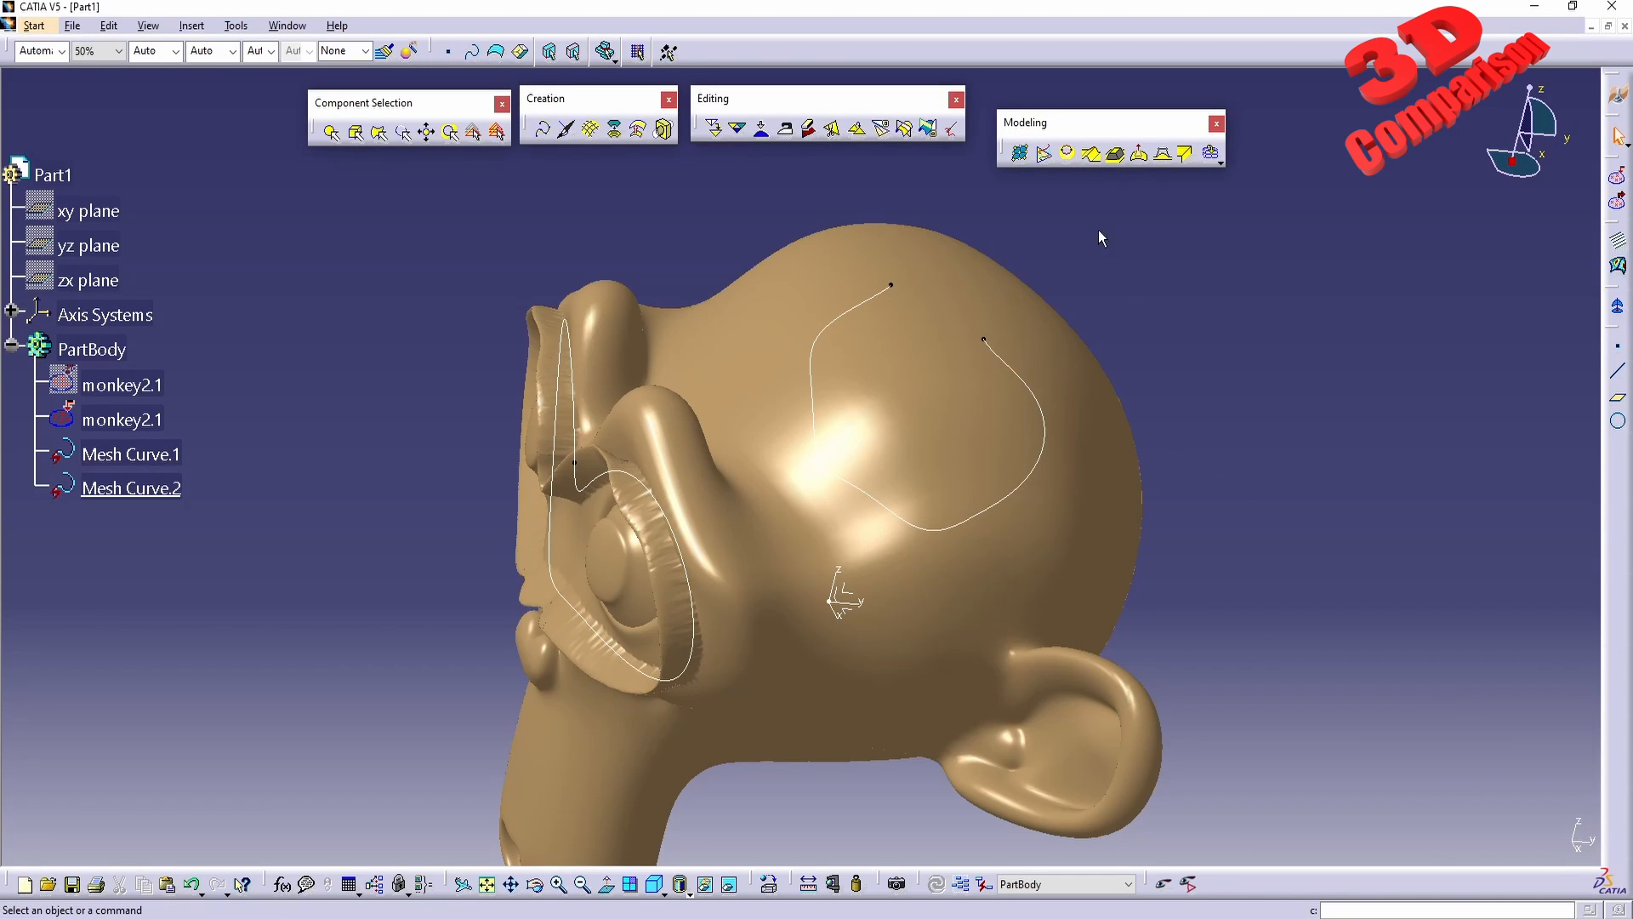
Apply Curve Sculpt to the open curve on the monkey head mesh with a 25 mm influence area and 100 mm offset.
left_click(1091, 153)
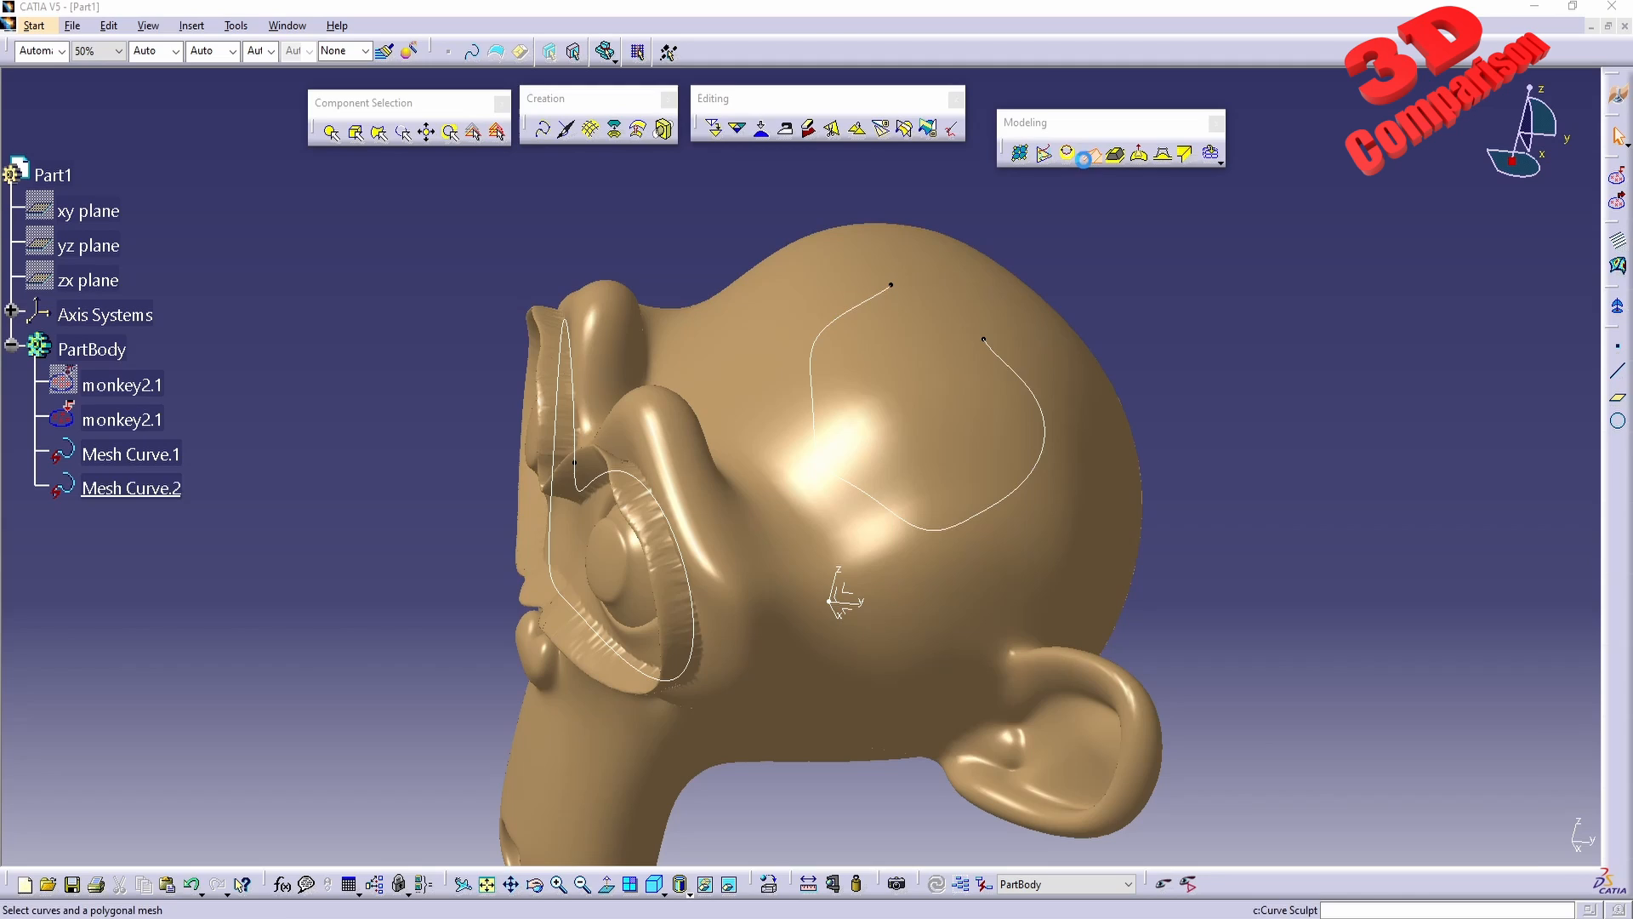
left_click(1031, 393)
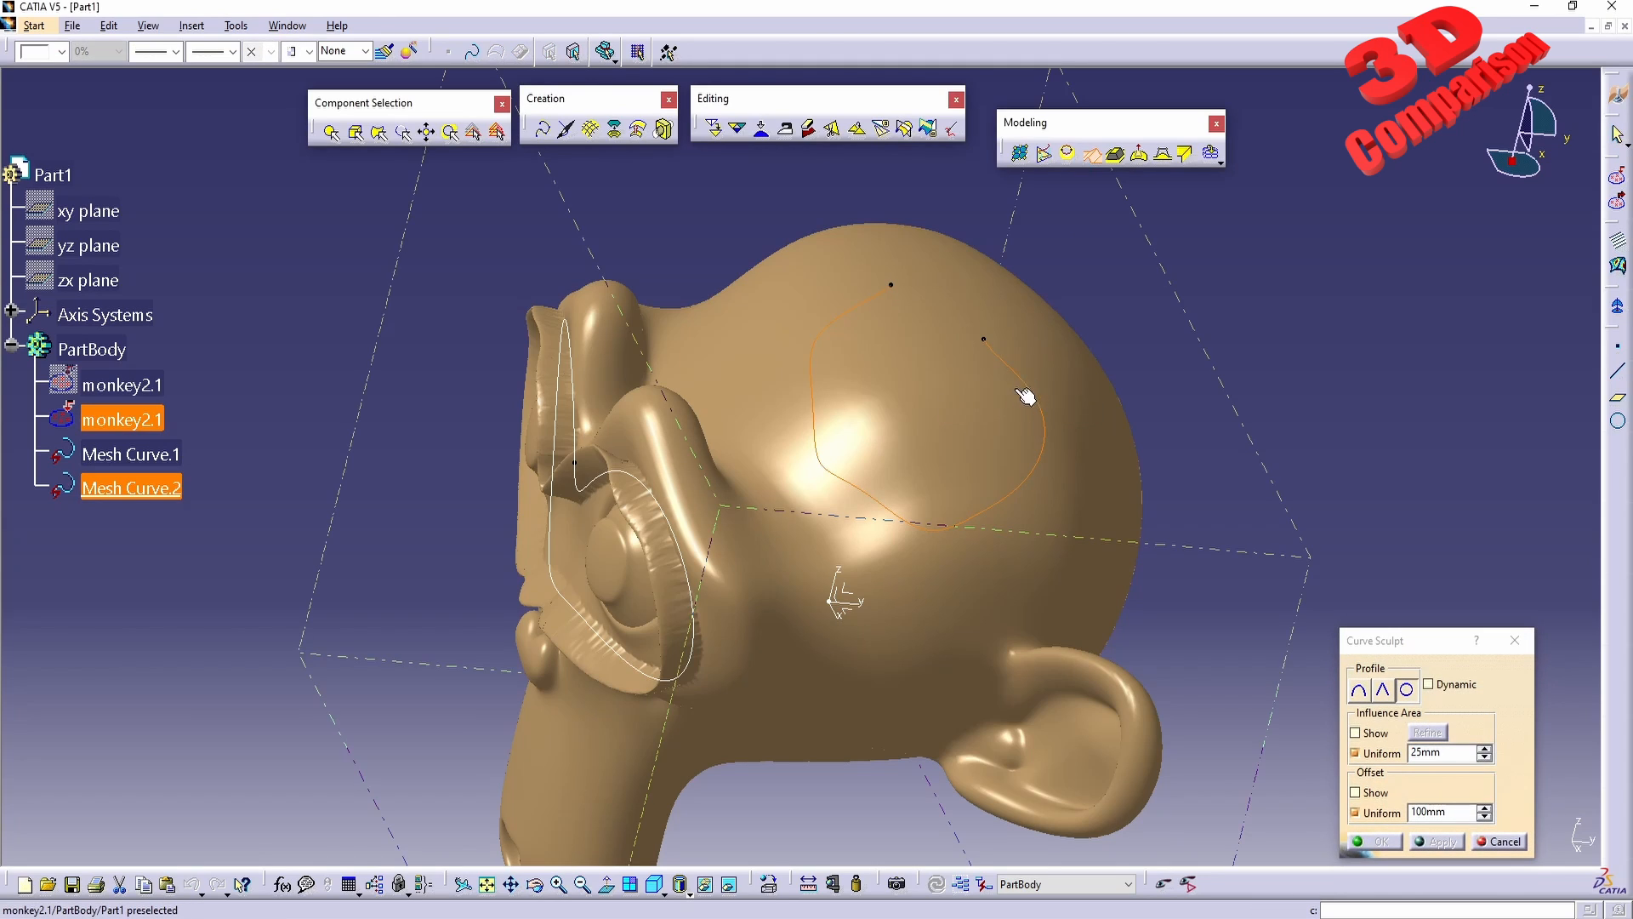
left_click(1073, 408)
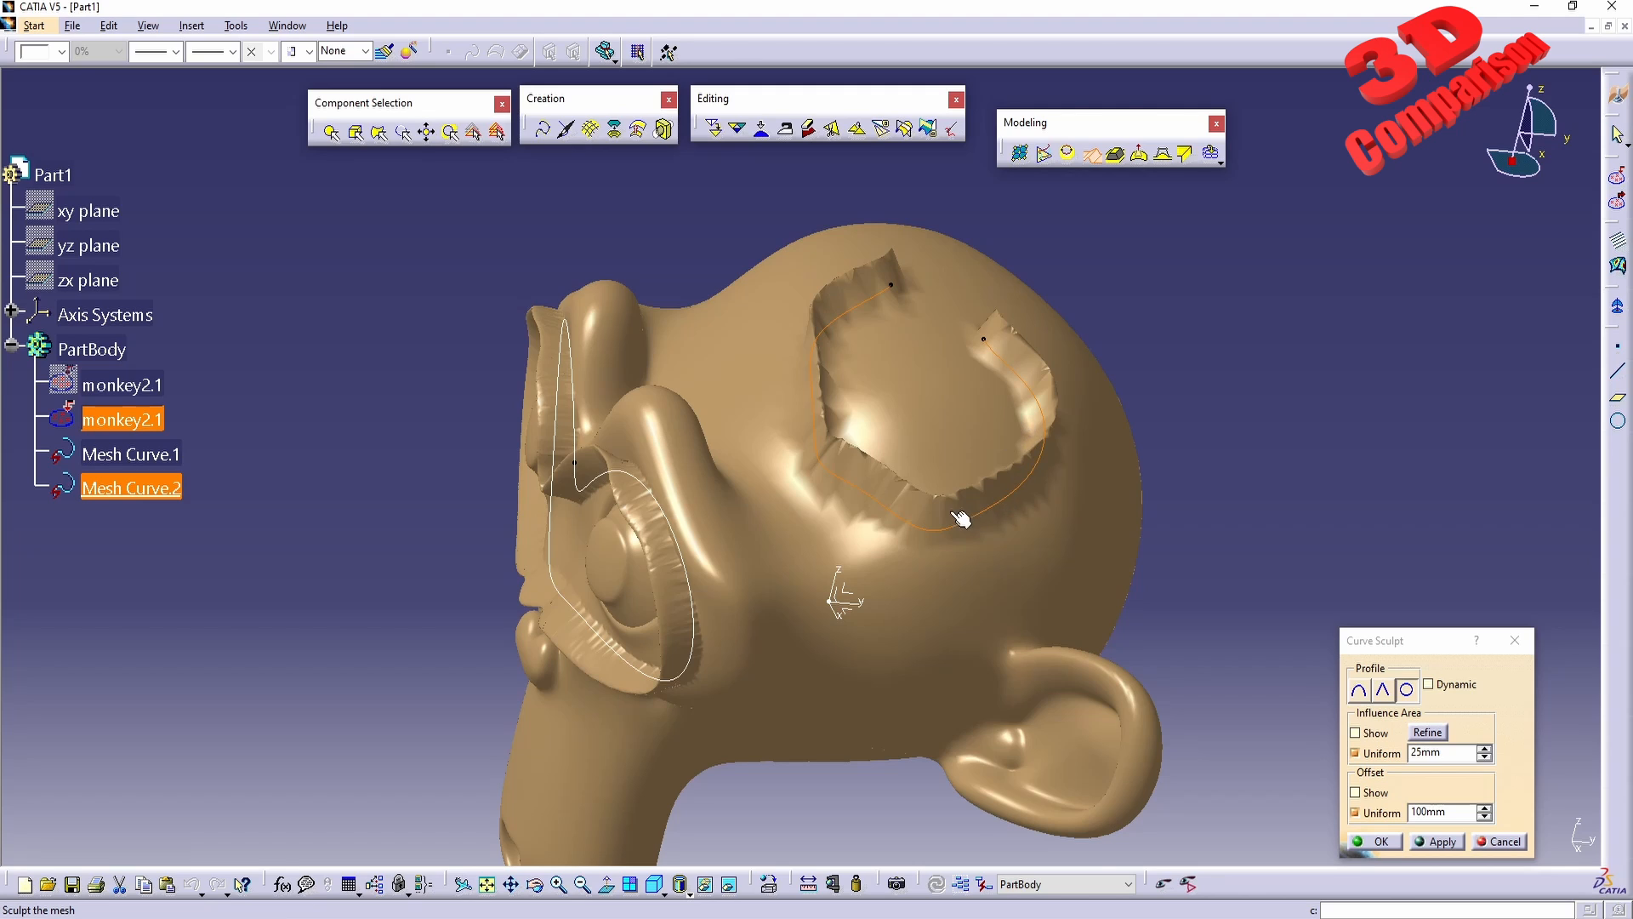
mouse_move(961, 519)
middle_mouse_down()
mouse_move(886, 601)
mouse_move(1072, 416)
middle_mouse_up()
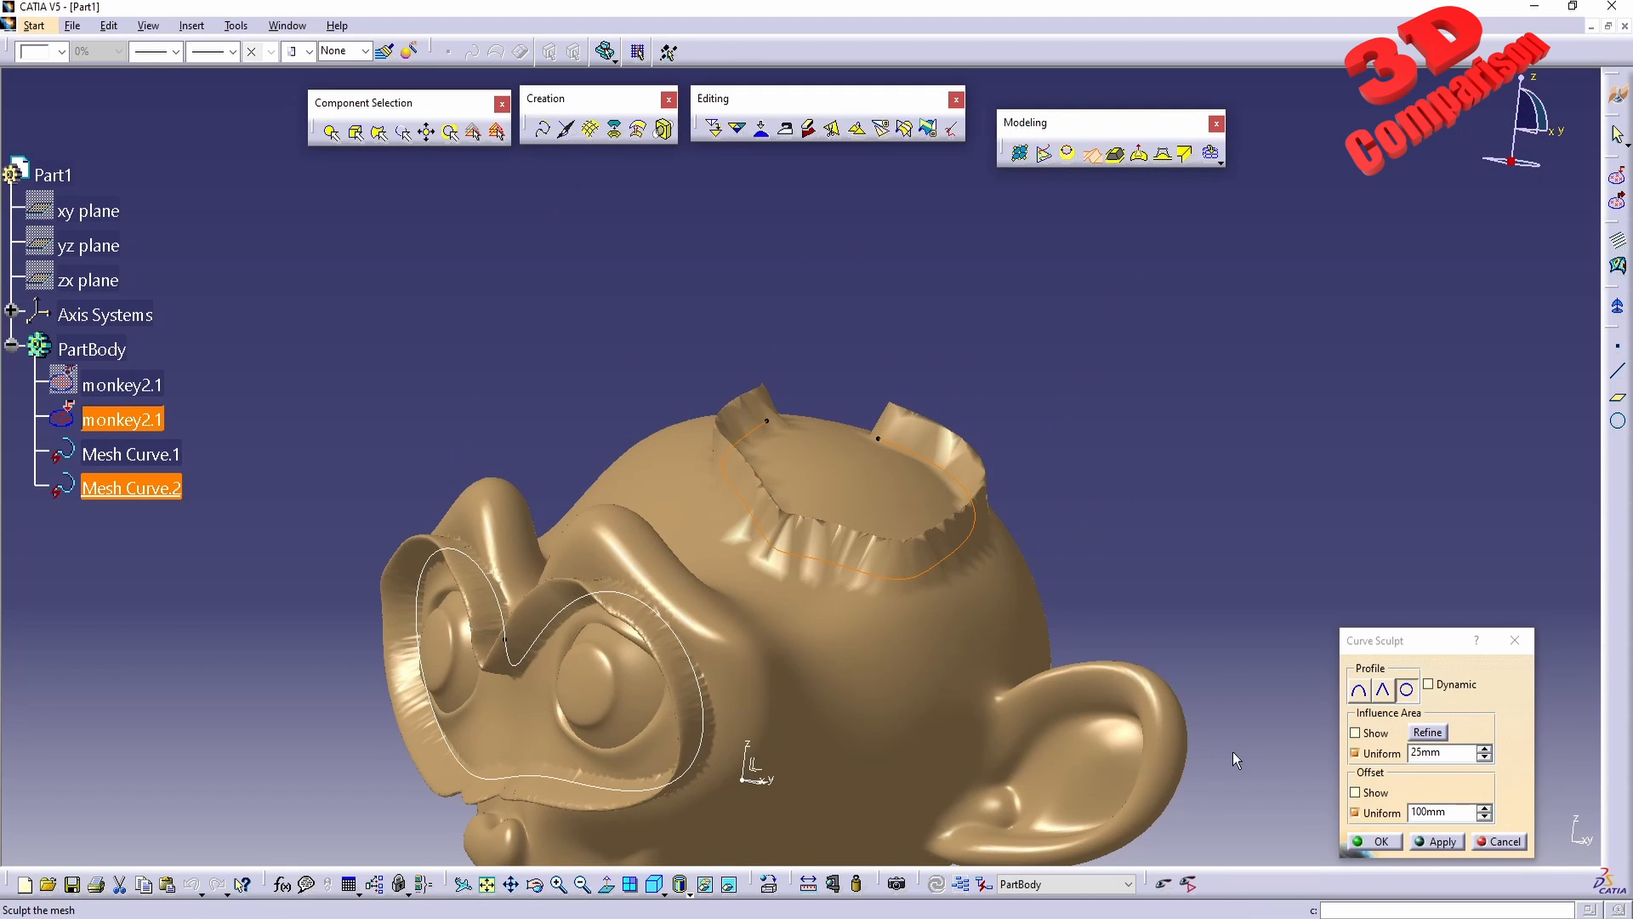
mouse_move(916, 694)
middle_mouse_down()
mouse_move(840, 620)
mouse_move(802, 544)
mouse_move(803, 459)
middle_mouse_up()
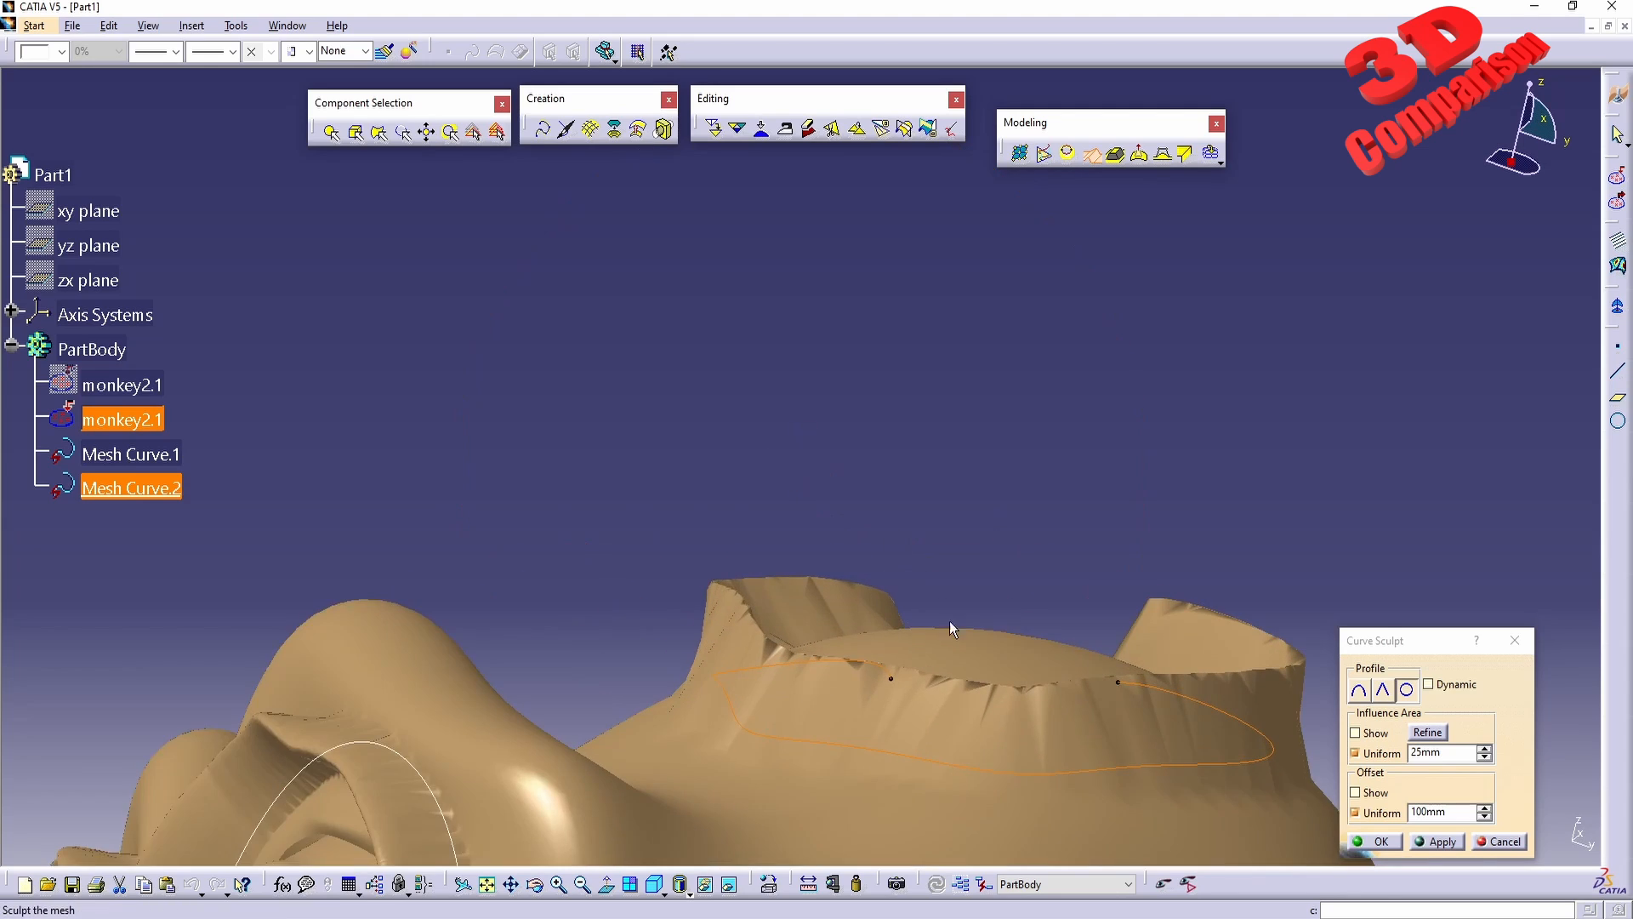
middle_click_drag(949, 621, 851, 500)
Show the offset handles and change the offset direction at both ends of the open curve.
left_click(1360, 792)
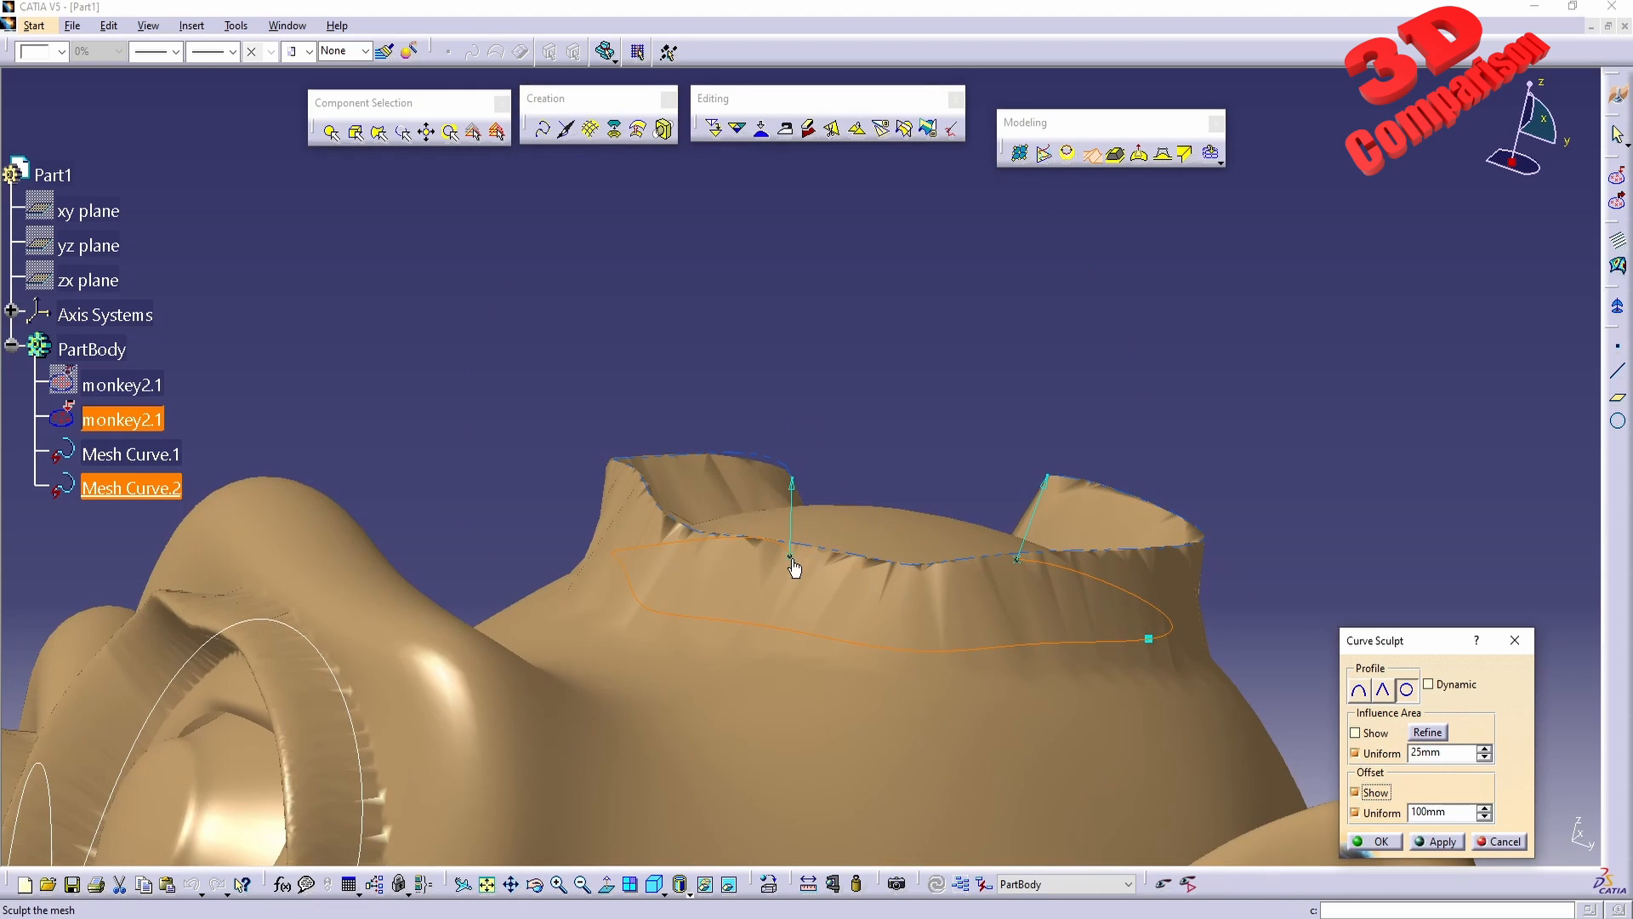
left_click_drag(789, 555, 771, 526)
mouse_move(948, 531)
middle_mouse_down()
mouse_move(937, 569)
mouse_move(961, 600)
middle_mouse_up()
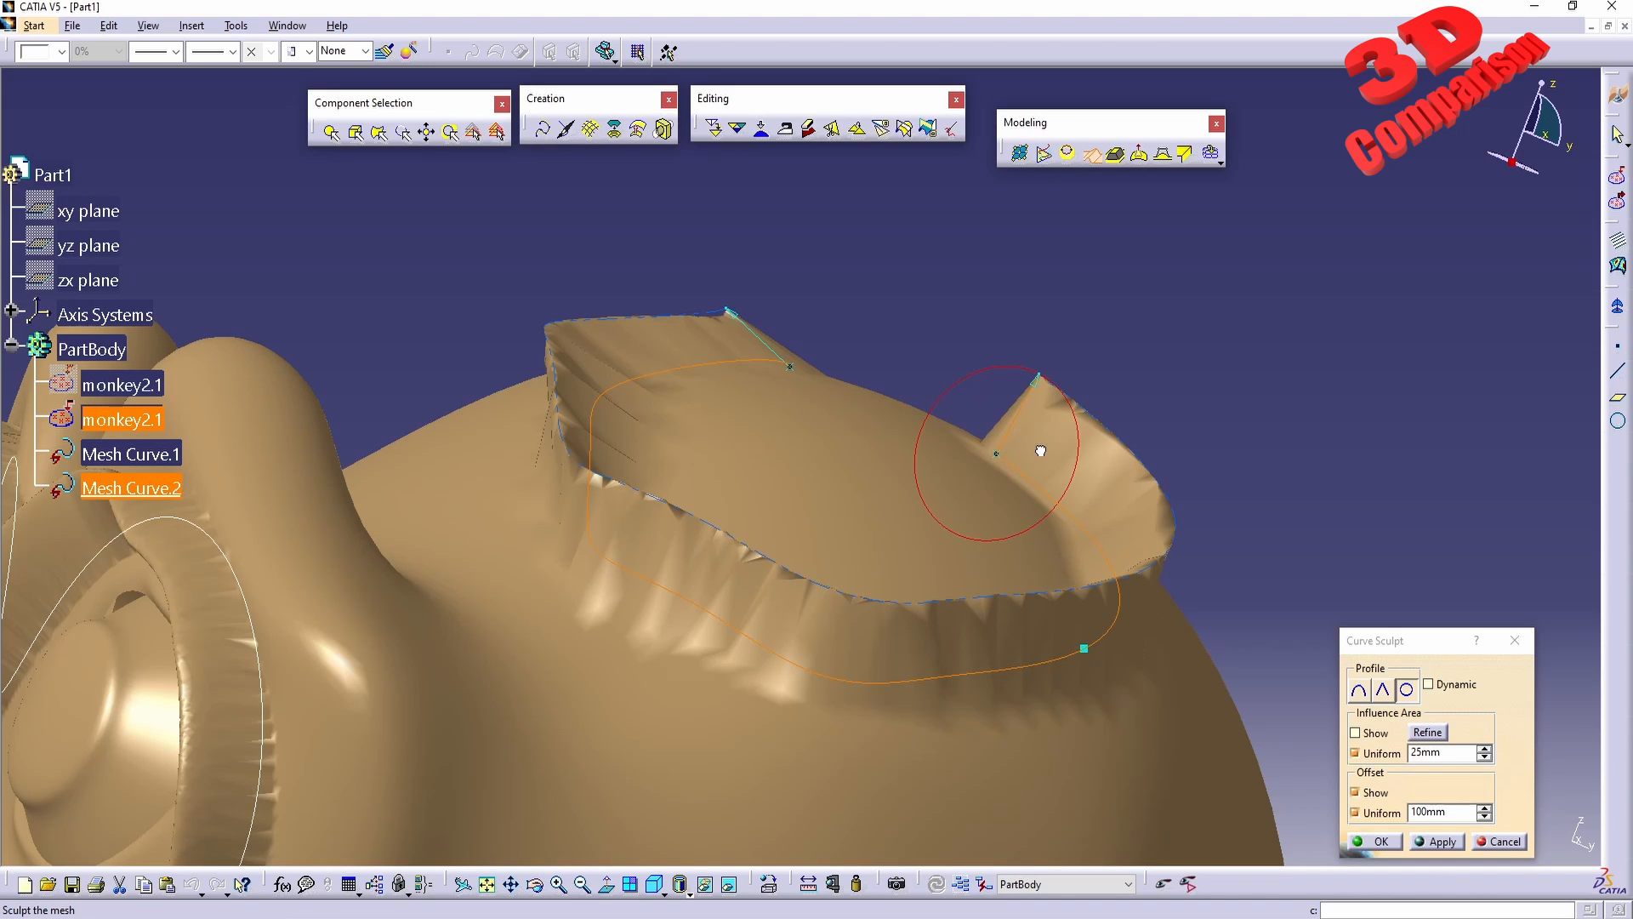
mouse_move(1058, 446)
left_mouse_down()
mouse_move(1078, 442)
mouse_move(1063, 390)
mouse_move(1041, 390)
left_mouse_up()
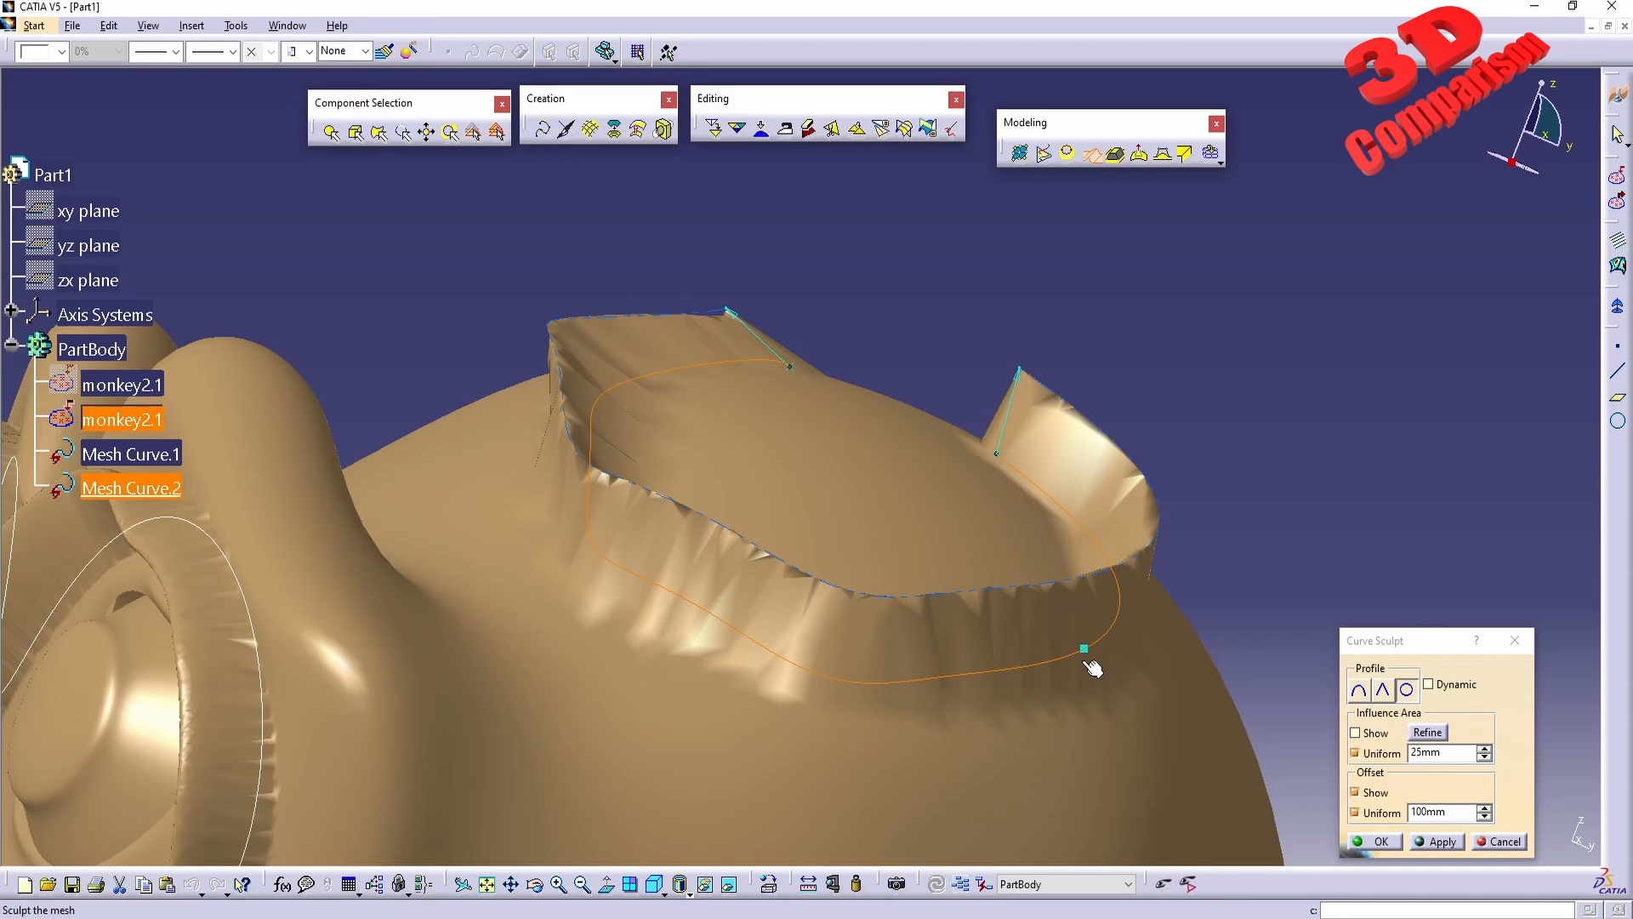
Add an offset handle along the front portion of the open curve and display the influence area boundaries.
mouse_move(1028, 655)
left_mouse_down()
mouse_move(758, 650)
mouse_move(716, 628)
left_mouse_up()
left_click(1368, 735)
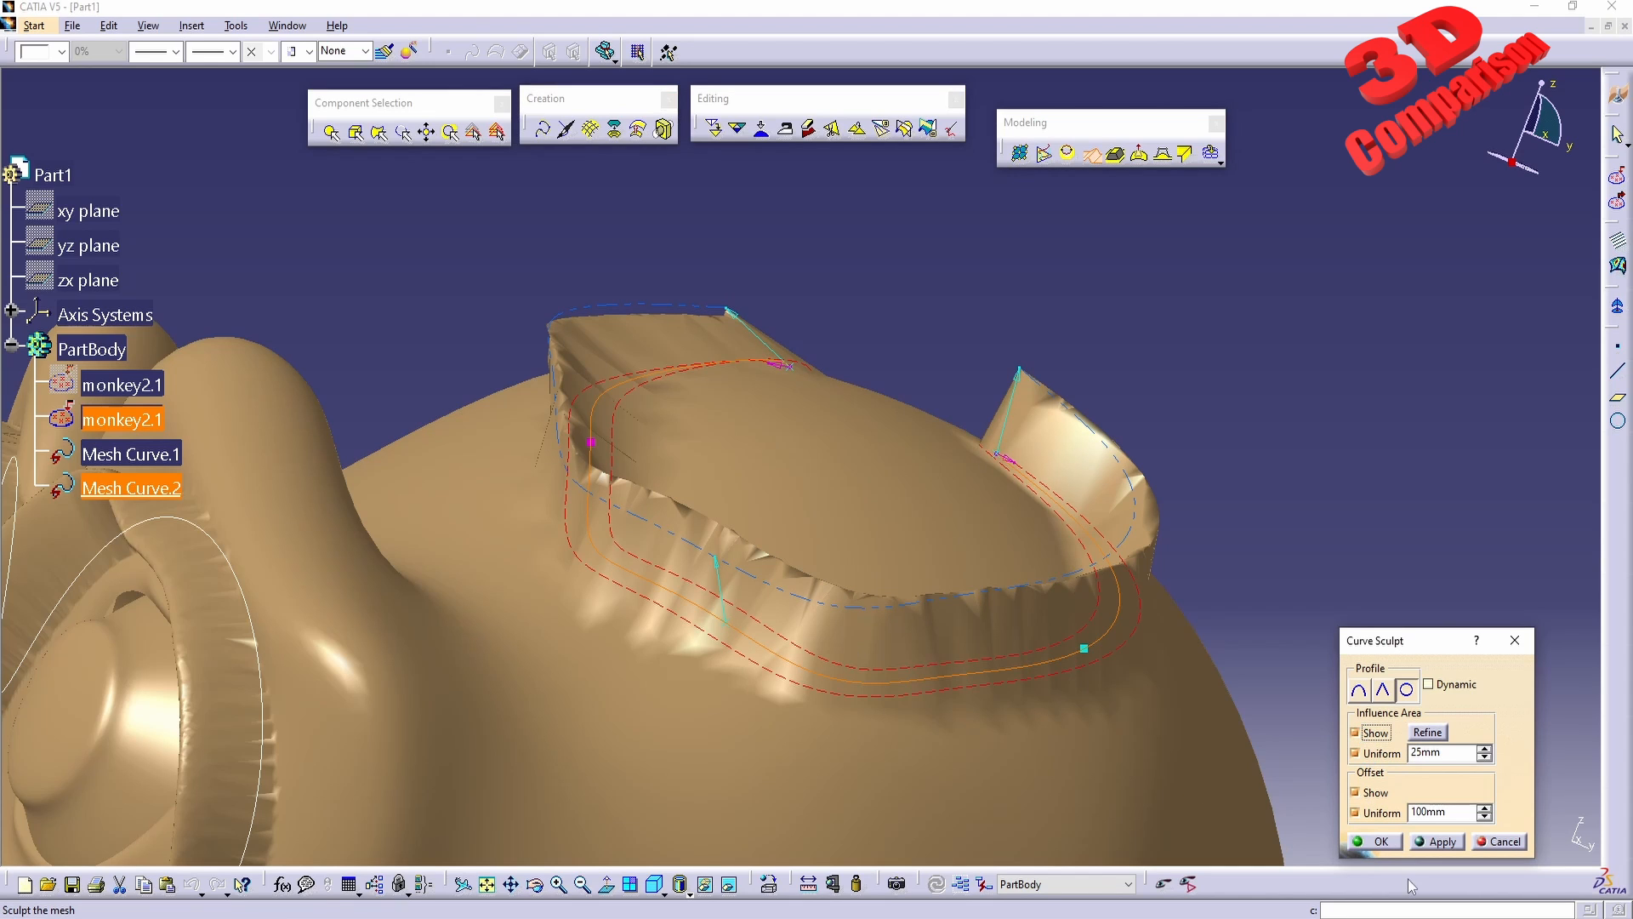
middle_click_drag(940, 602, 932, 816)
middle_click_drag(1032, 624, 874, 574)
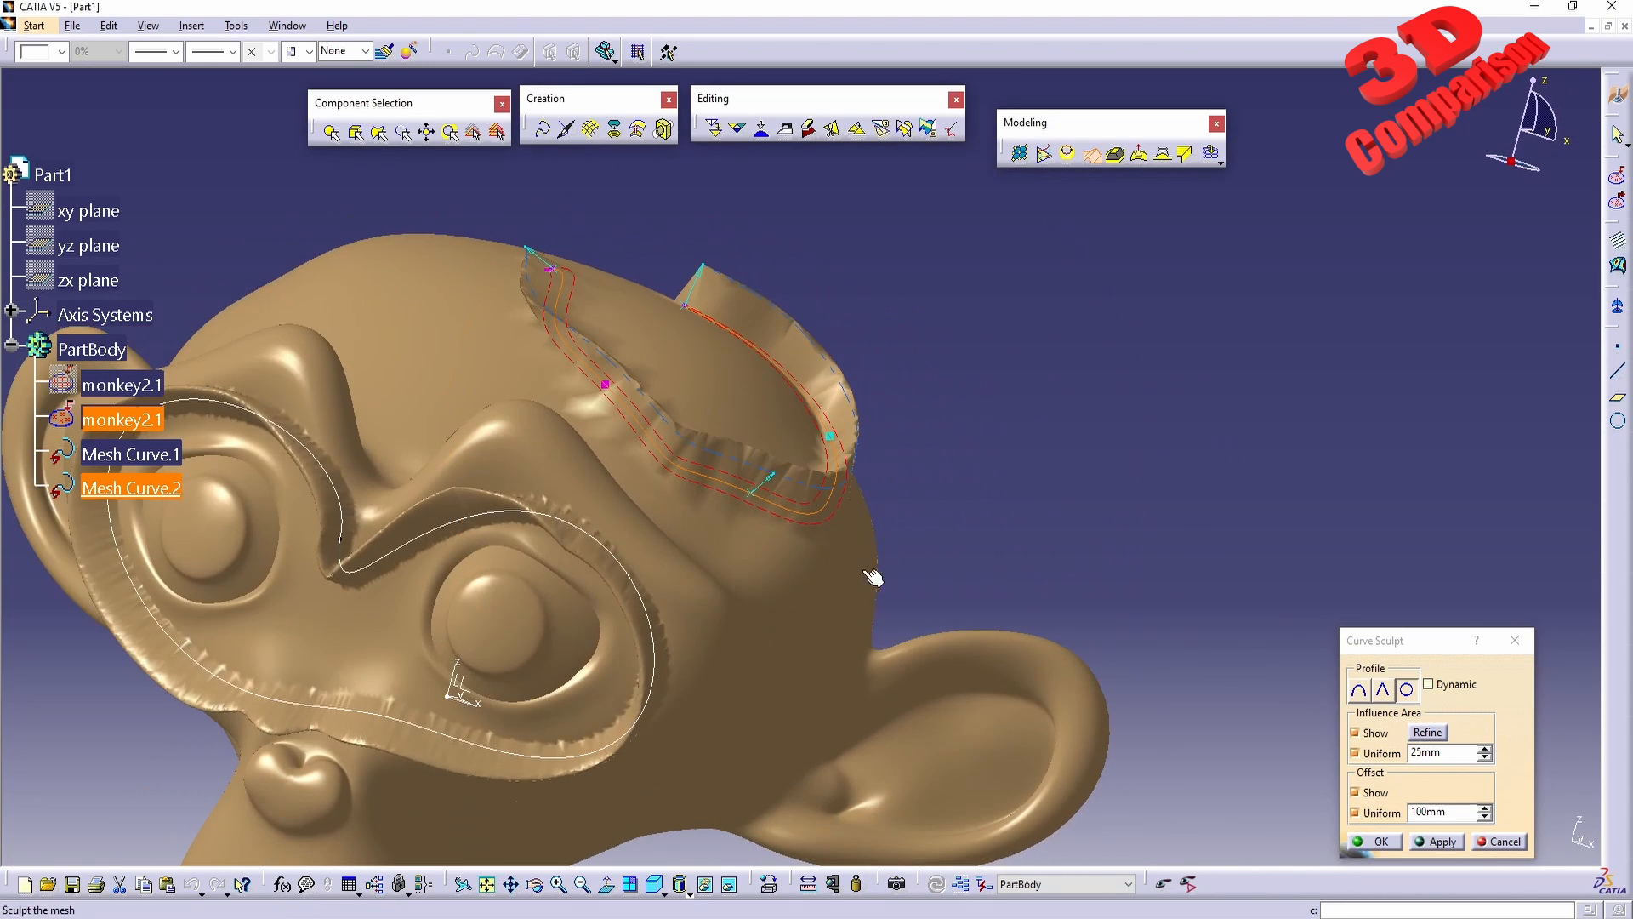
middle_click_drag(771, 557, 855, 551)
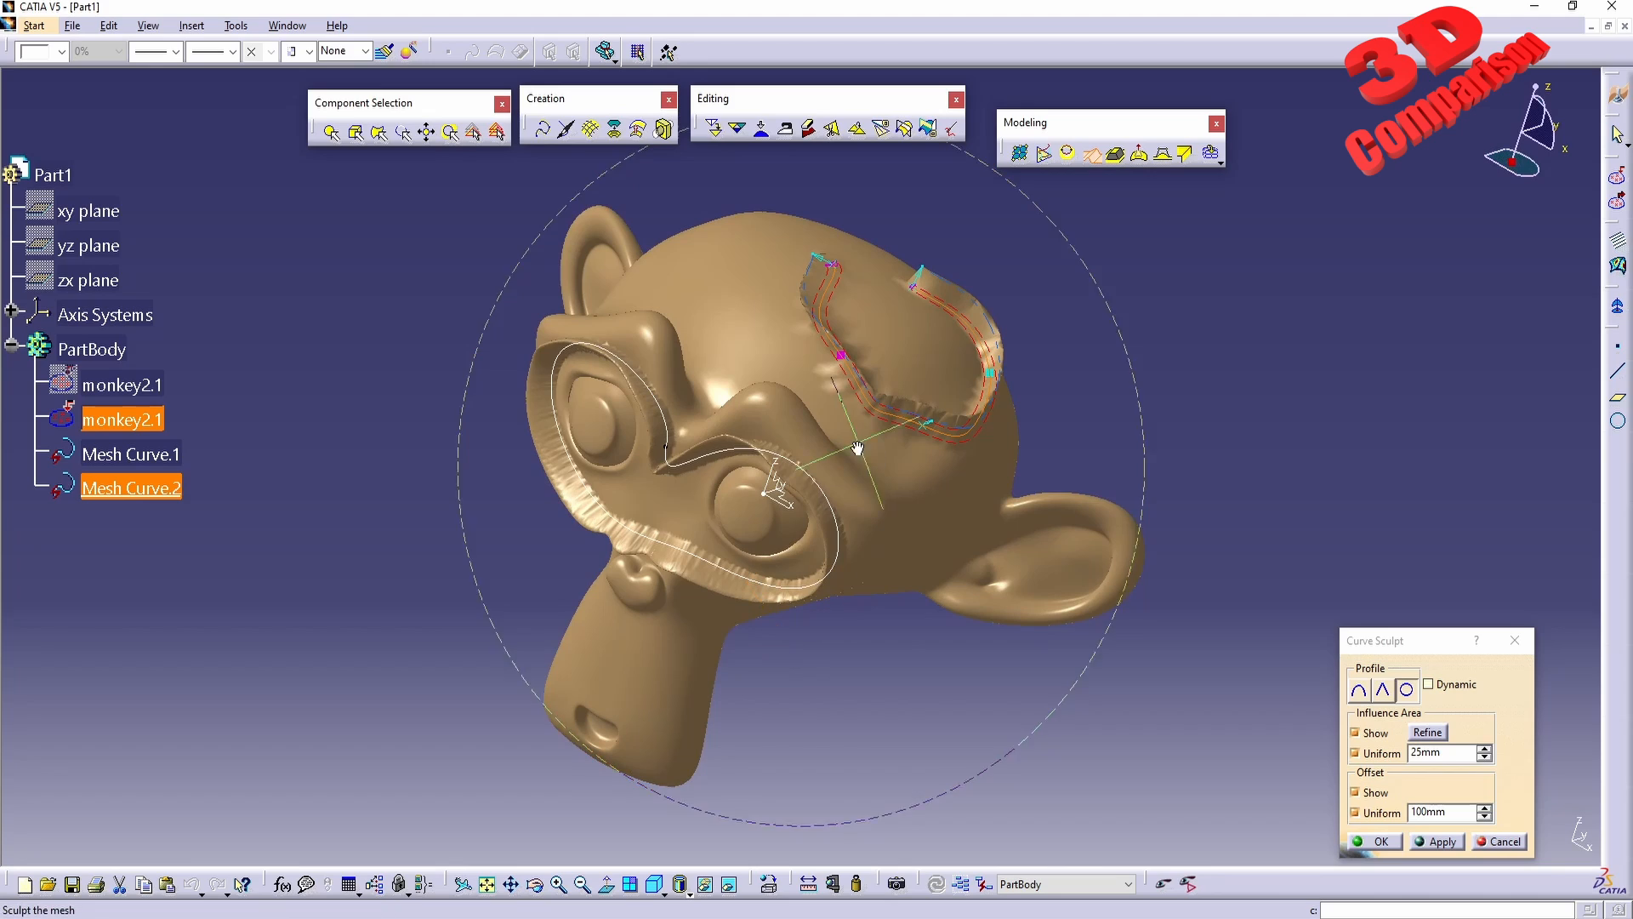
middle_click_drag(857, 444, 777, 453)
Refine the mesh in the influence area three times and accept the sculpt along the open curve.
left_click(1431, 736)
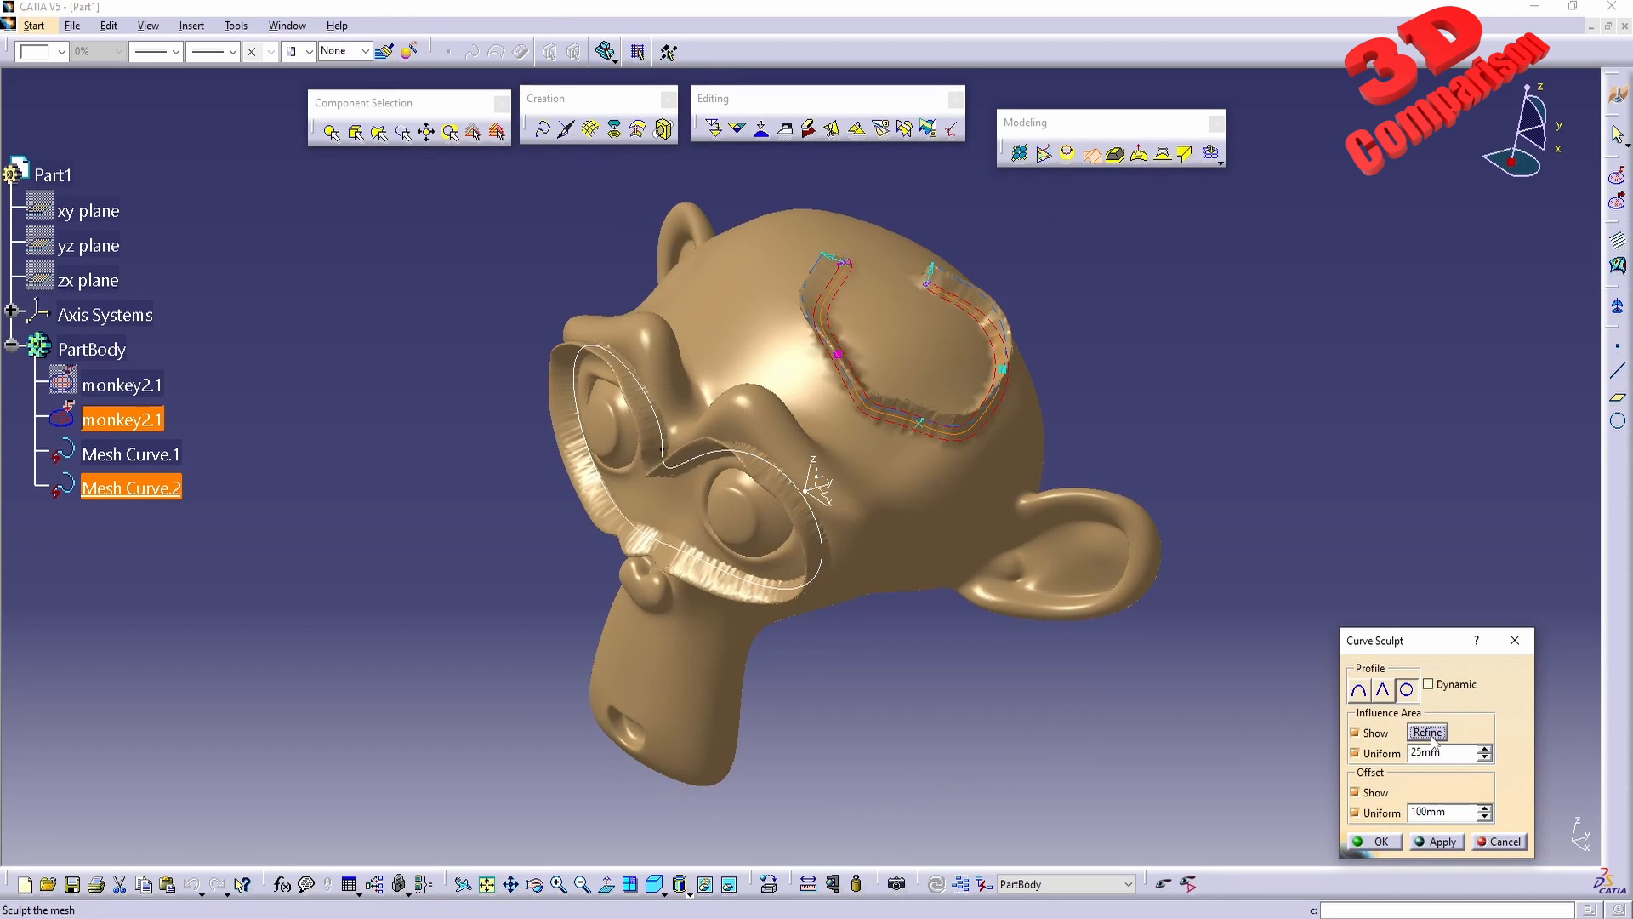
left_click(1432, 736)
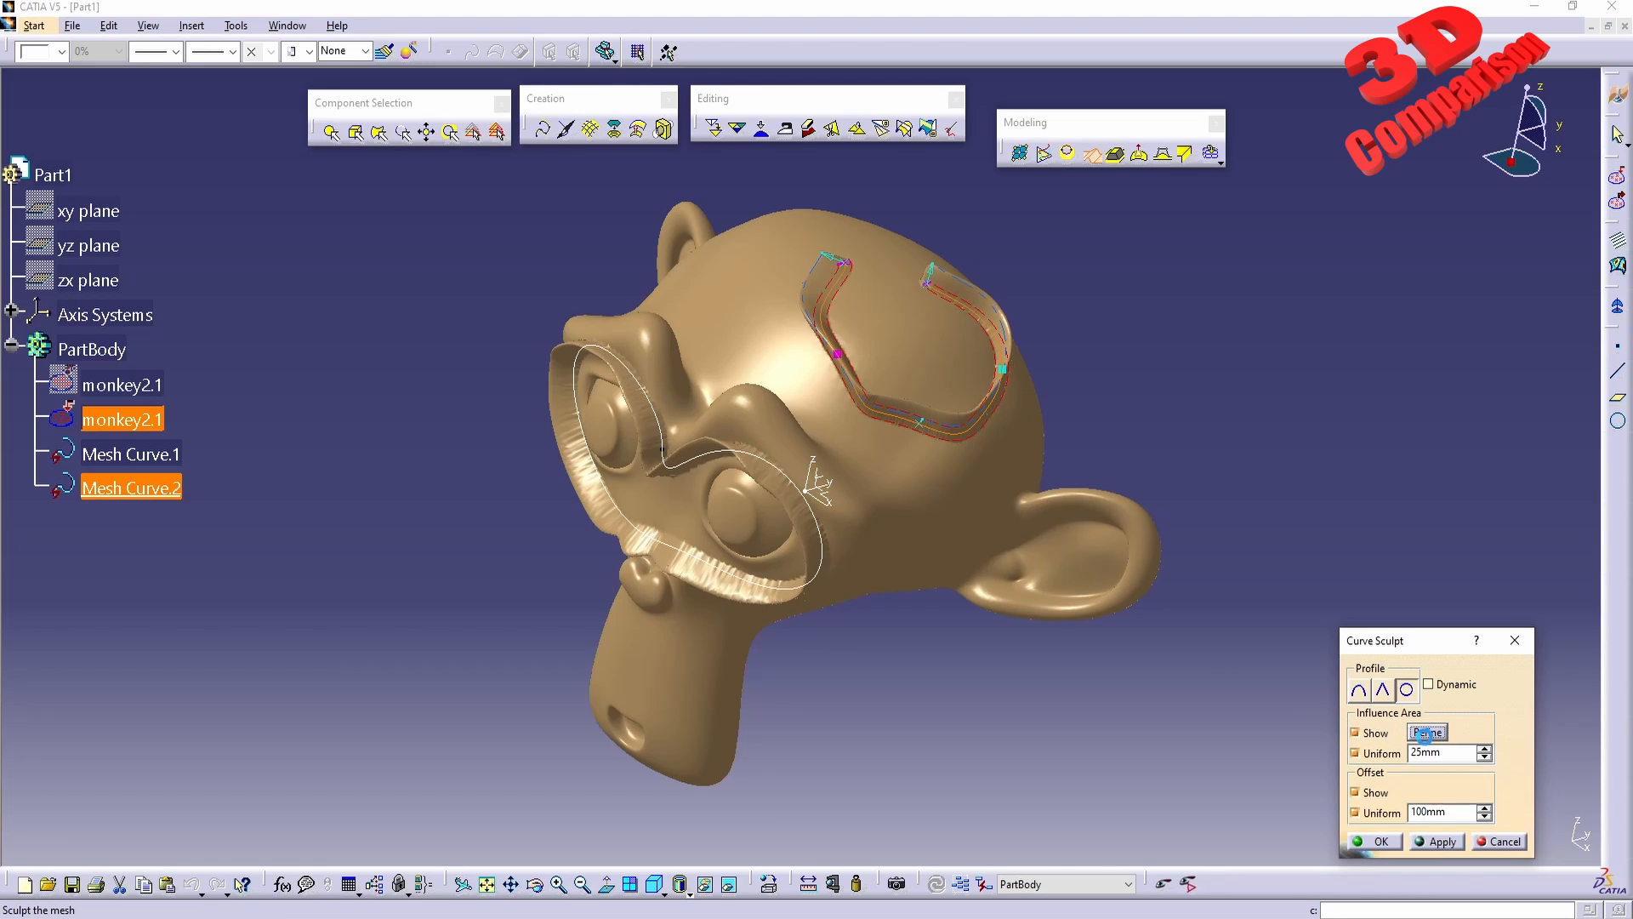
left_click(1425, 733)
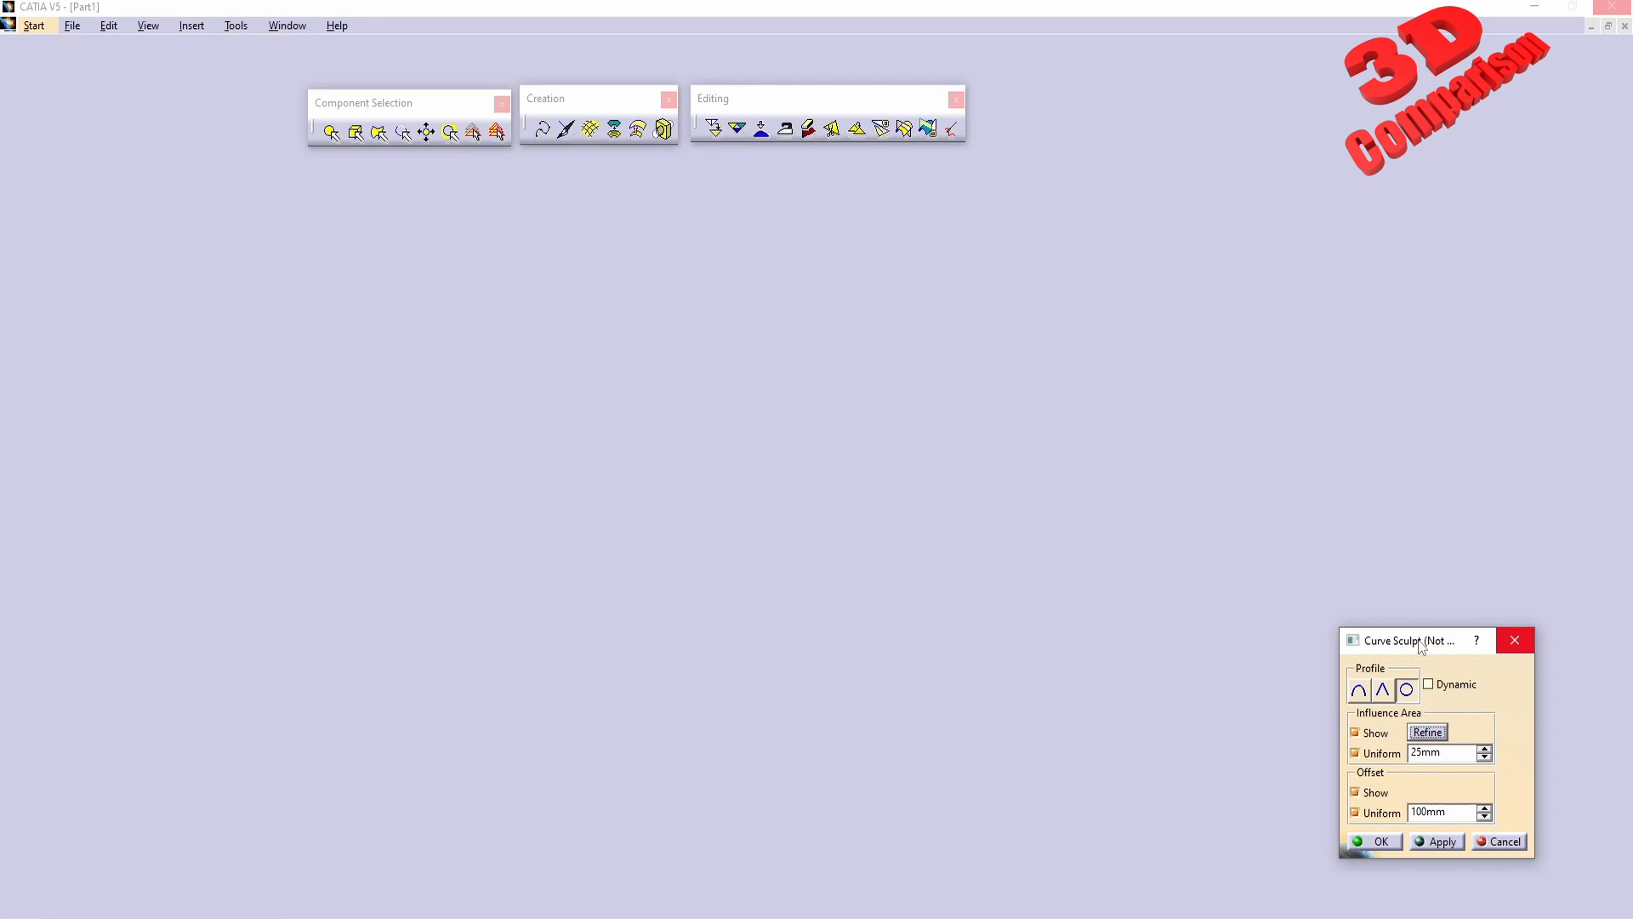
mouse_move(1419, 648)
left_mouse_down()
mouse_move(1287, 268)
mouse_move(1333, 38)
mouse_move(1474, 77)
left_mouse_up()
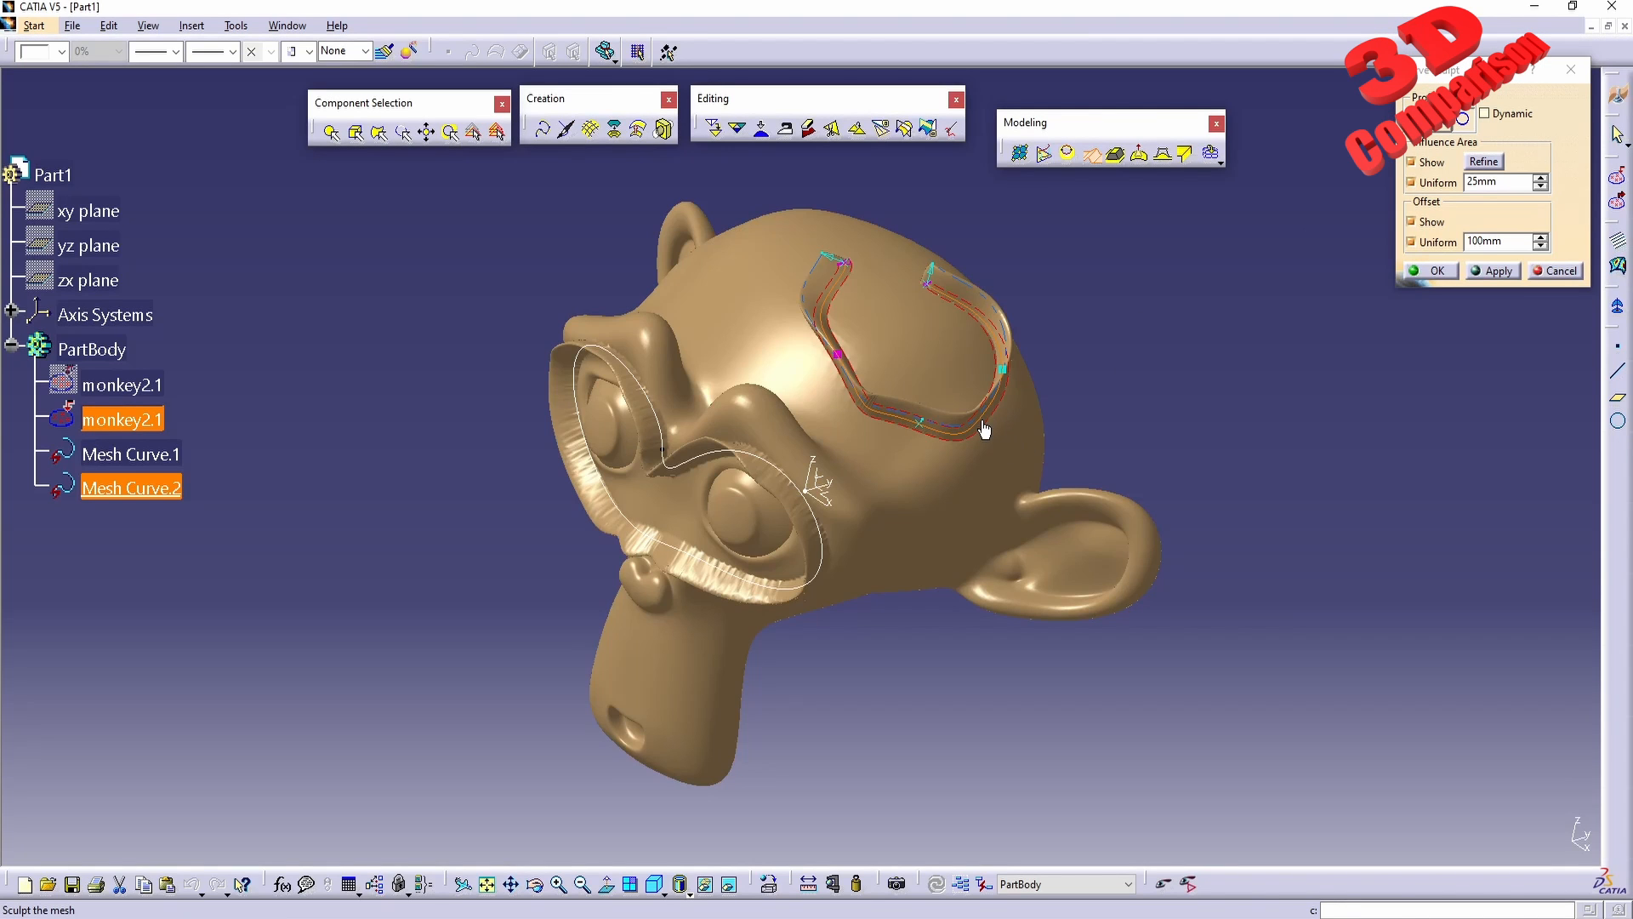
left_click(1428, 275)
Display the head in wireframe to examine the refined mesh density along the sculpted rims, and restore the shaded display.
mouse_move(1103, 510)
middle_mouse_down()
mouse_move(1035, 575)
mouse_move(805, 438)
mouse_move(864, 280)
mouse_move(813, 416)
middle_mouse_up()
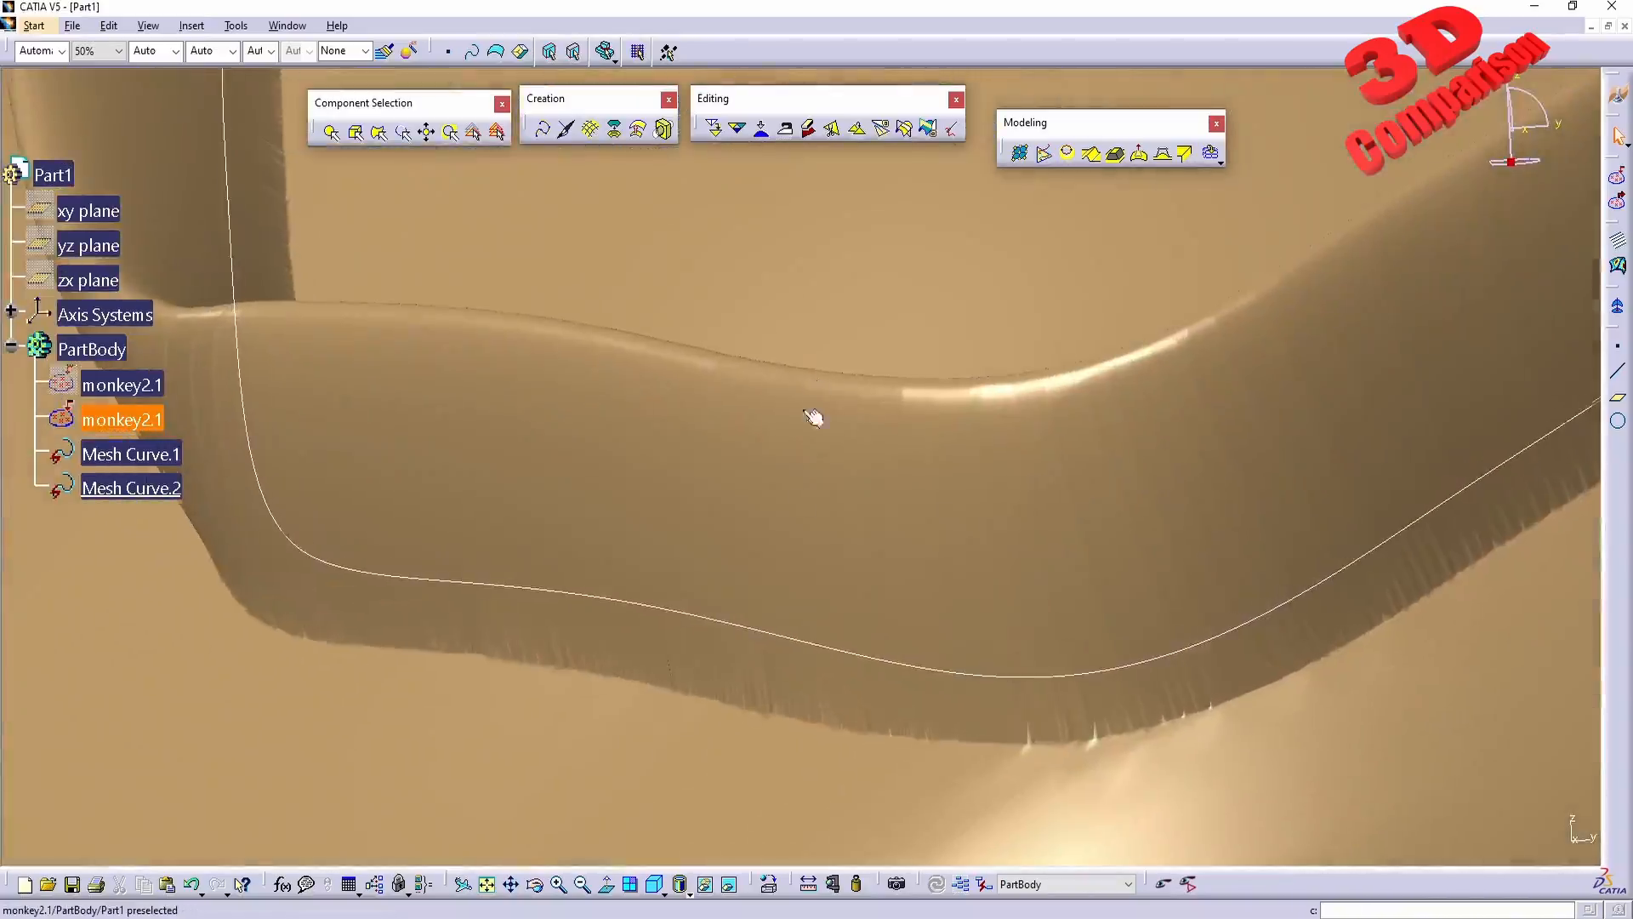
left_click(690, 894)
left_click(707, 886)
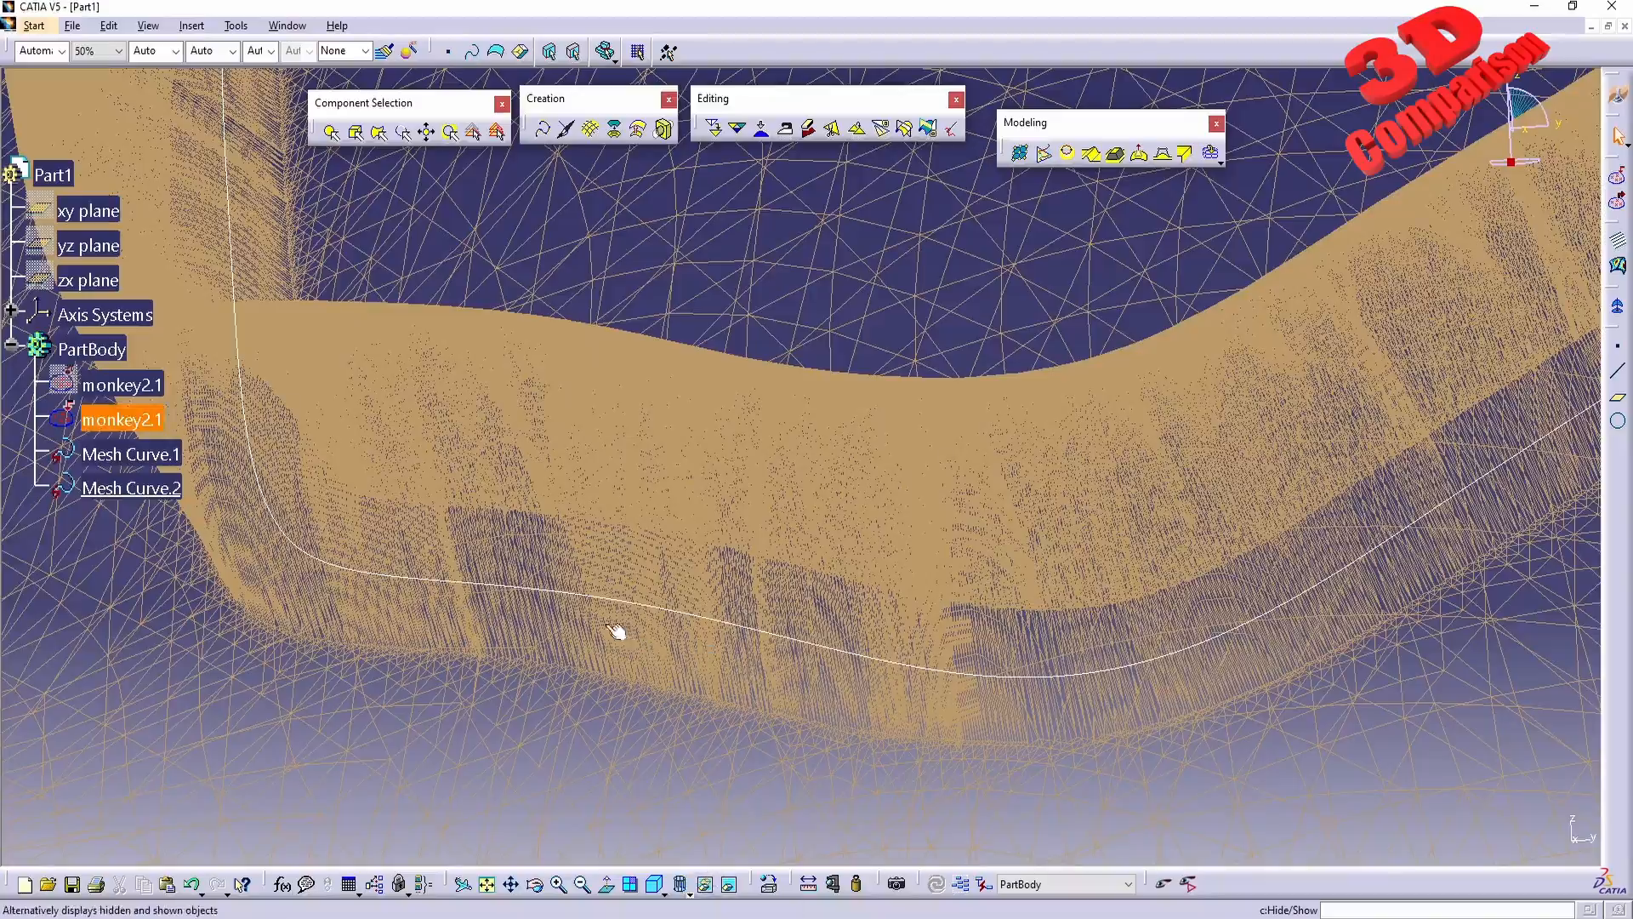
middle_click_drag(620, 631, 865, 724)
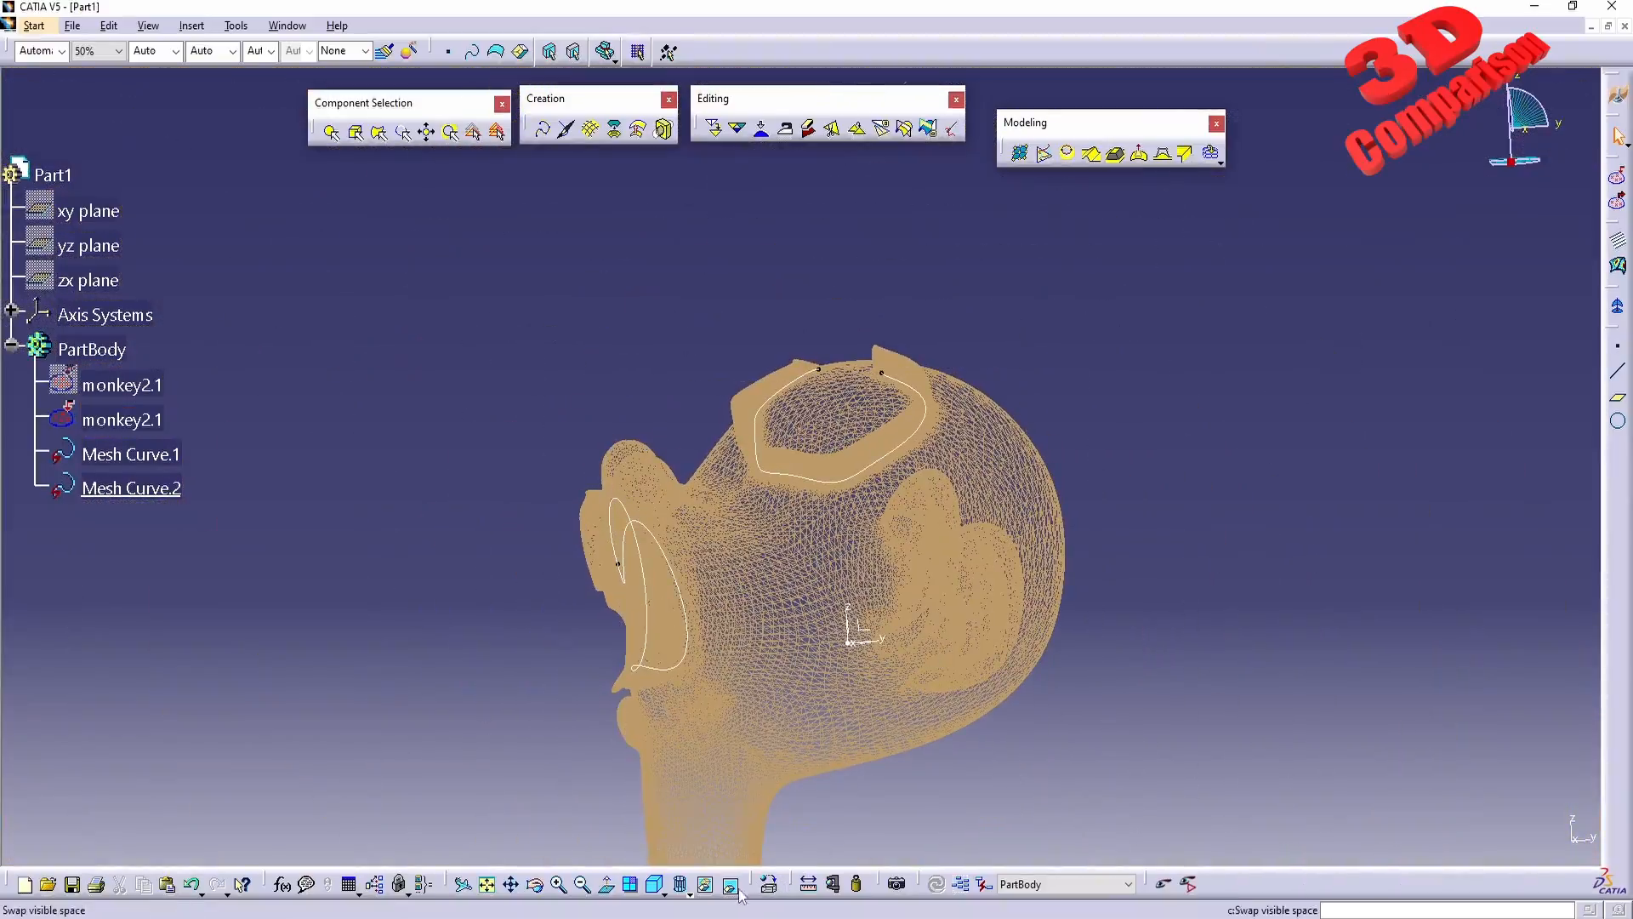
left_click(689, 894)
left_click(708, 785)
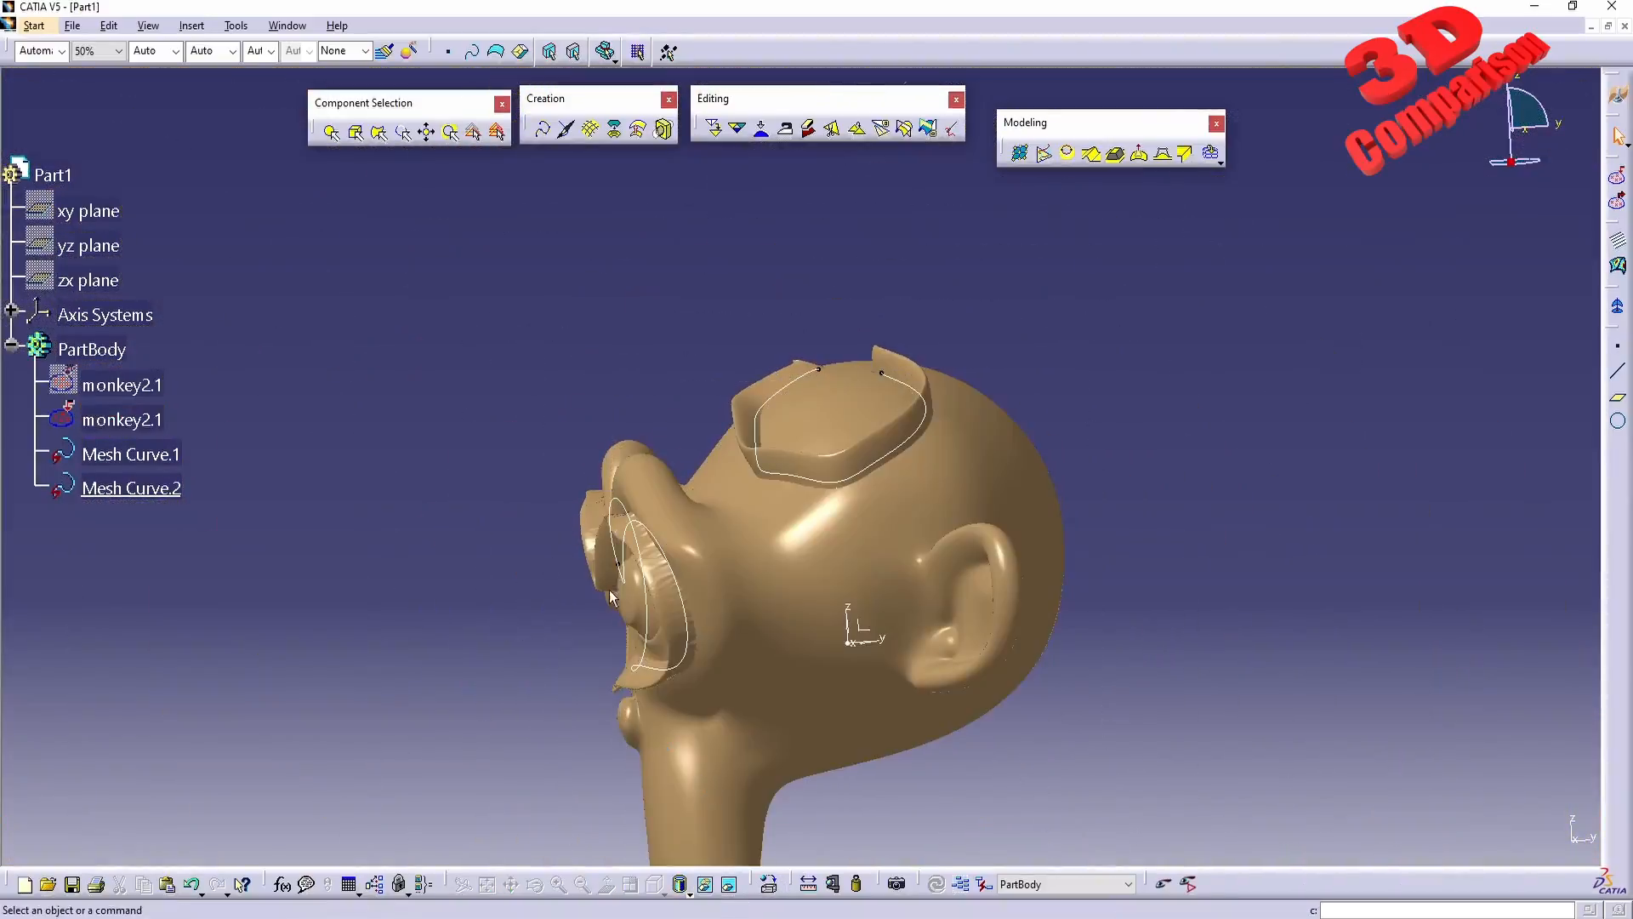
Run the information command on the sculpted monkey2.1 mesh and the original hidden monkey2.1 mesh to compare their triangle counts.
mouse_move(838, 604)
middle_mouse_down()
mouse_move(983, 544)
mouse_move(934, 687)
middle_mouse_up()
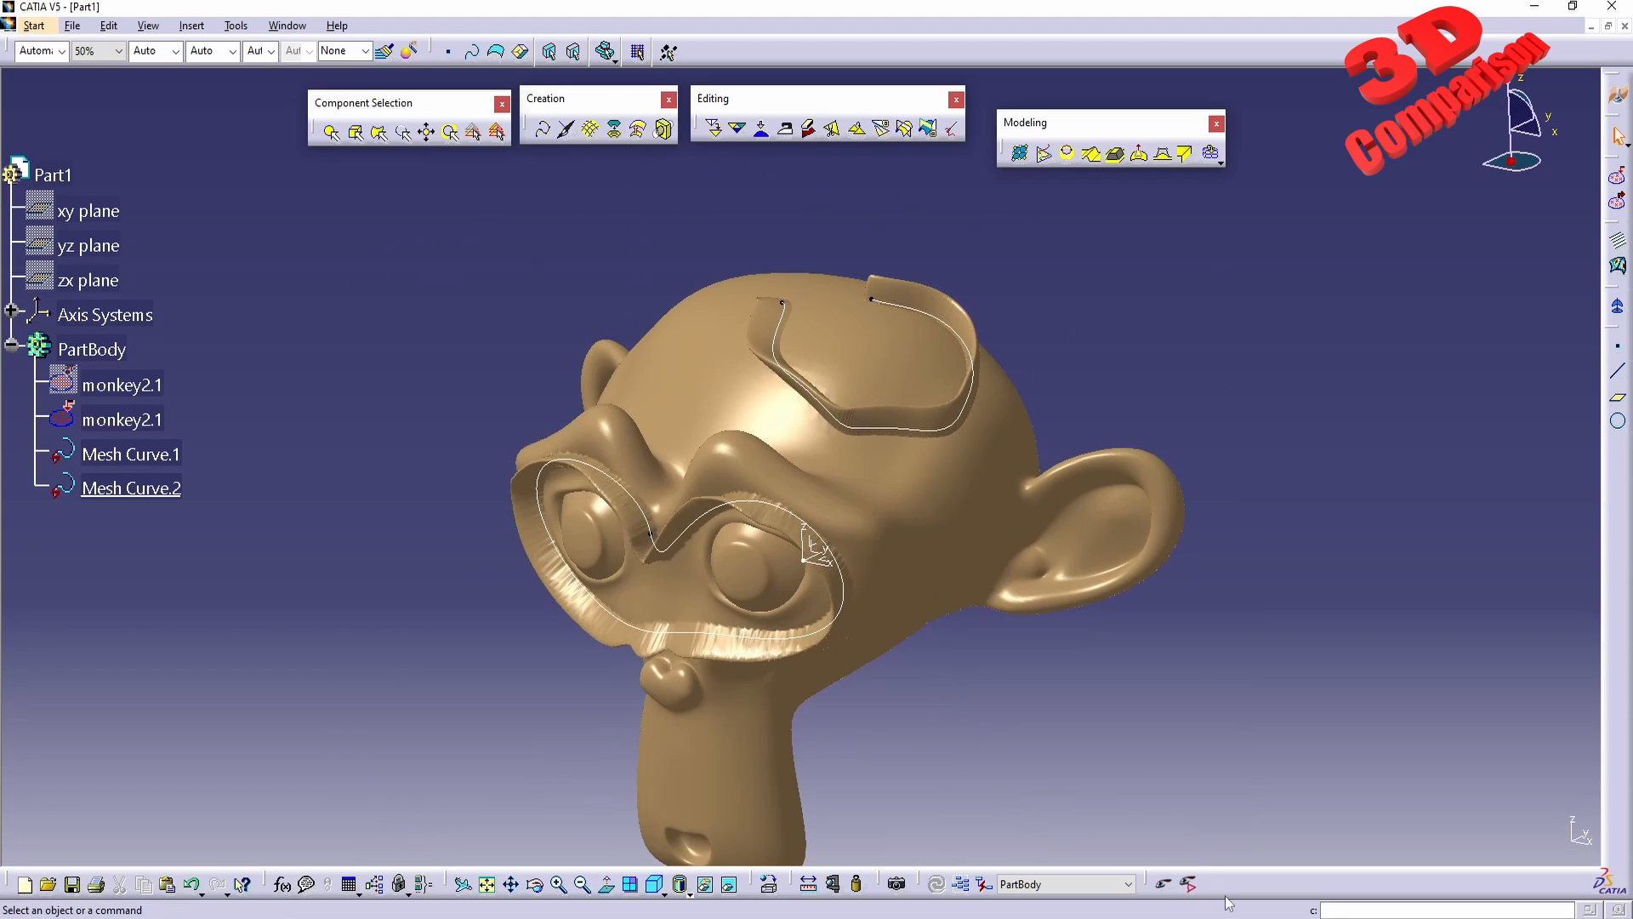
left_click(1369, 909)
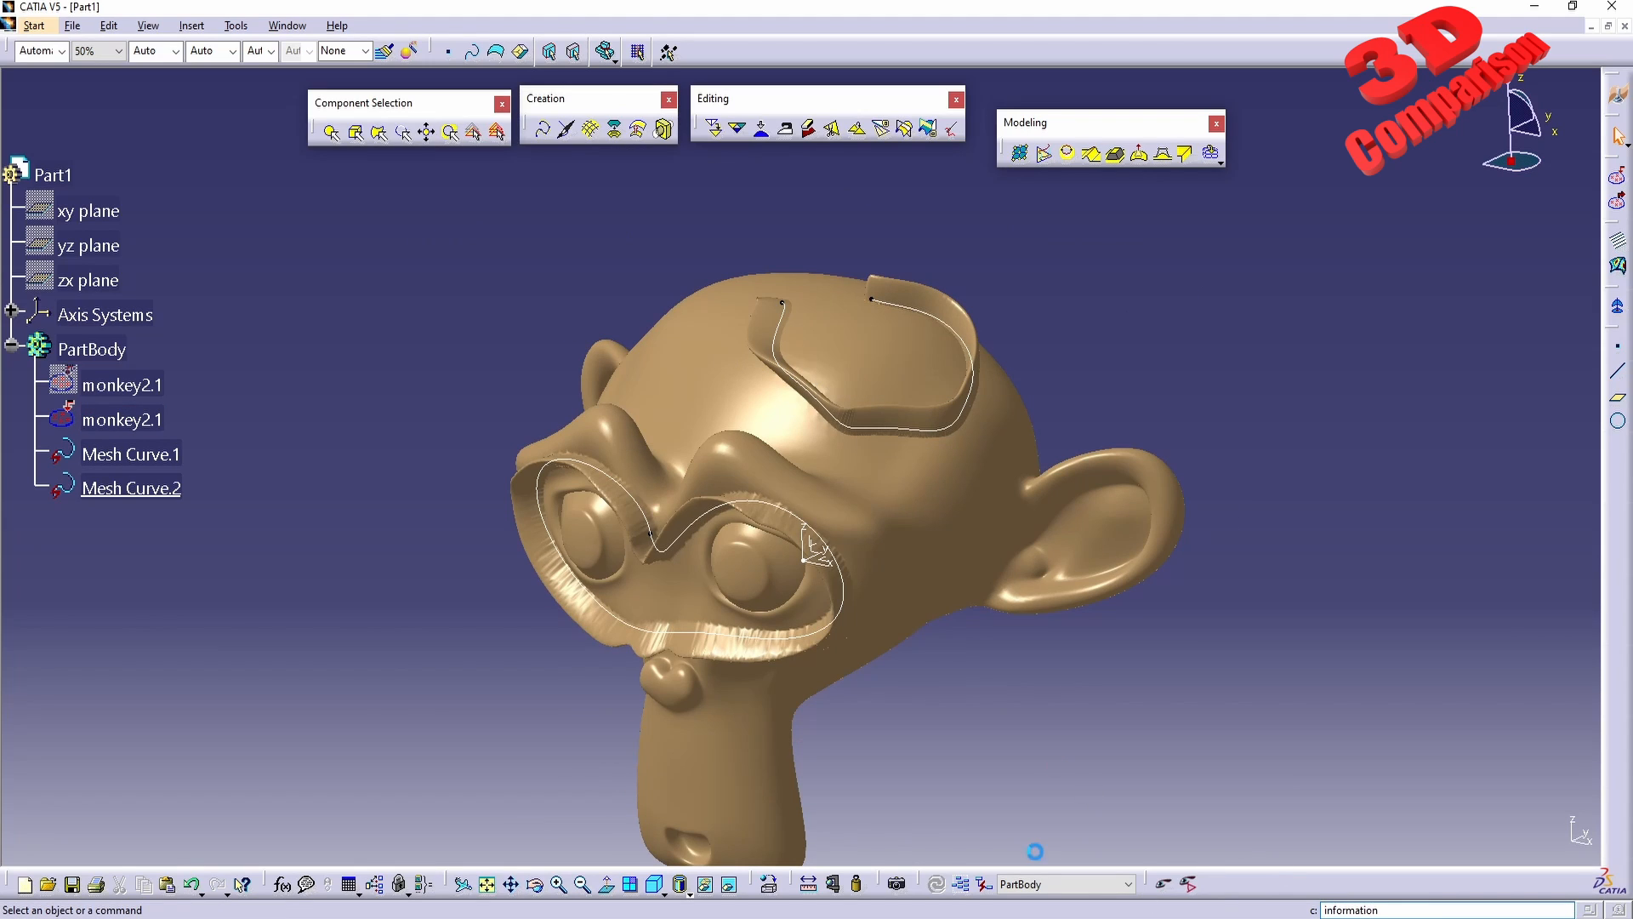
left_click(121, 427)
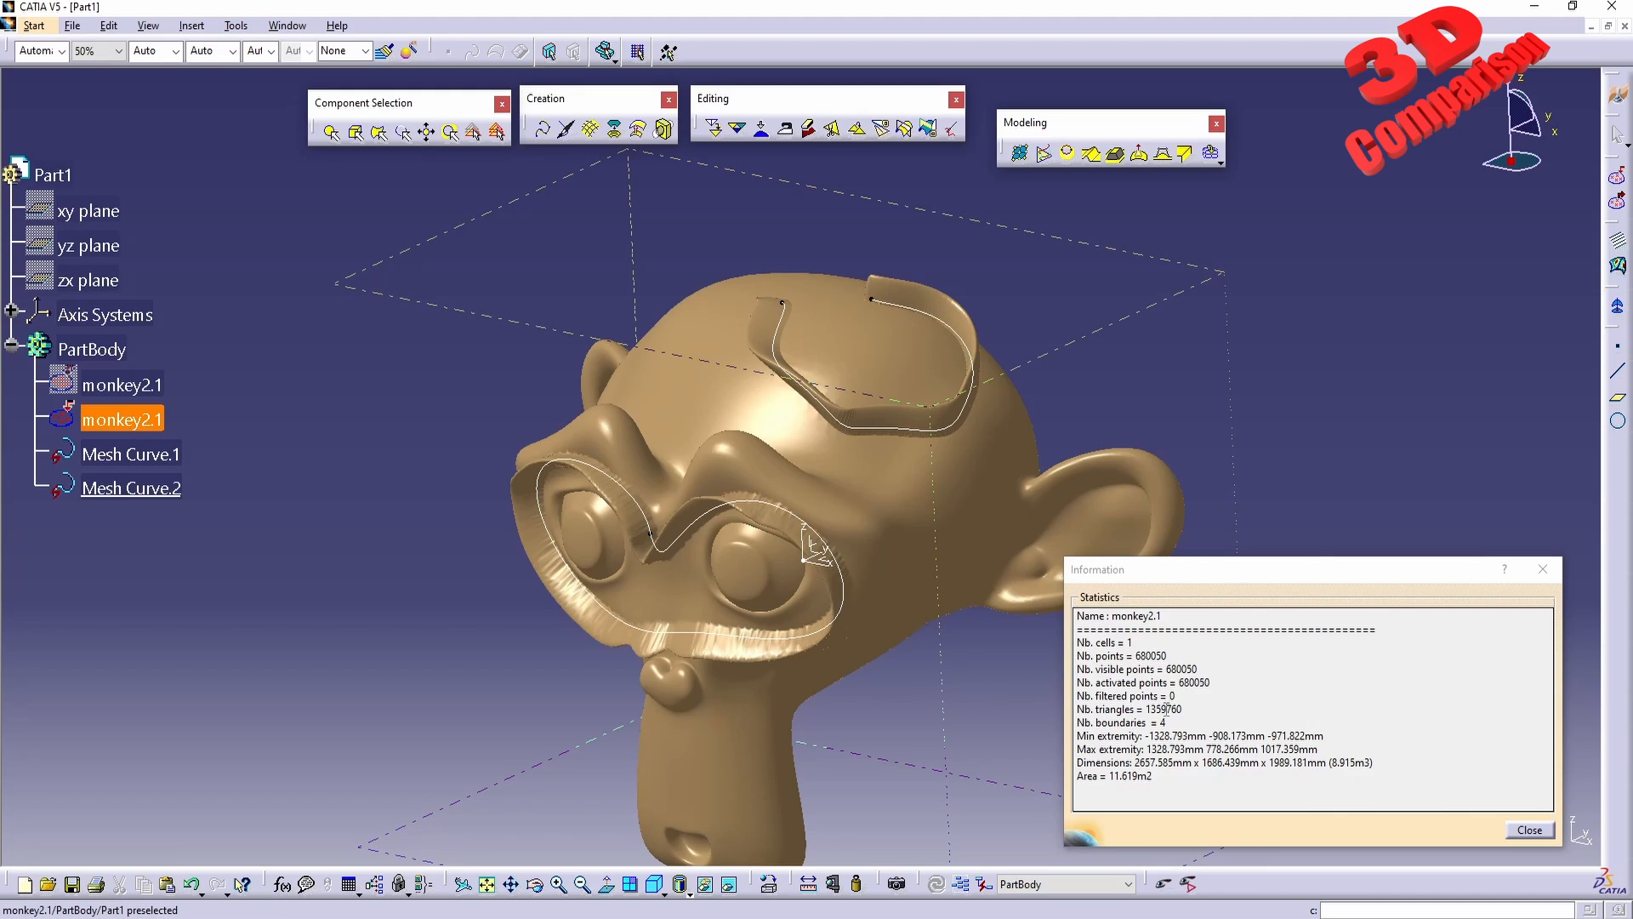
mouse_move(1167, 709)
left_mouse_down()
mouse_move(1190, 709)
mouse_move(1167, 709)
left_mouse_up()
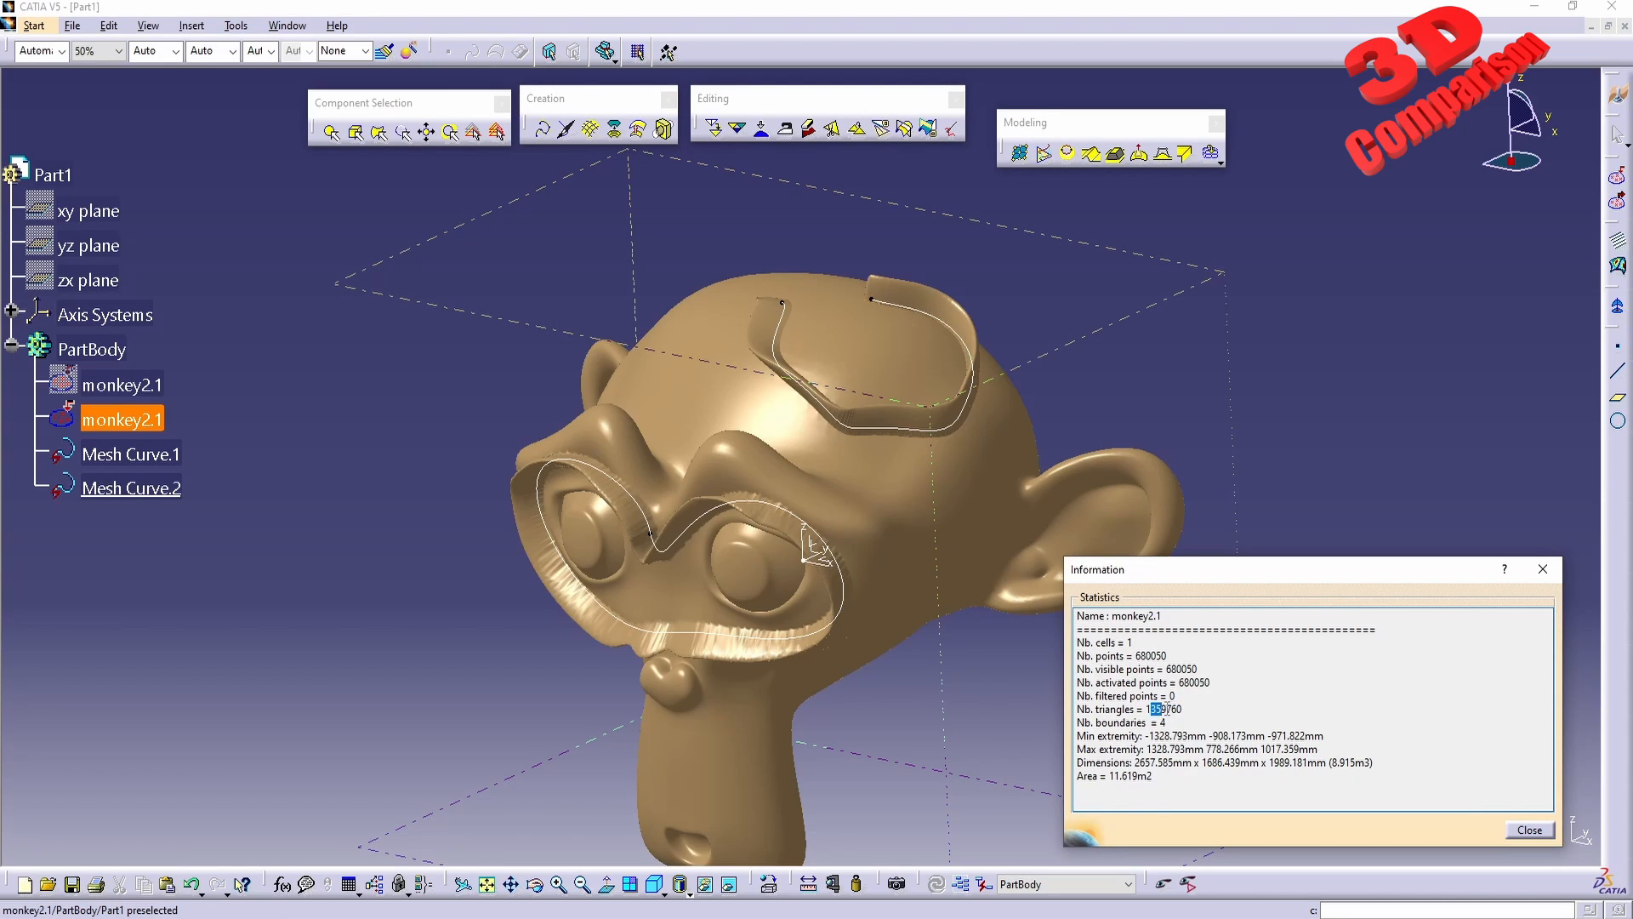
left_click(158, 387)
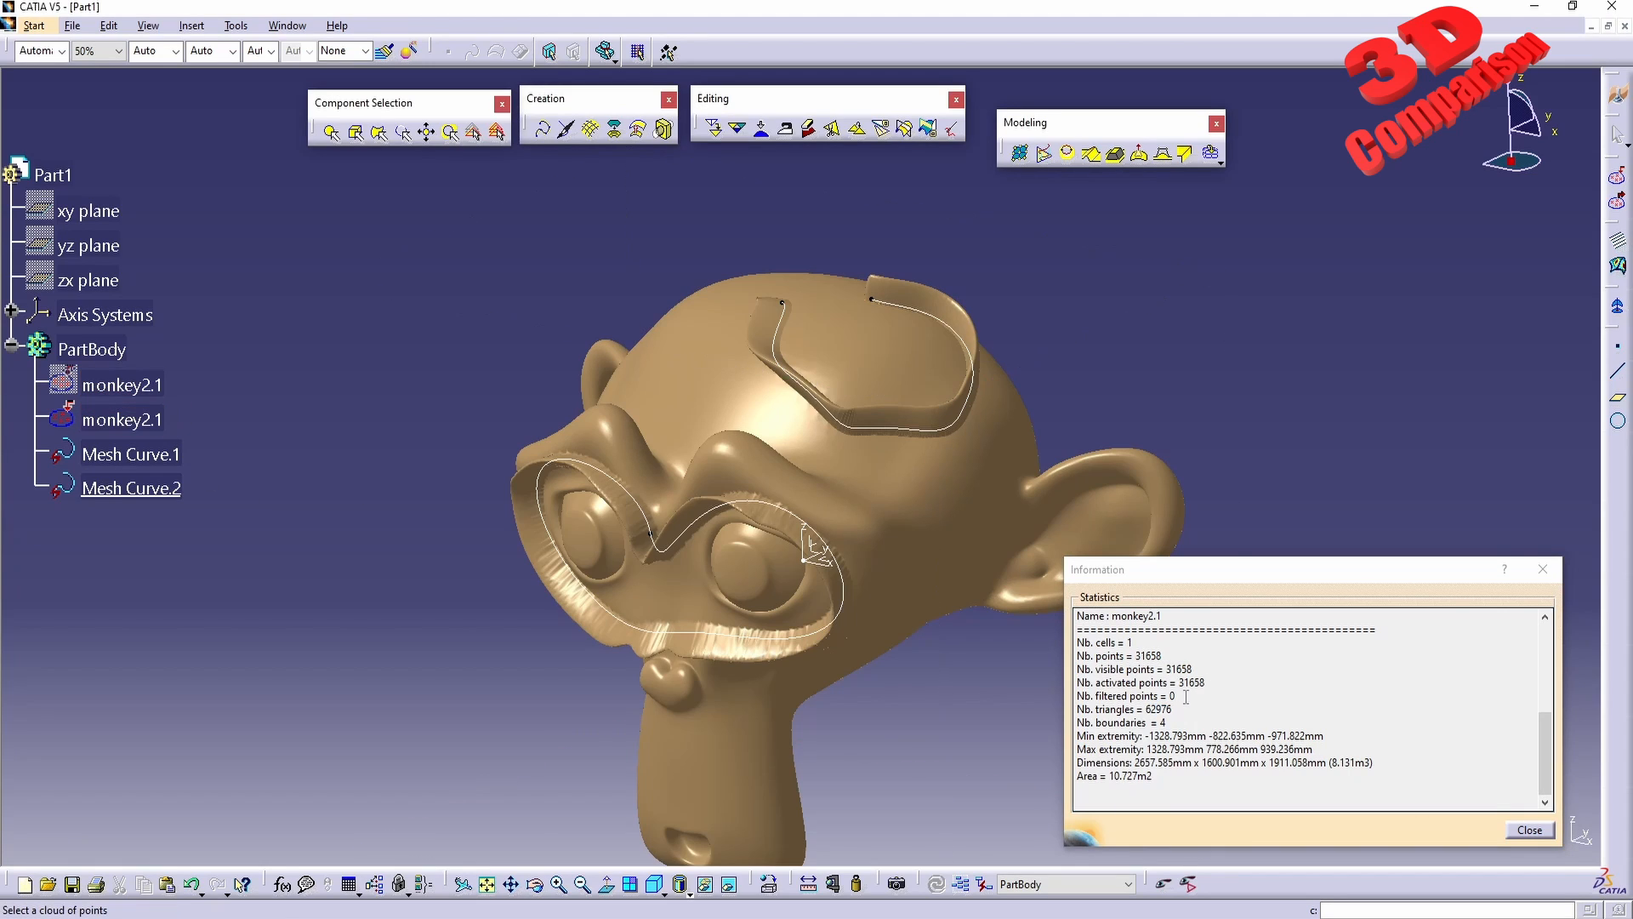
left_click_drag(1157, 710, 1255, 709)
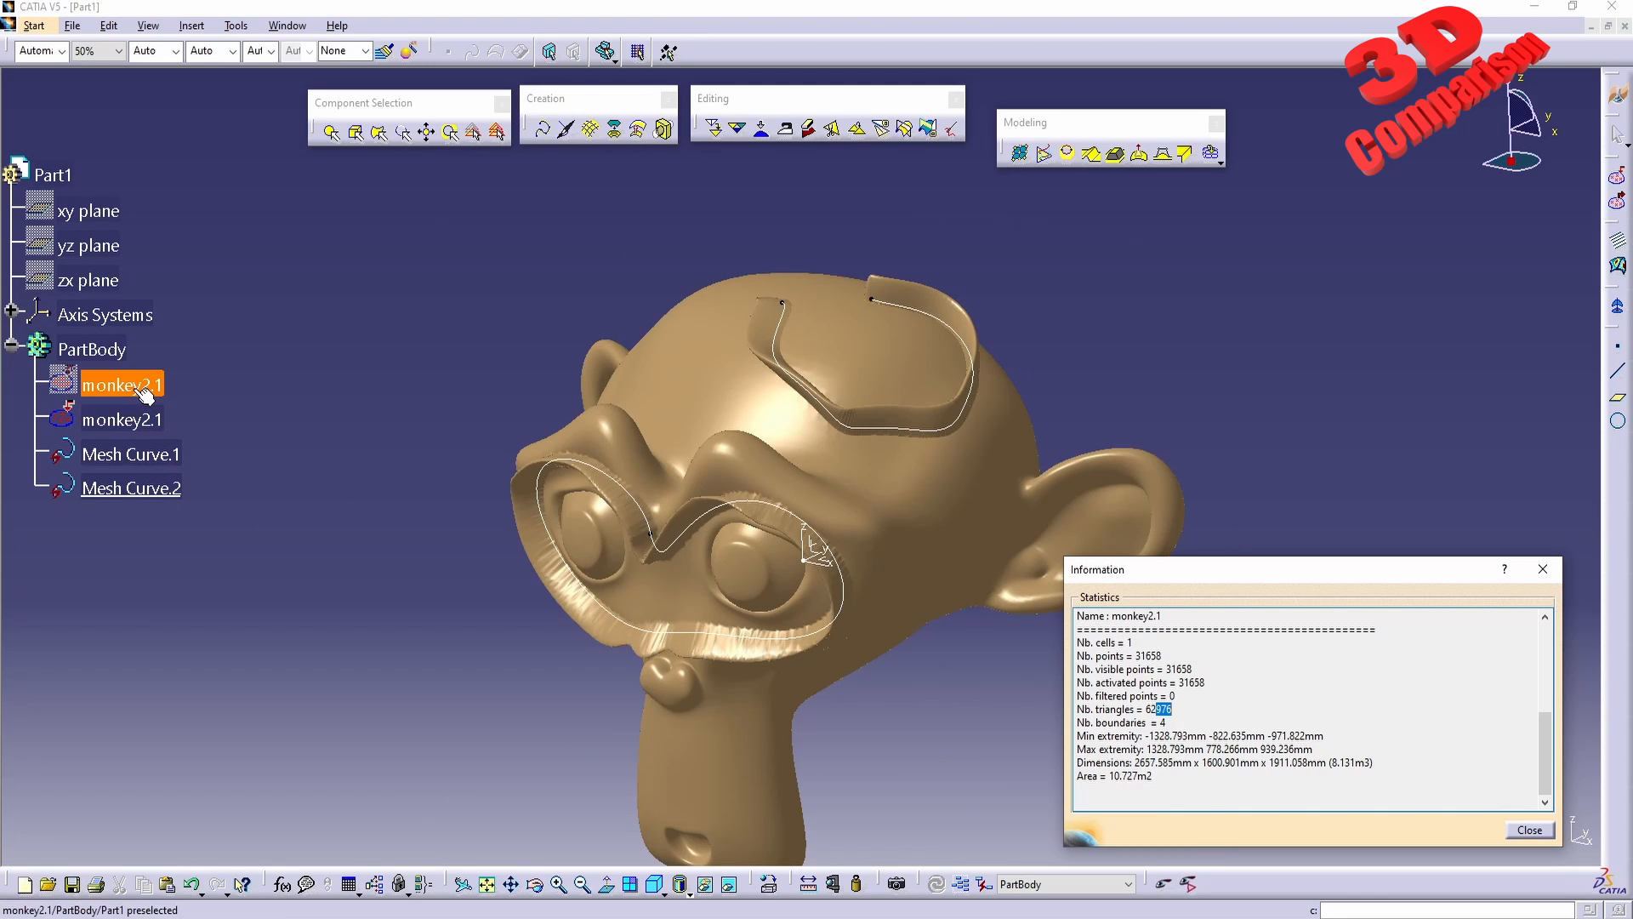
left_click(121, 419)
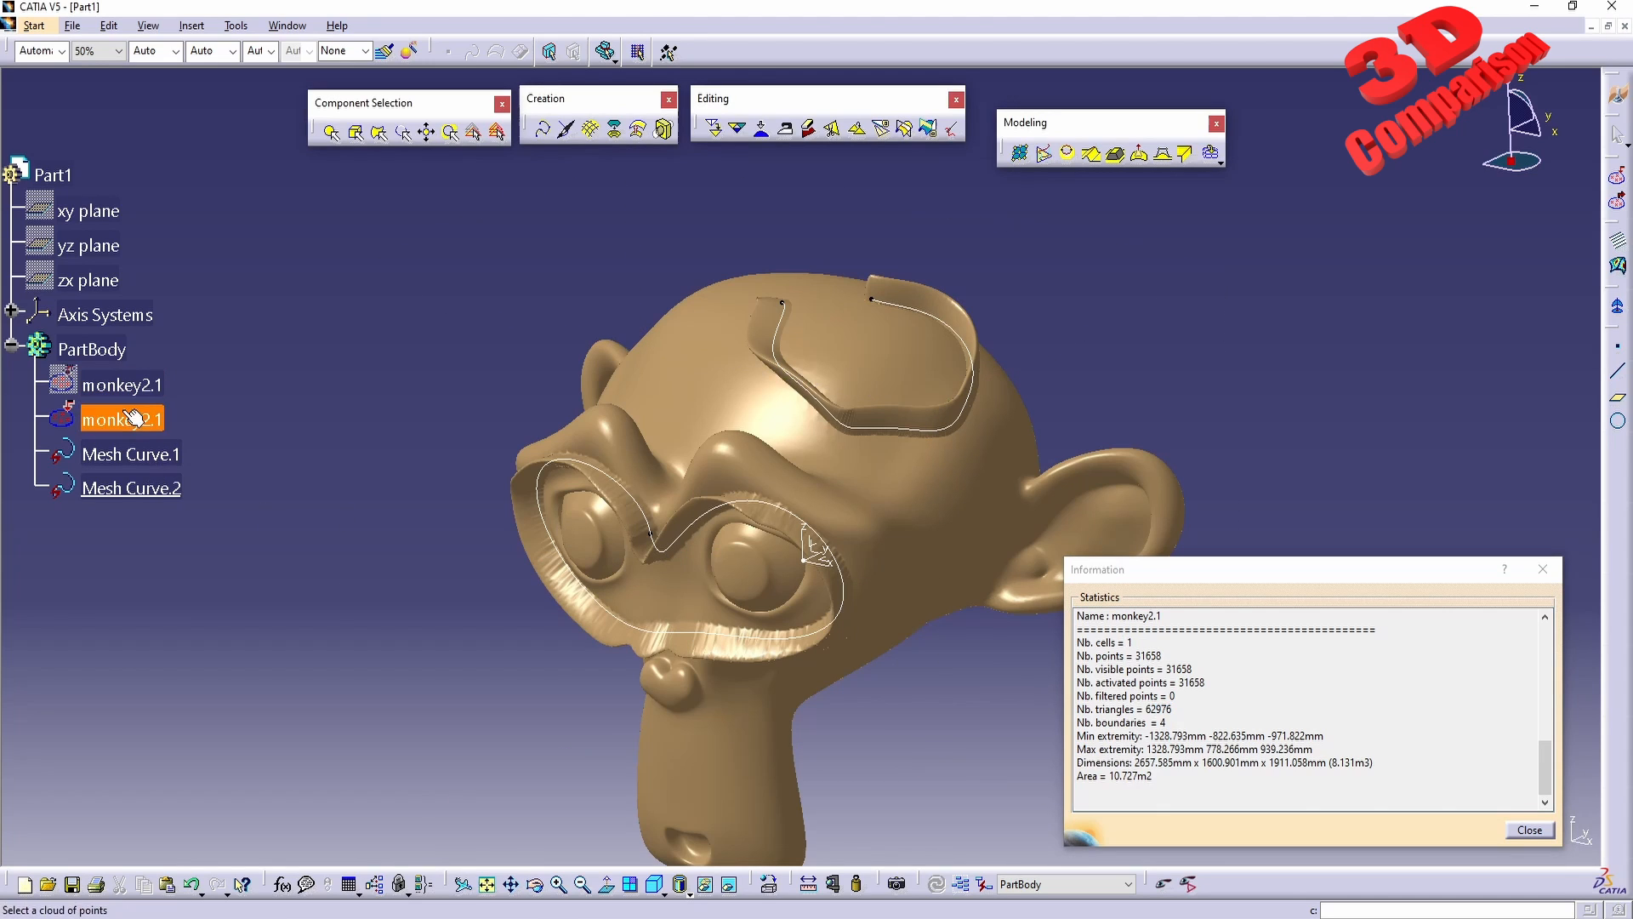
left_click(1529, 829)
Smooth the jagged base of the rim along the open curve with a Flatten brush of 50 mm radius, and accept the result.
middle_click_drag(1032, 567, 893, 667)
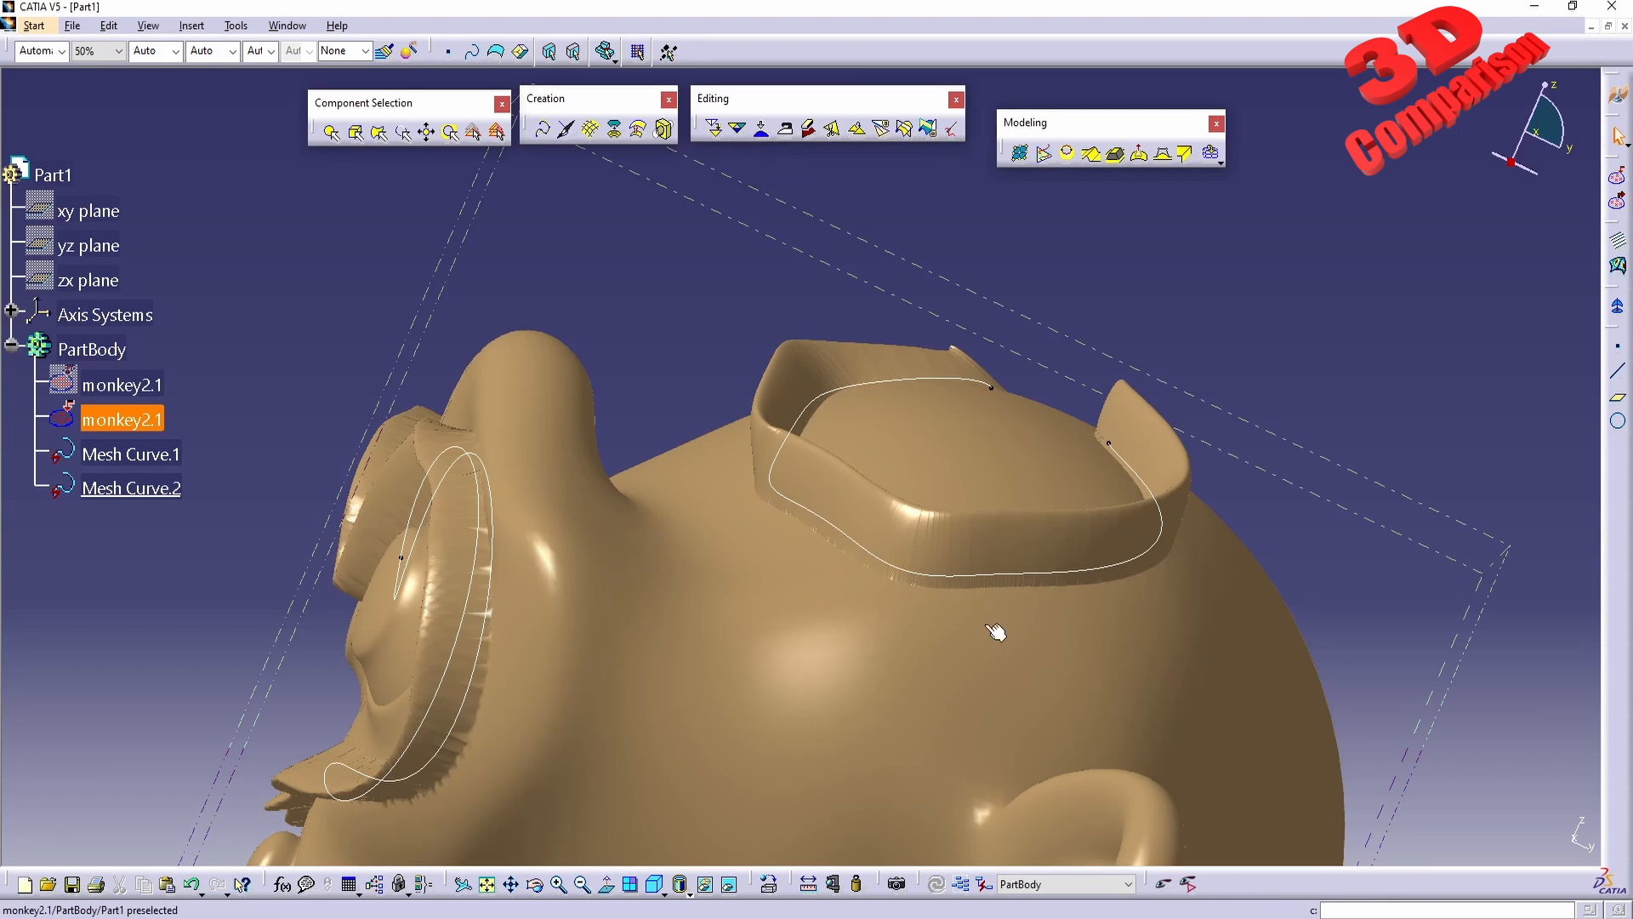
middle_click_drag(978, 614, 928, 563)
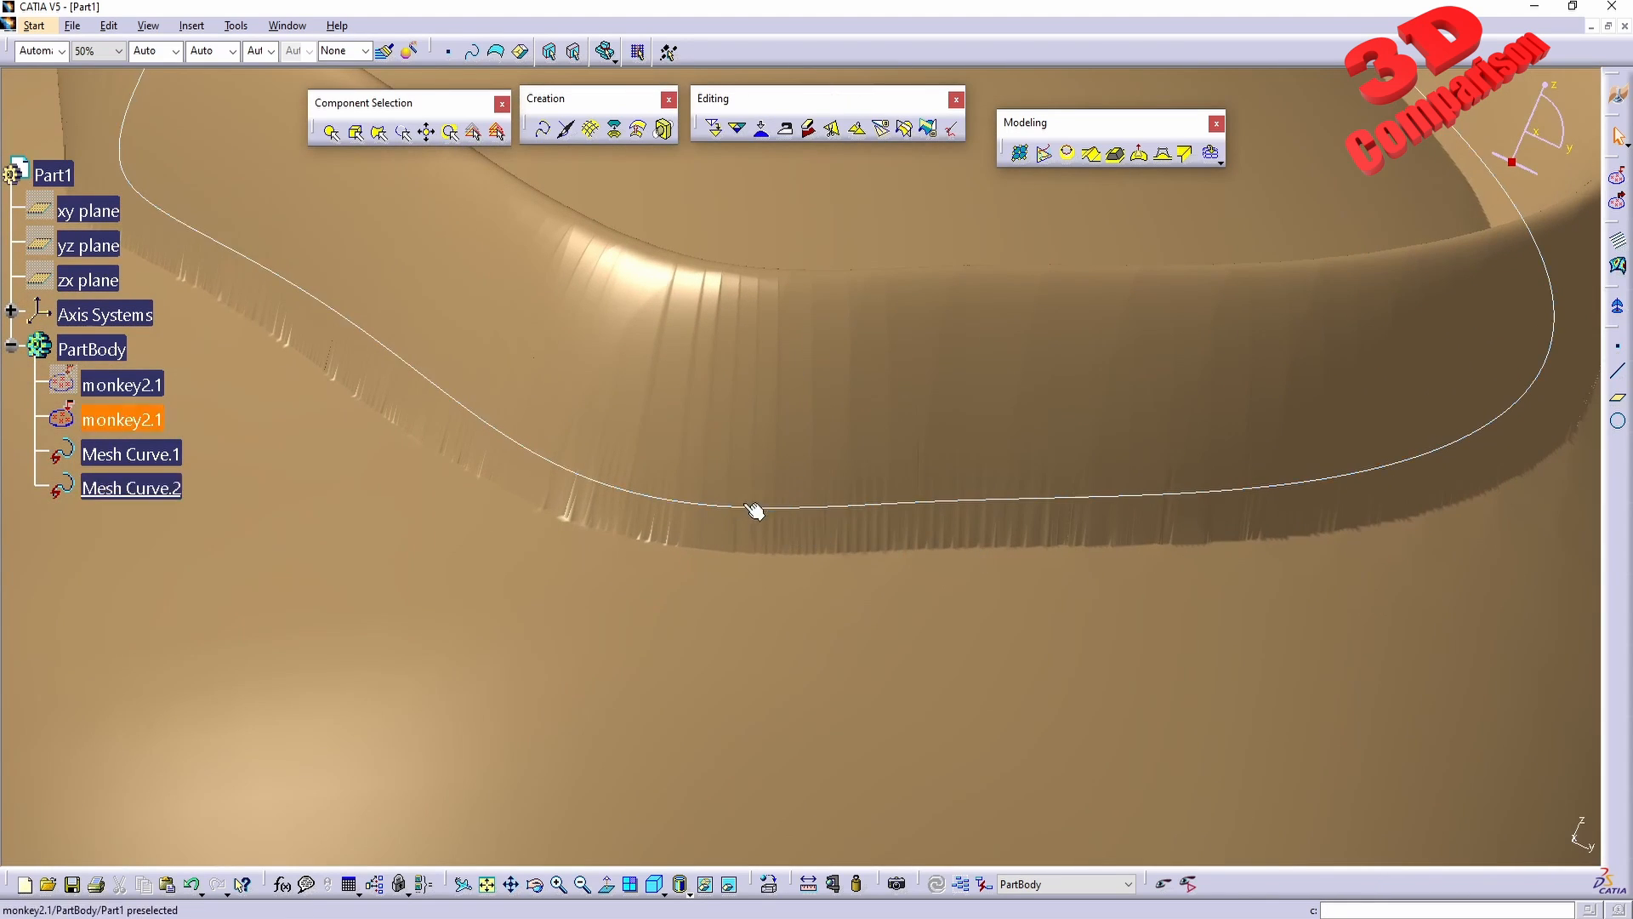
left_click(788, 131)
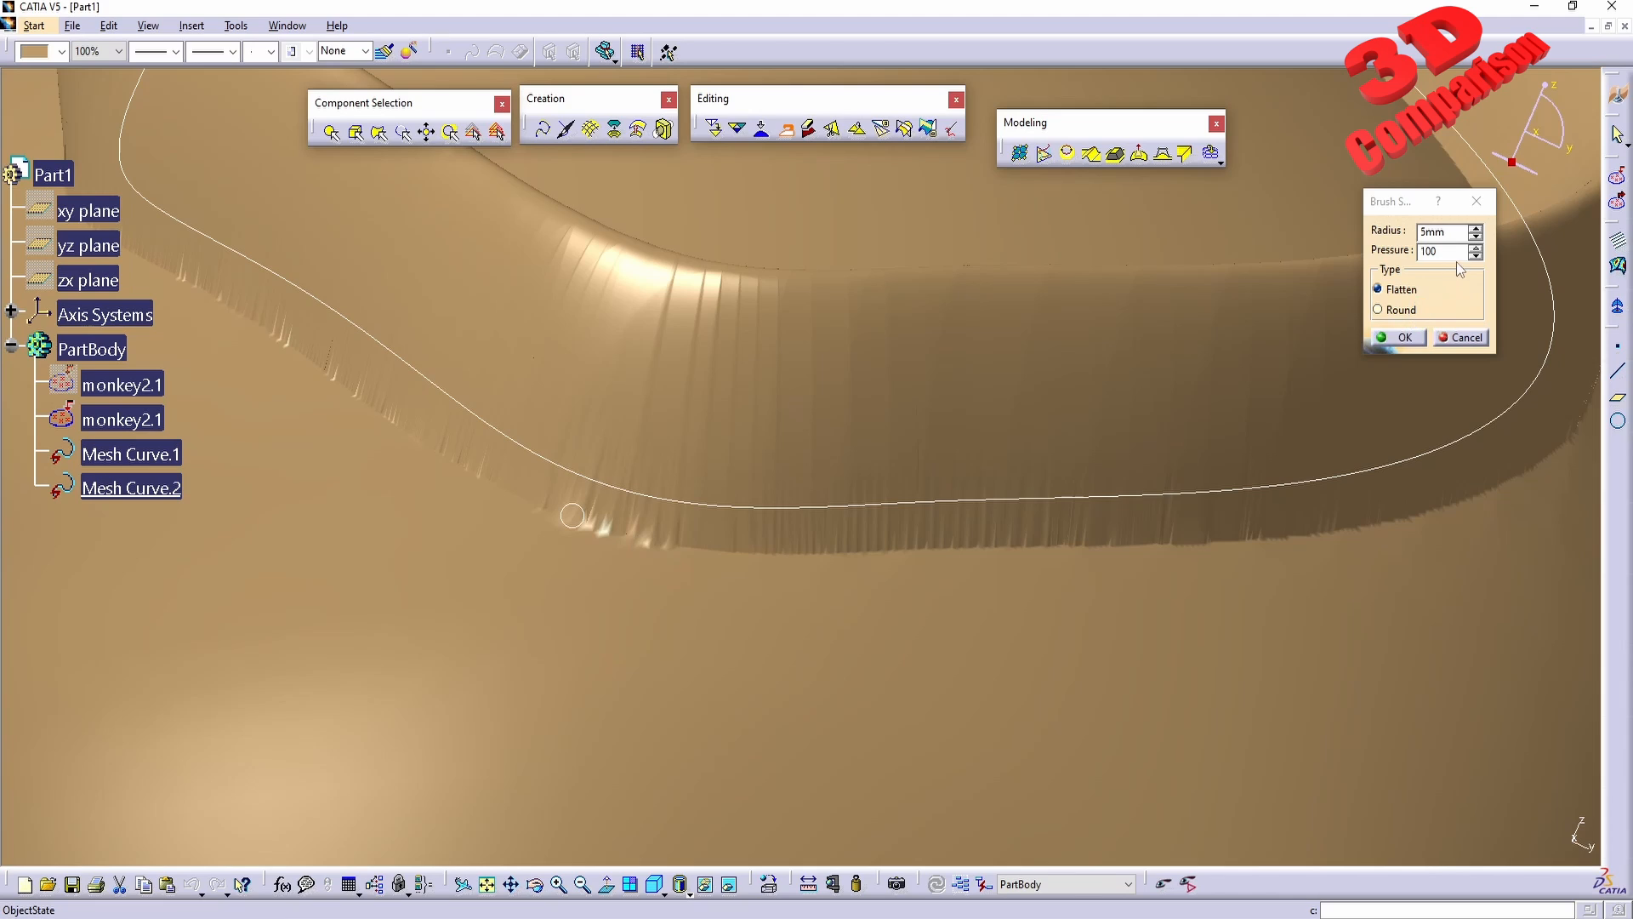
double_click(1452, 235)
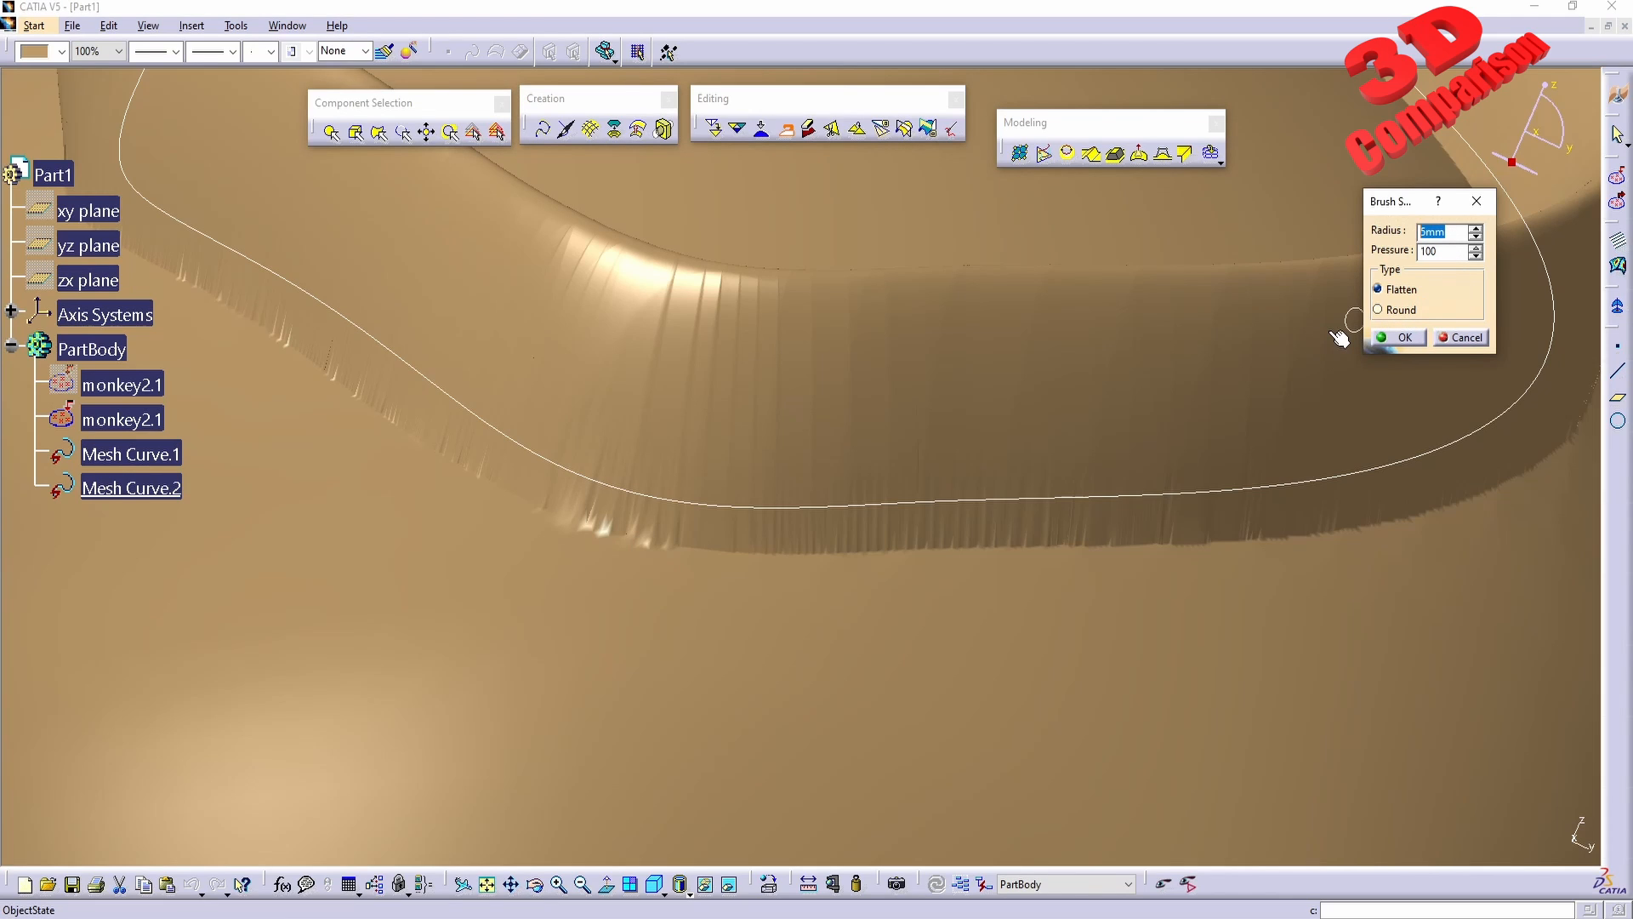
type("50")
key("Tab")
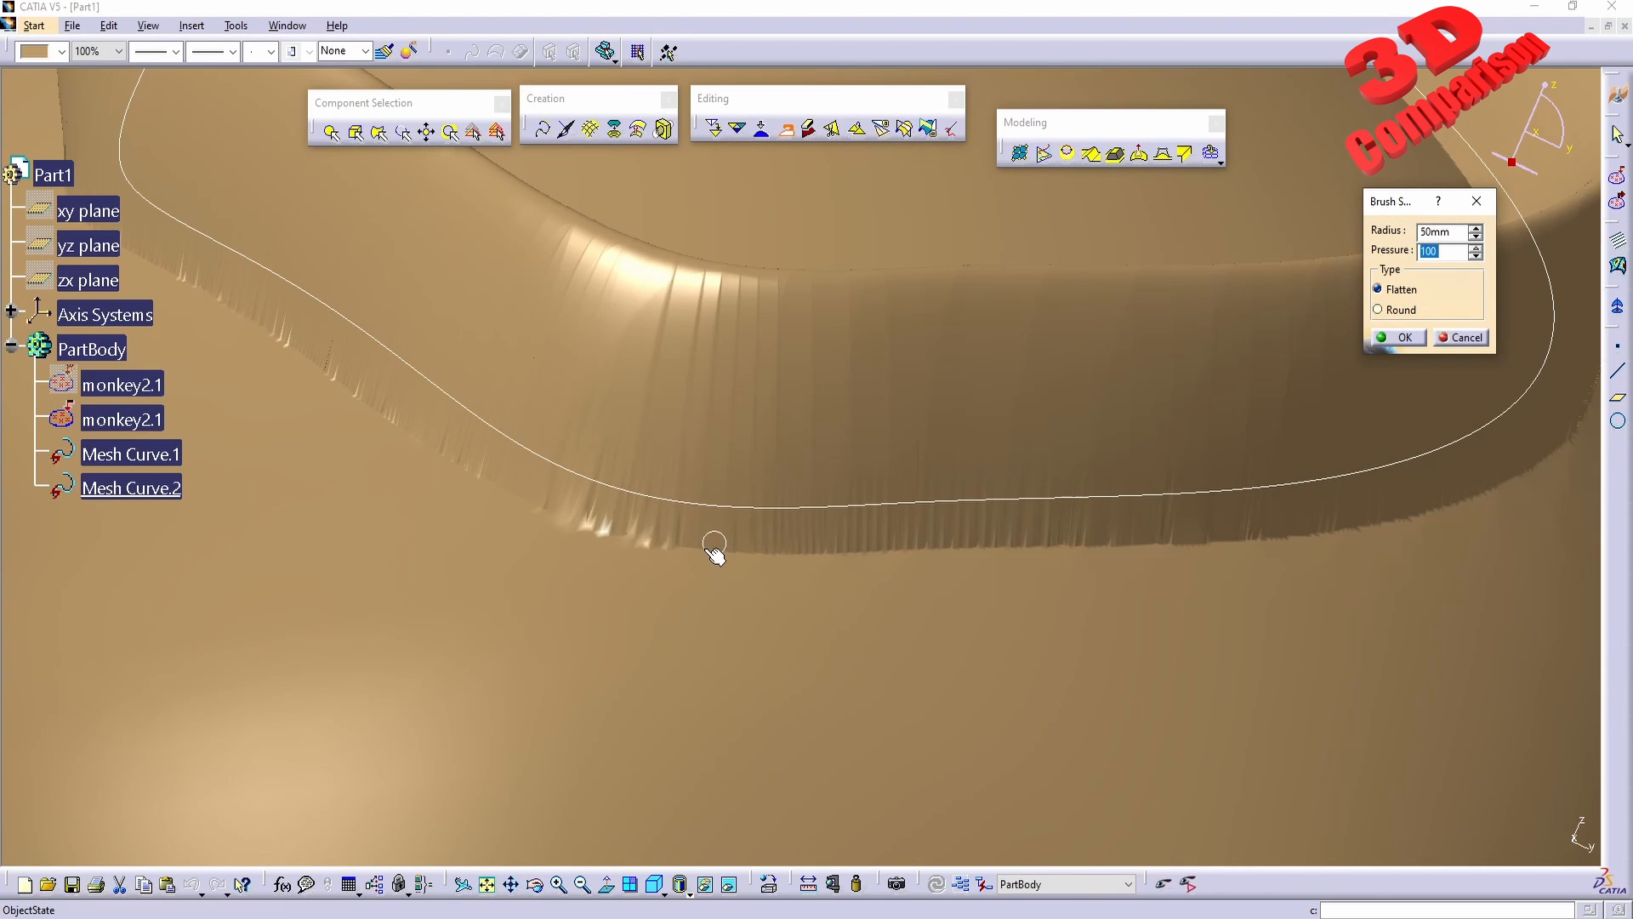
mouse_move(680, 547)
left_mouse_down()
mouse_move(789, 551)
mouse_move(596, 521)
mouse_move(874, 563)
mouse_move(825, 544)
mouse_move(1235, 545)
mouse_move(740, 547)
mouse_move(1095, 551)
left_mouse_up()
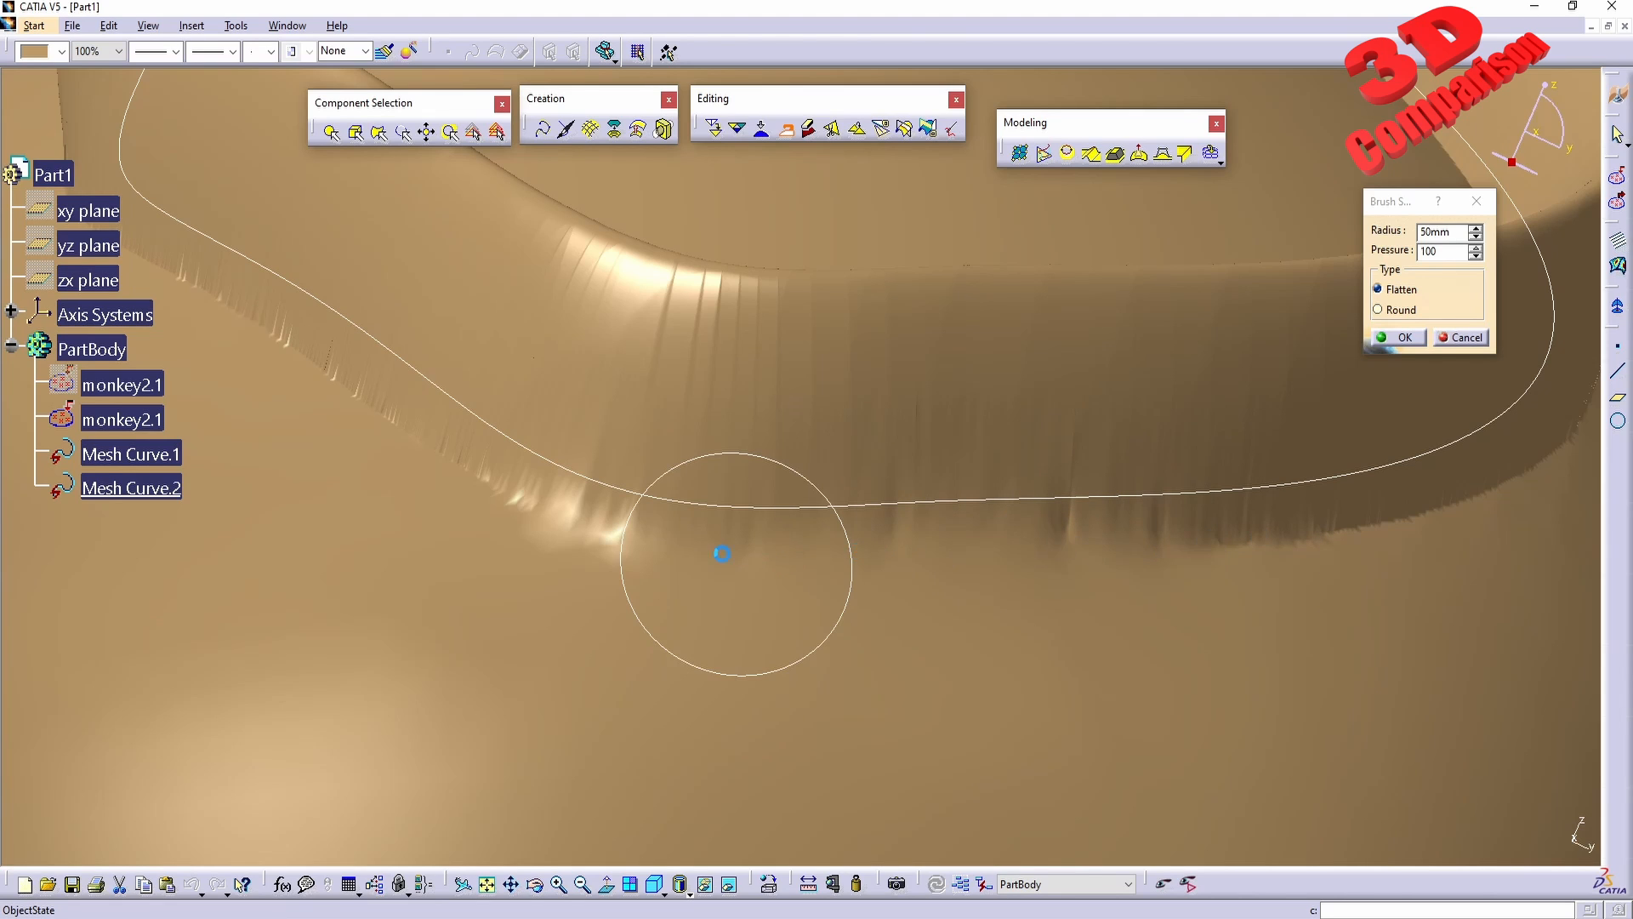
mouse_move(722, 553)
left_mouse_down()
mouse_move(674, 569)
mouse_move(616, 518)
left_mouse_up()
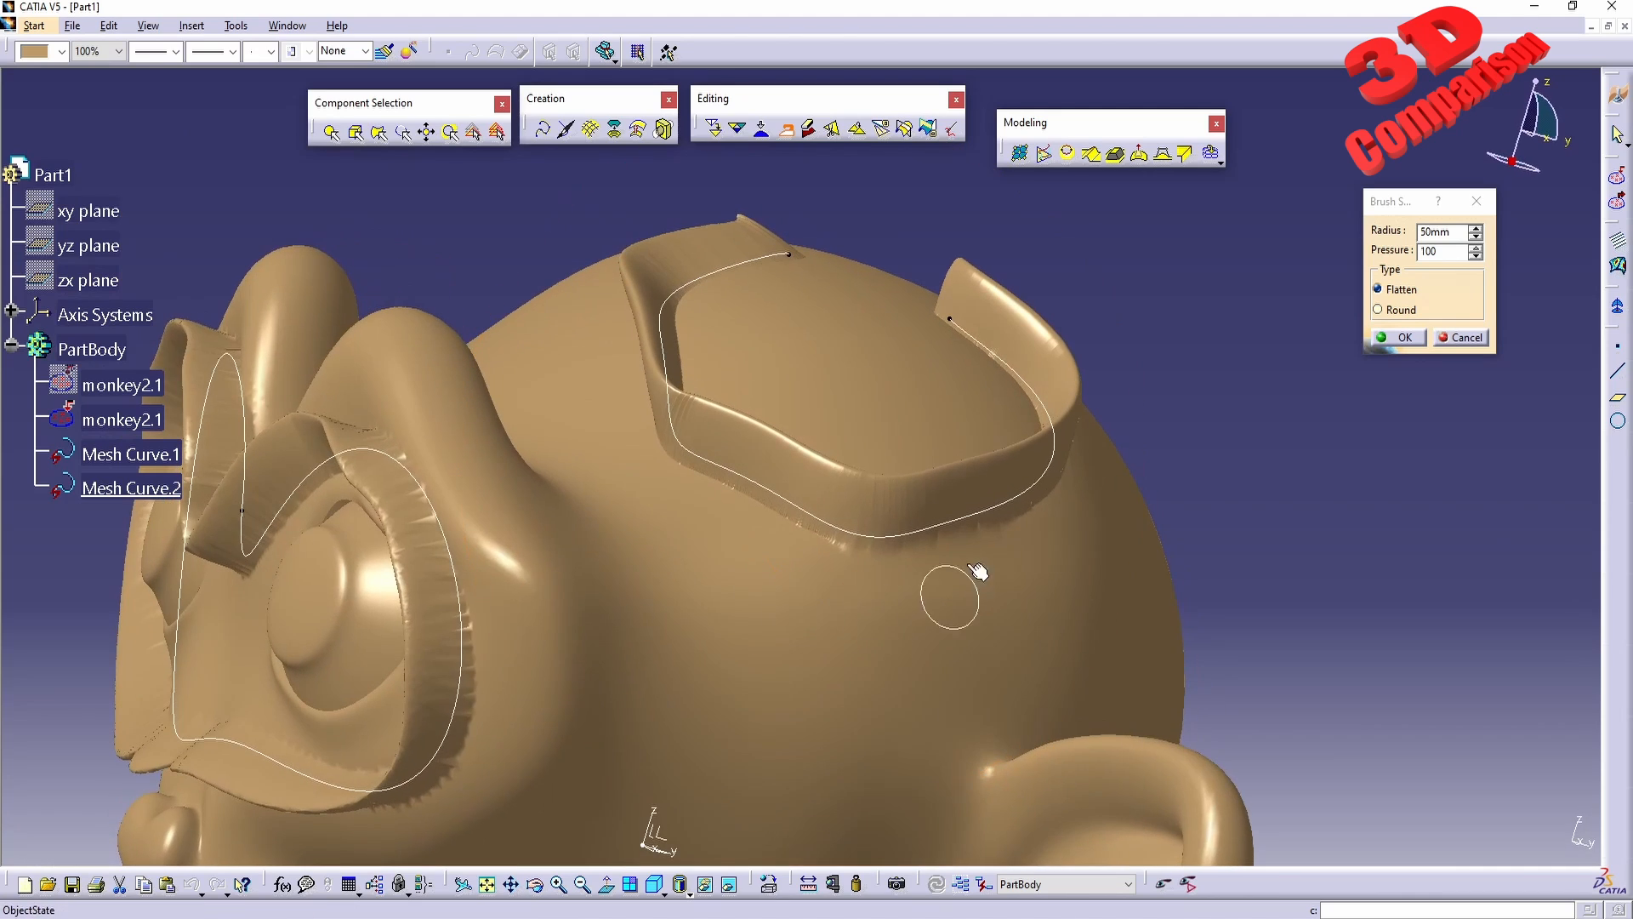
middle_click_drag(599, 655, 787, 542)
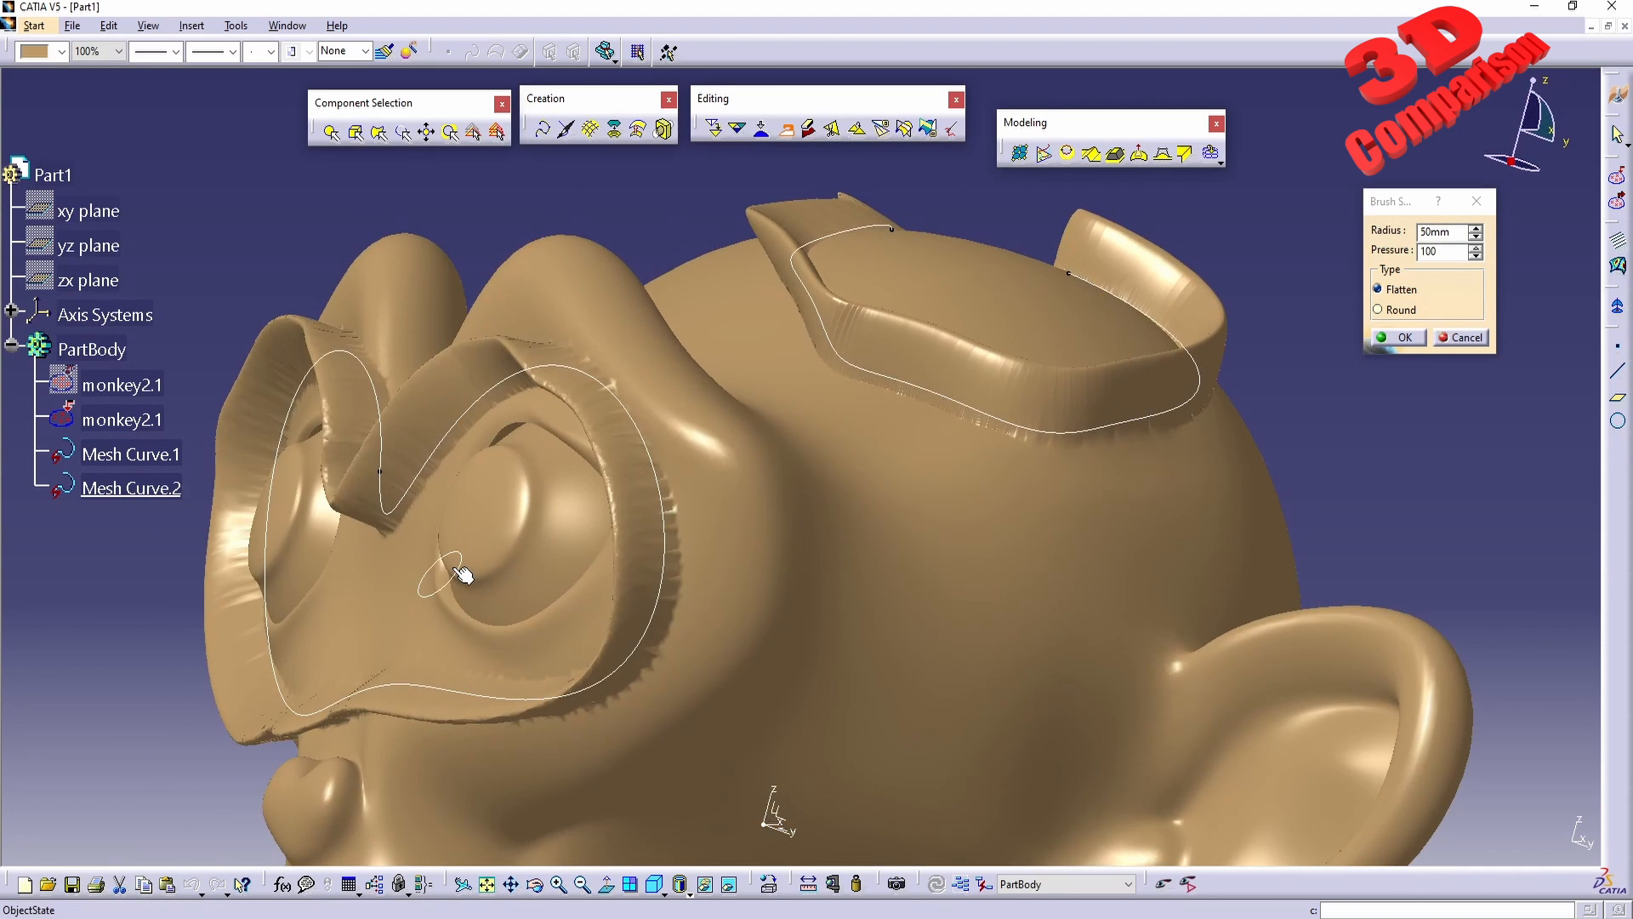
left_click(1414, 343)
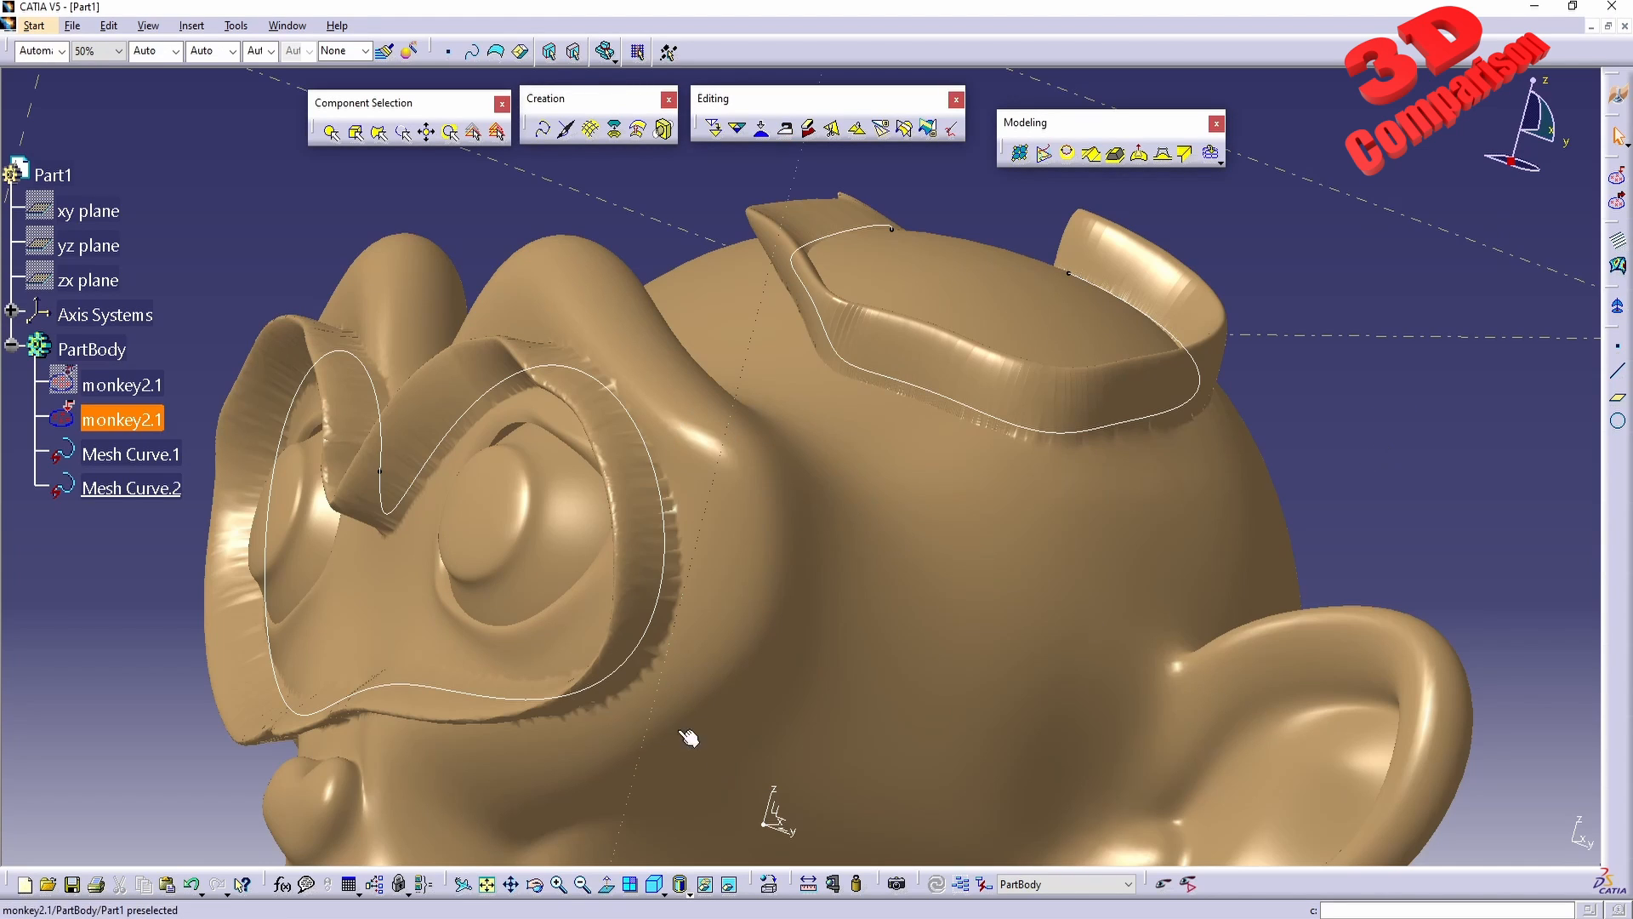
middle_click_drag(482, 710, 612, 722)
left_click_drag(703, 852, 24, 483)
left_click_drag(666, 102, 9, 463)
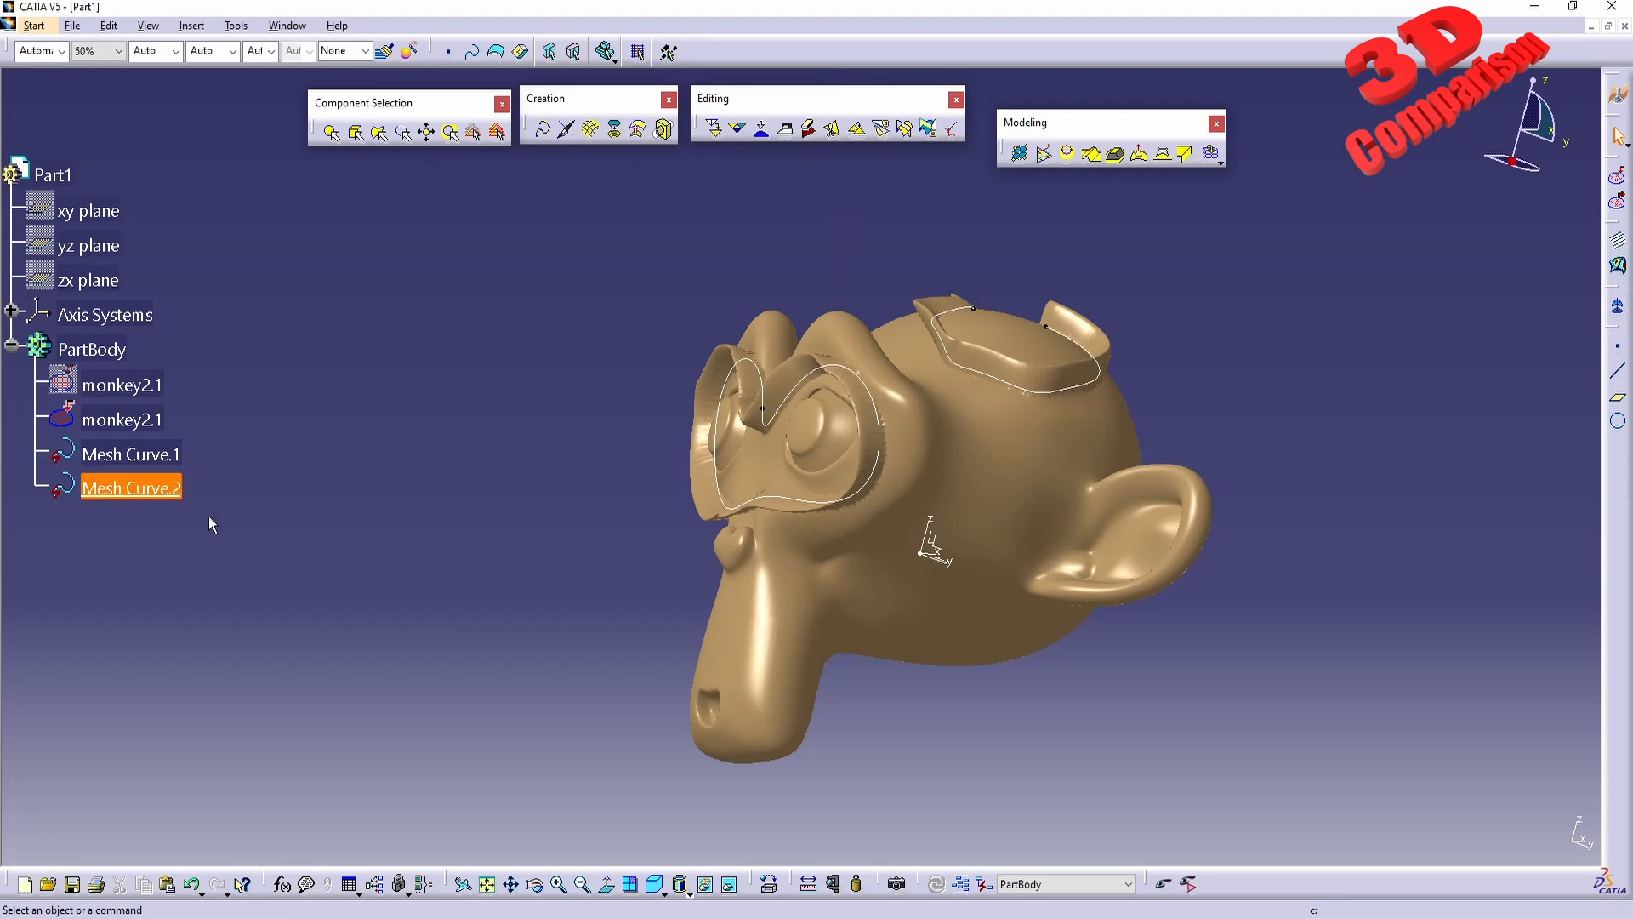
left_click_drag(939, 855, 1568, 452)
middle_click_drag(935, 409, 961, 326)
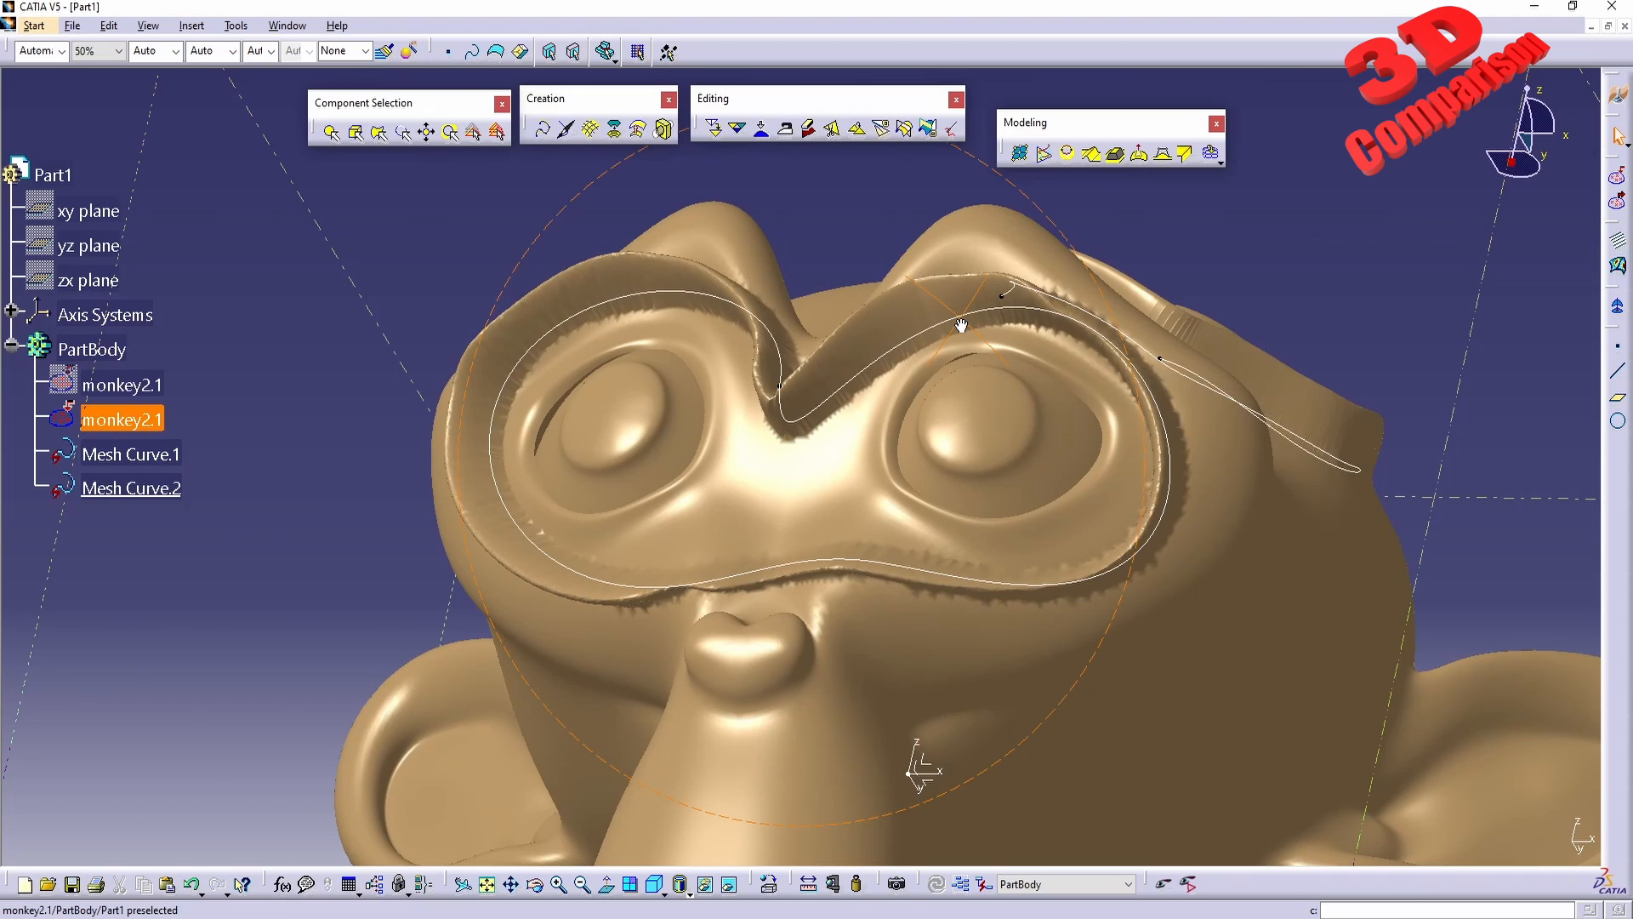